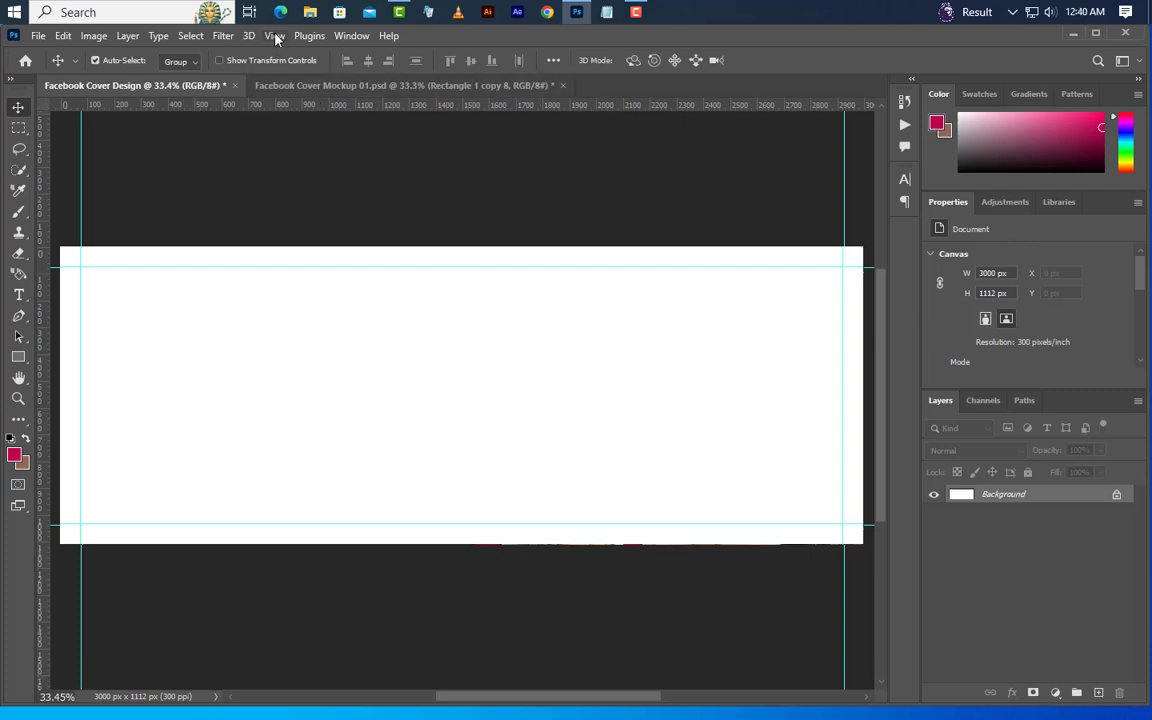
Add a vertical guide at 1650 px
{"action": "left_click", "coordinate": [275, 36]}
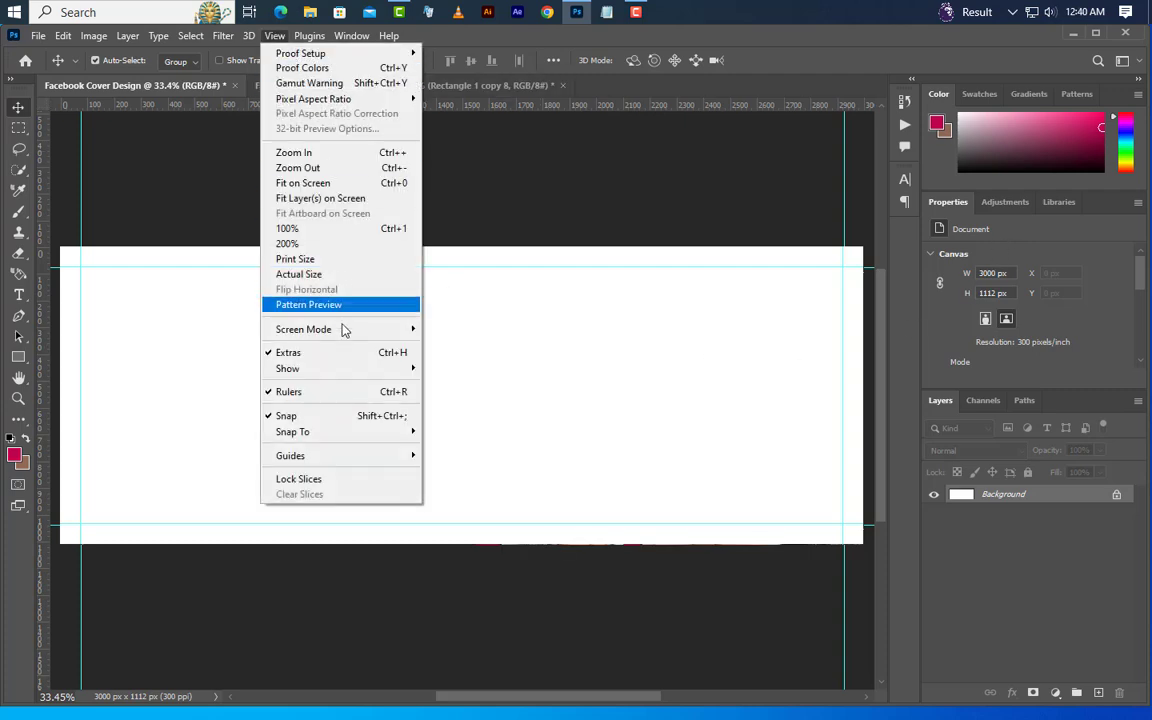
{"action": "mouse_move", "coordinate": [342, 457]}
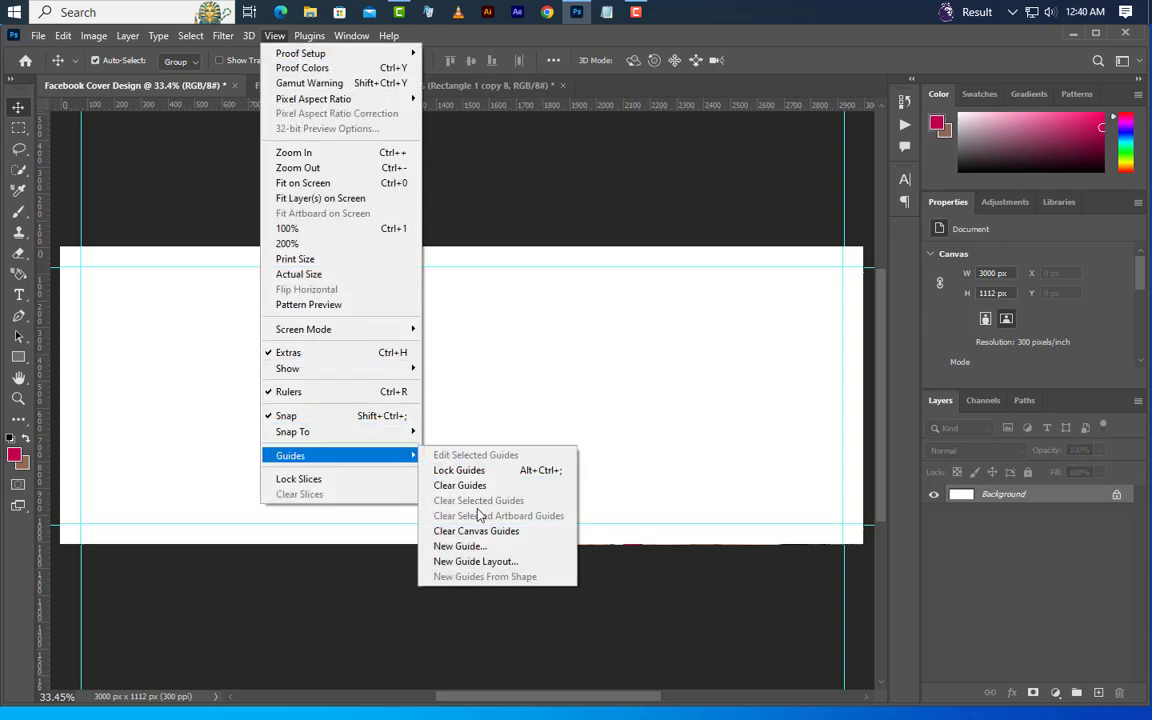
{"action": "left_click", "coordinate": [459, 546]}
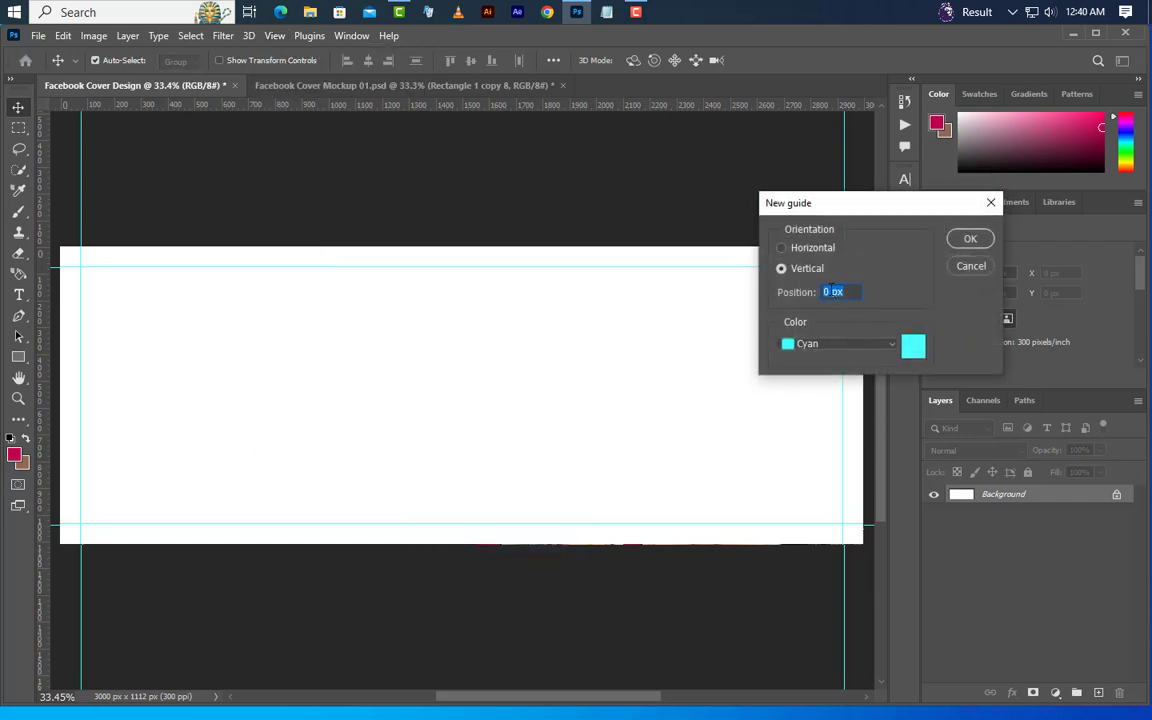
{"action": "type", "text": "1650"}
{"action": "left_click", "coordinate": [969, 239]}
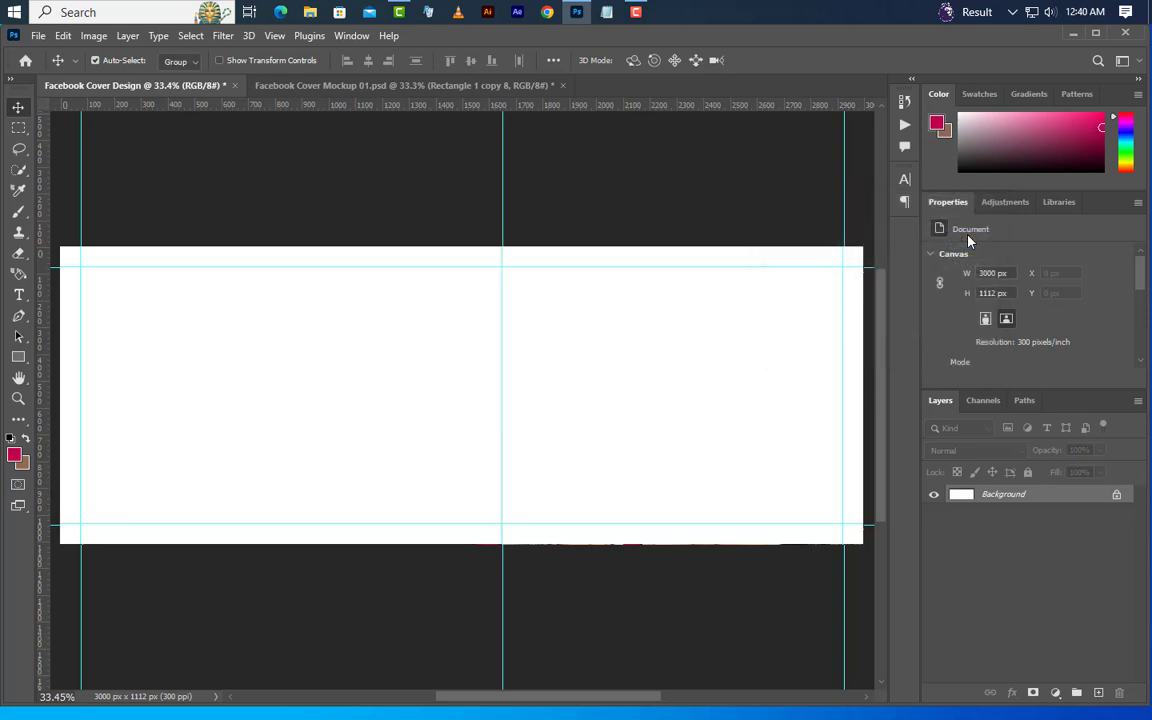
Draw a crimson square about 795 px wide near the middle of the canvas with the Rectangle tool
{"action": "left_click", "coordinate": [18, 357]}
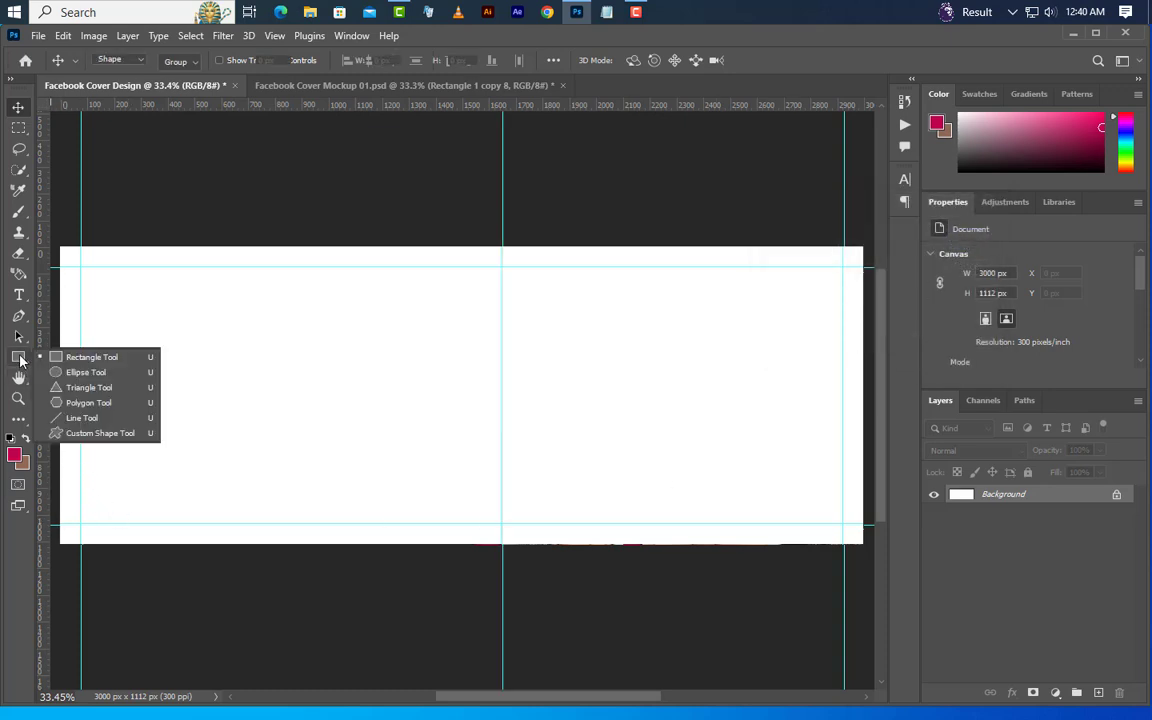
{"action": "left_click", "coordinate": [55, 358]}
{"action": "left_click_drag", "start_coordinate": [297, 303], "coordinate": [636, 515]}
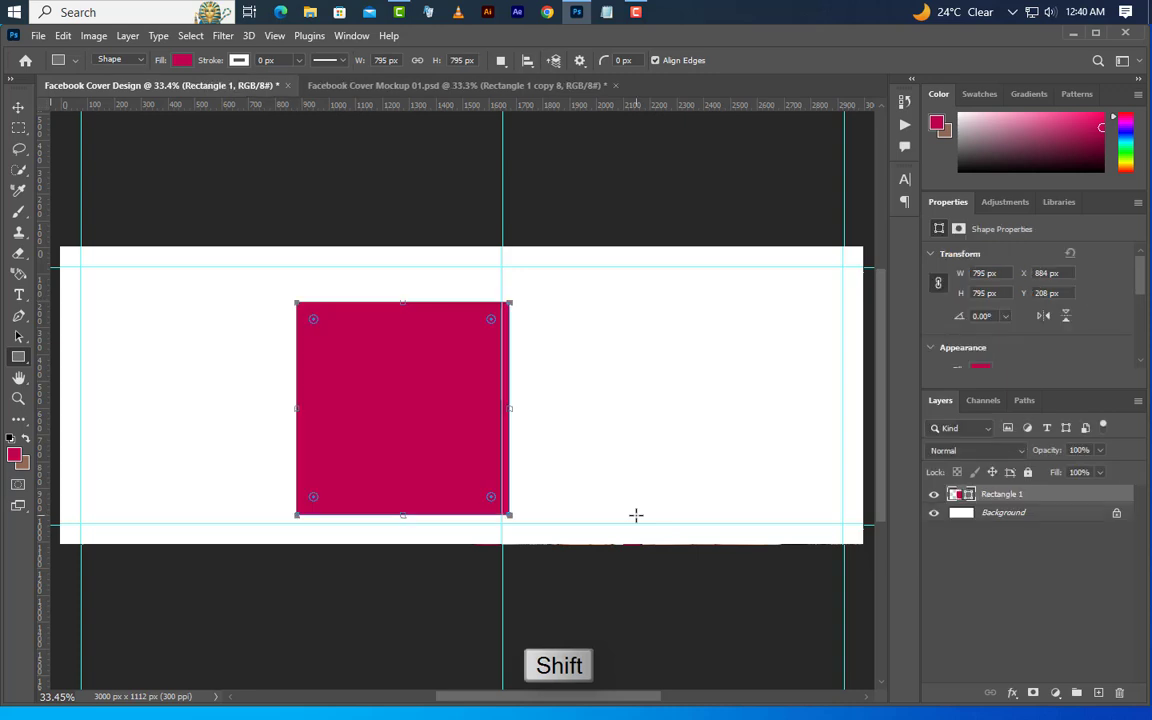
Rotate the square by 45° with Free Transform Path
{"action": "right_click", "coordinate": [448, 413]}
{"action": "left_click", "coordinate": [510, 244]}
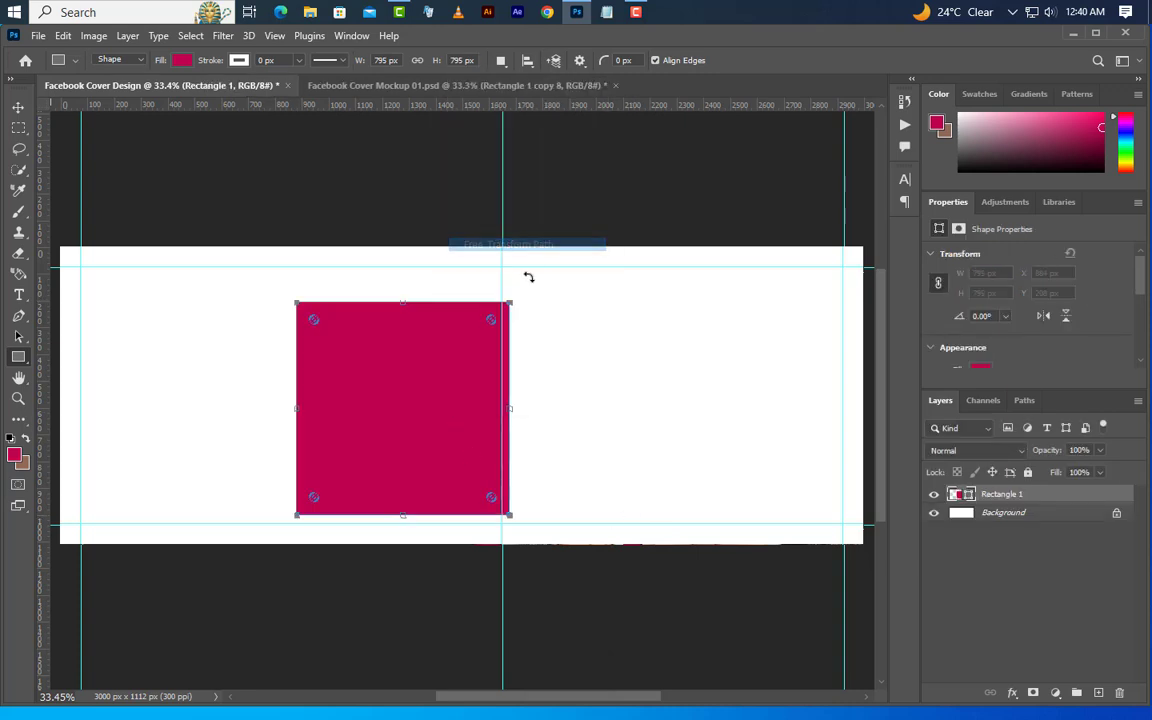
{"action": "left_click", "coordinate": [419, 61]}
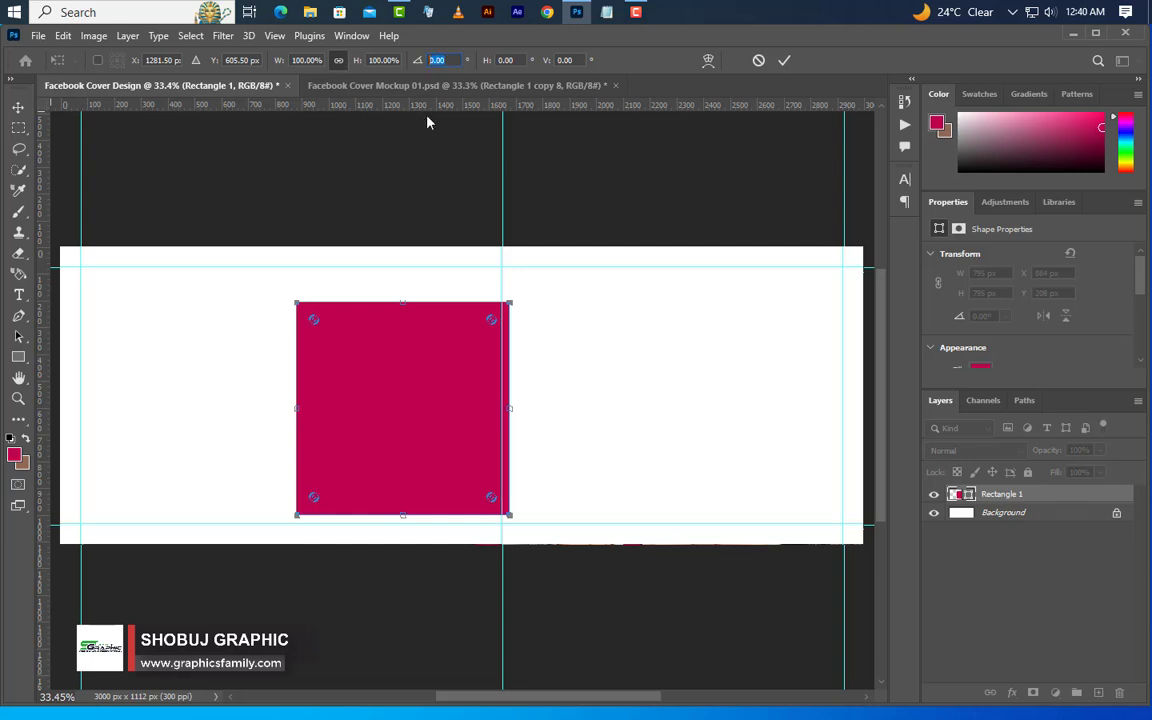
{"action": "type", "text": "45"}
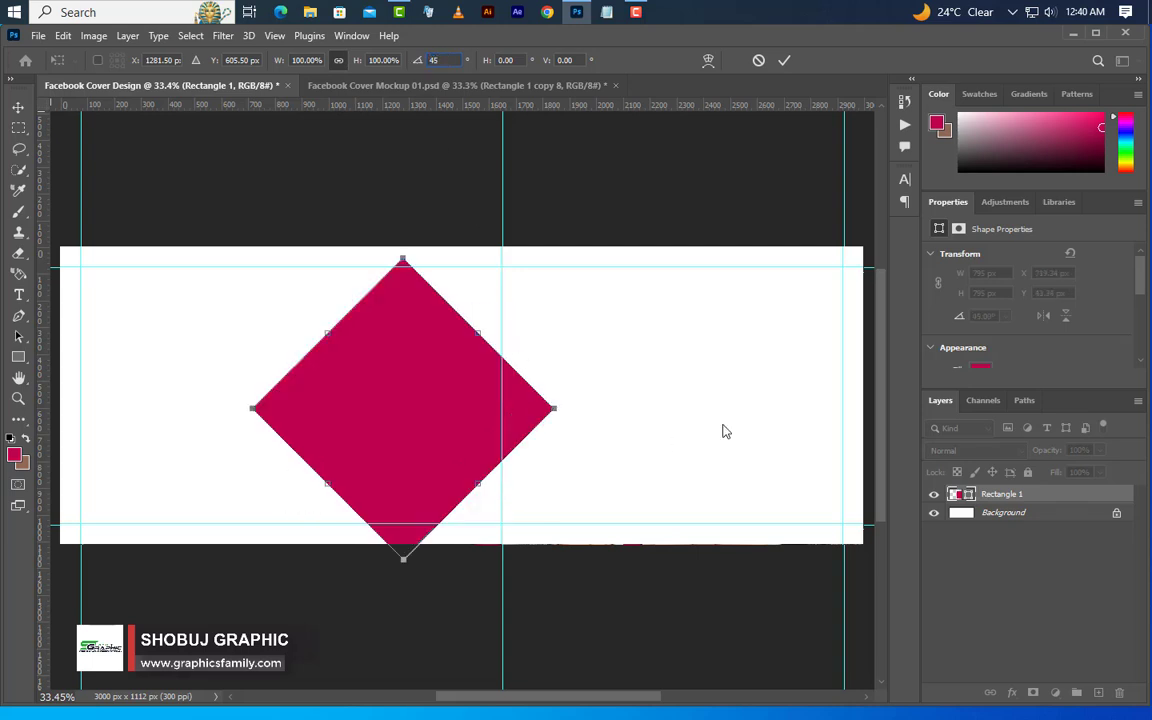
{"action": "left_click", "coordinate": [785, 62]}
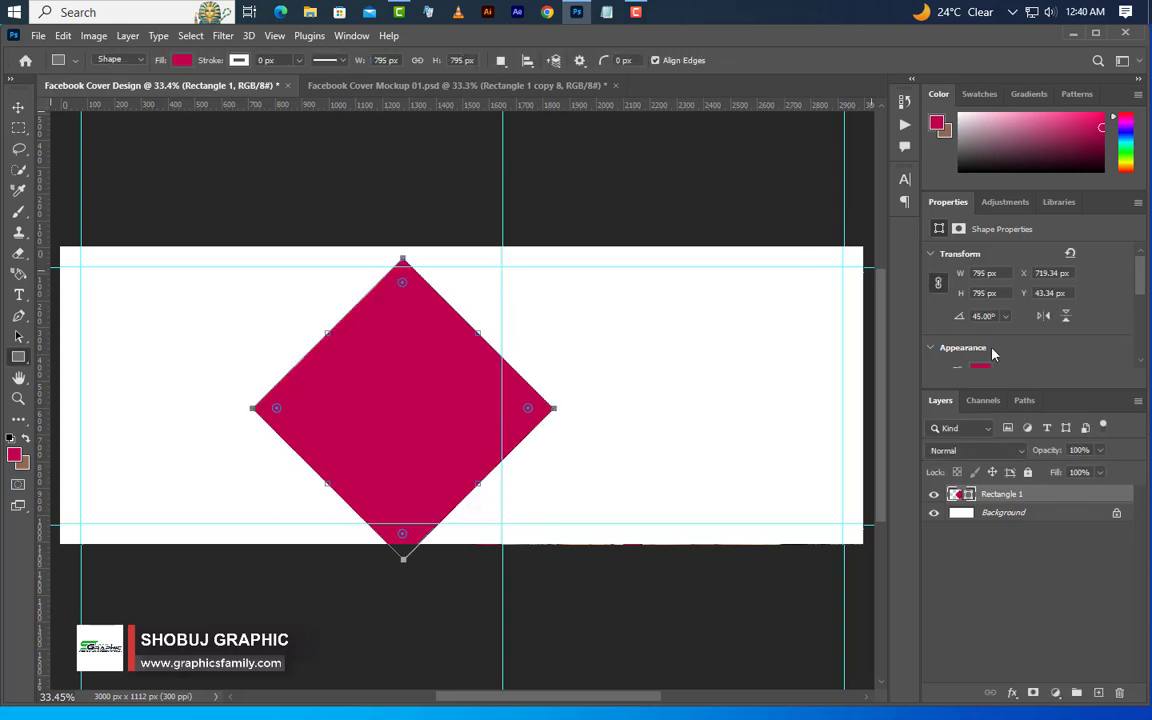
Resize the rotated square to 1500 × 1500 px and set all of its corner radii to 40 px
{"action": "left_click", "coordinate": [977, 274]}
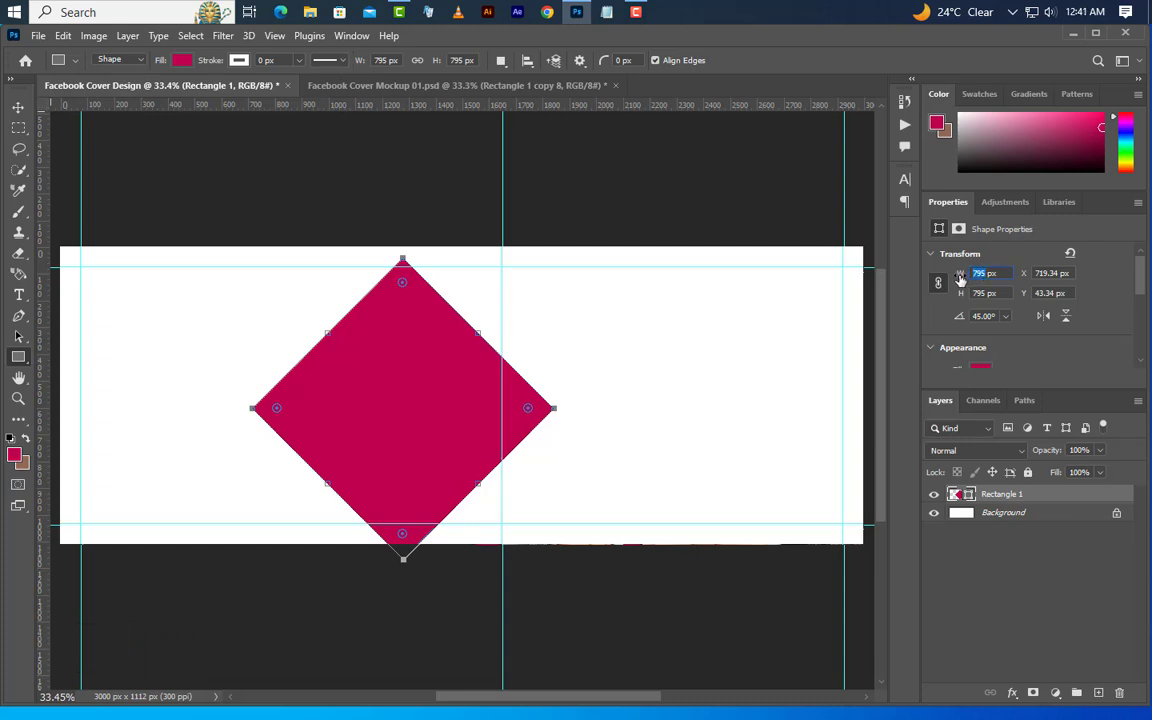
{"action": "type", "text": "1500"}
{"action": "key", "text": "Return"}
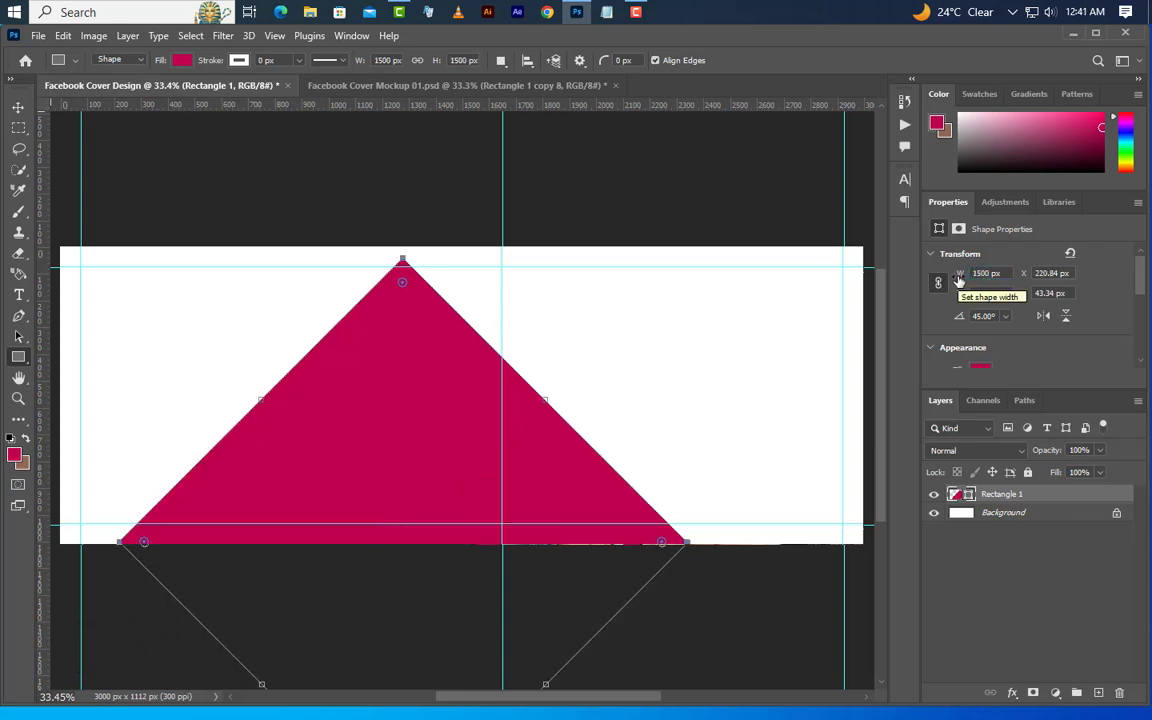
{"action": "scroll", "coordinate": [965, 320], "scroll_direction": "down", "scroll_amount": 4}
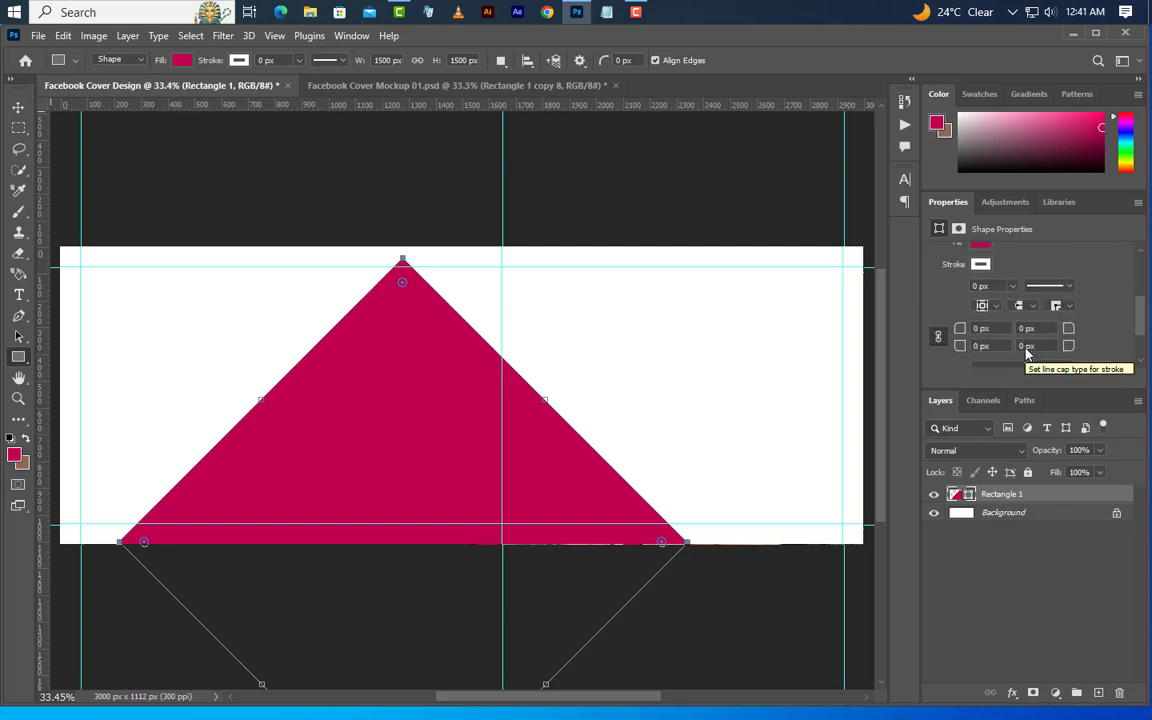
{"action": "left_click", "coordinate": [978, 328]}
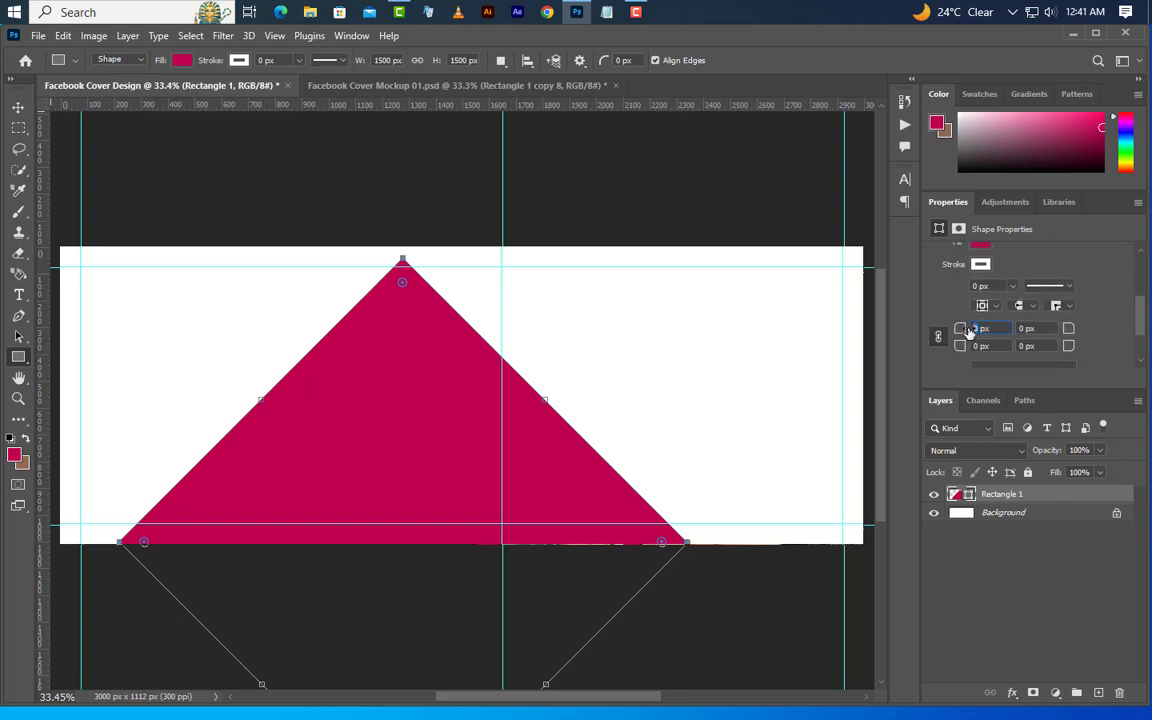
{"action": "type", "text": "40"}
{"action": "key", "text": "Return"}
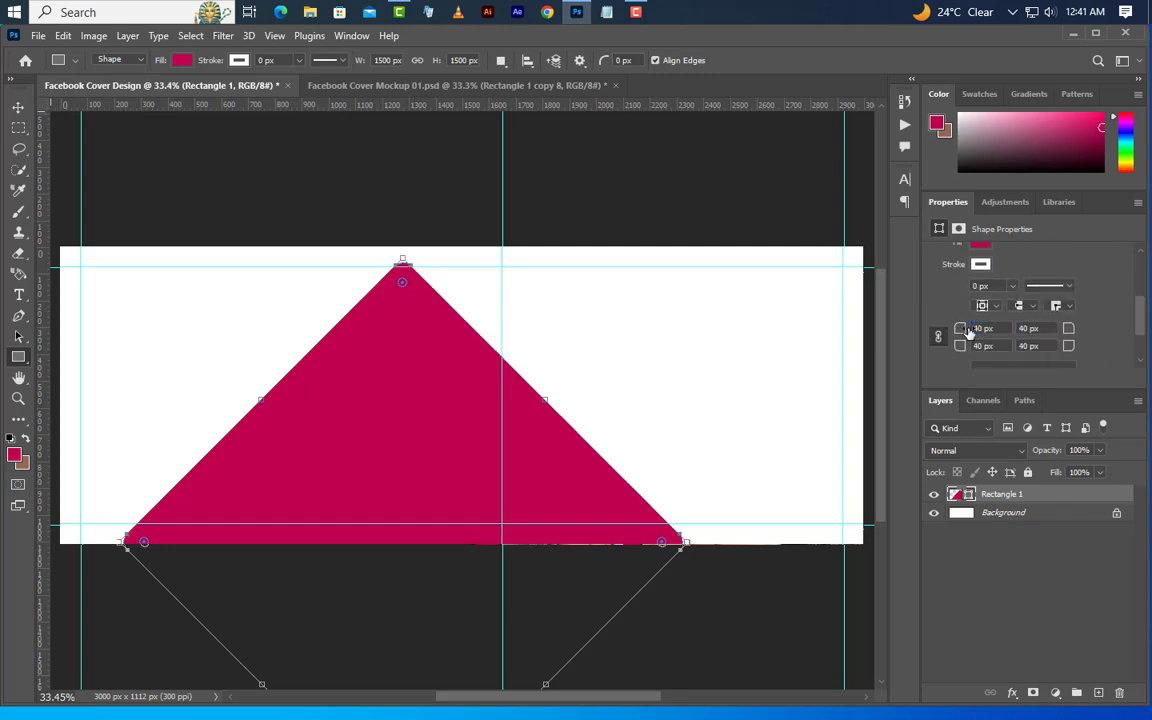
Give Rectangle 1 a black drop shadow with 50% opacity, 0° angle, 5 px distance and 5 px size
{"action": "right_click", "coordinate": [1048, 498]}
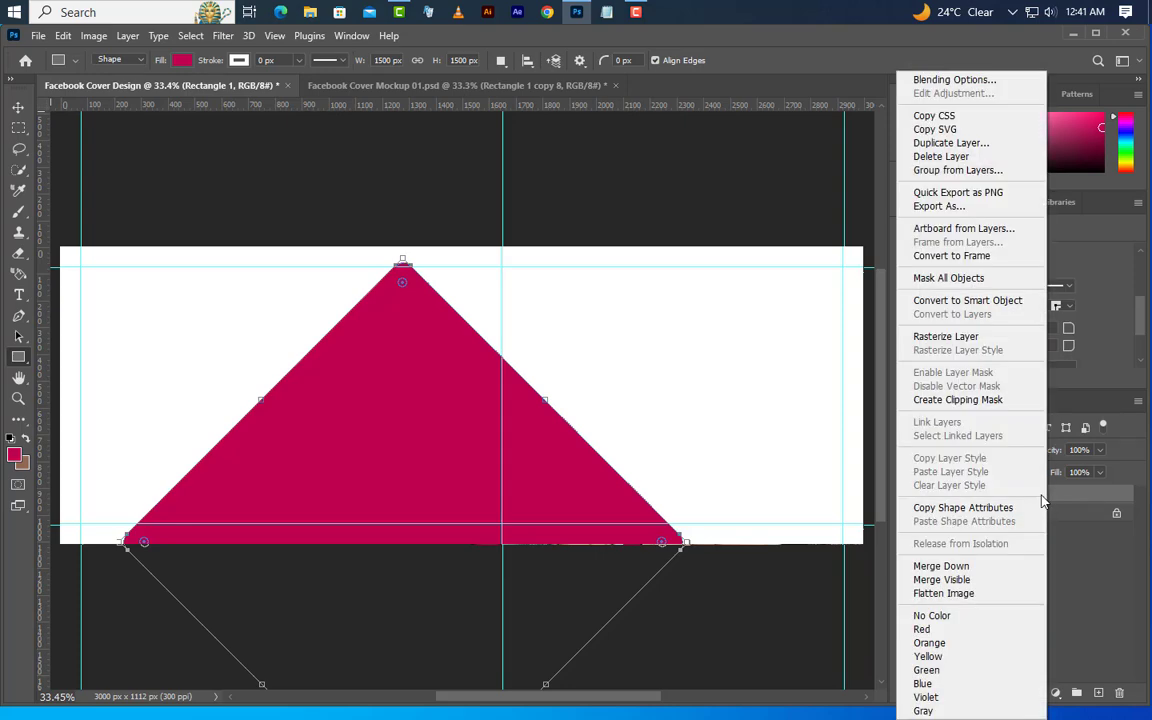
{"action": "left_click", "coordinate": [960, 80]}
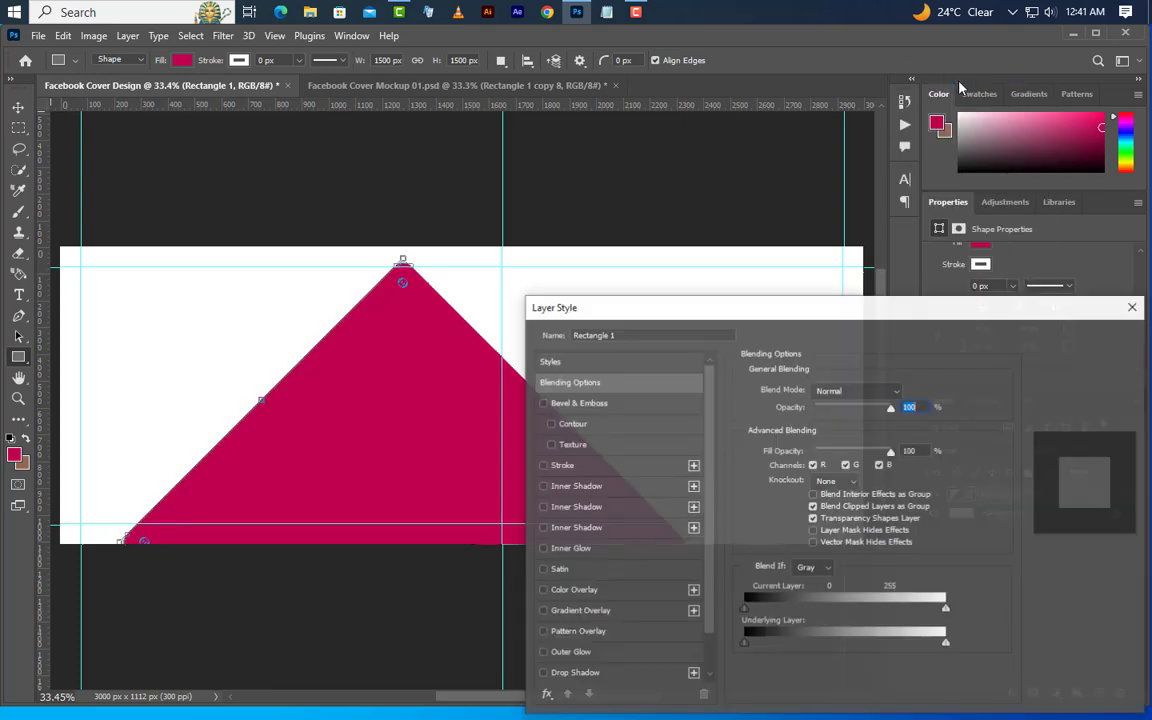
{"action": "scroll", "coordinate": [643, 614], "scroll_direction": "down", "scroll_amount": 1}
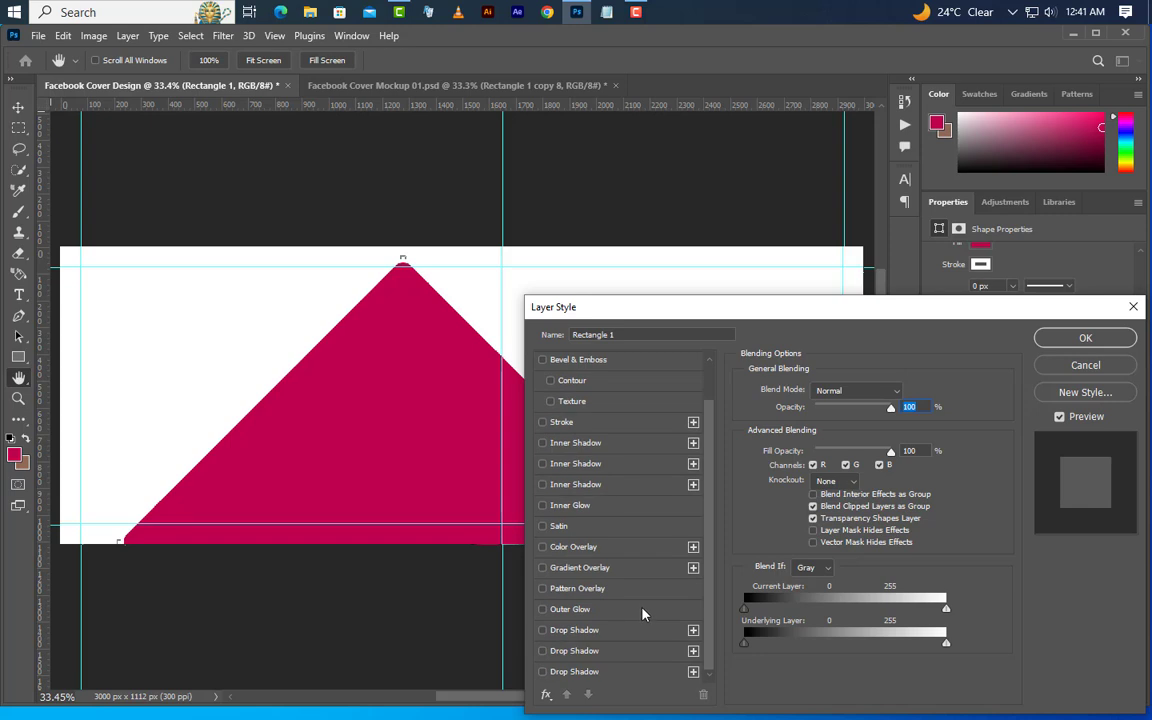
{"action": "left_click", "coordinate": [638, 630]}
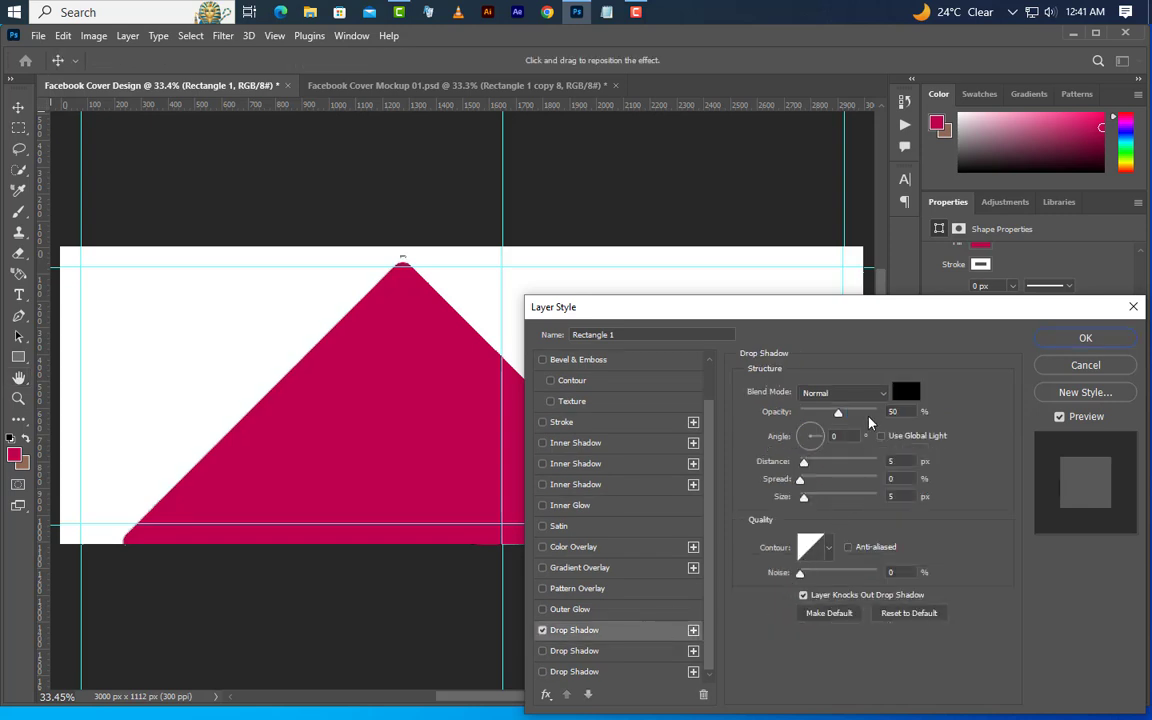
{"action": "left_click", "coordinate": [898, 396]}
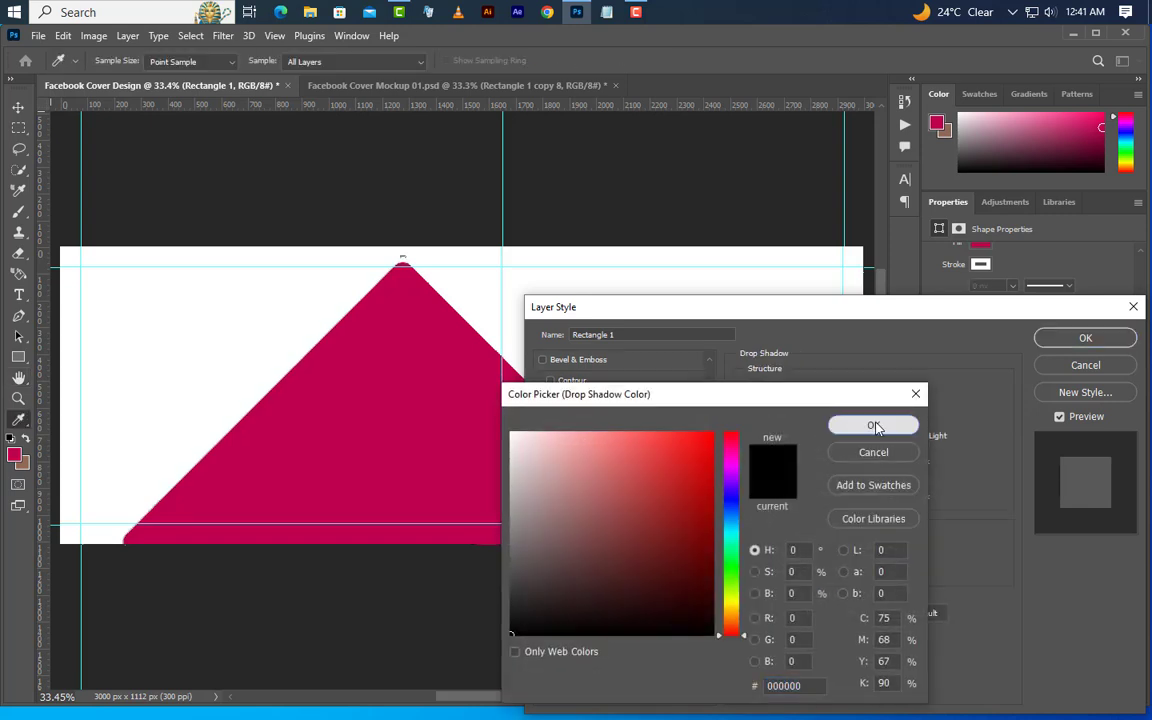
{"action": "left_click", "coordinate": [872, 426]}
{"action": "left_click_drag", "start_coordinate": [898, 415], "coordinate": [820, 439]}
{"action": "left_click_drag", "start_coordinate": [898, 463], "coordinate": [872, 498]}
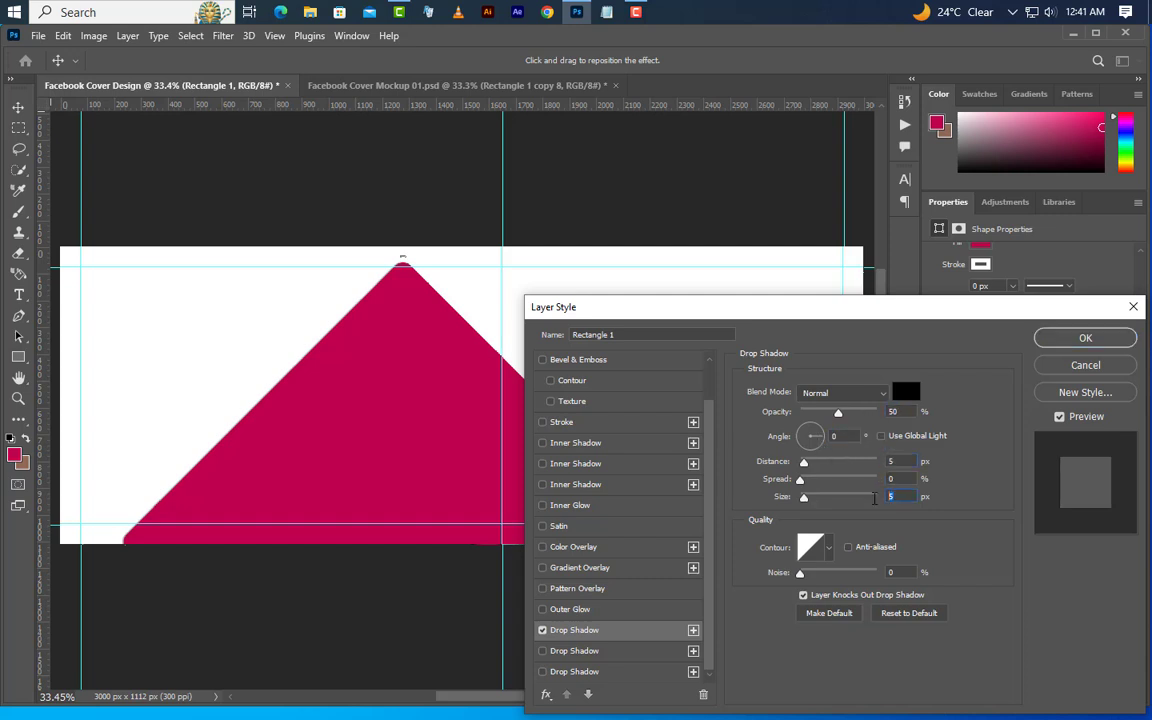
Enable a second drop shadow with 35% opacity, 0° angle, 7 px distance and 10 px size
{"action": "left_click", "coordinate": [643, 653]}
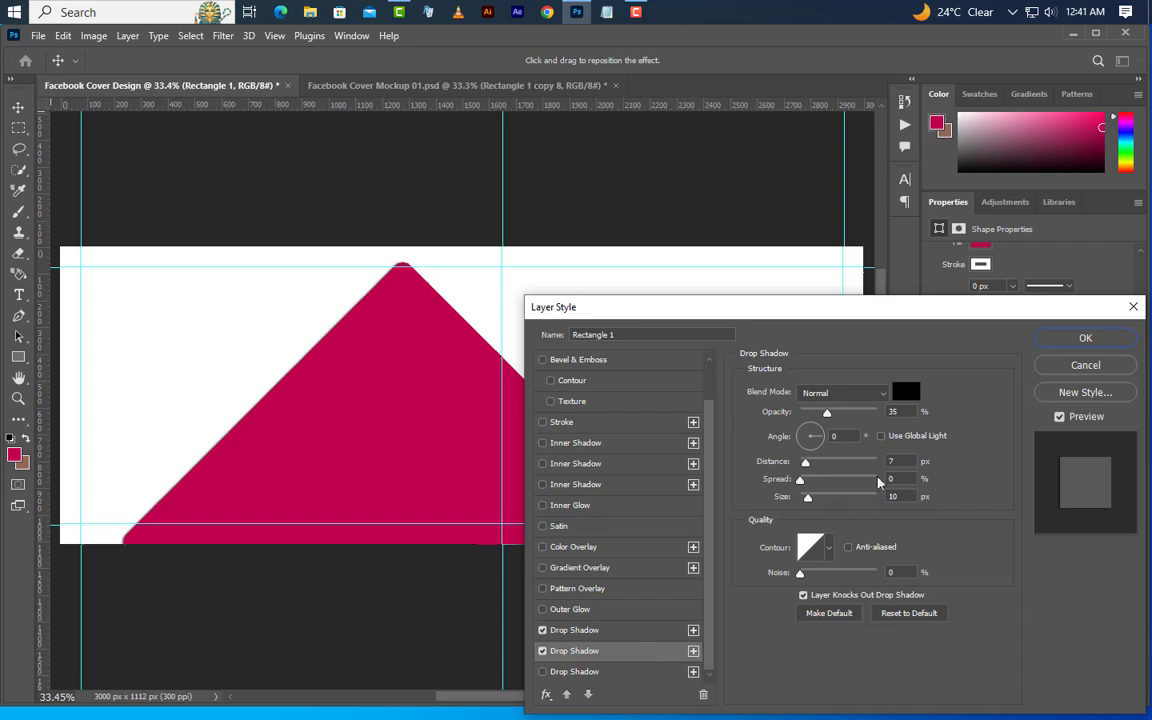
{"action": "left_click", "coordinate": [908, 411]}
{"action": "key", "text": "Tab"}
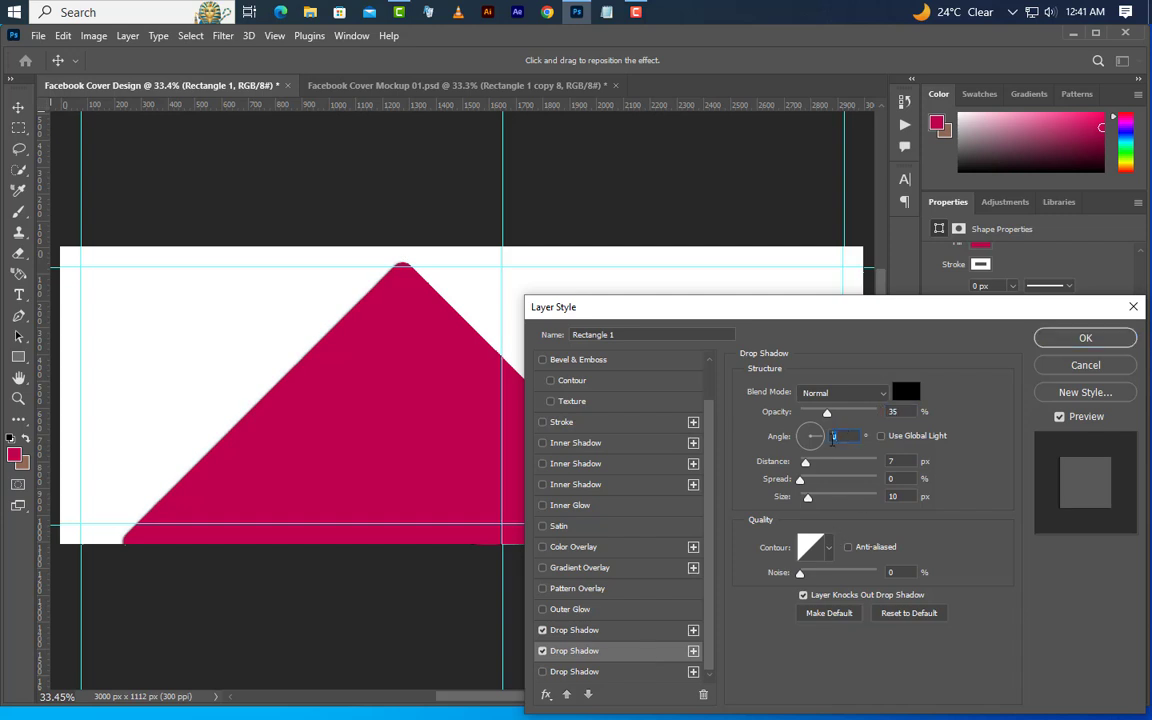
{"action": "key", "text": "Tab"}
{"action": "key", "text": "Tab"}
{"action": "key", "text": "Tab"}
Enable a third drop shadow with 20% opacity, 0° angle, 20 px distance and 25 px size, and apply the layer style
{"action": "left_click", "coordinate": [645, 672]}
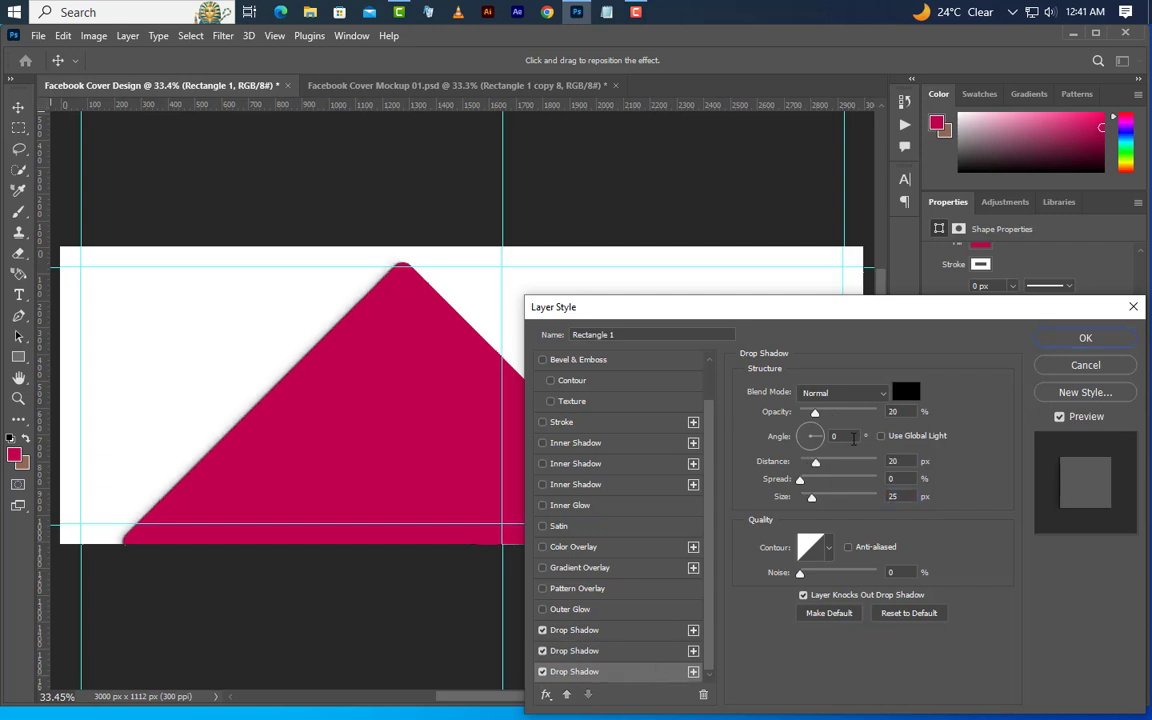
{"action": "left_click", "coordinate": [904, 410]}
{"action": "key", "text": "Tab"}
{"action": "key", "text": "Tab"}
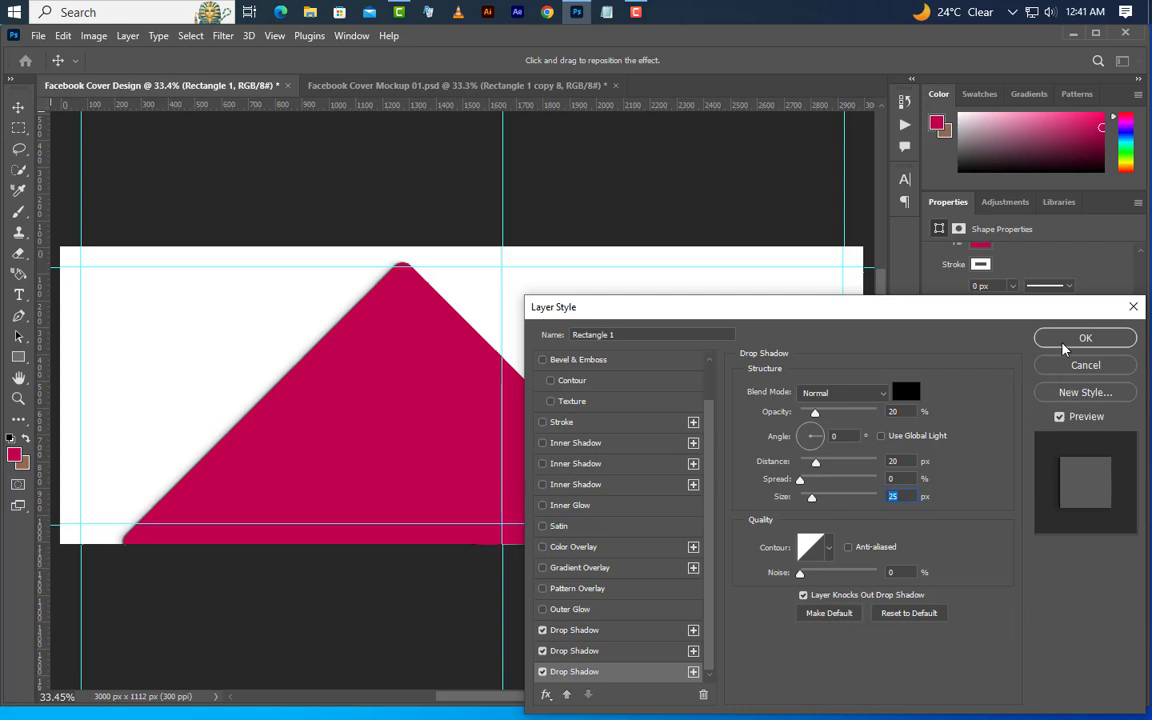
{"action": "left_click", "coordinate": [1062, 370]}
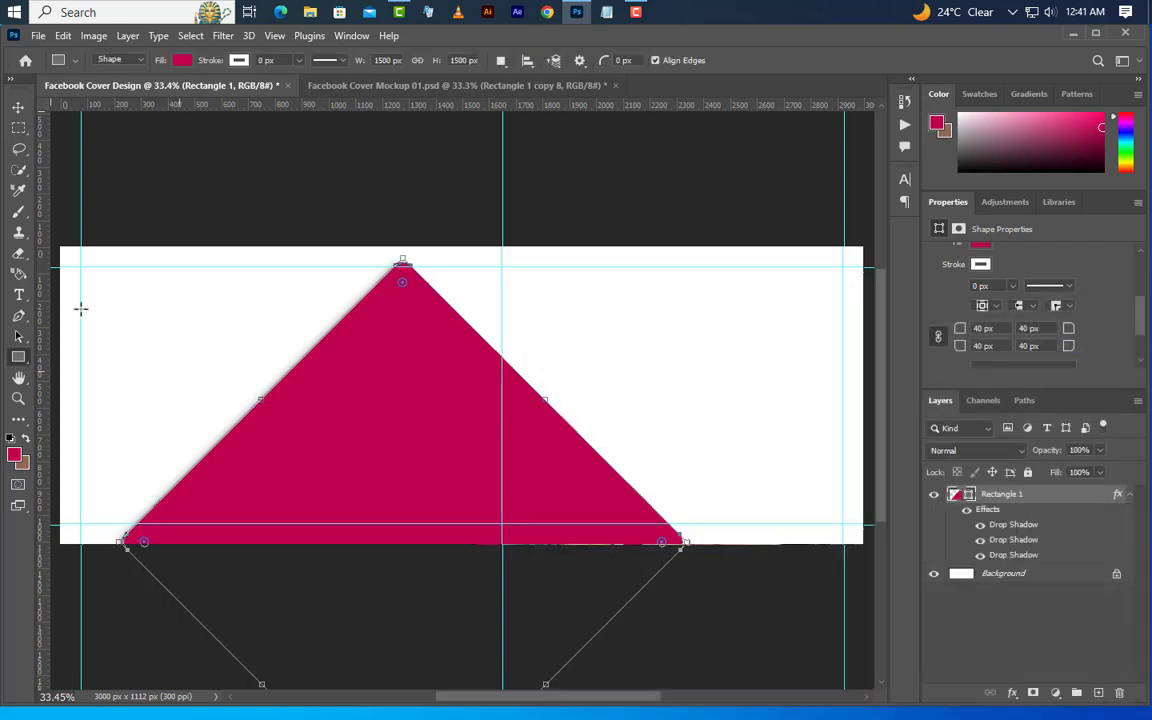
Move the rotated square over the canvas's right side, vertically centered, with its left corner on the 1650 px guide
{"action": "left_click", "coordinate": [18, 107]}
{"action": "left_click_drag", "start_coordinate": [424, 404], "coordinate": [689, 331]}
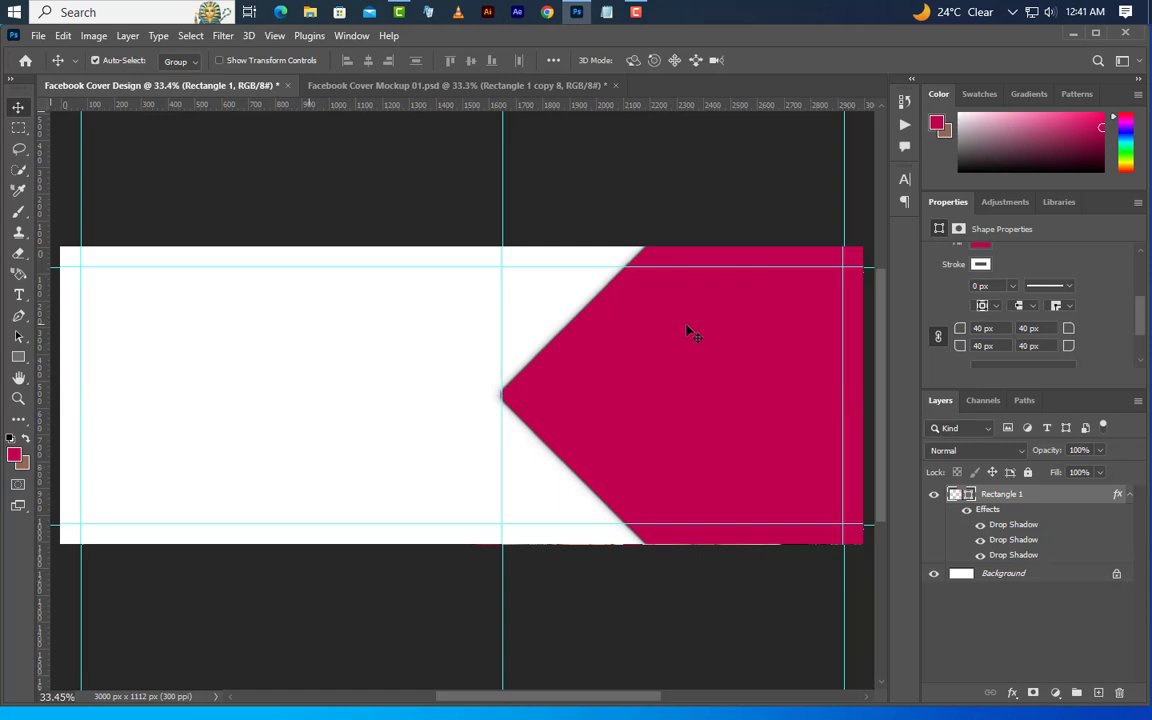
Duplicate the Rectangle 1 layer and move the copy horizontally left to about X 1297 px
{"action": "right_click", "coordinate": [1073, 502]}
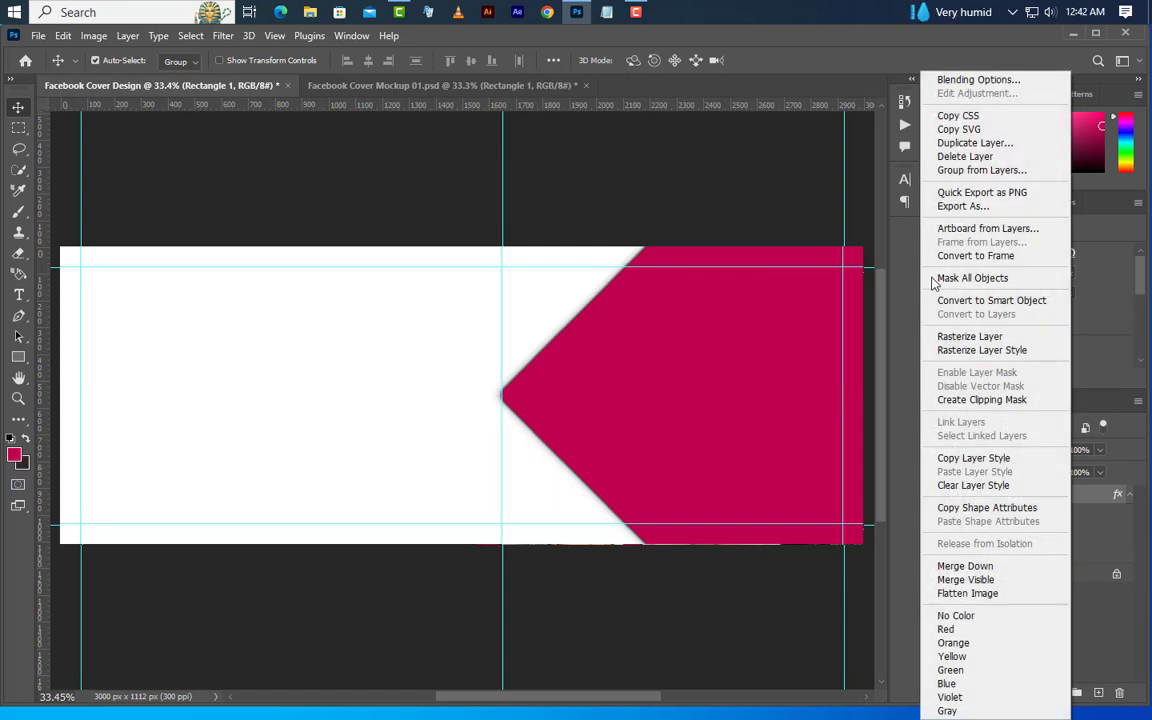
{"action": "left_click", "coordinate": [975, 143]}
{"action": "left_click", "coordinate": [700, 216]}
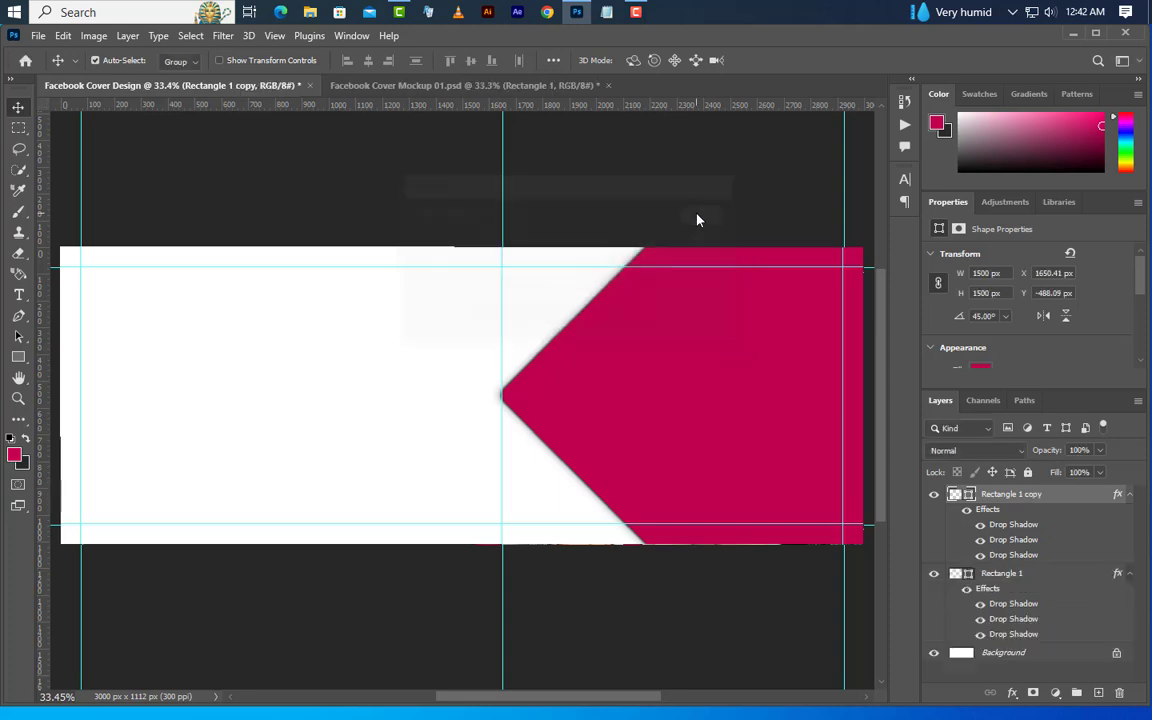
{"action": "left_click_drag", "start_coordinate": [736, 436], "coordinate": [640, 436]}
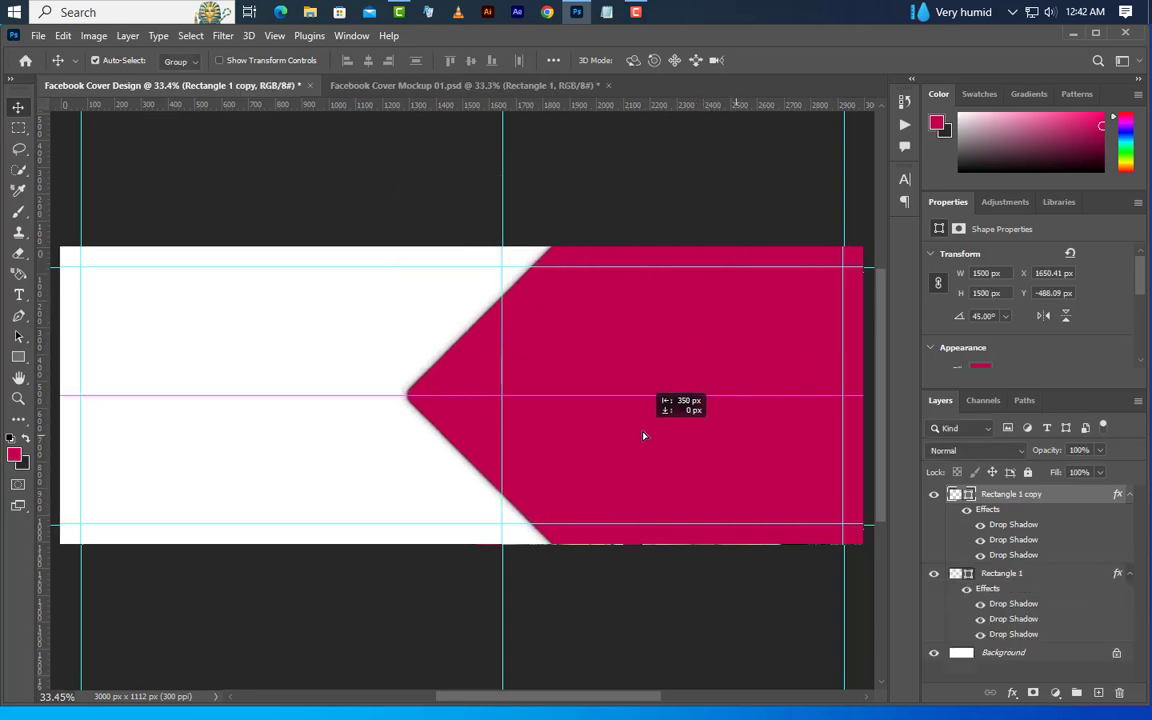
Place the Rectangle 1 copy layer beneath Rectangle 1 and clear the copy's layer style
{"action": "left_click", "coordinate": [1130, 494]}
{"action": "left_click", "coordinate": [1130, 512]}
{"action": "left_click_drag", "start_coordinate": [1094, 500], "coordinate": [1093, 521]}
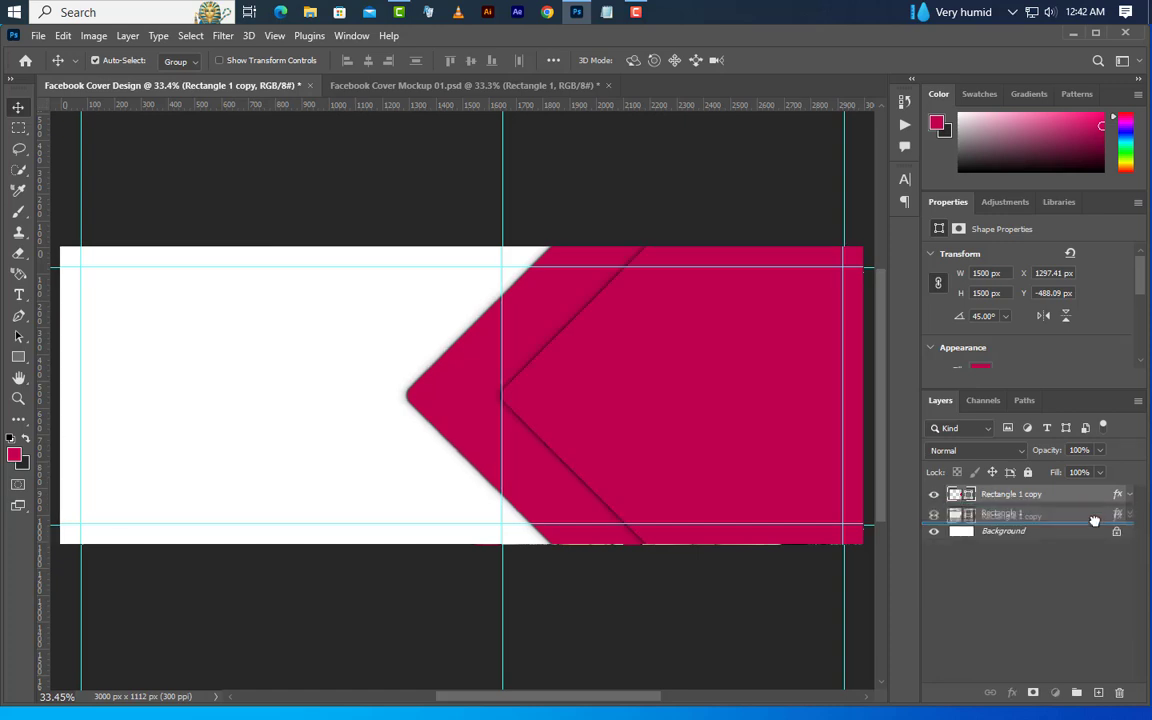
{"action": "right_click", "coordinate": [1065, 515]}
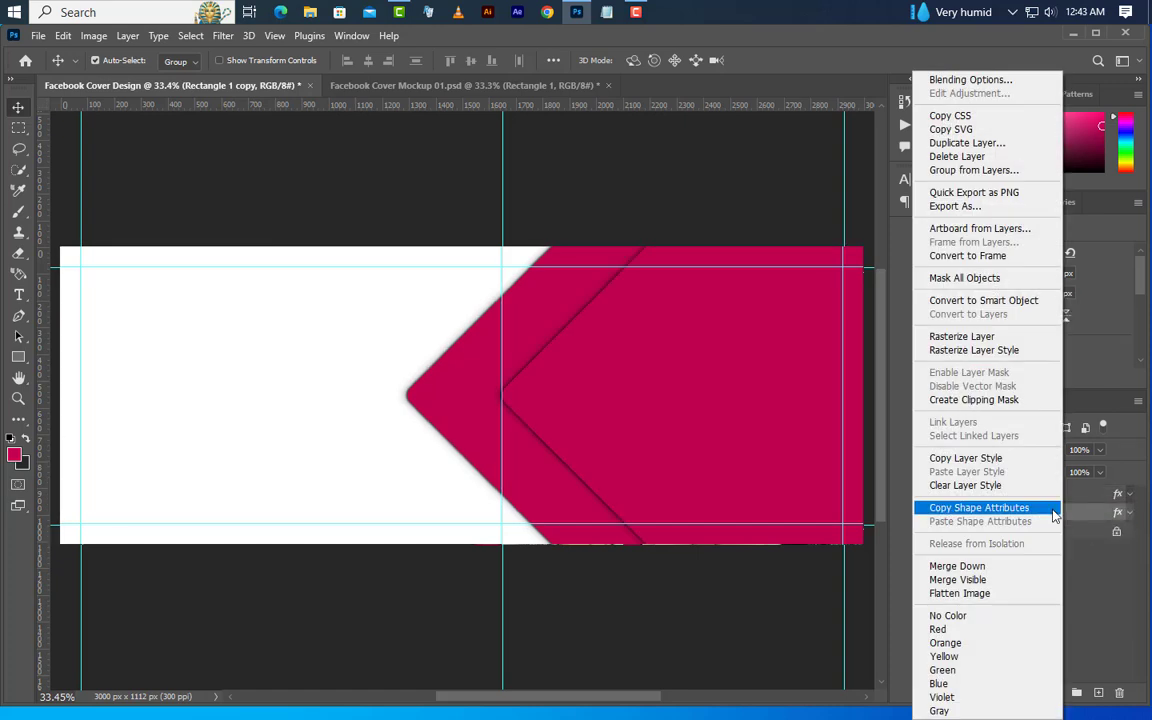
{"action": "left_click", "coordinate": [1004, 482]}
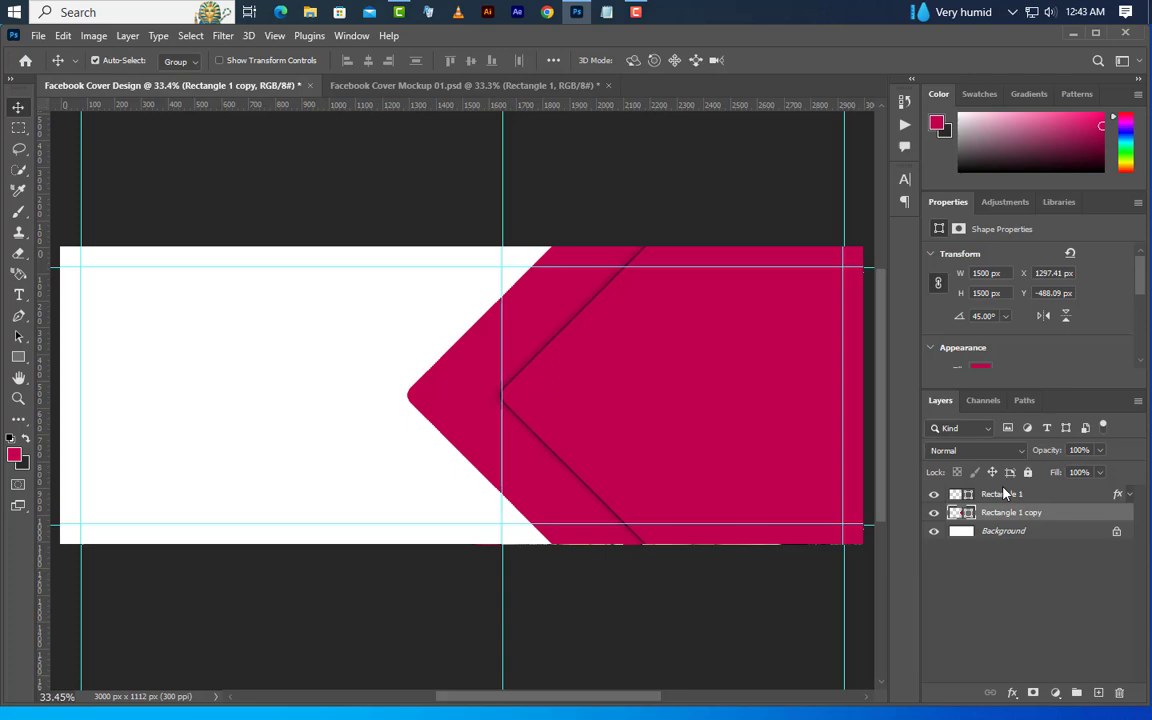
Add Bevel & Emboss to Rectangle 1 copy: Outer Bevel, Smooth, 300% depth, direction Up, 5 px size, 3 px soften and 0° angle
{"action": "right_click", "coordinate": [1090, 521]}
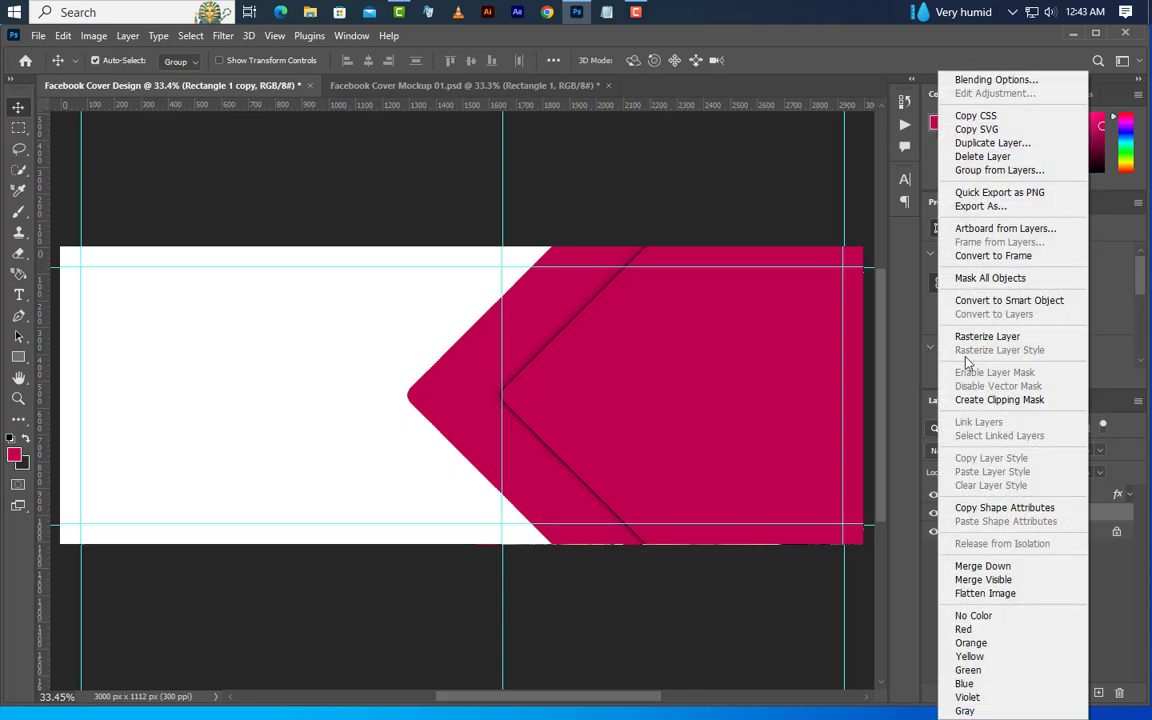
{"action": "left_click", "coordinate": [985, 82]}
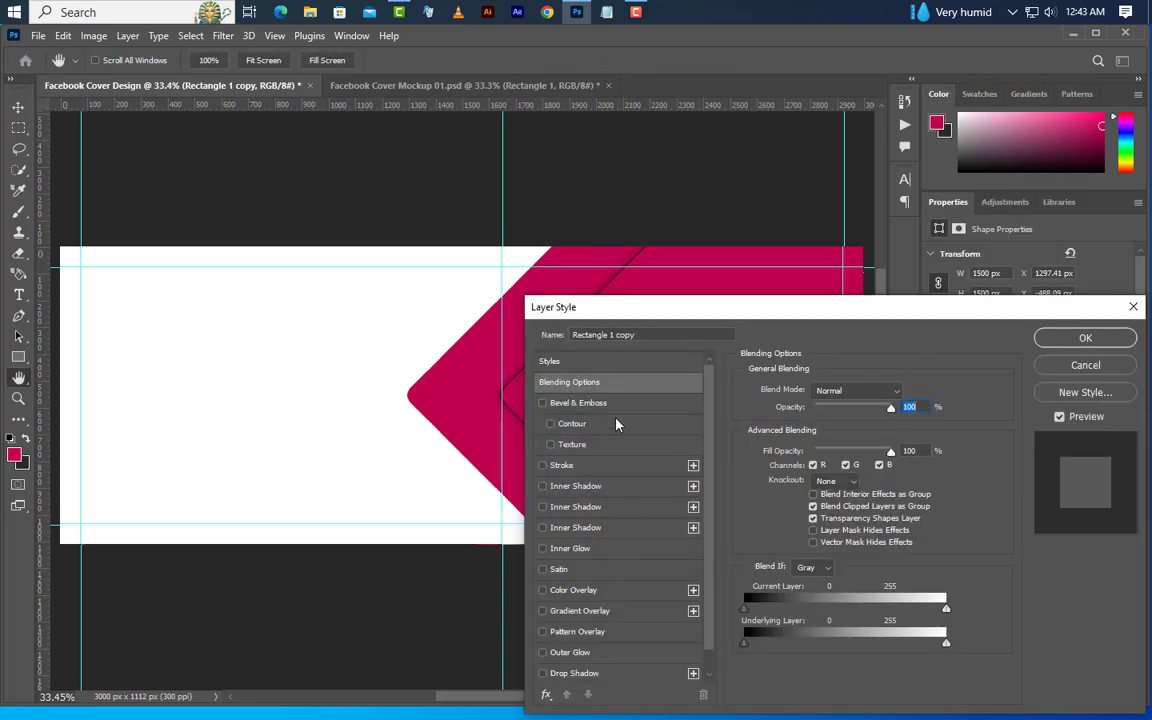
{"action": "left_click", "coordinate": [578, 402]}
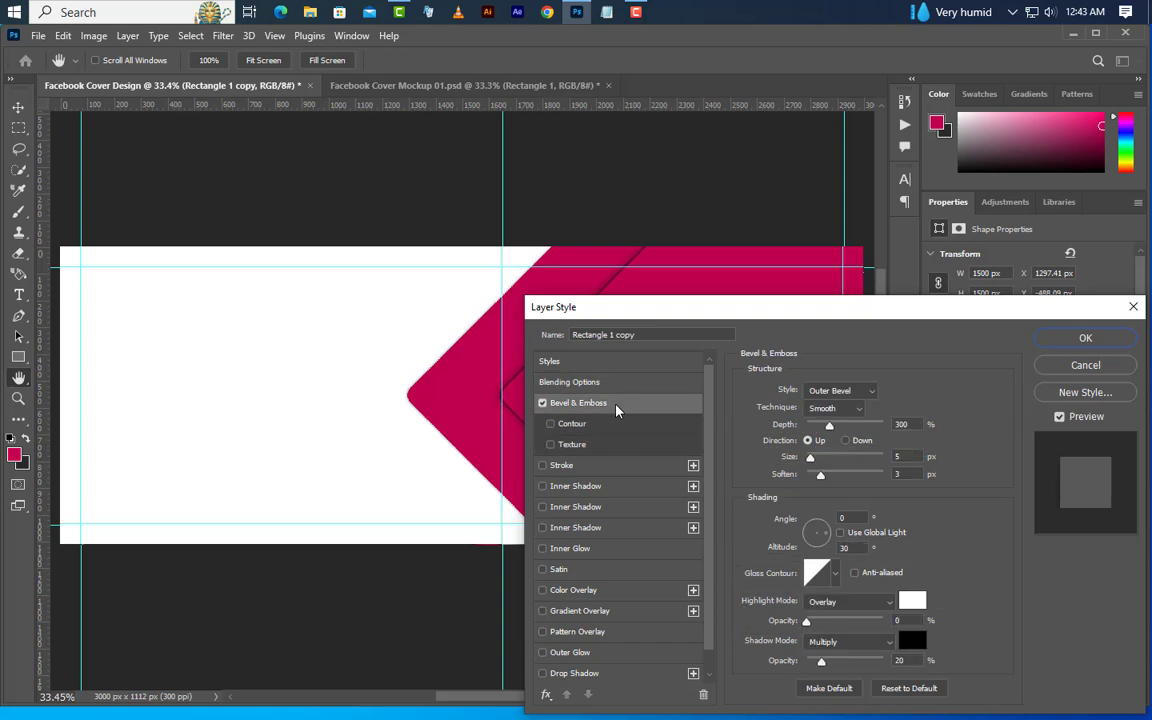
{"action": "left_click", "coordinate": [852, 391]}
{"action": "left_click", "coordinate": [849, 407]}
{"action": "left_click", "coordinate": [835, 408]}
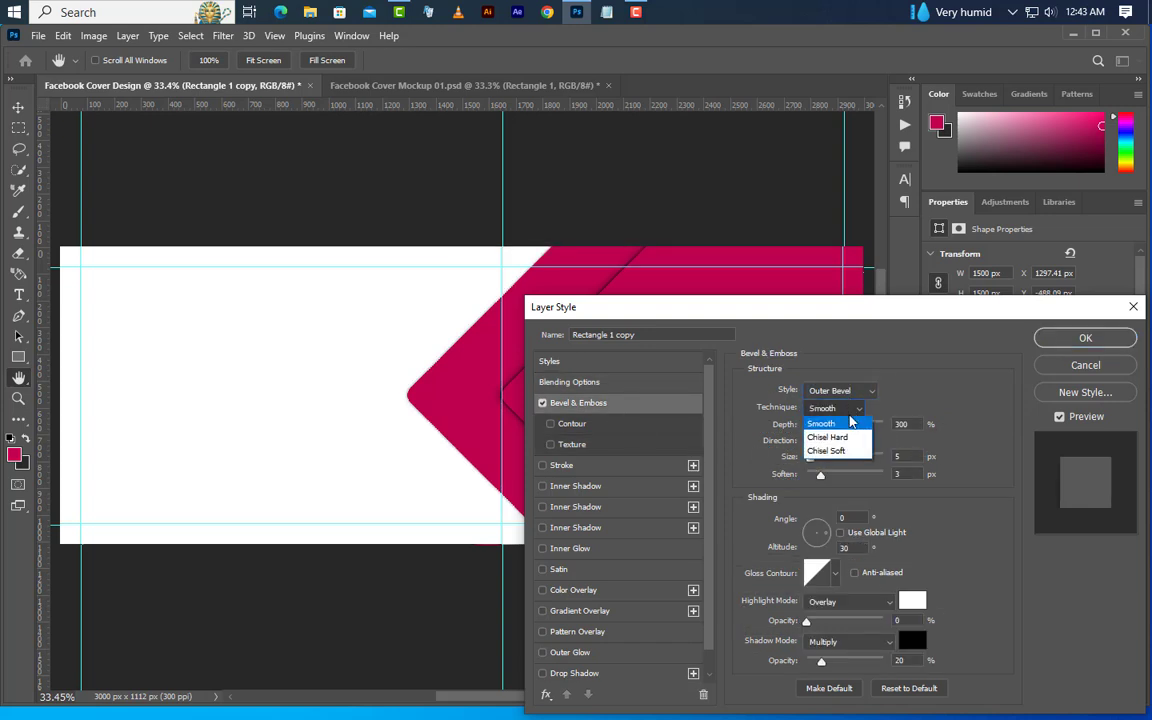
{"action": "left_click", "coordinate": [830, 420]}
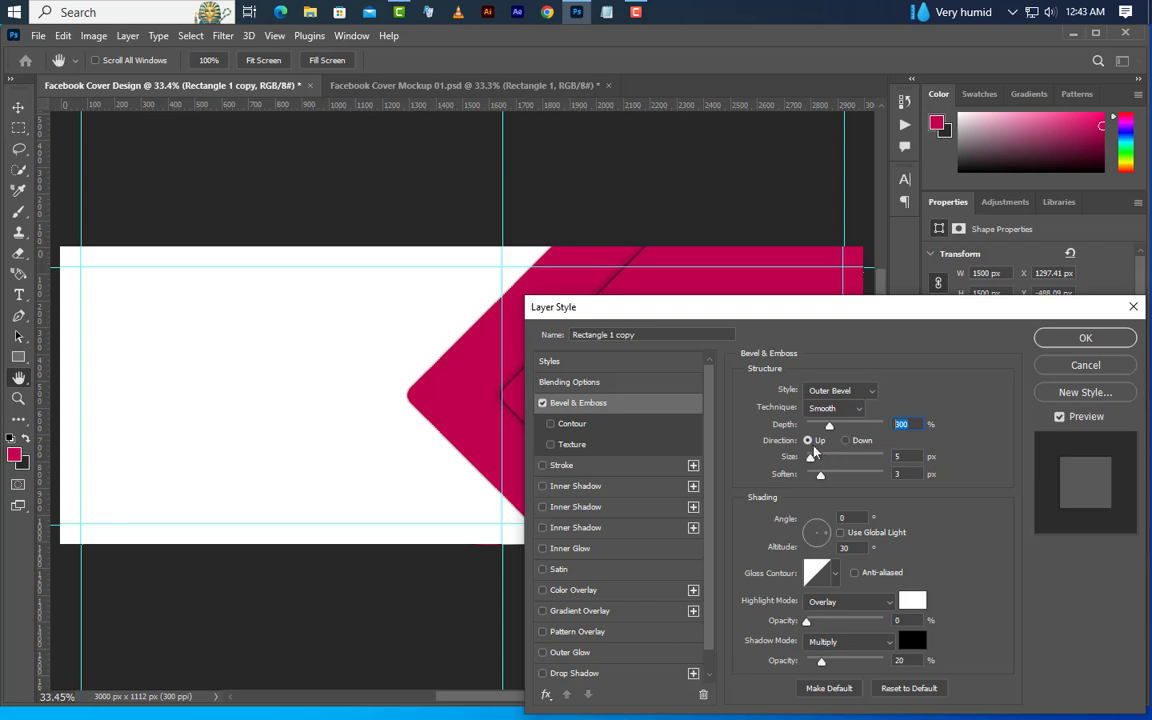
{"action": "left_click", "coordinate": [913, 457]}
{"action": "left_click", "coordinate": [900, 475]}
{"action": "left_click_drag", "start_coordinate": [852, 518], "coordinate": [815, 519]}
Set the bevel shading to an Overlay highlight at 0% opacity and a black Multiply shadow at 20% opacity
{"action": "left_click", "coordinate": [840, 601]}
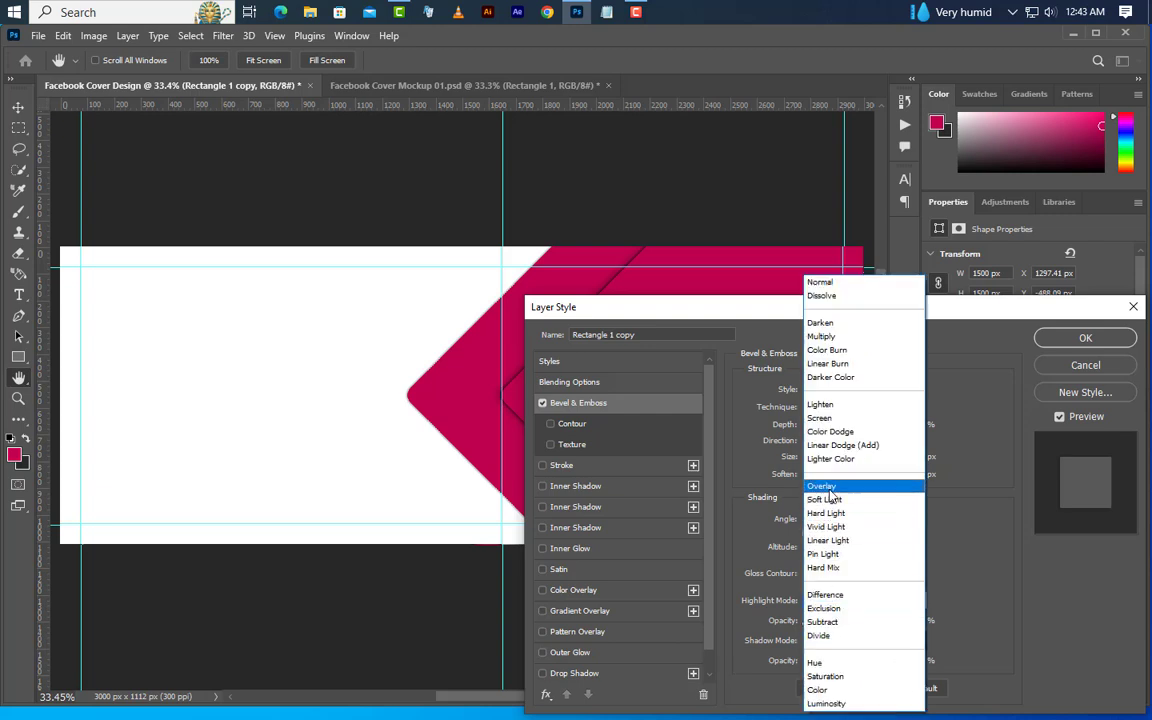
{"action": "left_click", "coordinate": [830, 488]}
{"action": "left_click", "coordinate": [855, 643]}
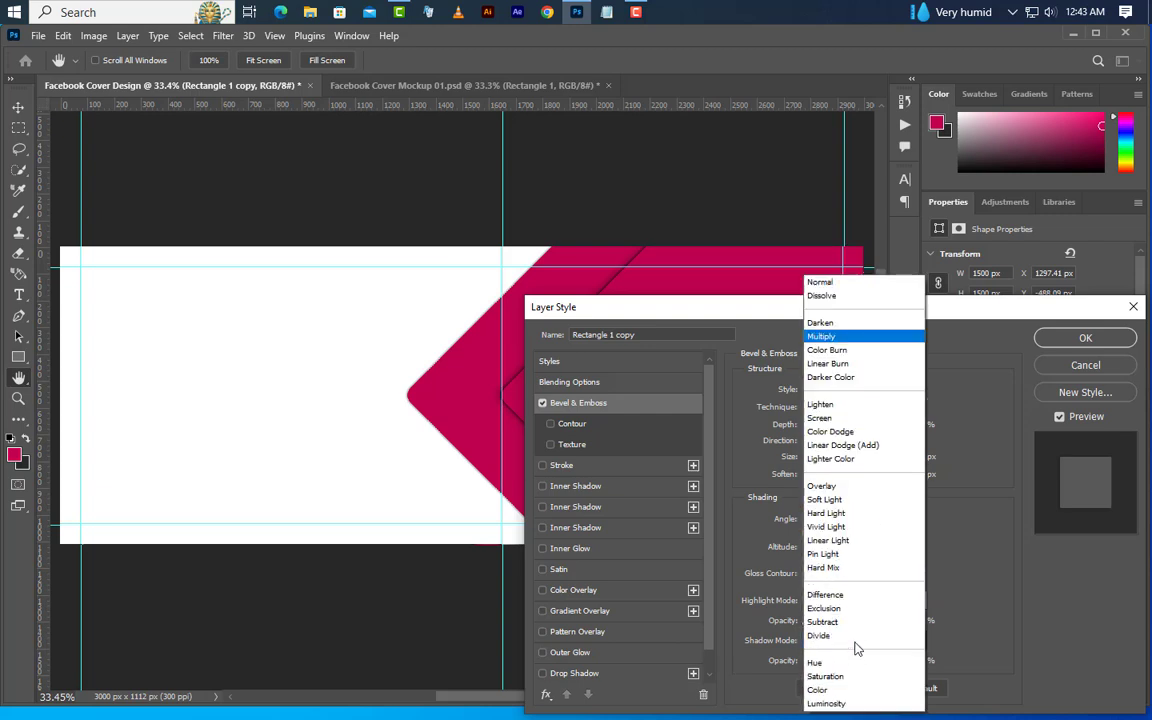
{"action": "left_click", "coordinate": [834, 338]}
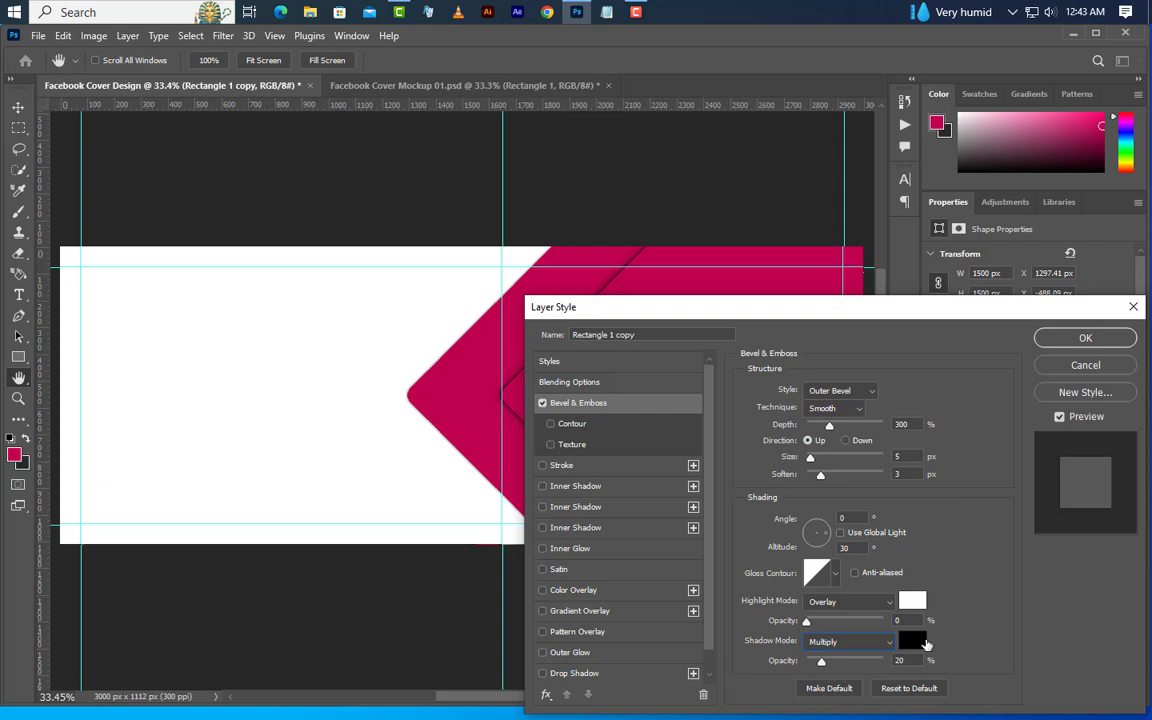
{"action": "left_click", "coordinate": [924, 642]}
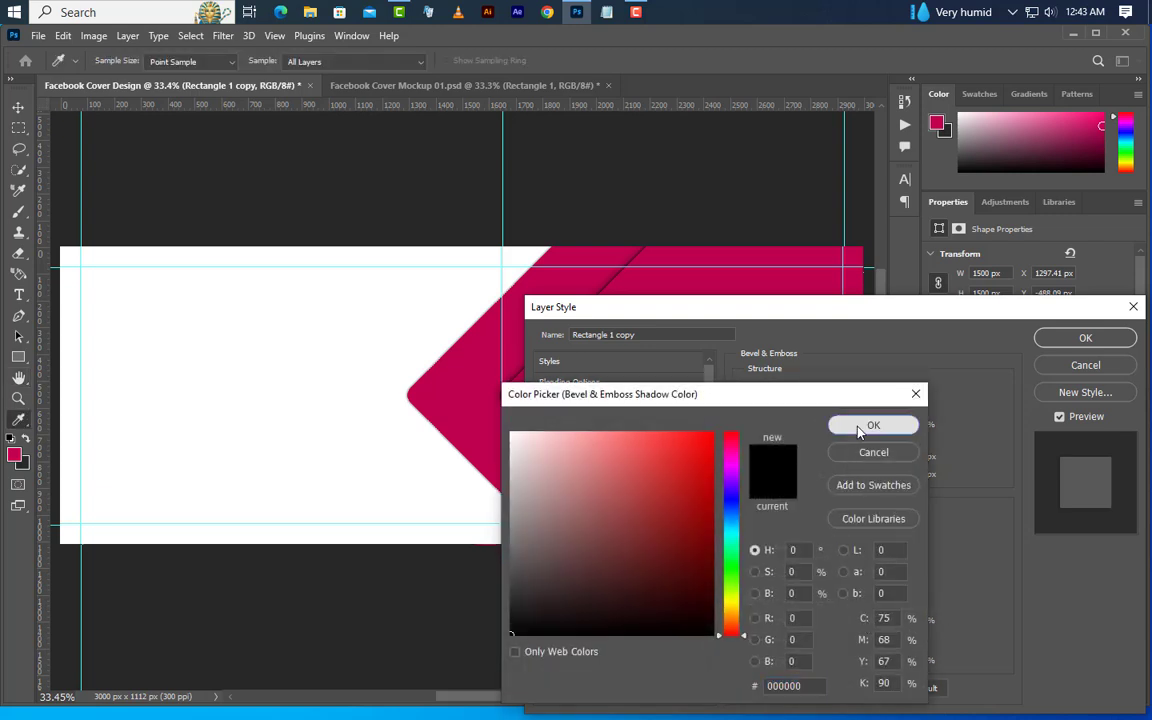
{"action": "left_click", "coordinate": [859, 428]}
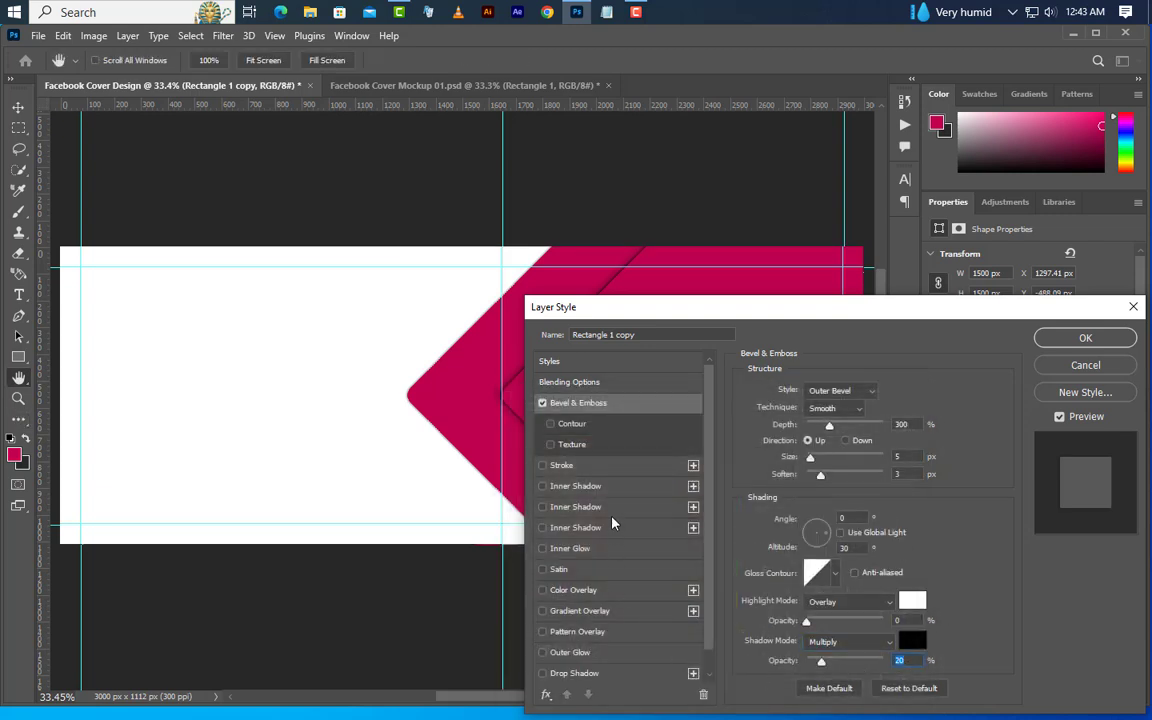
Enable a first black Multiply inner shadow with 60% opacity, 180° angle, 5 px distance, 5% choke and 5 px size
{"action": "left_click", "coordinate": [614, 490]}
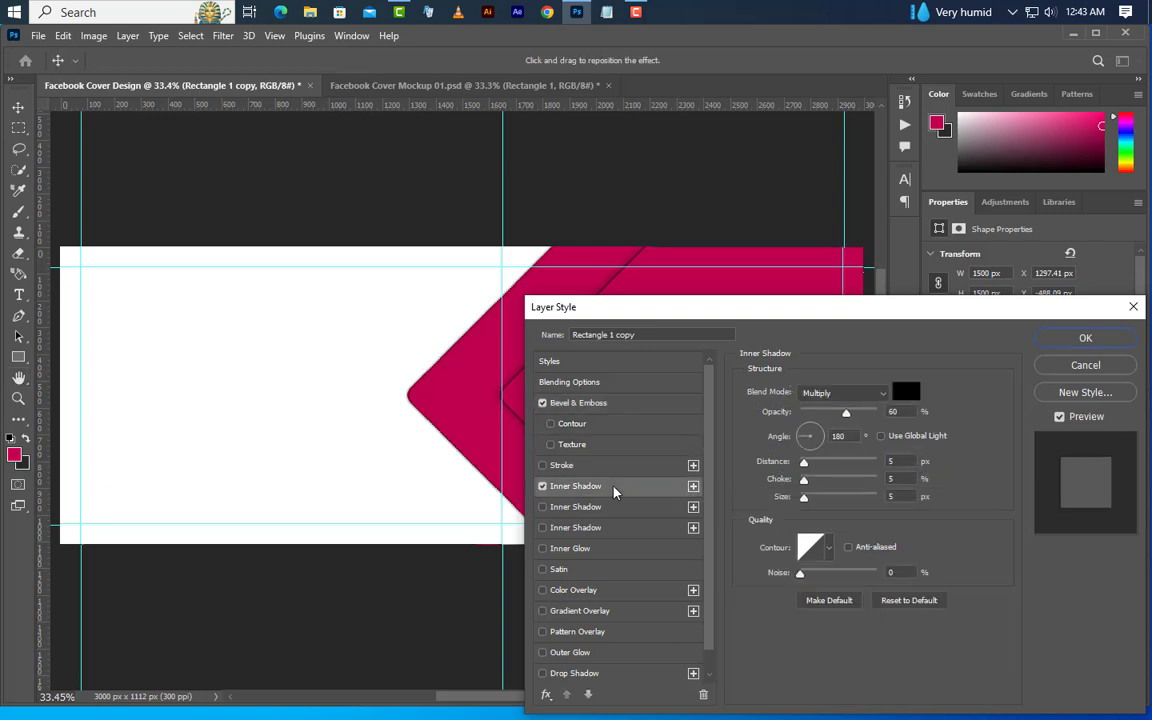
{"action": "left_click", "coordinate": [855, 395]}
{"action": "left_click", "coordinate": [814, 328]}
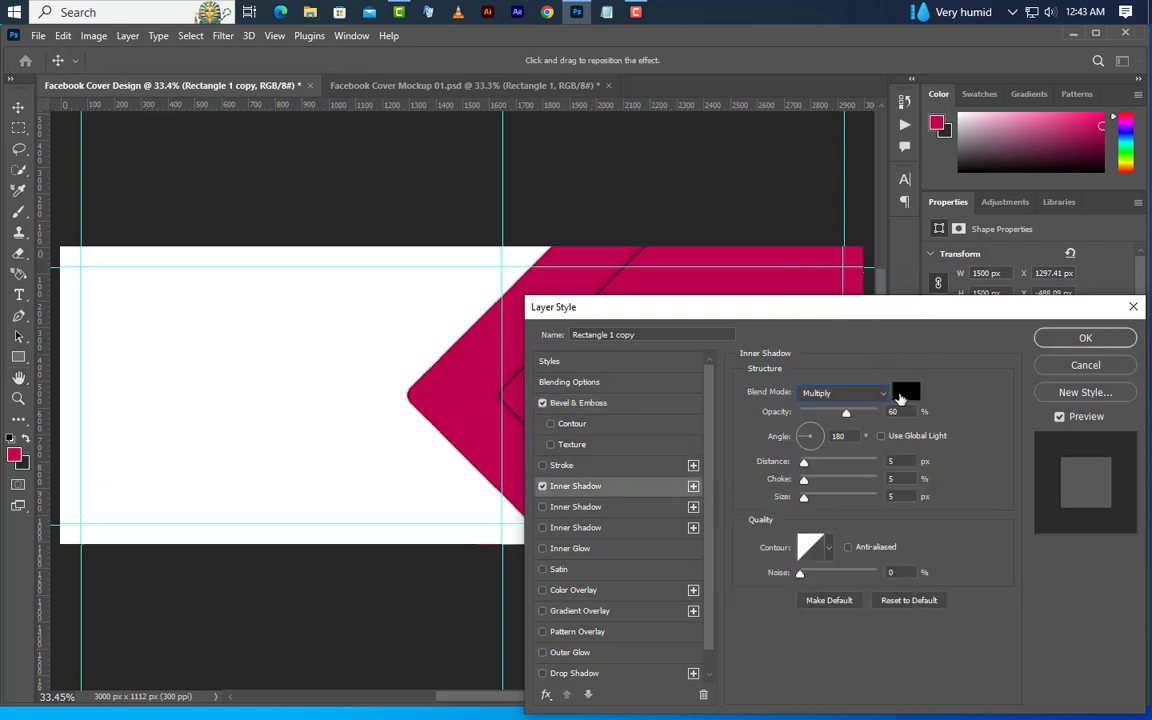
{"action": "left_click", "coordinate": [906, 394]}
{"action": "left_click", "coordinate": [897, 432]}
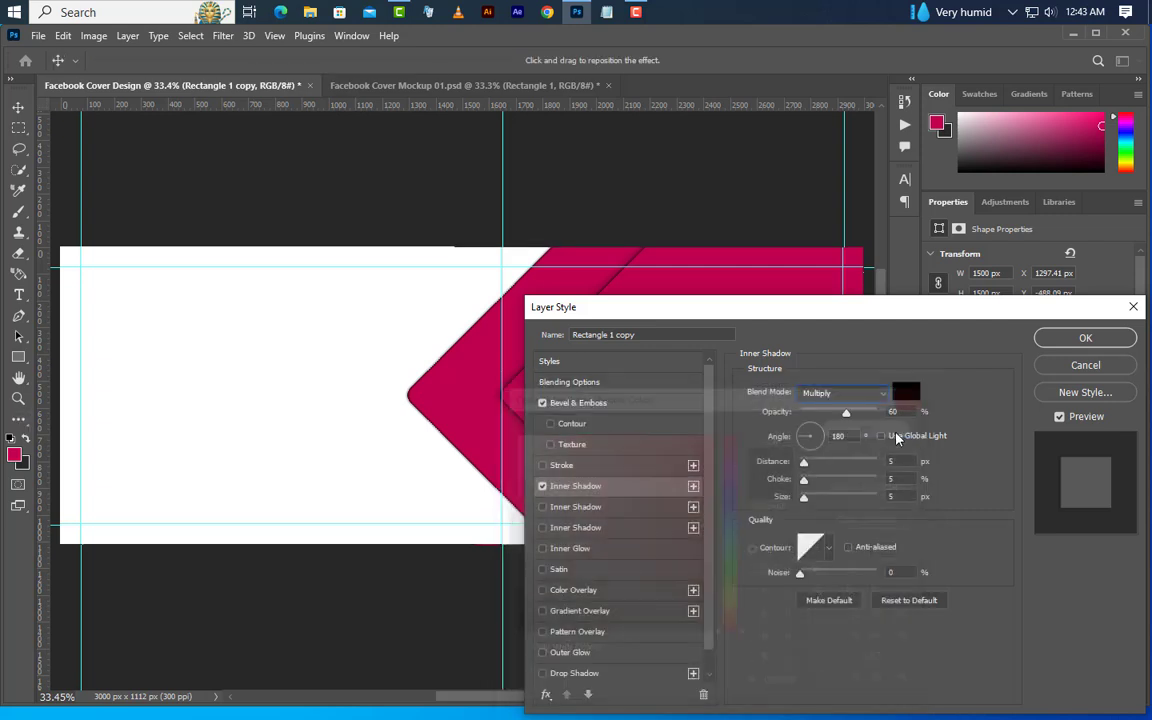
{"action": "left_click_drag", "start_coordinate": [827, 436], "coordinate": [813, 437]}
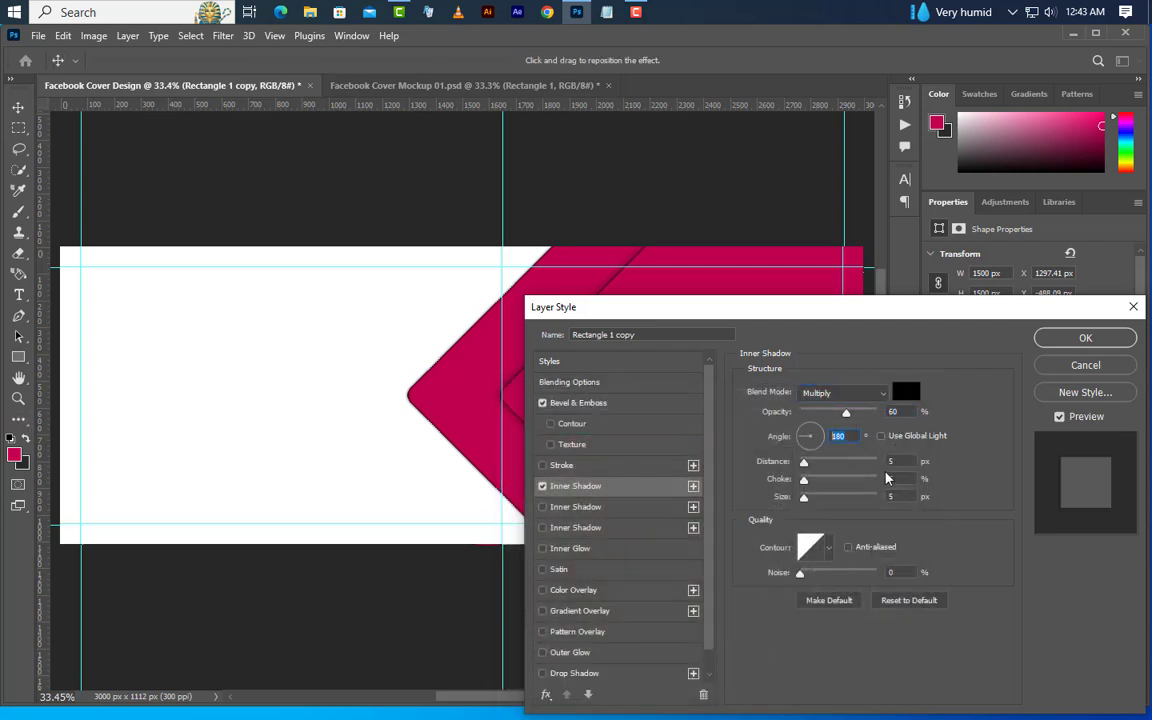
{"action": "mouse_move", "coordinate": [896, 461]}
{"action": "left_mouse_down"}
{"action": "mouse_move", "coordinate": [872, 461]}
{"action": "mouse_move", "coordinate": [888, 478]}
{"action": "left_mouse_up"}
{"action": "key", "text": "Tab"}
Enable a second inner shadow with 45% opacity, 180° angle, 10 px distance, 5% choke and 10 px size
{"action": "left_click", "coordinate": [608, 512]}
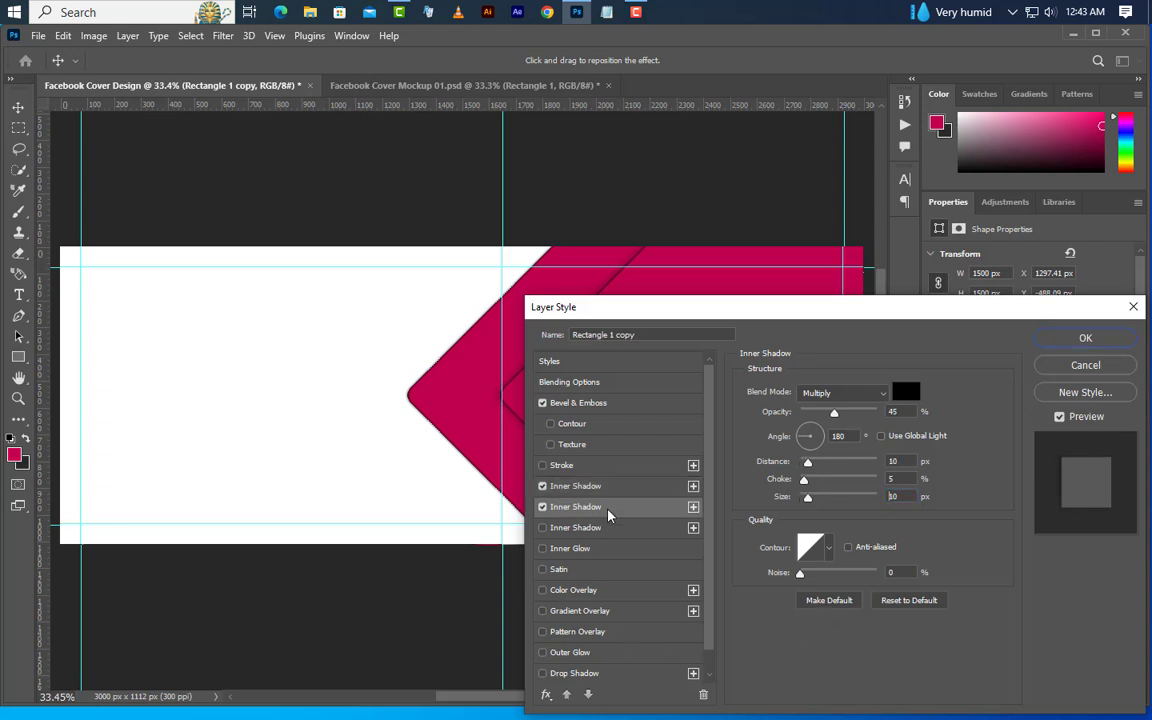
{"action": "left_click", "coordinate": [897, 412]}
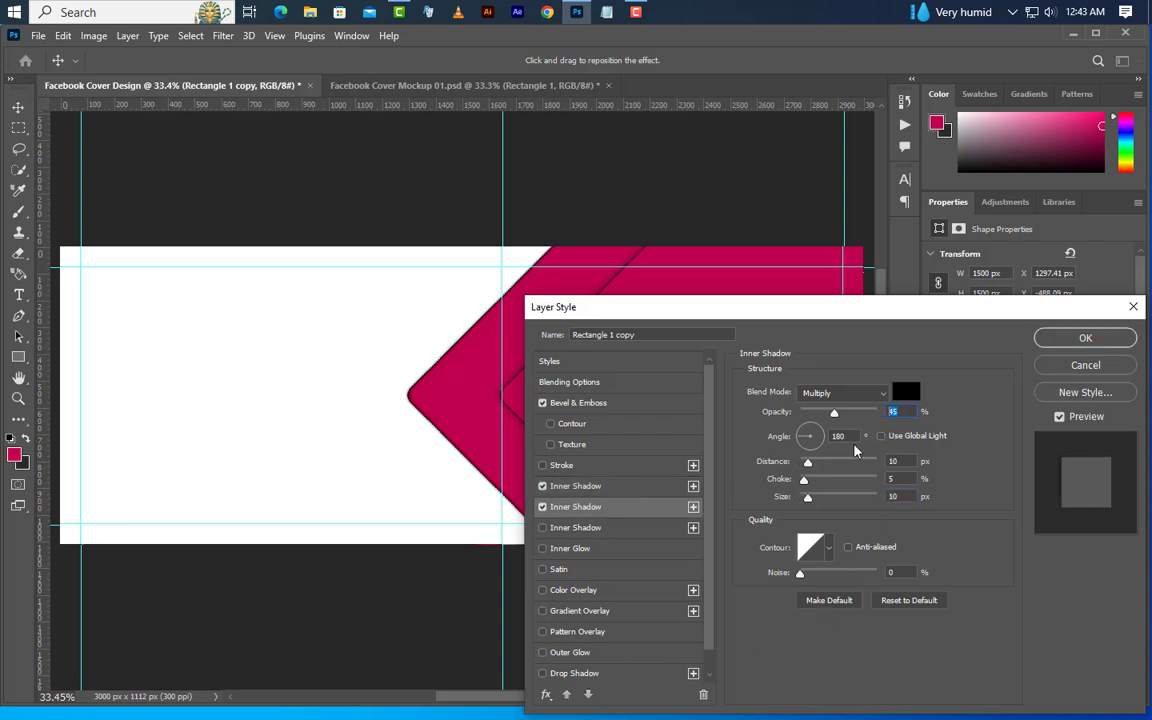
{"action": "key", "text": "Tab"}
{"action": "key", "text": "Tab"}
{"action": "key", "text": "Tab"}
{"action": "key", "text": "Tab"}
Enable a third inner shadow with 30% opacity, 180° angle, 10 px distance, 15% choke and 30 px size
{"action": "left_click", "coordinate": [634, 529]}
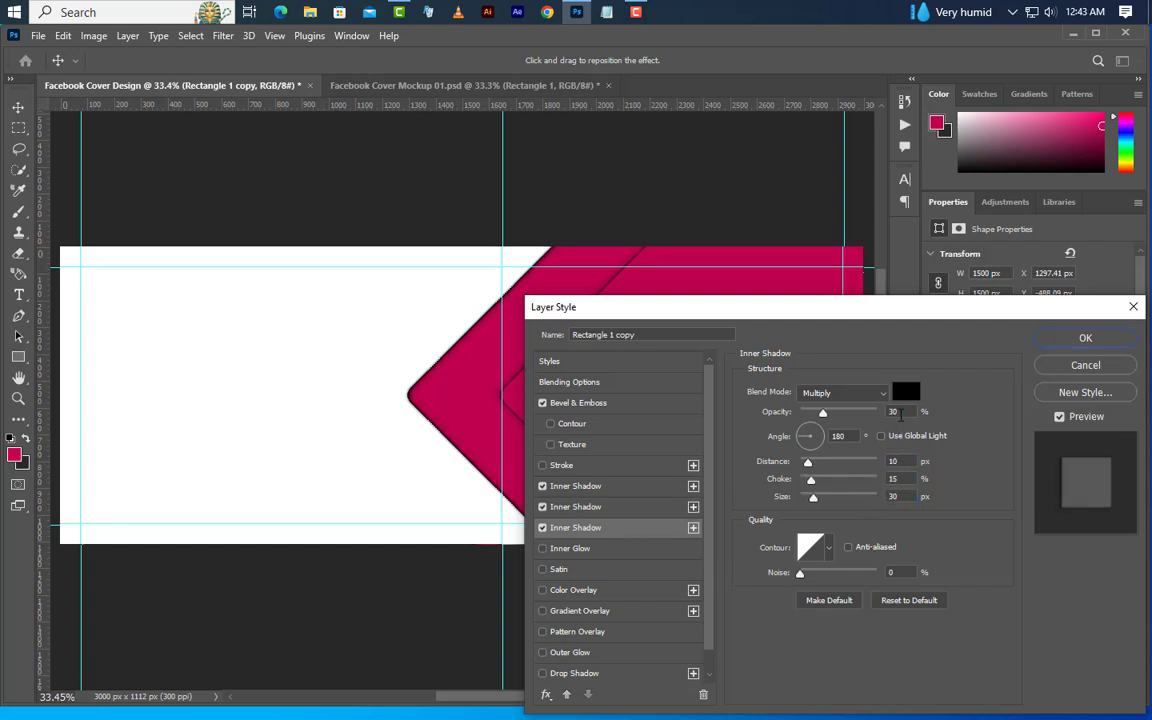
{"action": "key", "text": "Tab"}
{"action": "key", "text": "Tab"}
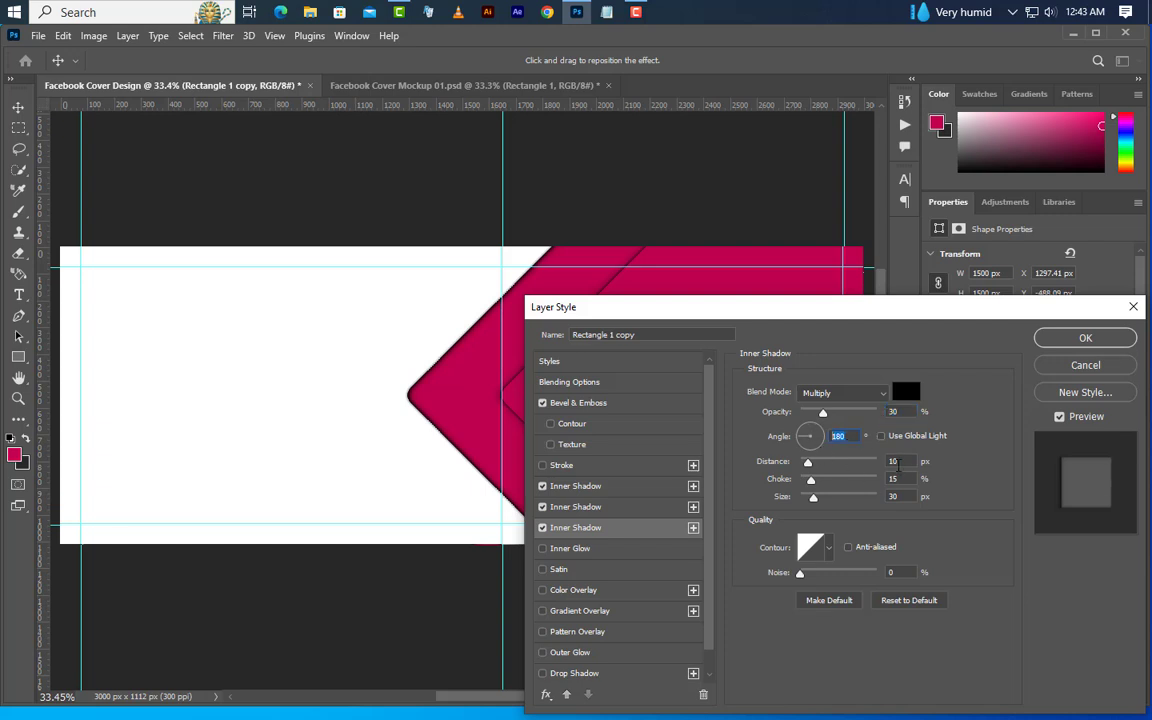
{"action": "key", "text": "Tab"}
{"action": "key", "text": "Tab"}
{"action": "key", "text": "Tab"}
Enable a black Multiply inner glow with 20% opacity, 10% choke and 50 px size, and apply the layer style
{"action": "left_click", "coordinate": [618, 550]}
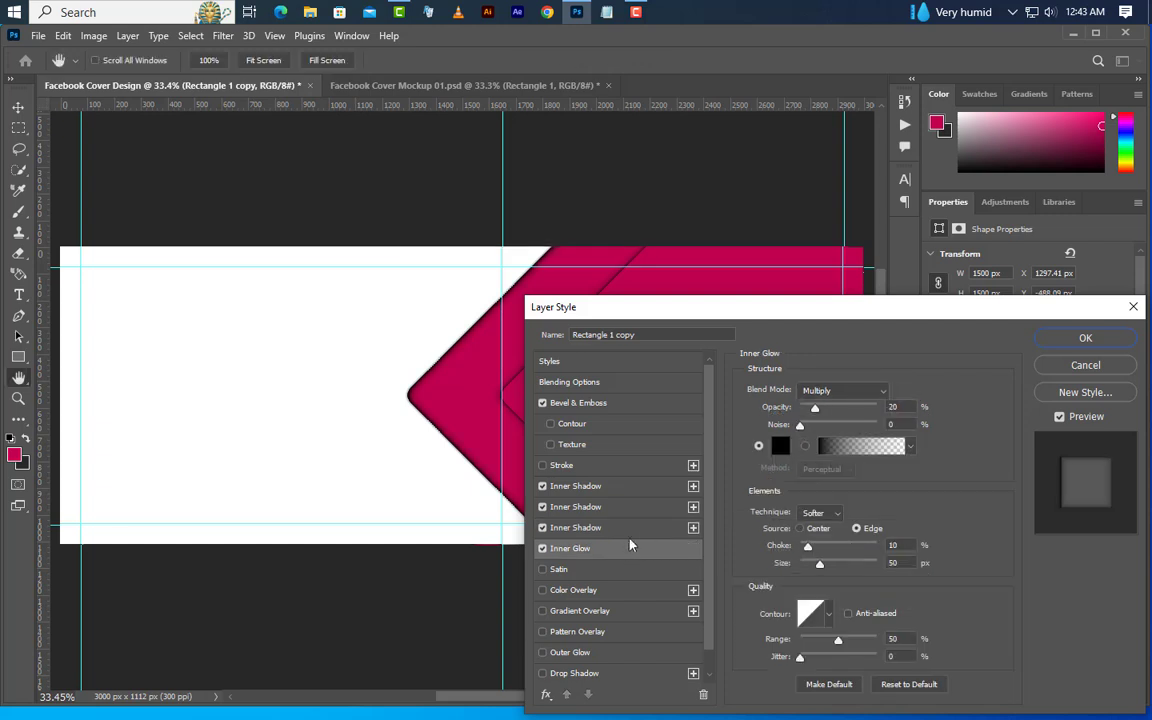
{"action": "left_click", "coordinate": [864, 391]}
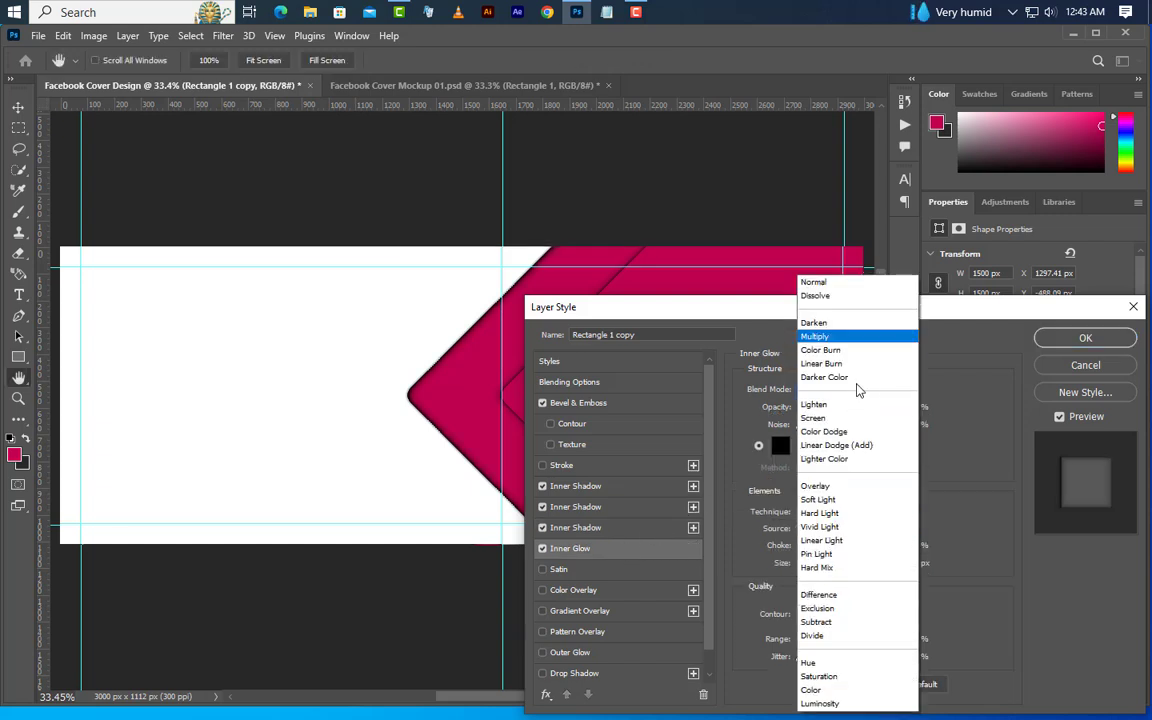
{"action": "key", "text": "Escape"}
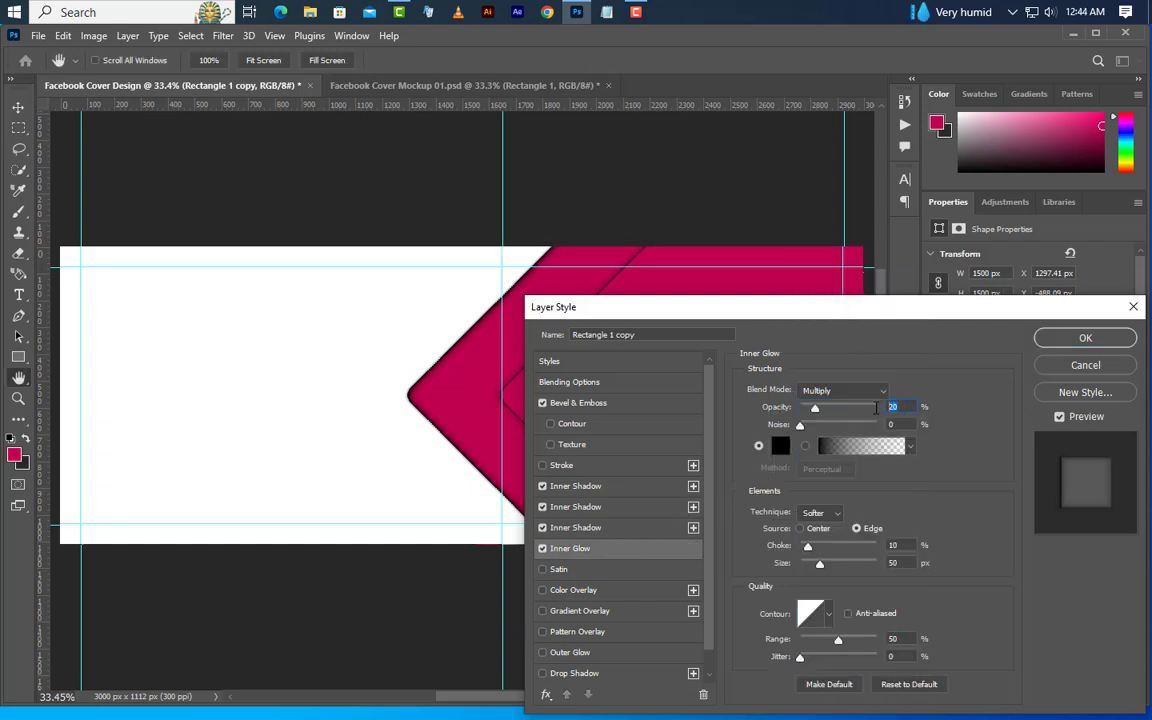
{"action": "left_click", "coordinate": [883, 545]}
{"action": "left_click", "coordinate": [895, 562]}
{"action": "left_click", "coordinate": [1062, 339]}
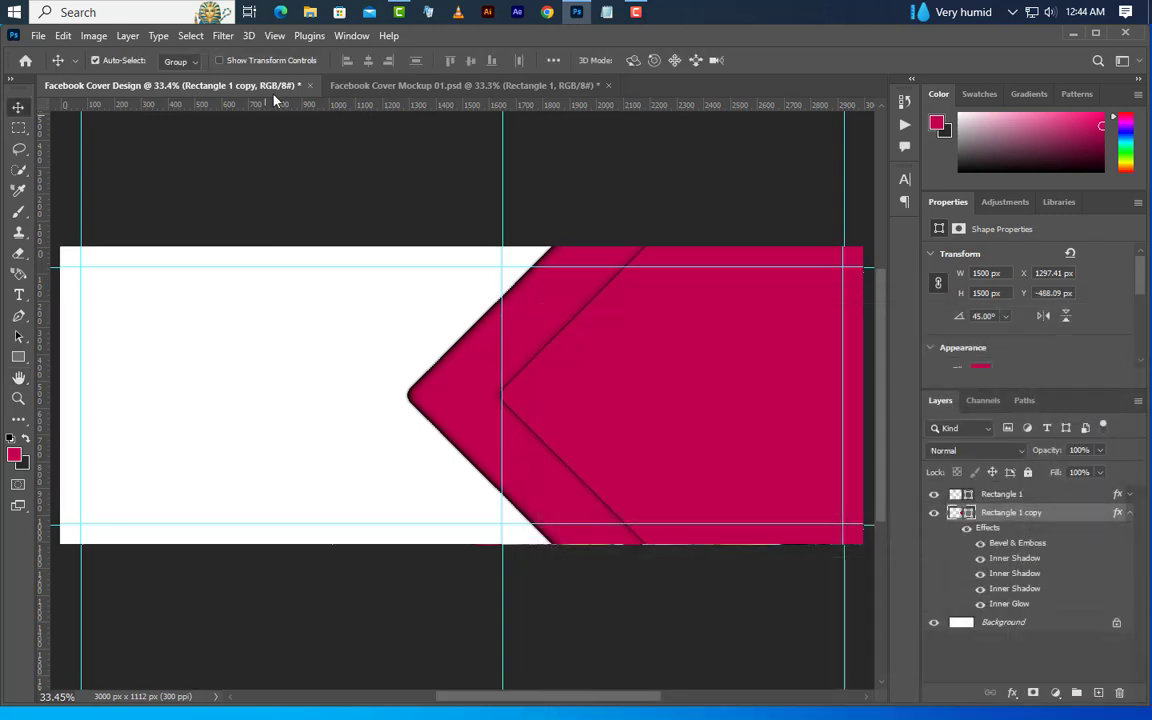
Add a vertical guide at 1010 px
{"action": "left_click", "coordinate": [274, 36]}
{"action": "mouse_move", "coordinate": [330, 455]}
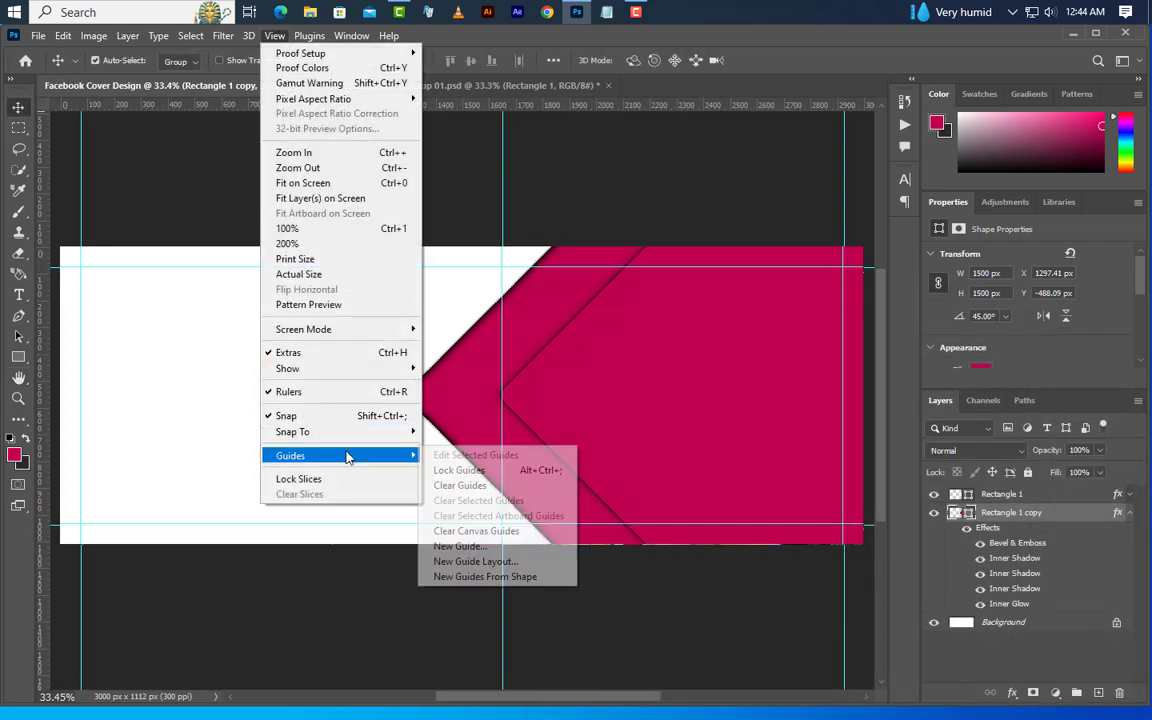
{"action": "left_click", "coordinate": [460, 546]}
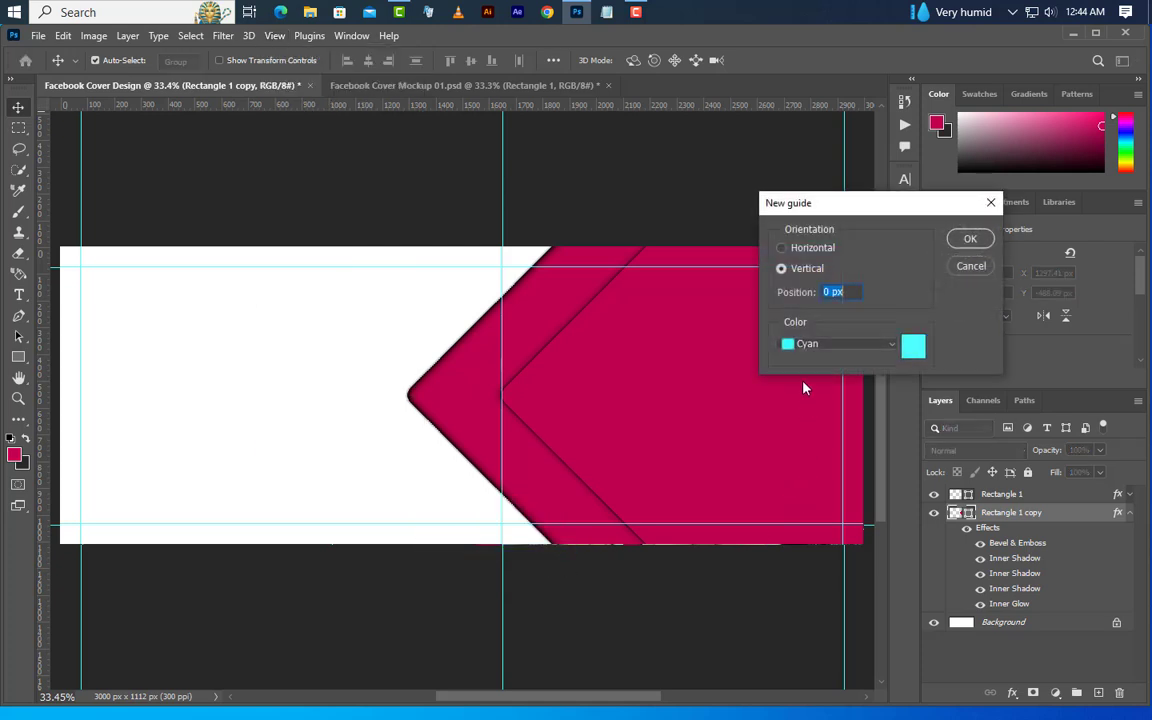
{"action": "left_click", "coordinate": [824, 293]}
{"action": "type", "text": "101"}
{"action": "left_click", "coordinate": [966, 239]}
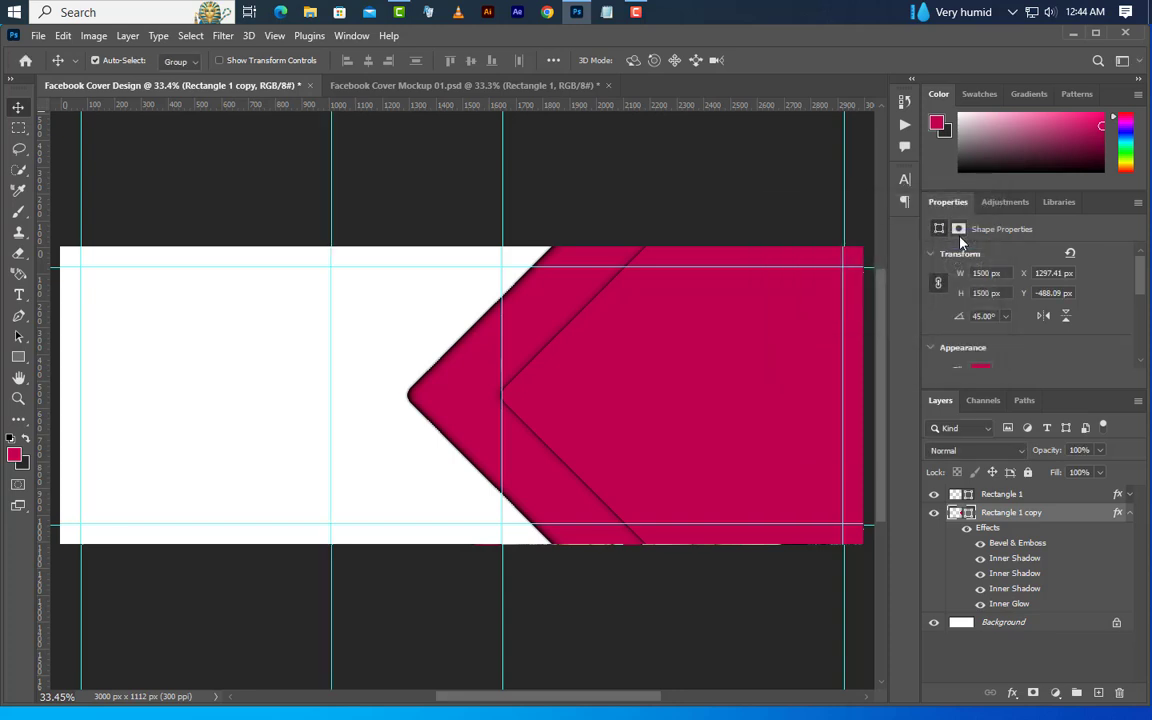
Add a vertical guide at 2550 px
{"action": "left_click", "coordinate": [271, 37]}
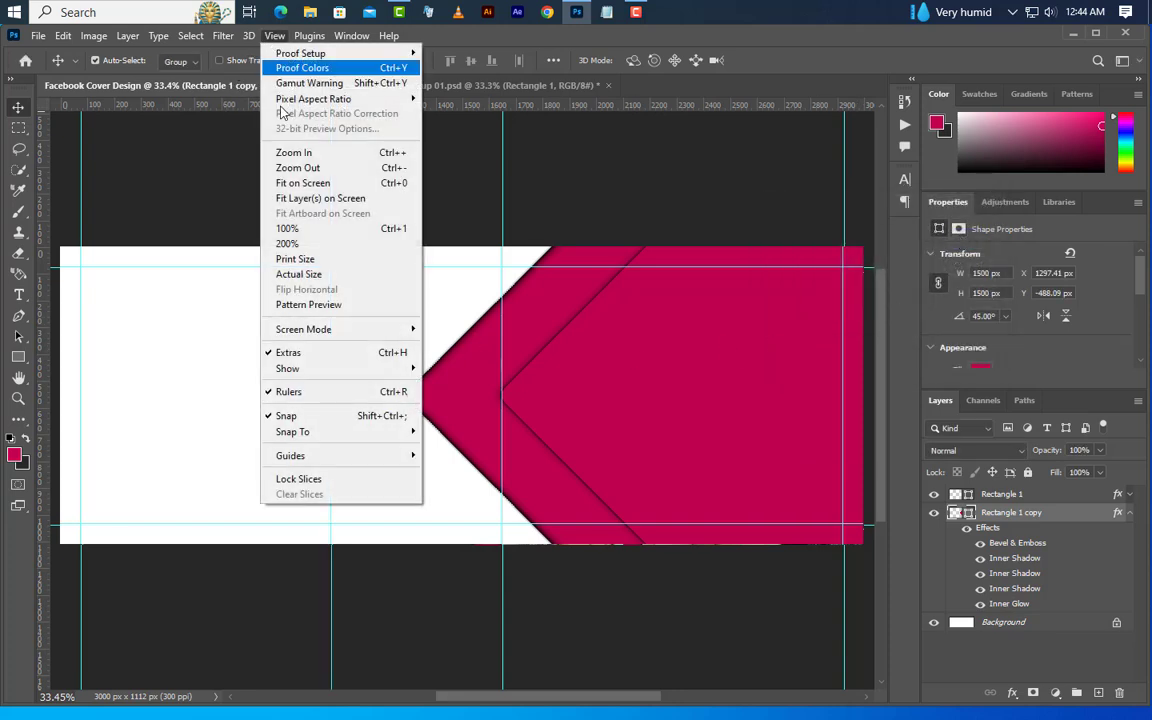
{"action": "mouse_move", "coordinate": [330, 456]}
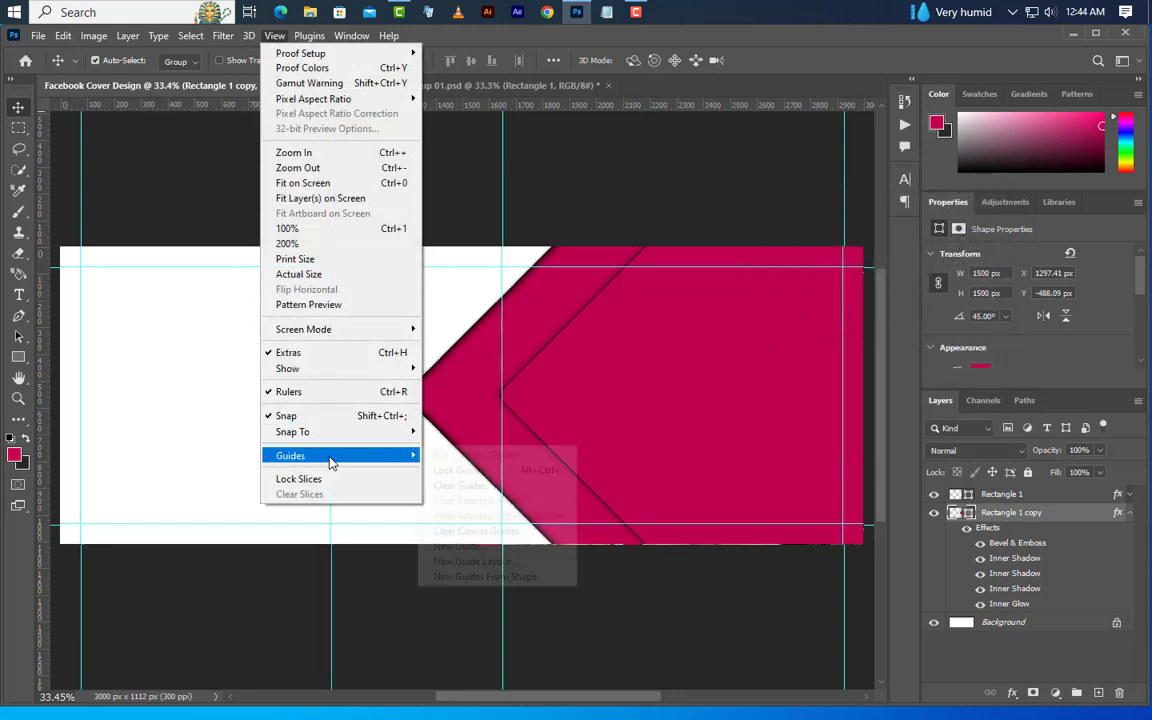
{"action": "left_click", "coordinate": [459, 546]}
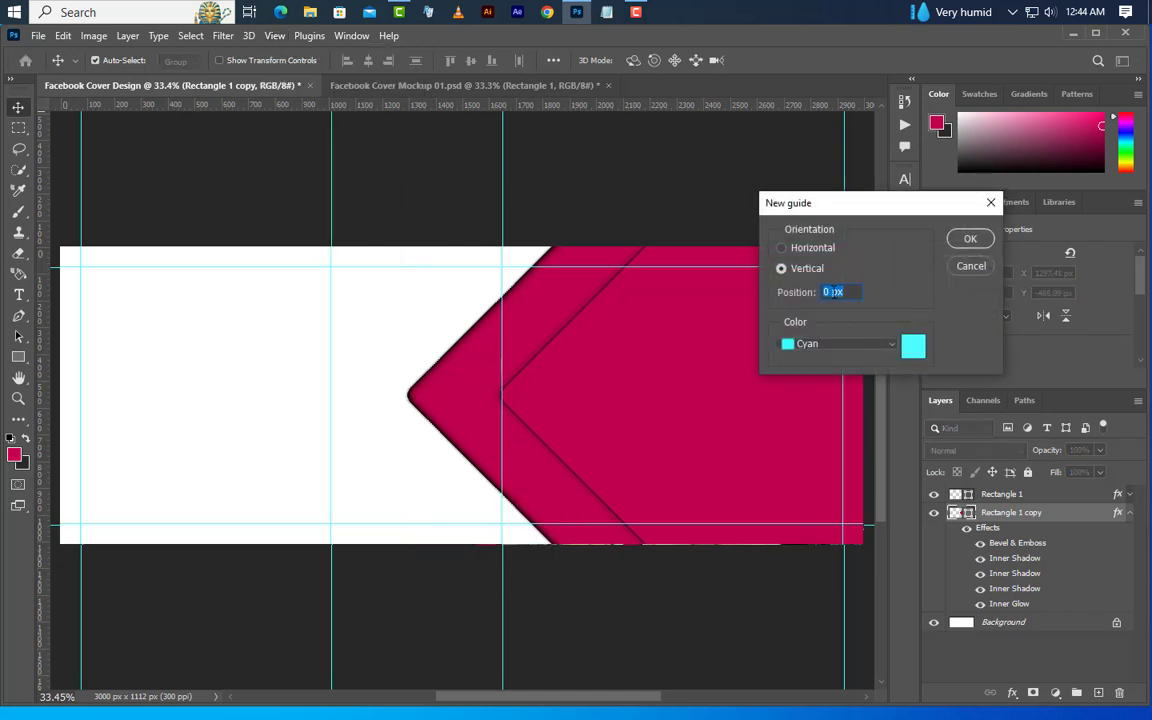
{"action": "type", "text": "2550"}
{"action": "left_click", "coordinate": [962, 239]}
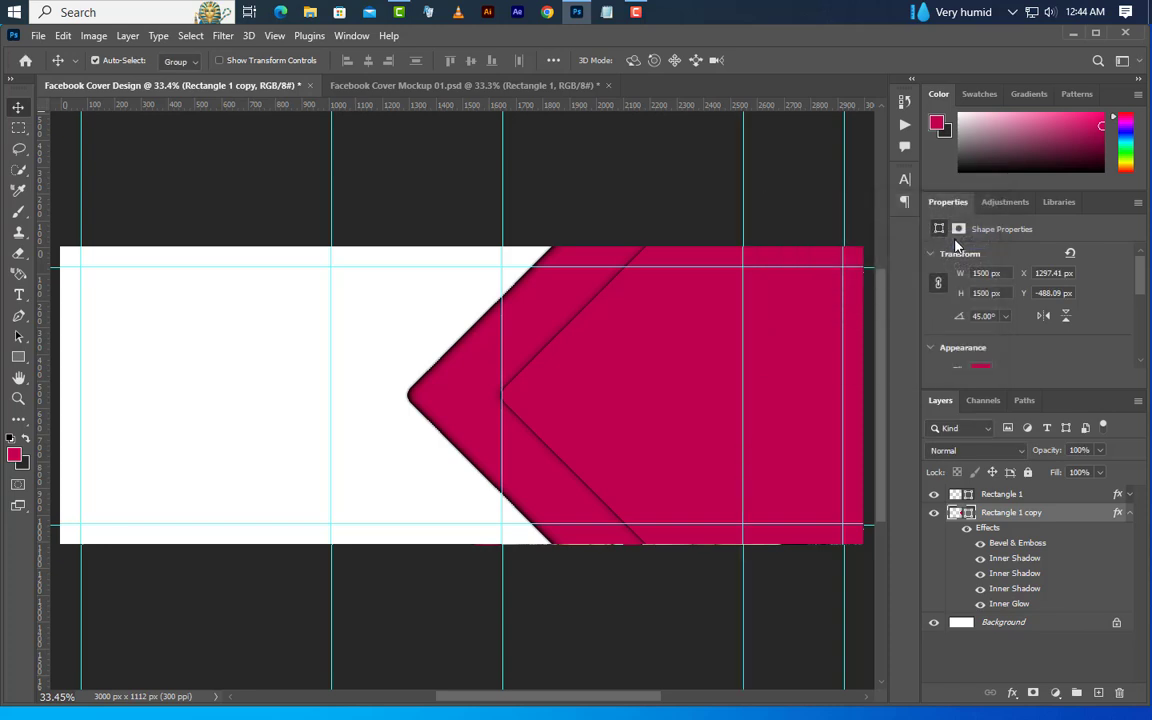
Move Rectangle 1 copy horizontally so its left corner meets the 1010 px guide, and duplicate the layer
{"action": "left_click_drag", "start_coordinate": [457, 411], "coordinate": [375, 412]}
{"action": "left_click", "coordinate": [1129, 512]}
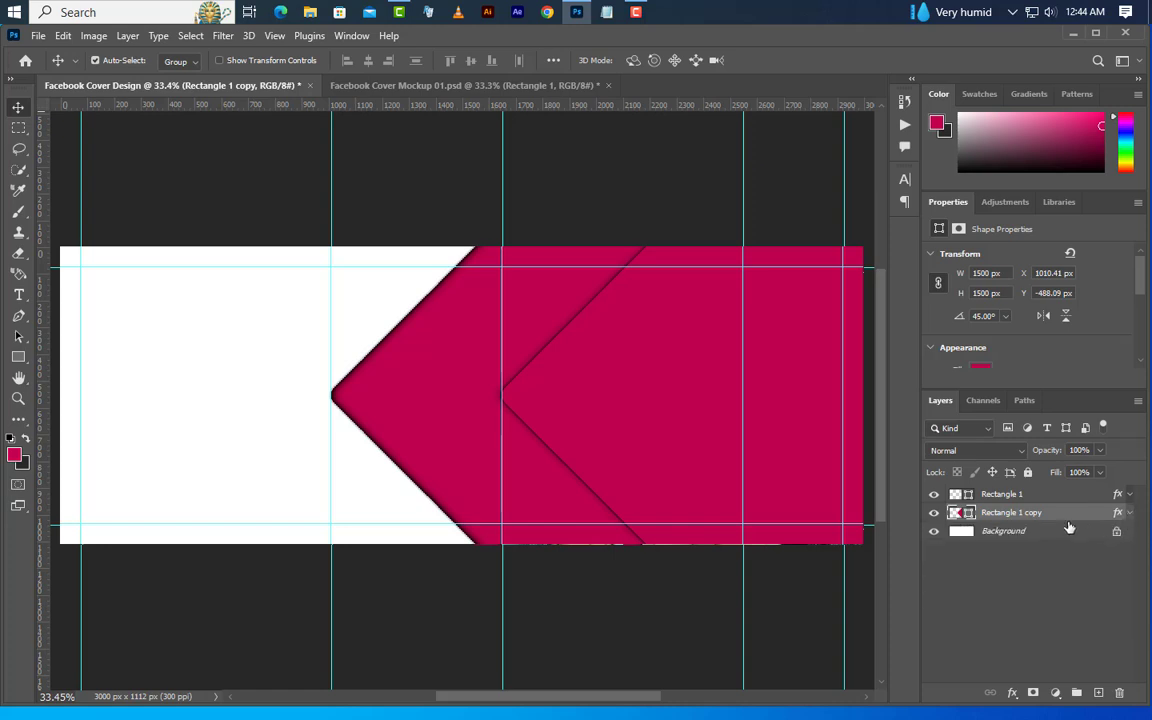
{"action": "right_click", "coordinate": [1066, 517]}
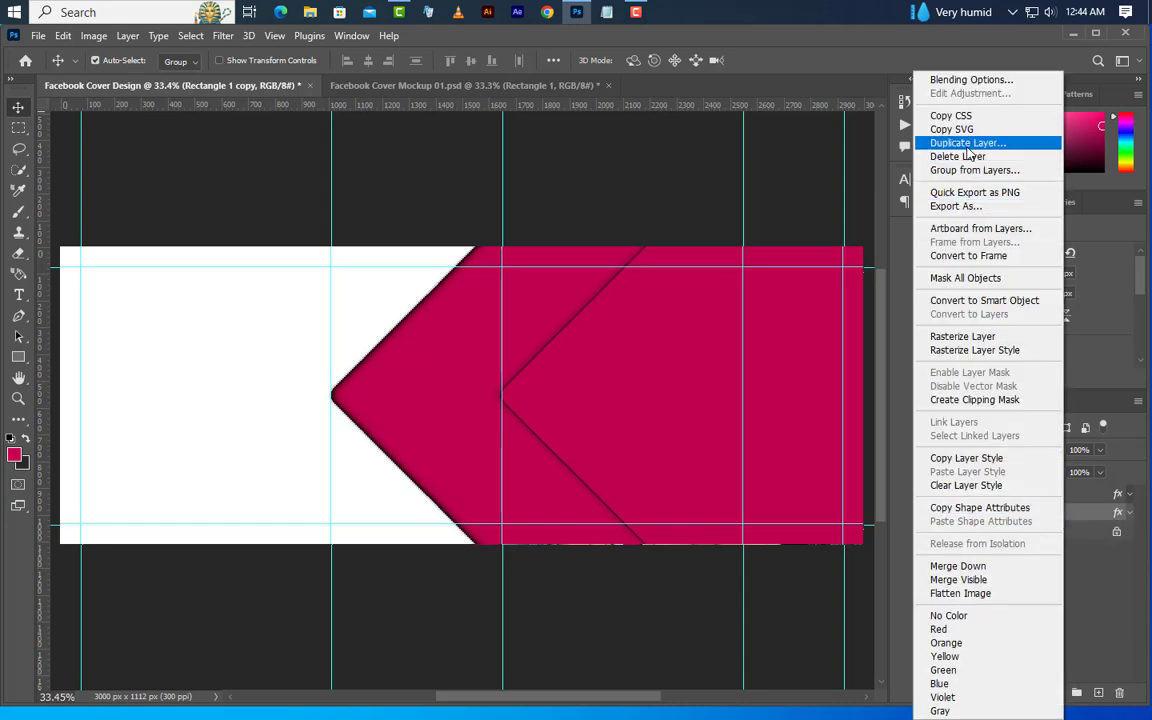
{"action": "left_click", "coordinate": [875, 142]}
{"action": "left_click", "coordinate": [697, 224]}
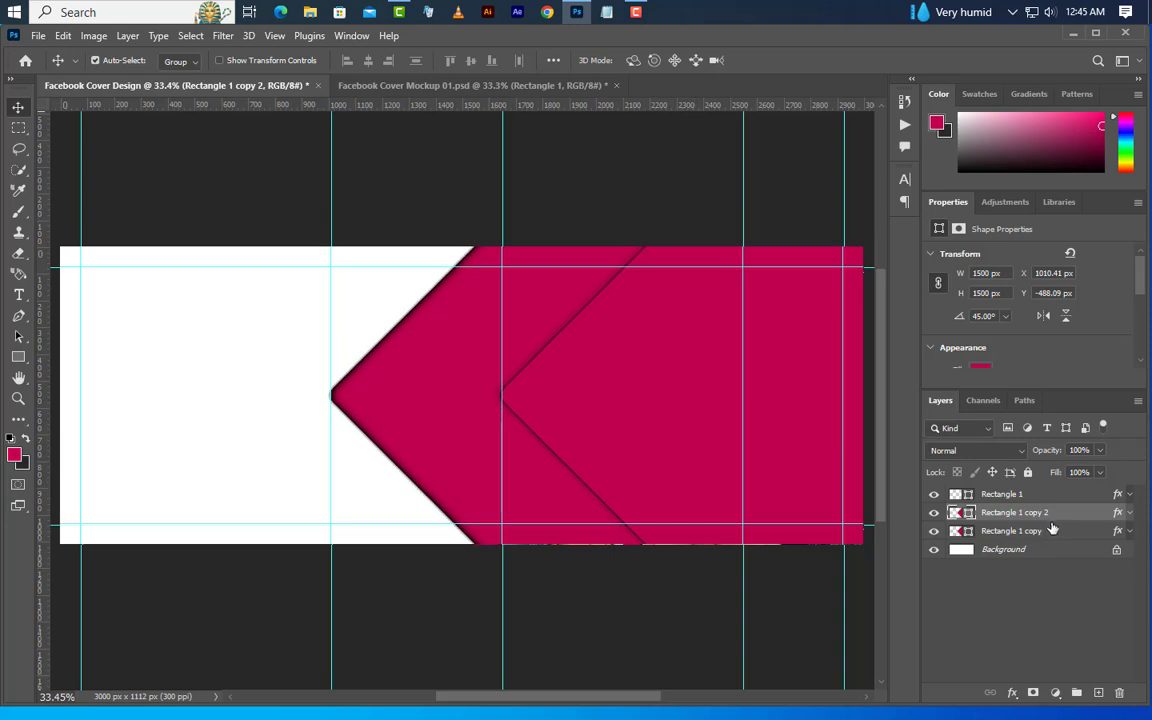
Place the Rectangle 1 copy 2 layer above Rectangle 1 and move its left corner to the 2550 px guide
{"action": "left_click_drag", "start_coordinate": [1050, 513], "coordinate": [1052, 488]}
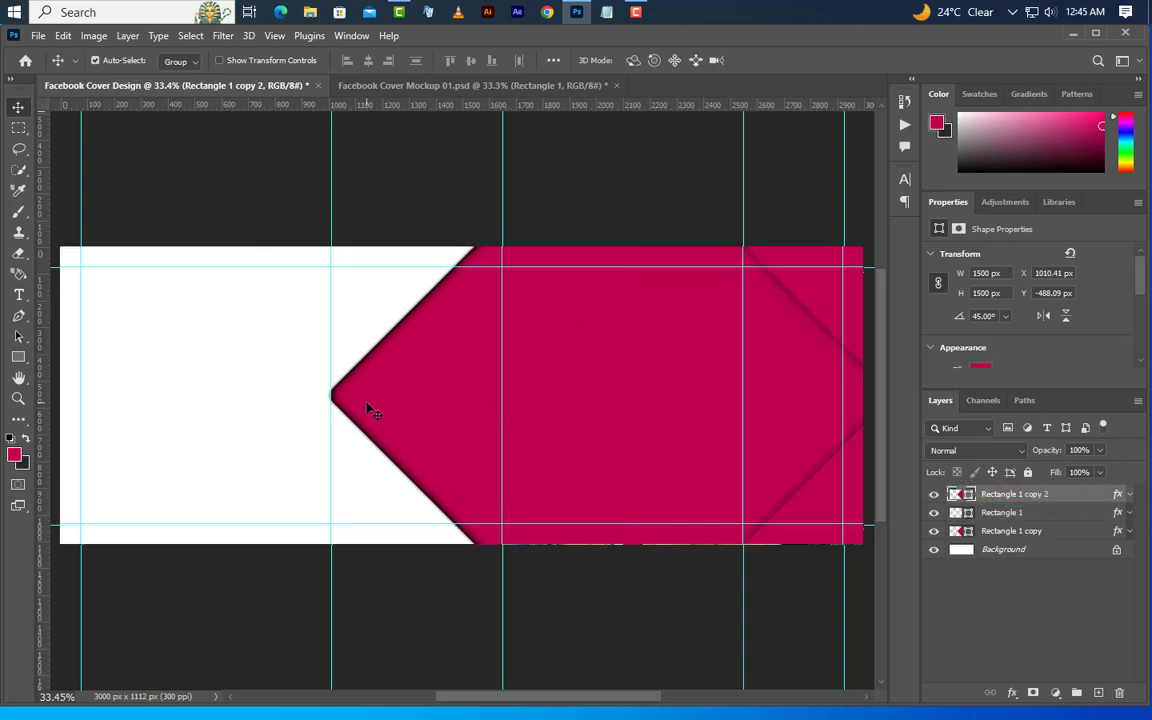
{"action": "left_click_drag", "start_coordinate": [367, 409], "coordinate": [779, 406]}
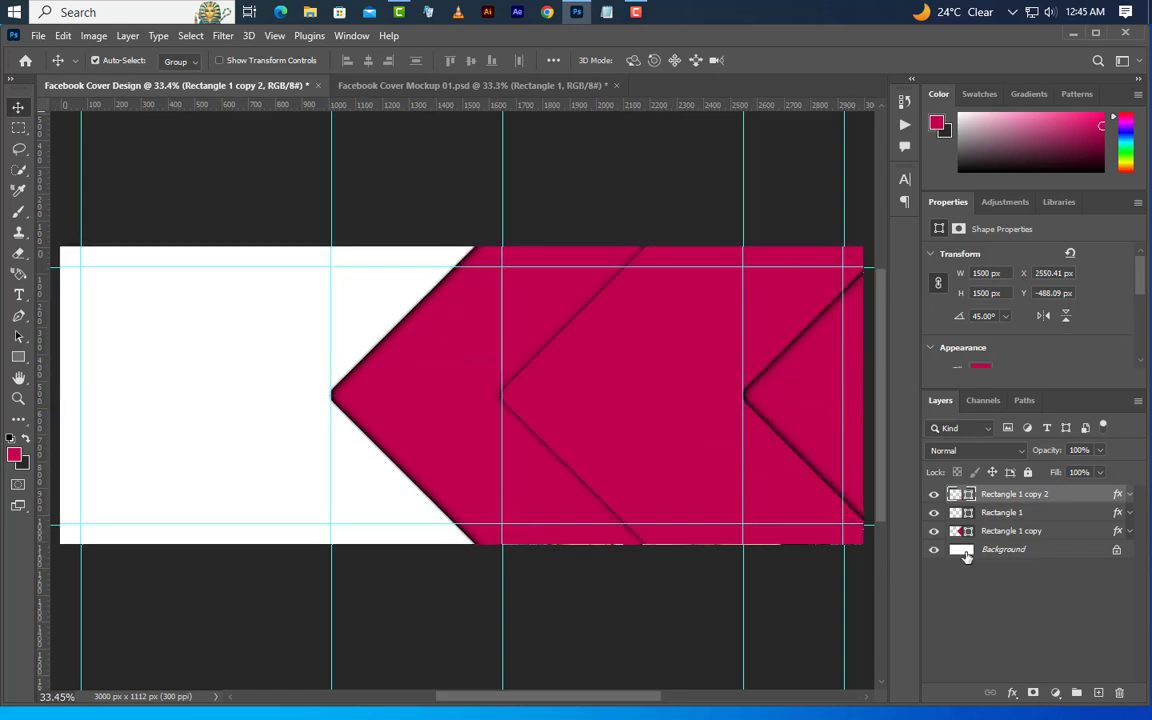
Change the fill colour of Rectangle 1 copy 2 to dark grey #292929
{"action": "double_click", "coordinate": [968, 494]}
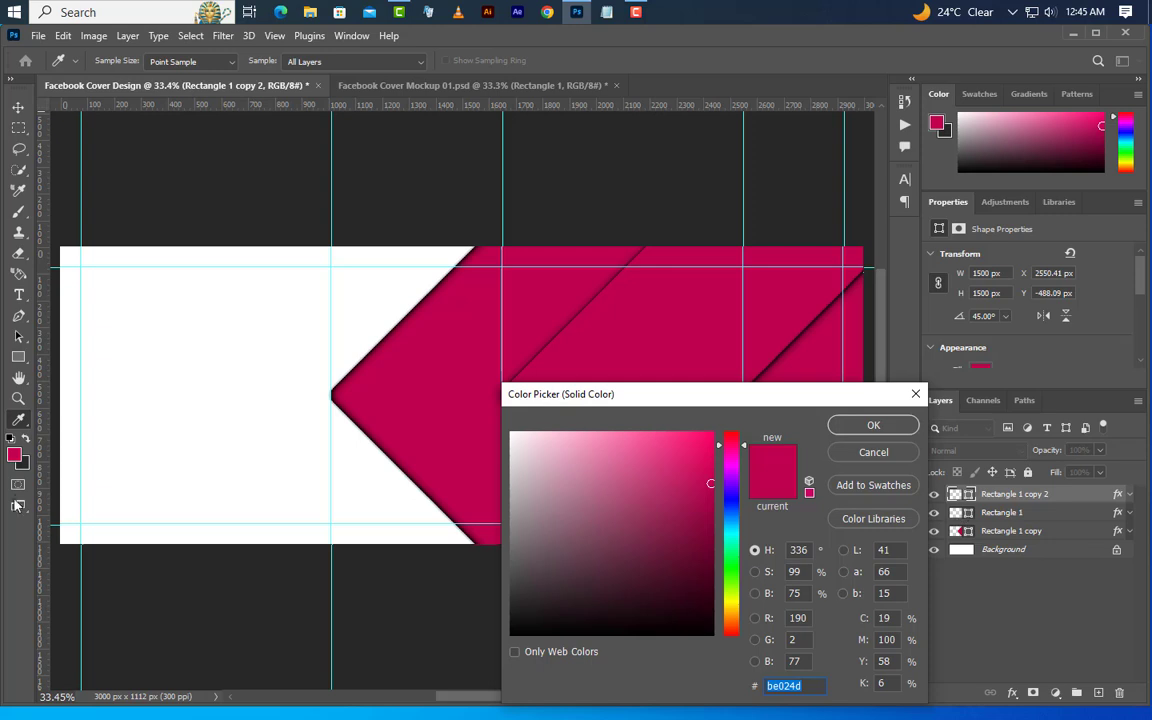
{"action": "left_click", "coordinate": [25, 462]}
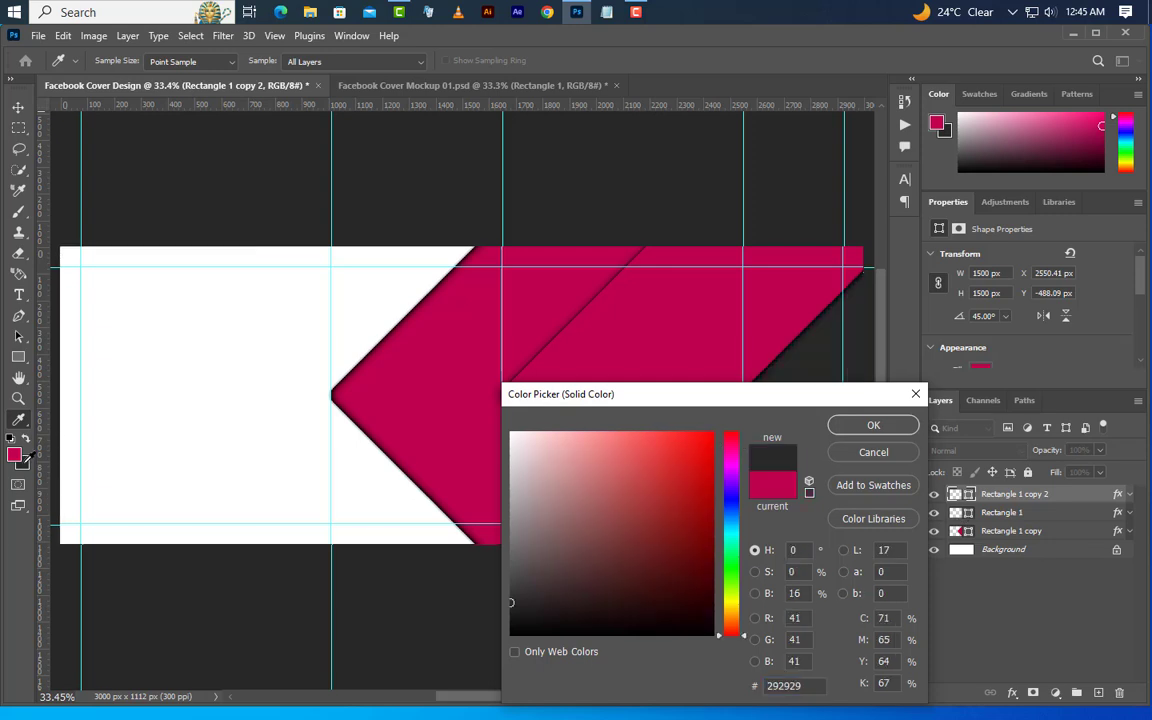
{"action": "left_click", "coordinate": [848, 428]}
Duplicate the dark grey square about 117 px to the right and fill the duplicate with magenta #be024d
{"action": "left_click_drag", "start_coordinate": [771, 399], "coordinate": [798, 398]}
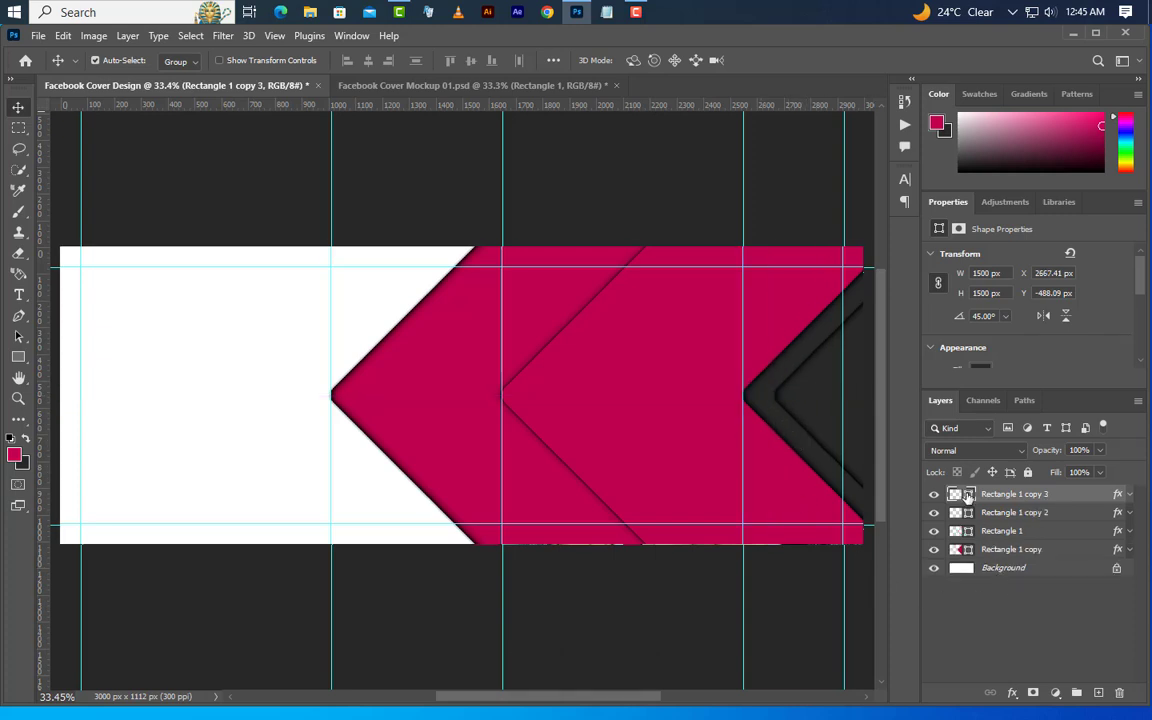
{"action": "double_click", "coordinate": [967, 496]}
{"action": "left_click", "coordinate": [653, 342]}
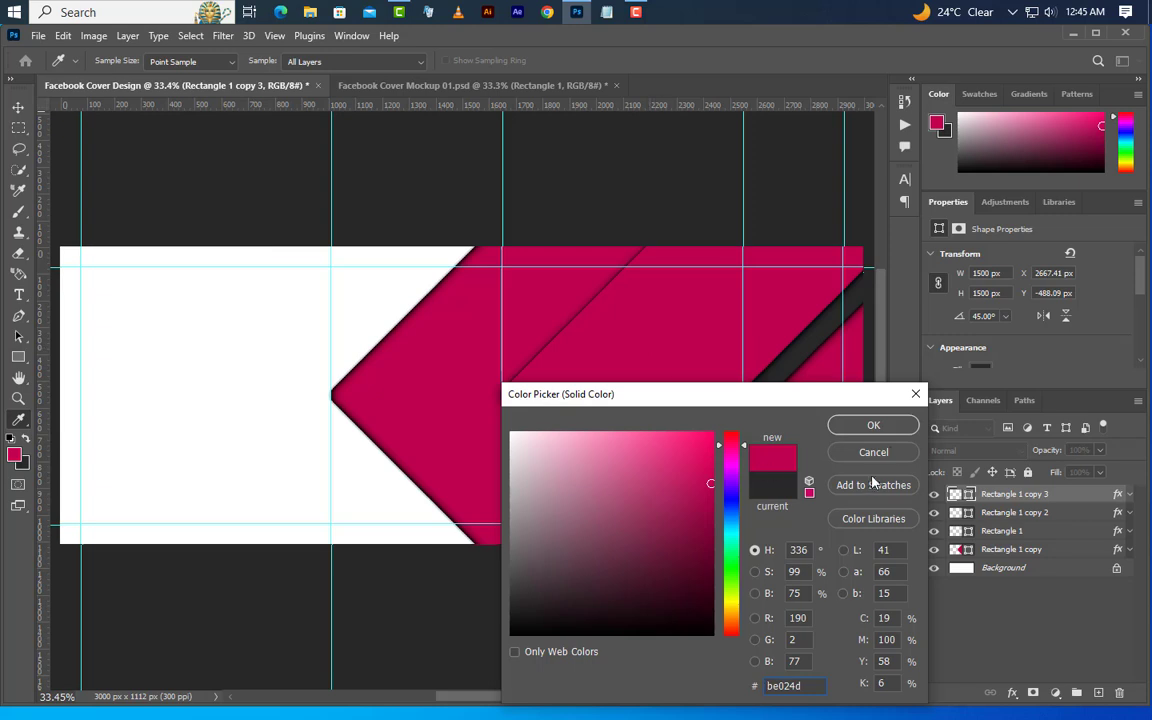
{"action": "left_click", "coordinate": [888, 430]}
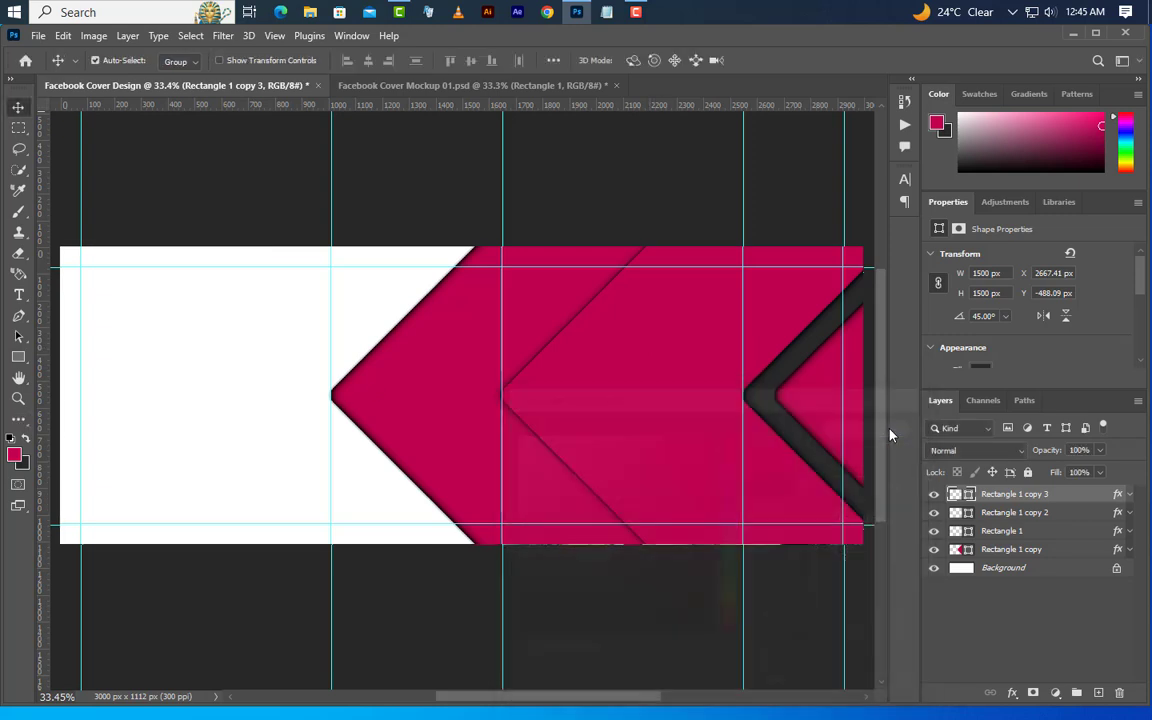
Add a Solid Color fill layer in dark grey #292929 directly above the Background layer
{"action": "left_click", "coordinate": [1012, 568]}
{"action": "left_click", "coordinate": [1055, 692]}
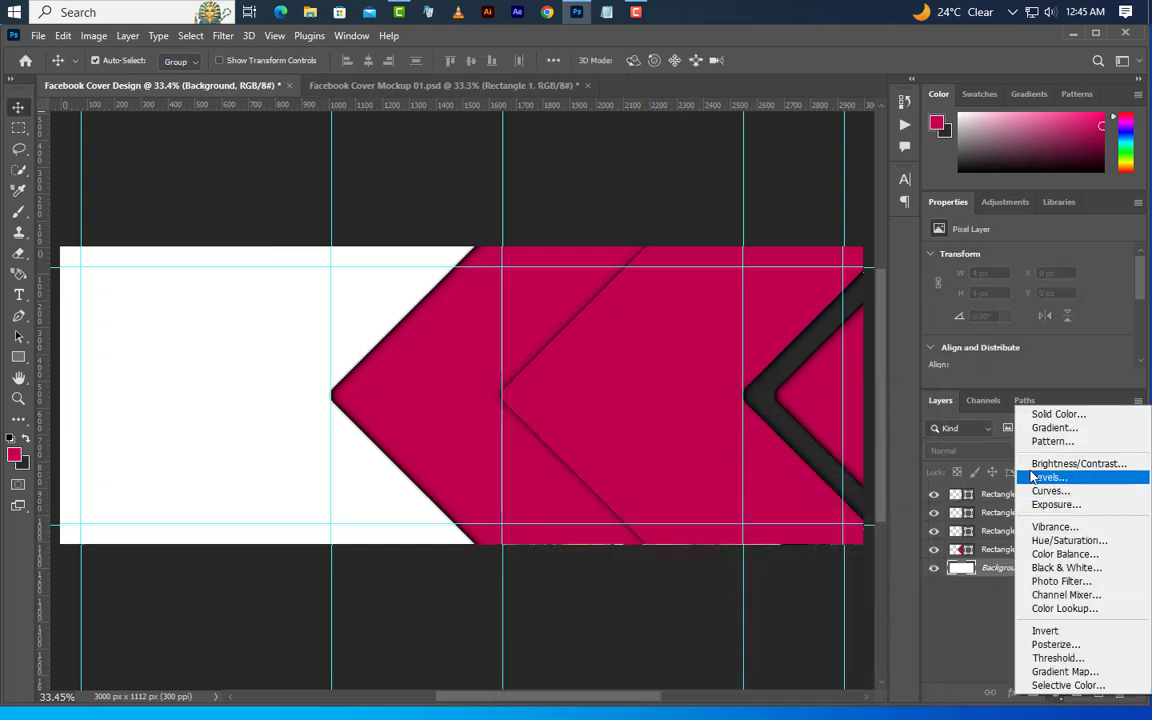
{"action": "left_click", "coordinate": [1052, 413]}
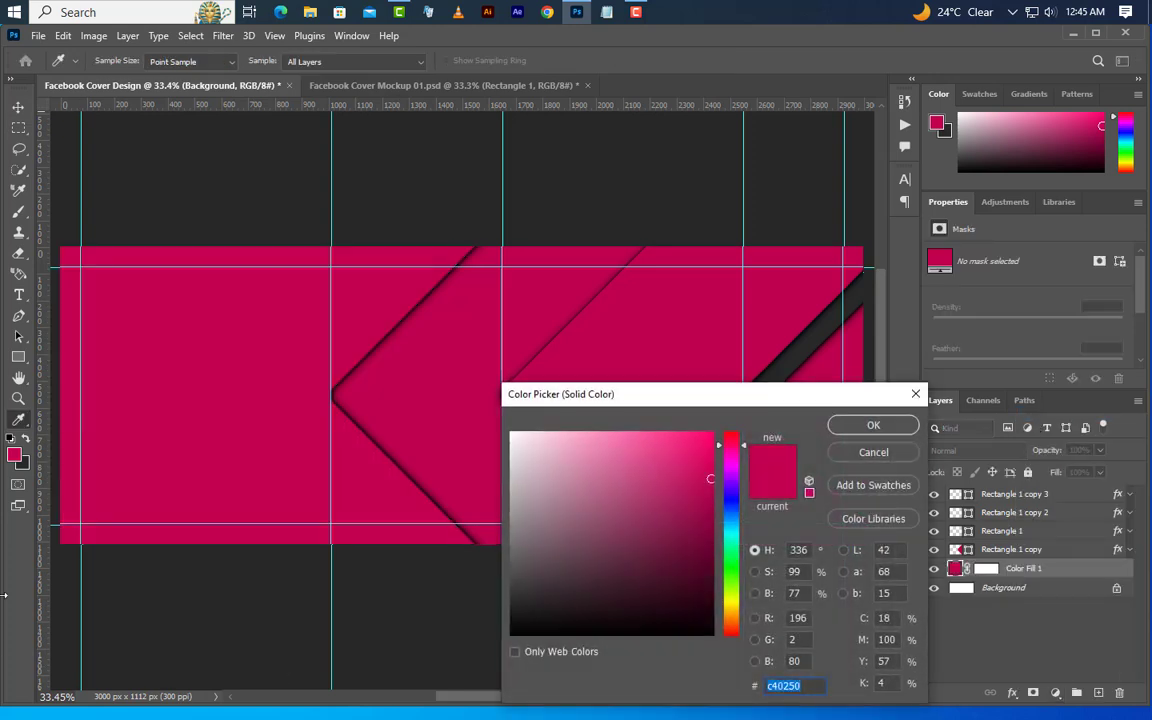
{"action": "left_click", "coordinate": [27, 465]}
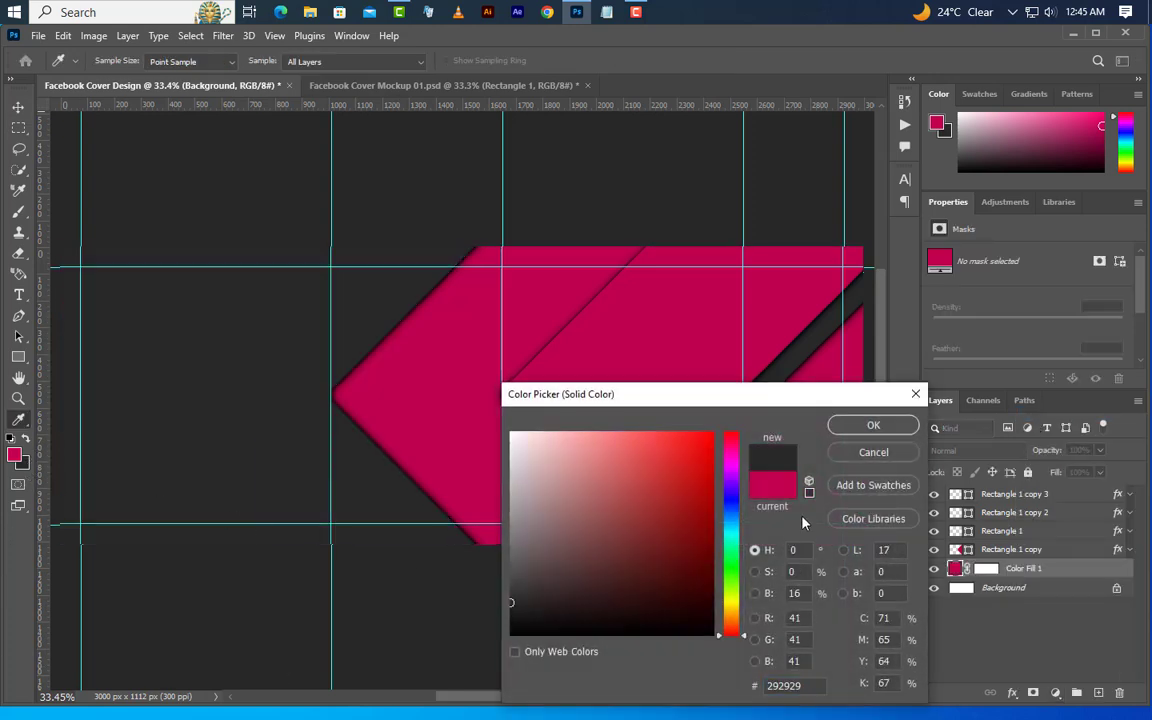
{"action": "left_click", "coordinate": [868, 426]}
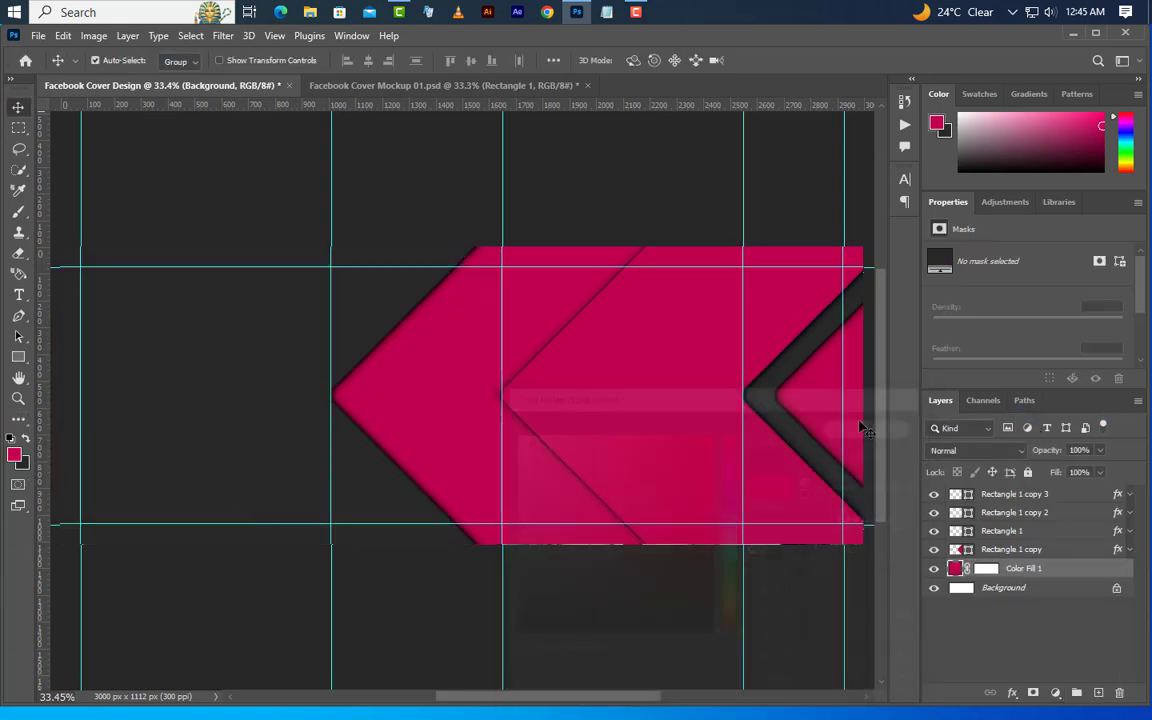
Duplicate the Rectangle 1 copy 3 layer and clear the duplicate's layer style
{"action": "left_click", "coordinate": [1040, 499]}
{"action": "right_click", "coordinate": [1040, 497]}
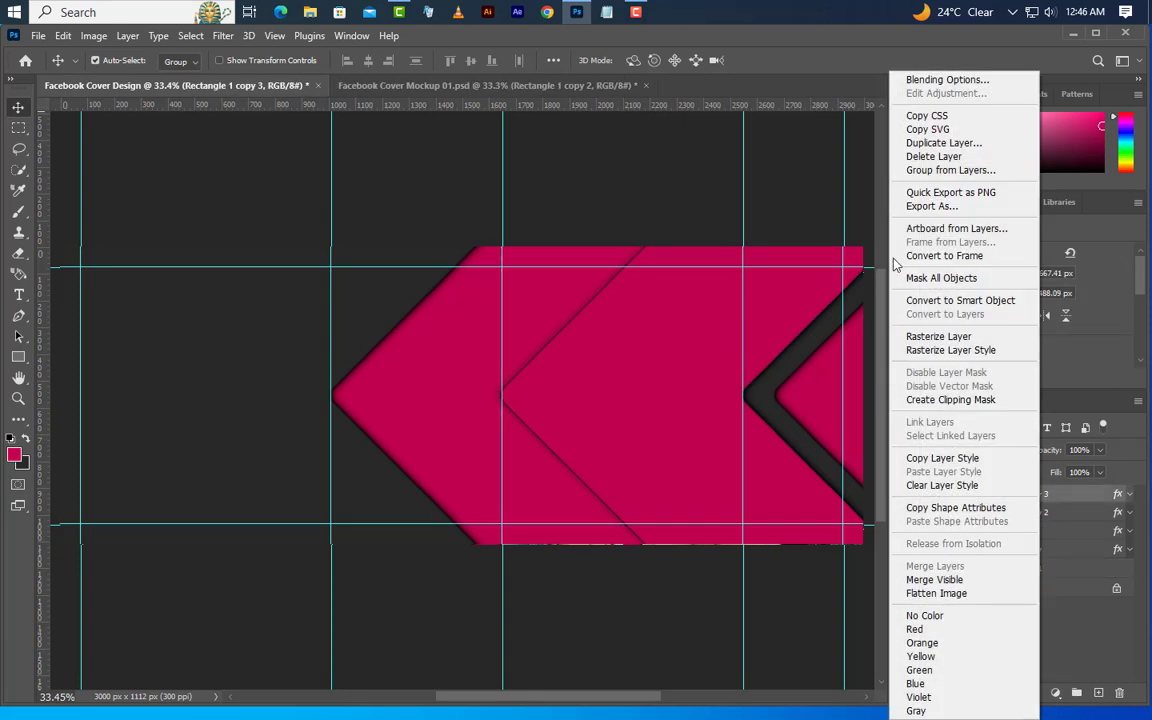
{"action": "left_click", "coordinate": [932, 146]}
{"action": "left_click", "coordinate": [700, 216]}
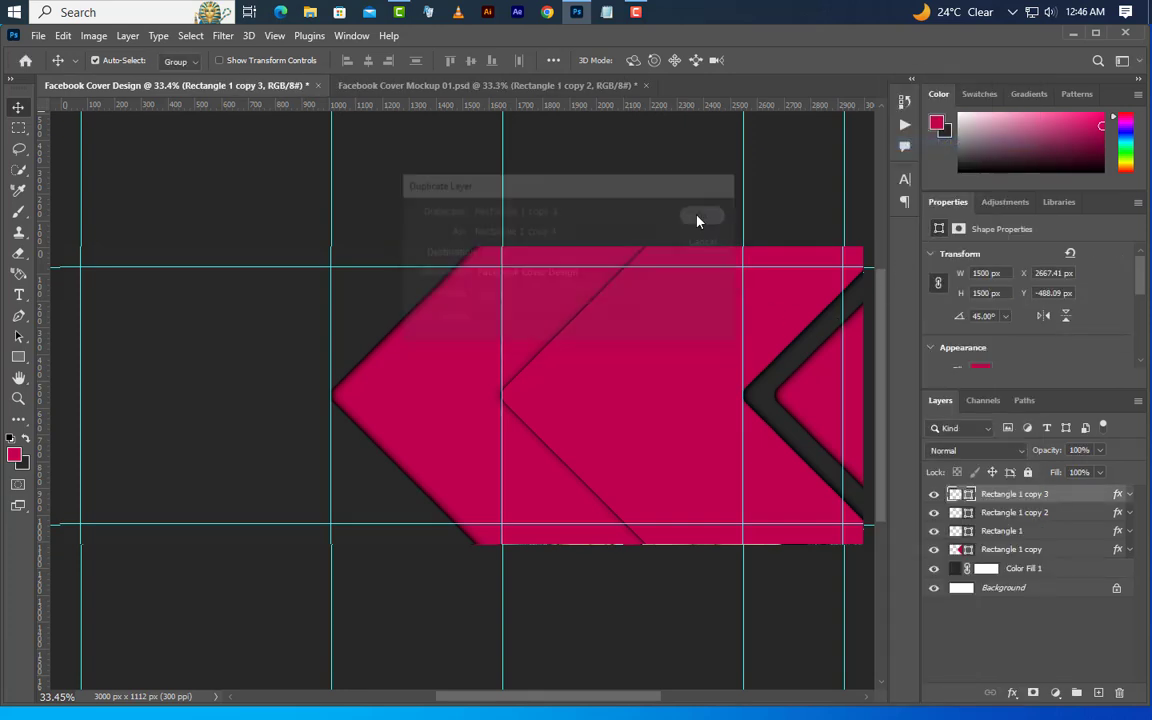
{"action": "right_click", "coordinate": [1000, 494]}
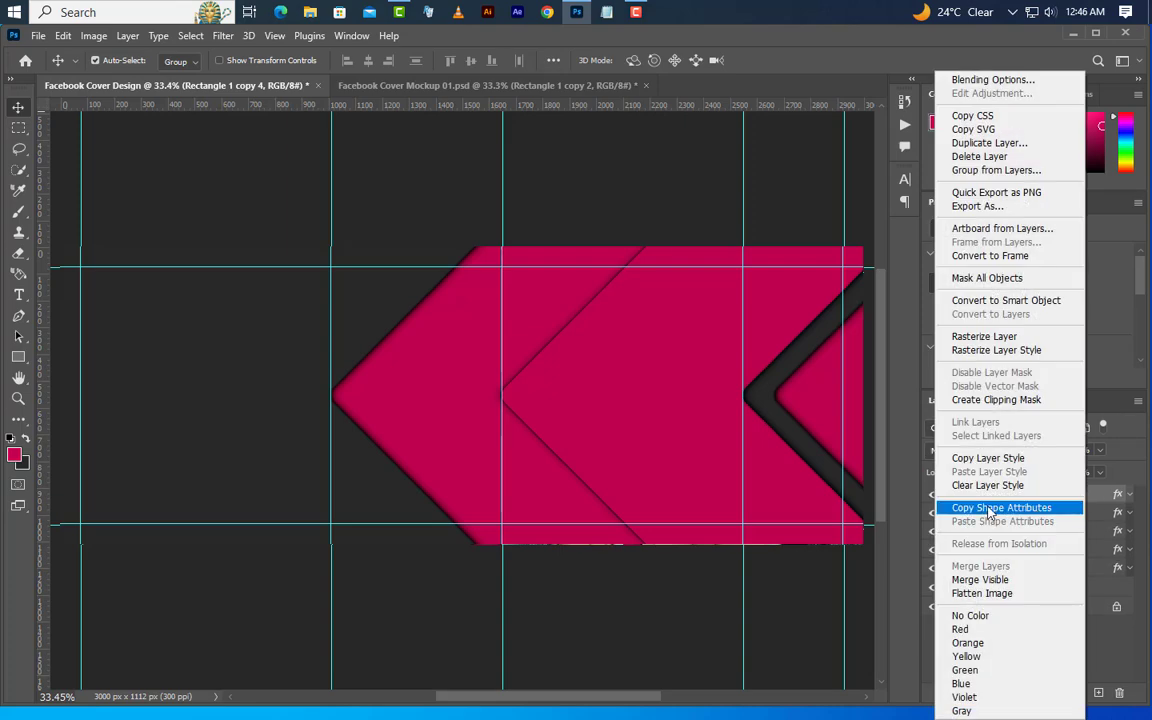
{"action": "left_click", "coordinate": [985, 499]}
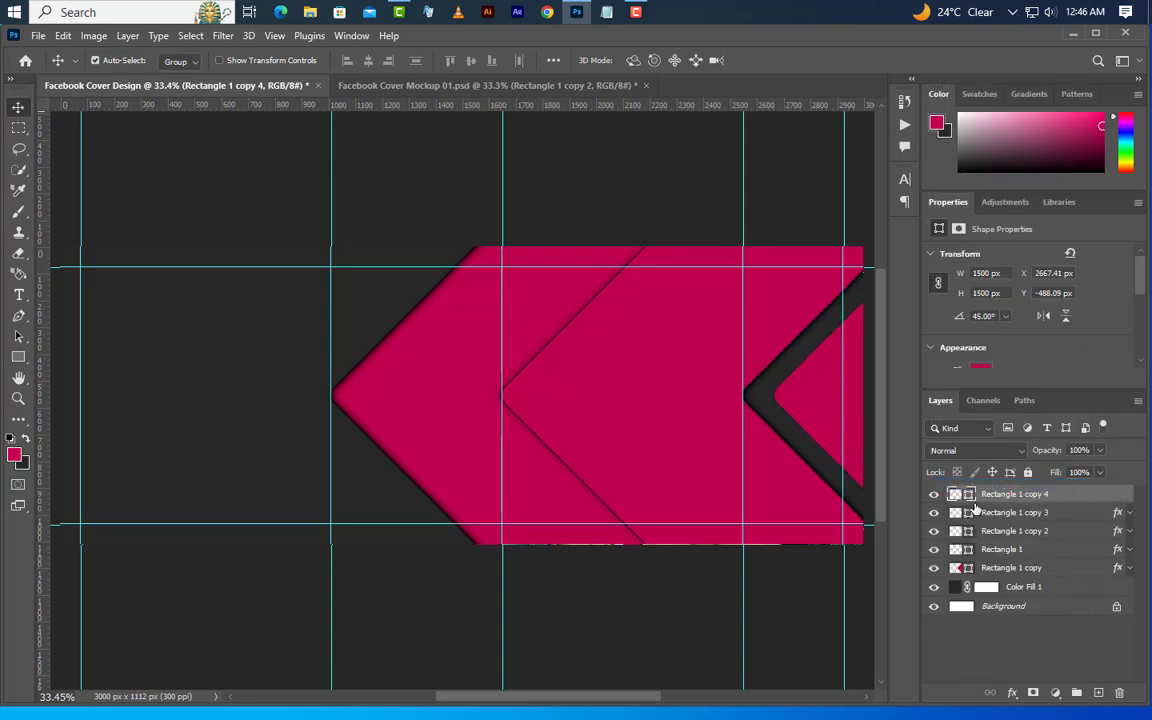
Fill Rectangle 1 copy 4 with white #ffffff and set its size to 375 × 375 px
{"action": "double_click", "coordinate": [969, 494]}
{"action": "left_click_drag", "start_coordinate": [512, 446], "coordinate": [479, 383]}
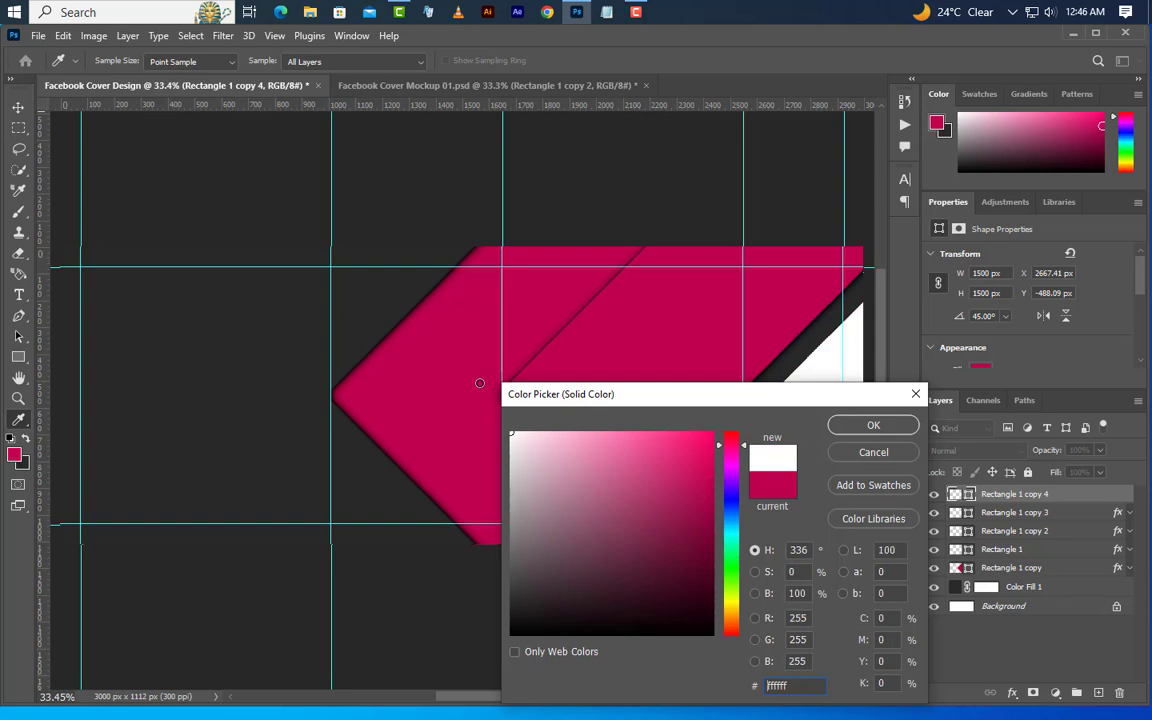
{"action": "left_click", "coordinate": [872, 427]}
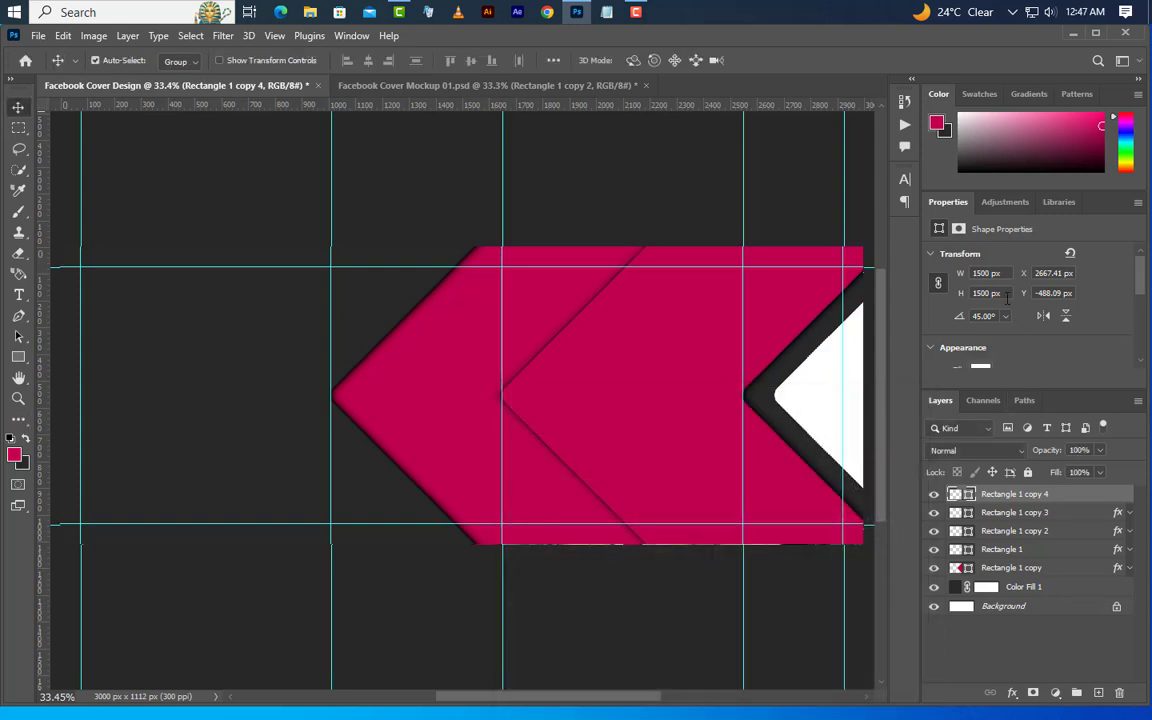
{"action": "type", "text": "37"}
{"action": "key", "text": "Return"}
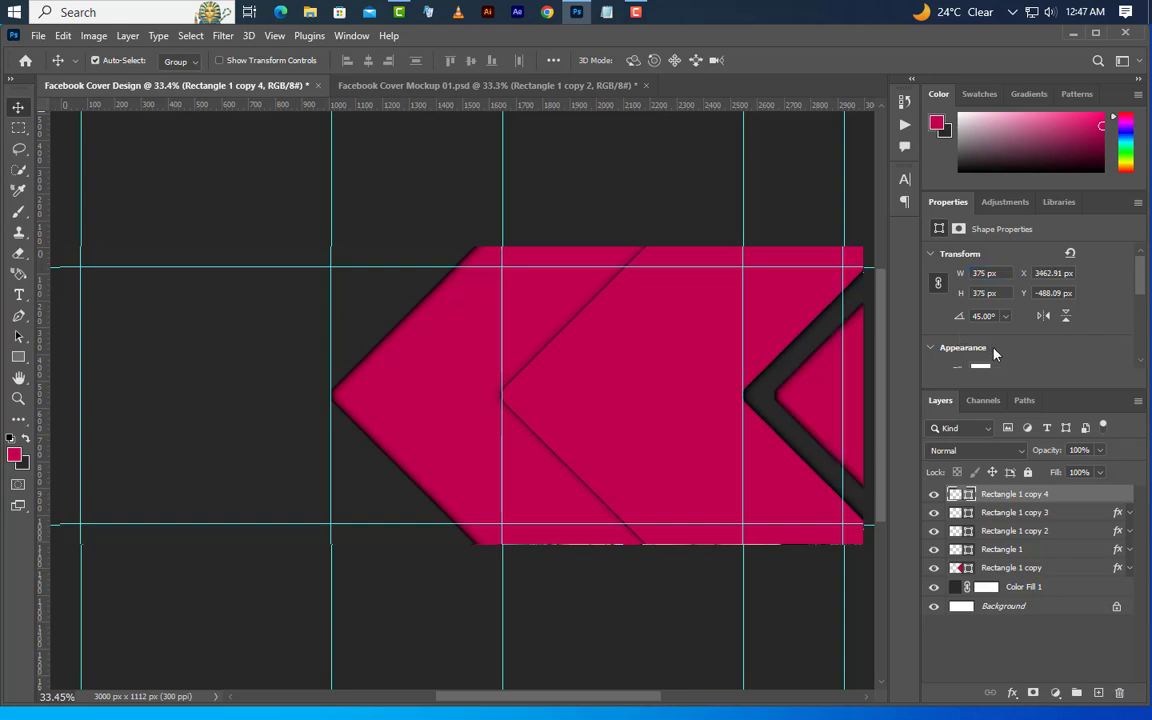
Free-transform the small white square into the left corner of the leftmost magenta shape, centred at about X 1343 px, Y 556 px
{"action": "left_click", "coordinate": [63, 36]}
{"action": "left_click", "coordinate": [140, 394]}
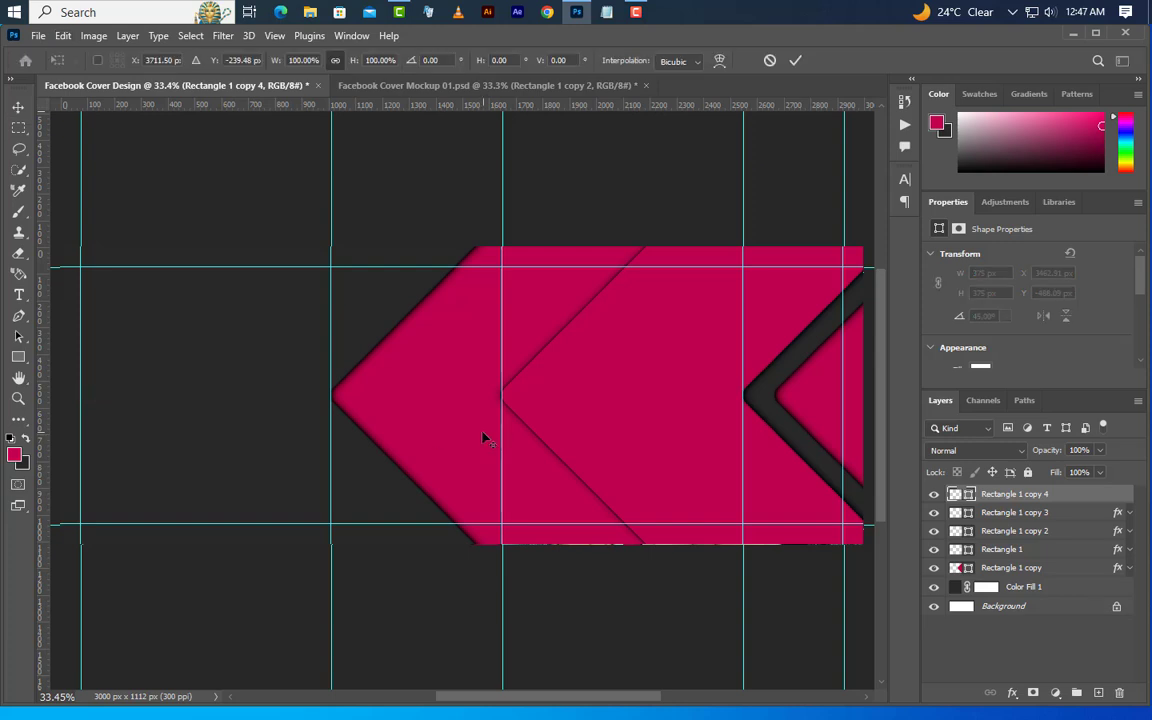
{"action": "key", "text": "ctrl+0"}
{"action": "left_click_drag", "start_coordinate": [865, 267], "coordinate": [419, 408]}
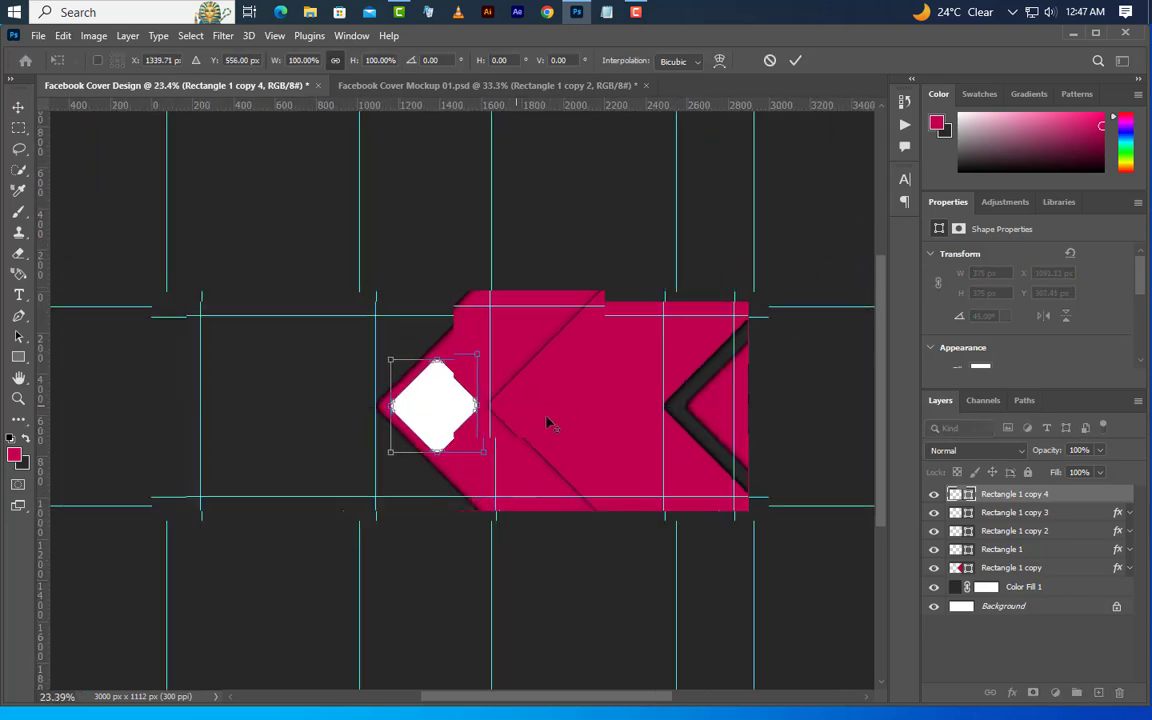
{"action": "scroll", "coordinate": [550, 424], "scroll_direction": "up", "scroll_amount": 3}
{"action": "scroll", "coordinate": [366, 442], "scroll_direction": "up", "scroll_amount": 1}
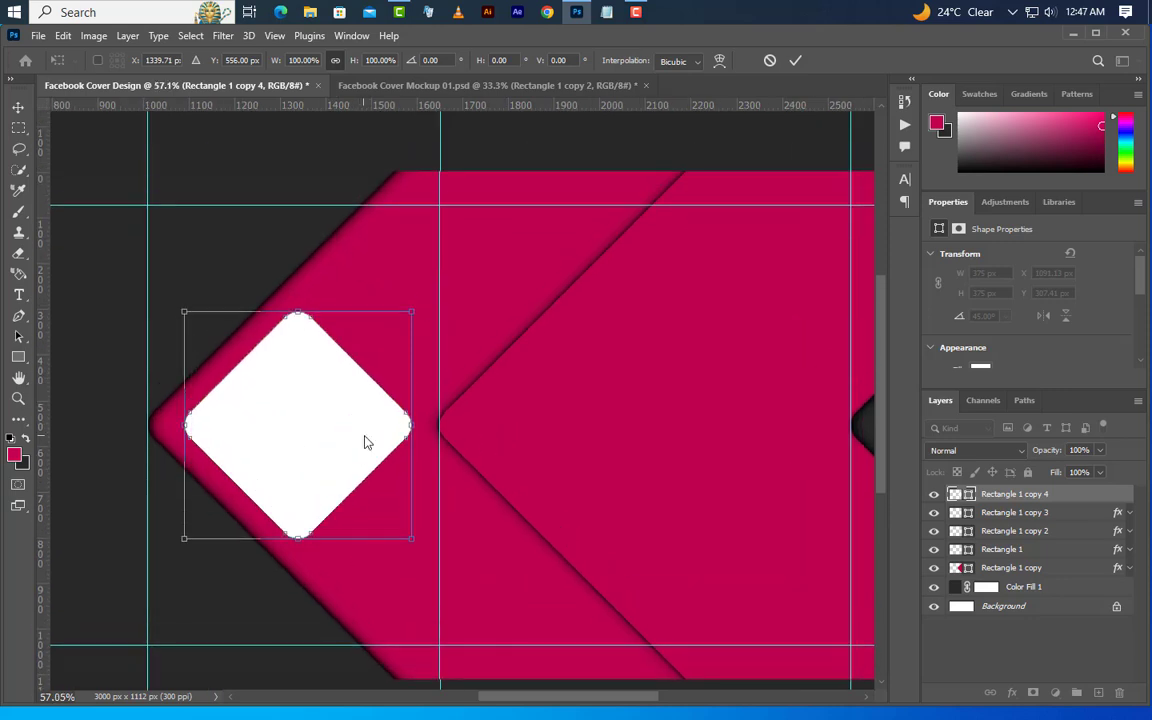
{"action": "key", "text": "Right"}
{"action": "key", "text": "Right"}
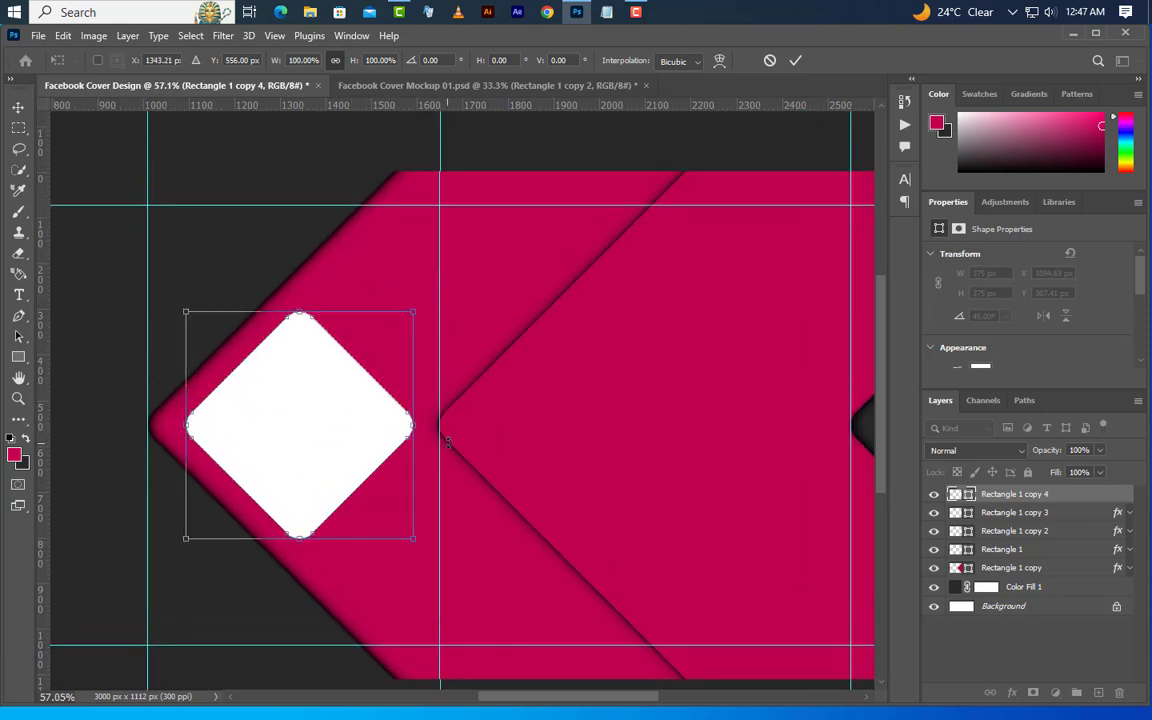
{"action": "left_click", "coordinate": [795, 61]}
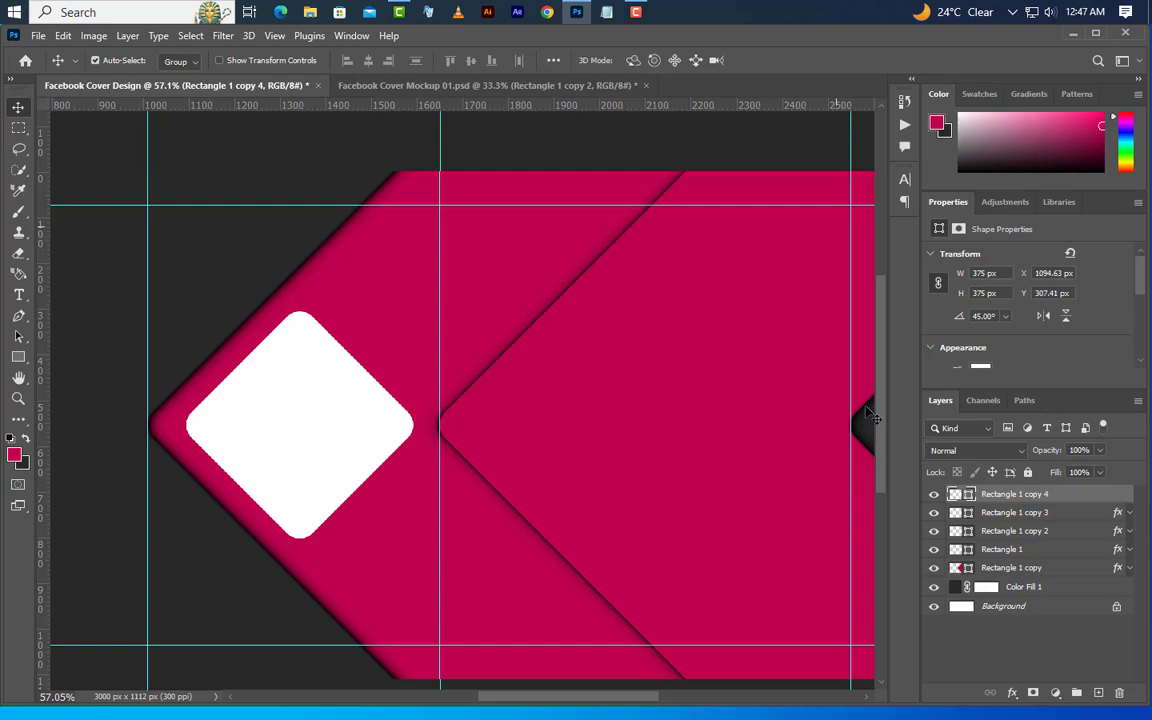
Add a 30 px black Stroke positioned Outside with fill type Color to Rectangle 1 copy 4
{"action": "right_click", "coordinate": [1083, 499]}
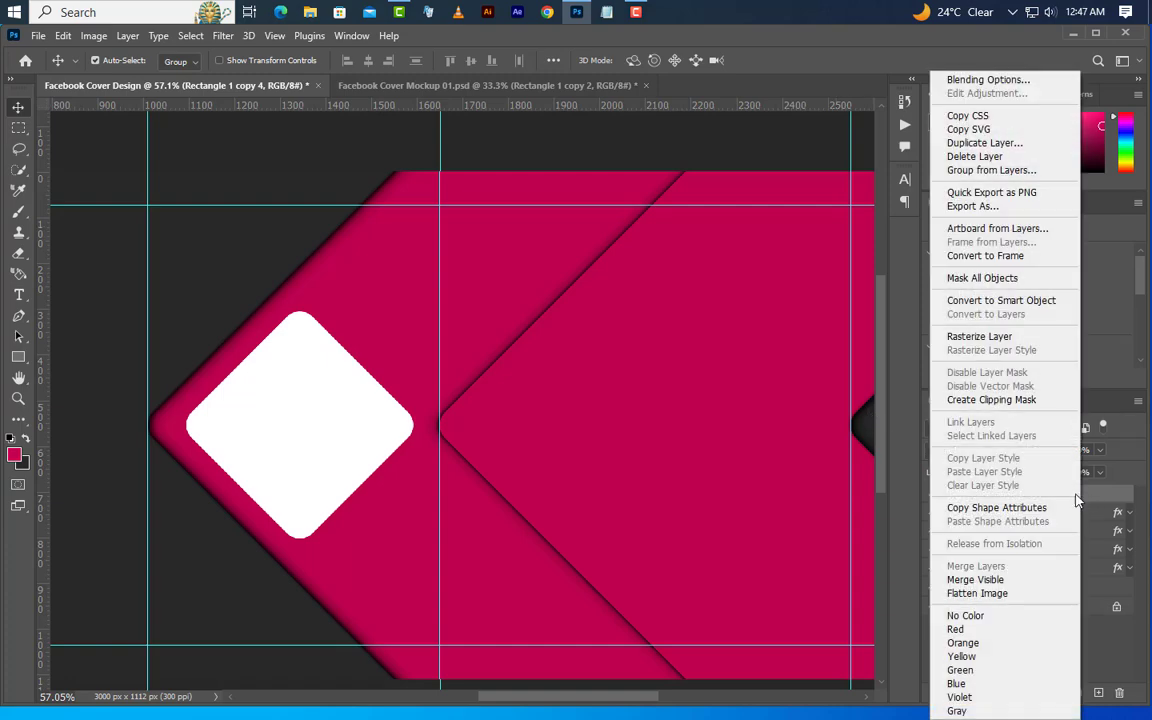
{"action": "left_click", "coordinate": [975, 80]}
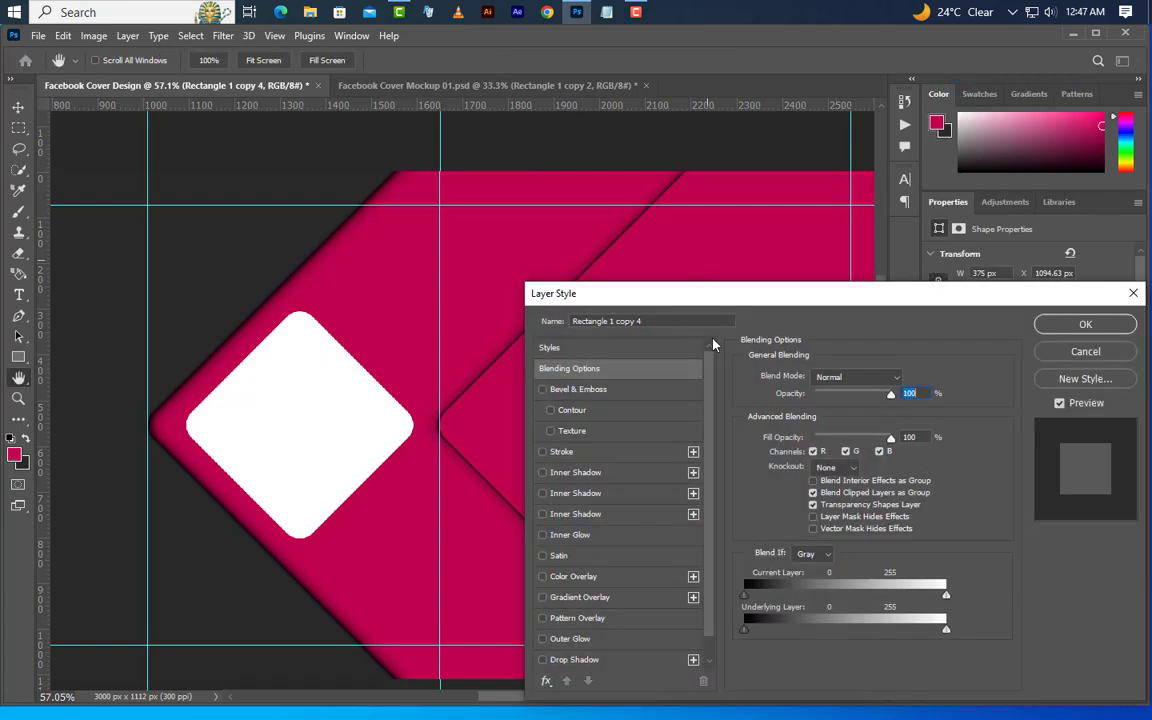
{"action": "left_click", "coordinate": [600, 455]}
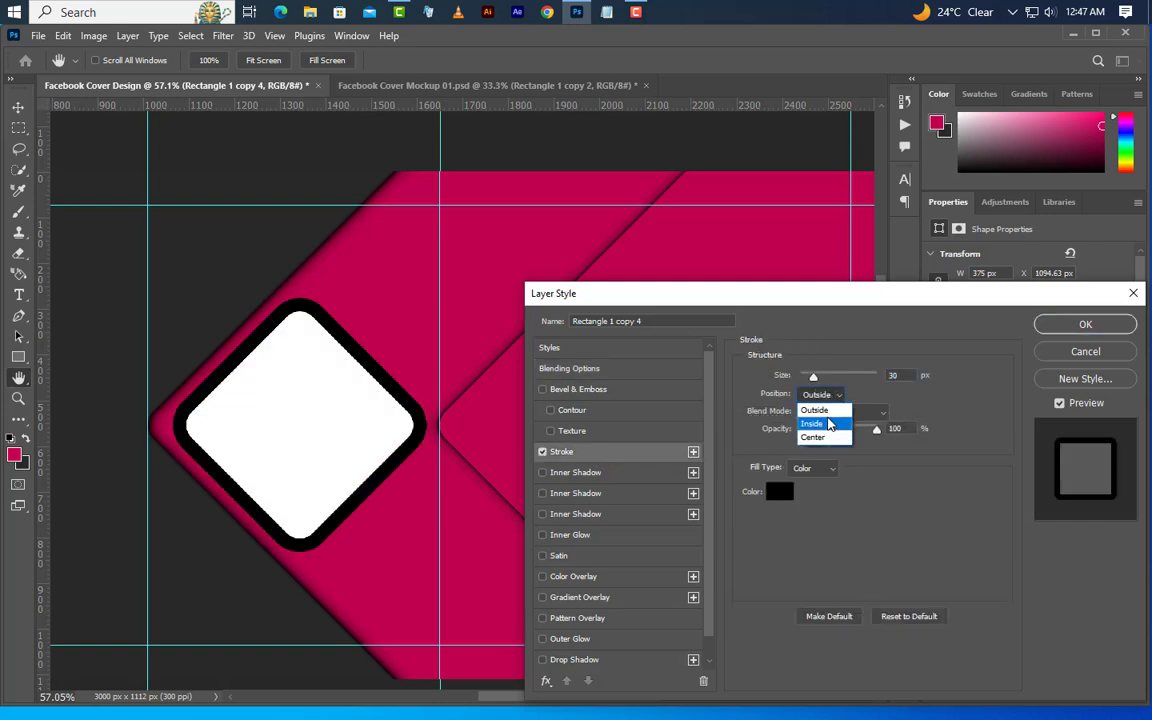
{"action": "left_click", "coordinate": [827, 412]}
{"action": "left_click", "coordinate": [780, 492]}
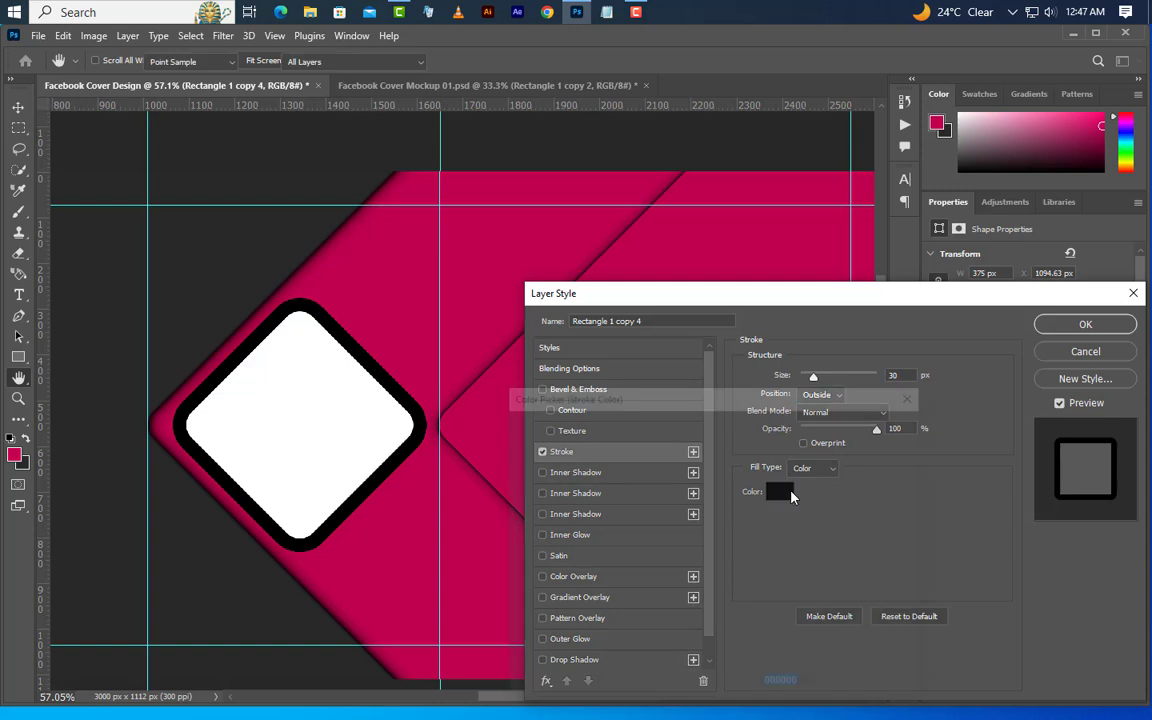
{"action": "left_click", "coordinate": [872, 423]}
{"action": "left_click", "coordinate": [834, 471]}
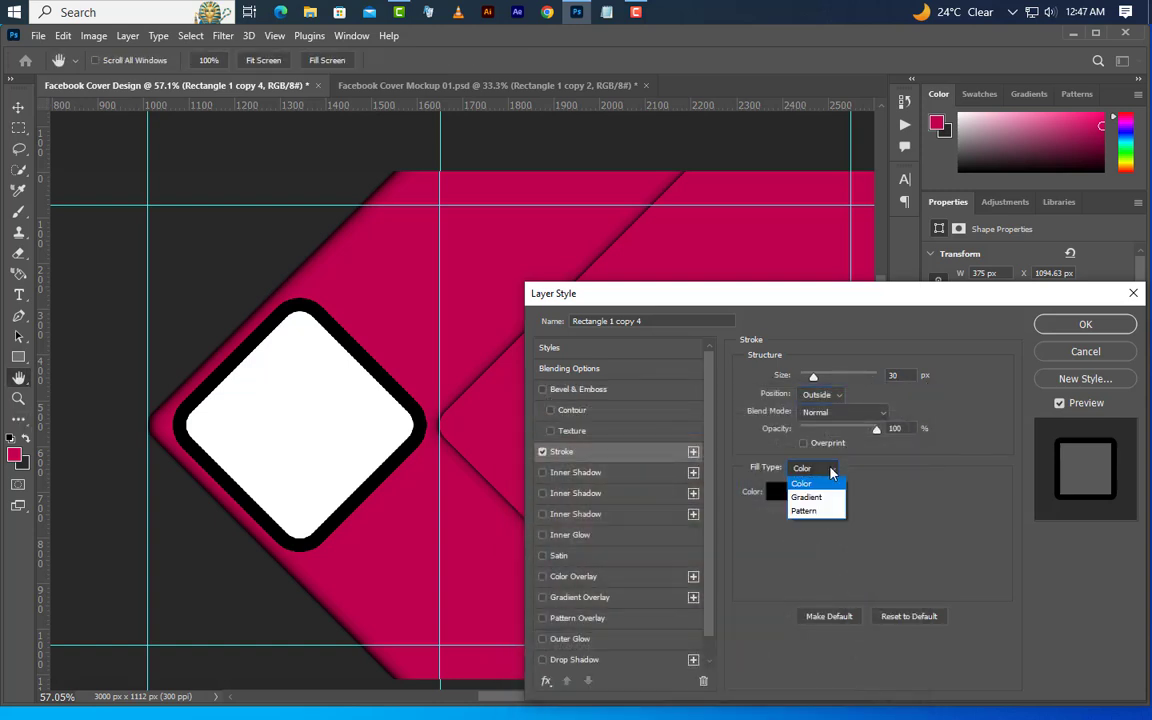
{"action": "left_click", "coordinate": [826, 484]}
{"action": "left_click", "coordinate": [1085, 324]}
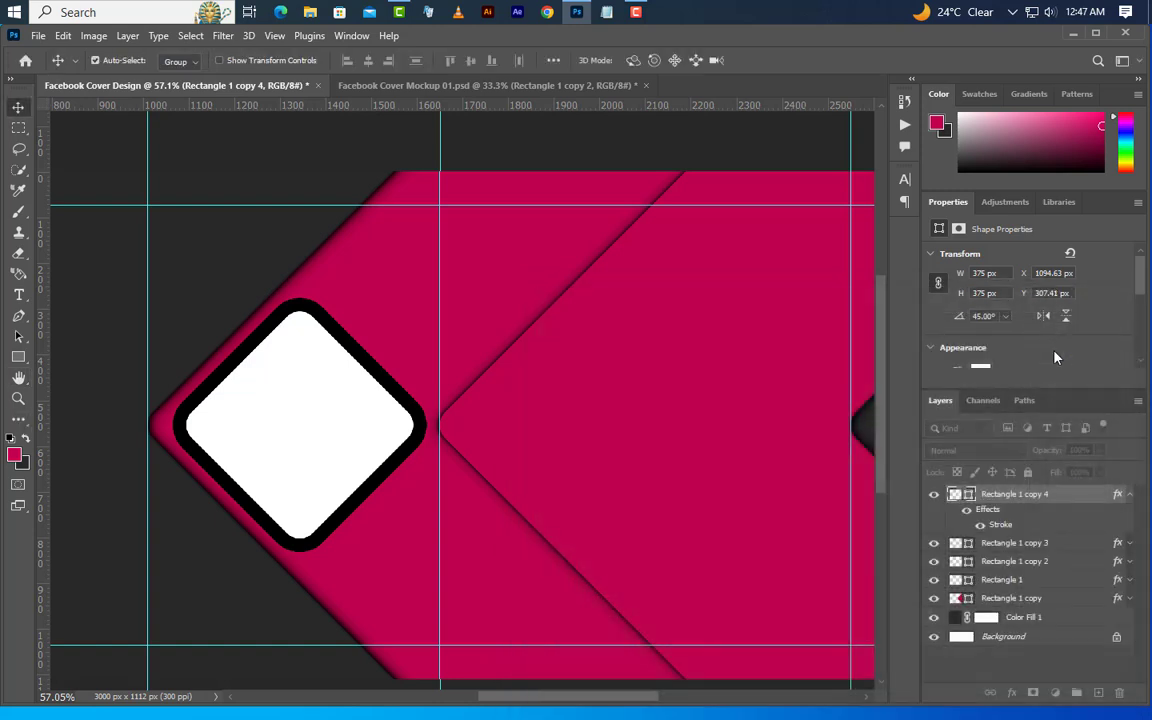
Duplicate Rectangle 1 copy 4 as a 340 × 340 px square and place it against the original's upper-right edge
{"action": "right_click", "coordinate": [1070, 497]}
{"action": "left_click", "coordinate": [972, 142]}
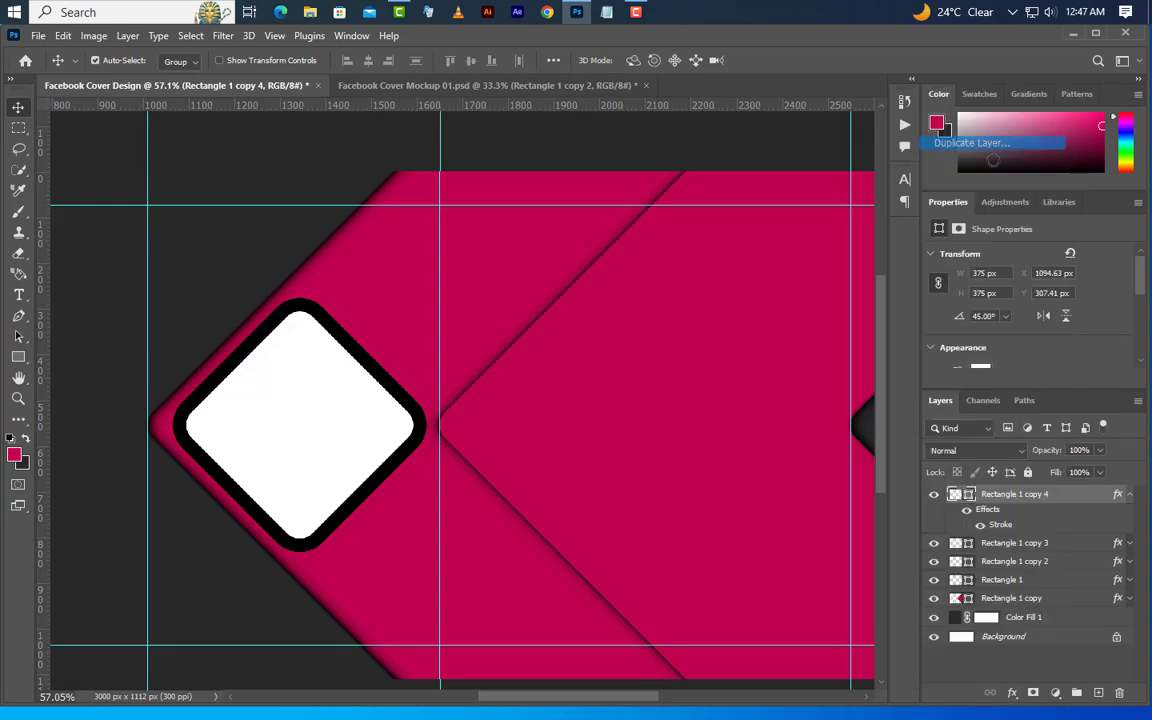
{"action": "left_click", "coordinate": [703, 216]}
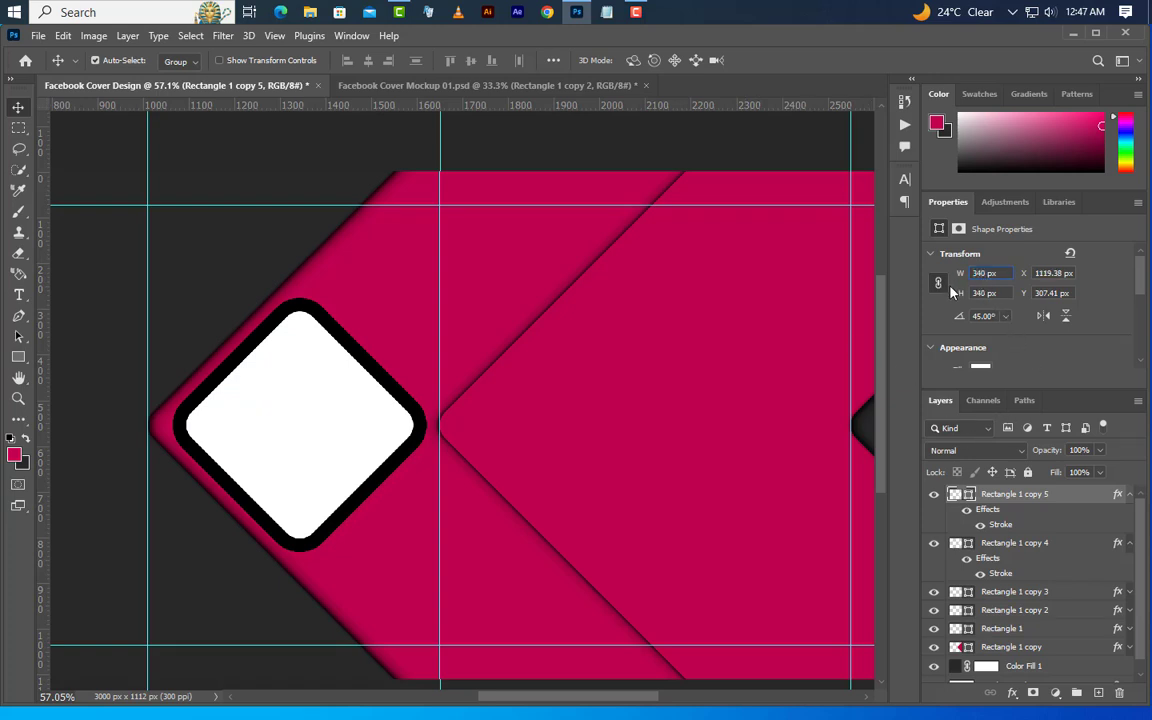
{"action": "key", "text": "Return"}
{"action": "left_click_drag", "start_coordinate": [300, 450], "coordinate": [421, 331]}
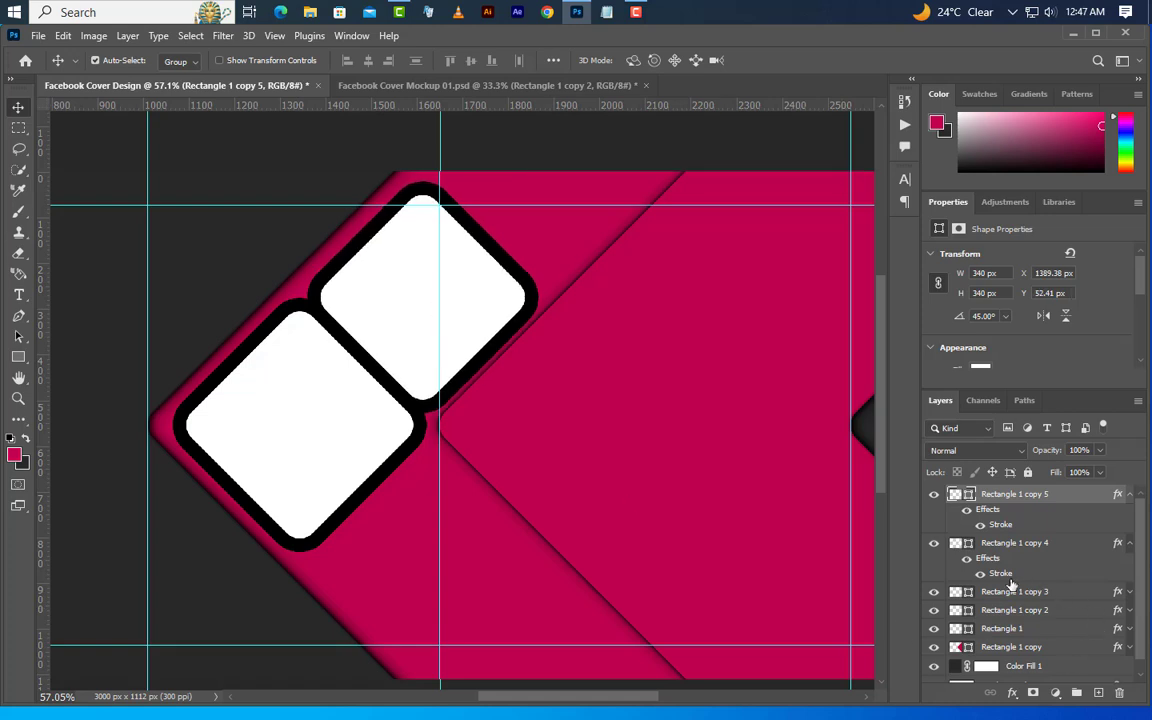
Delete the Stroke effect from Rectangle 1 copy 4 and nudge Rectangle 1 copy 5 to about X 1381 px, Y 43 px
{"action": "left_click_drag", "start_coordinate": [999, 578], "coordinate": [1119, 692]}
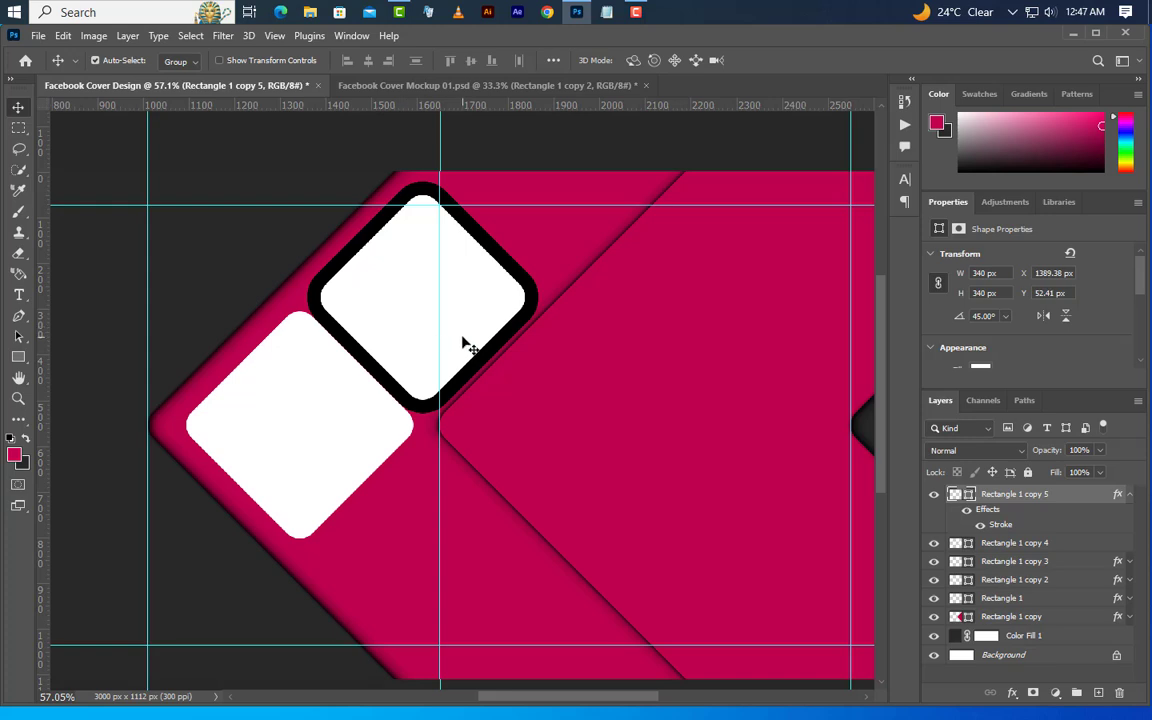
{"action": "key", "text": "Up"}
{"action": "key", "text": "Up"}
{"action": "key", "text": "Up"}
{"action": "key", "text": "Up"}
{"action": "key", "text": "Up"}
{"action": "key", "text": "Up"}
{"action": "key", "text": "Up"}
{"action": "key", "text": "Up"}
{"action": "key", "text": "Up"}
{"action": "key", "text": "Up"}
{"action": "key", "text": "Up"}
{"action": "key", "text": "Up"}
{"action": "key", "text": "Left"}
{"action": "key", "text": "Left"}
{"action": "key", "text": "Left"}
{"action": "key", "text": "Left"}
{"action": "key", "text": "Left"}
{"action": "key", "text": "Left"}
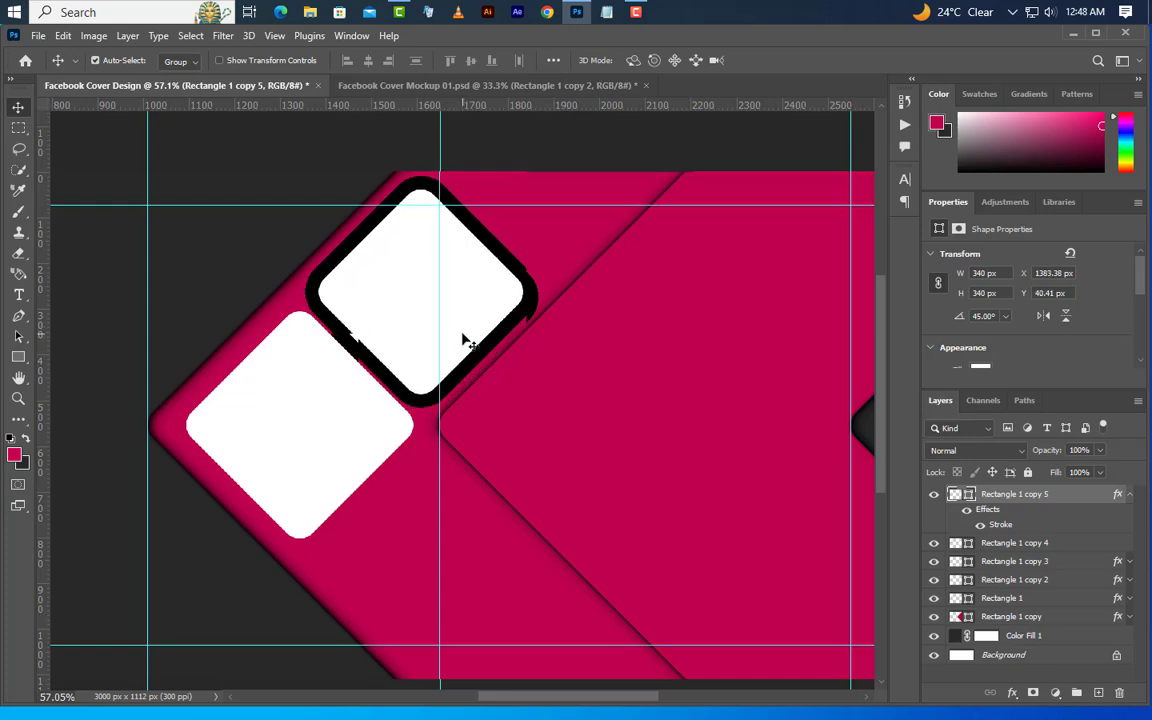
{"action": "key", "text": "Down"}
{"action": "key", "text": "Down"}
{"action": "key", "text": "Down"}
{"action": "key", "text": "Left"}
{"action": "key", "text": "Left"}
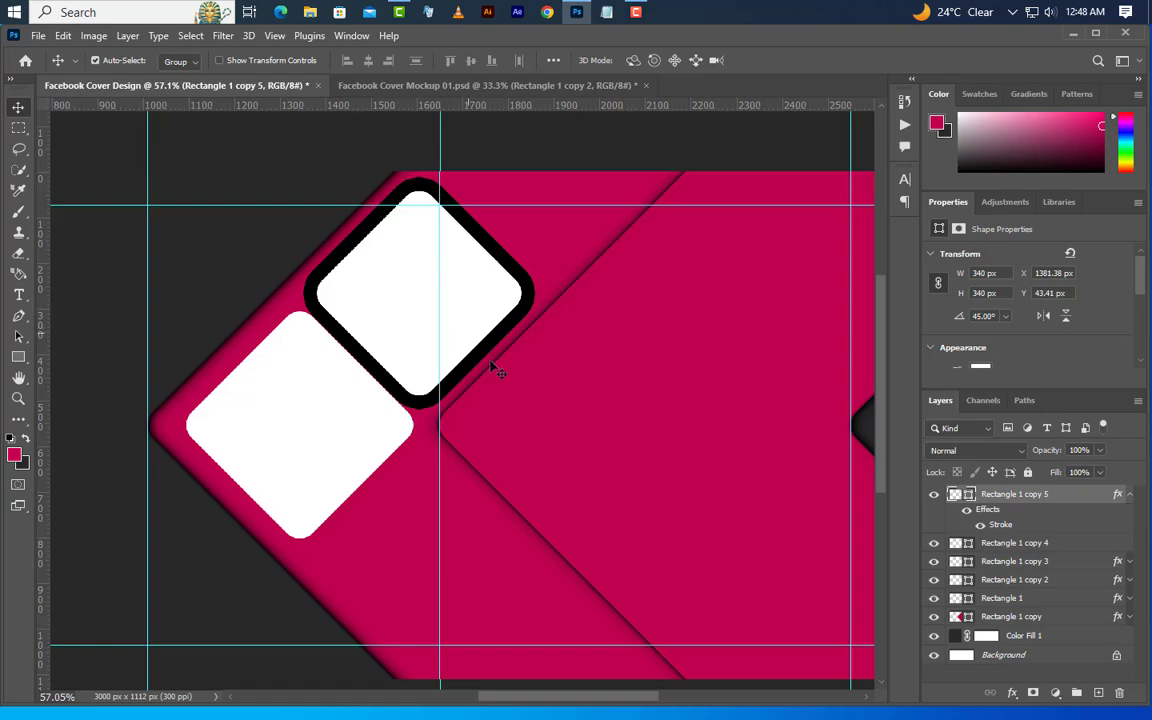
Duplicate Rectangle 1 copy 5 and place the duplicate against its upper-right edge, at about X 1650 px, Y -224 px
{"action": "right_click", "coordinate": [1069, 500]}
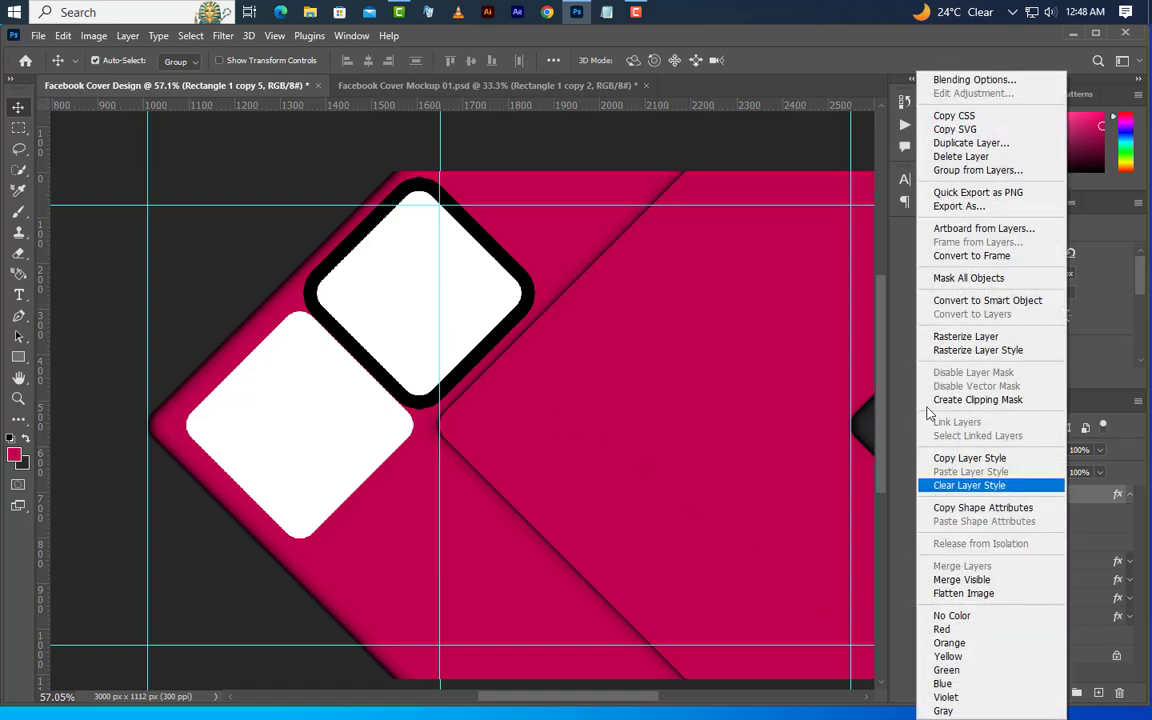
{"action": "left_click", "coordinate": [955, 145]}
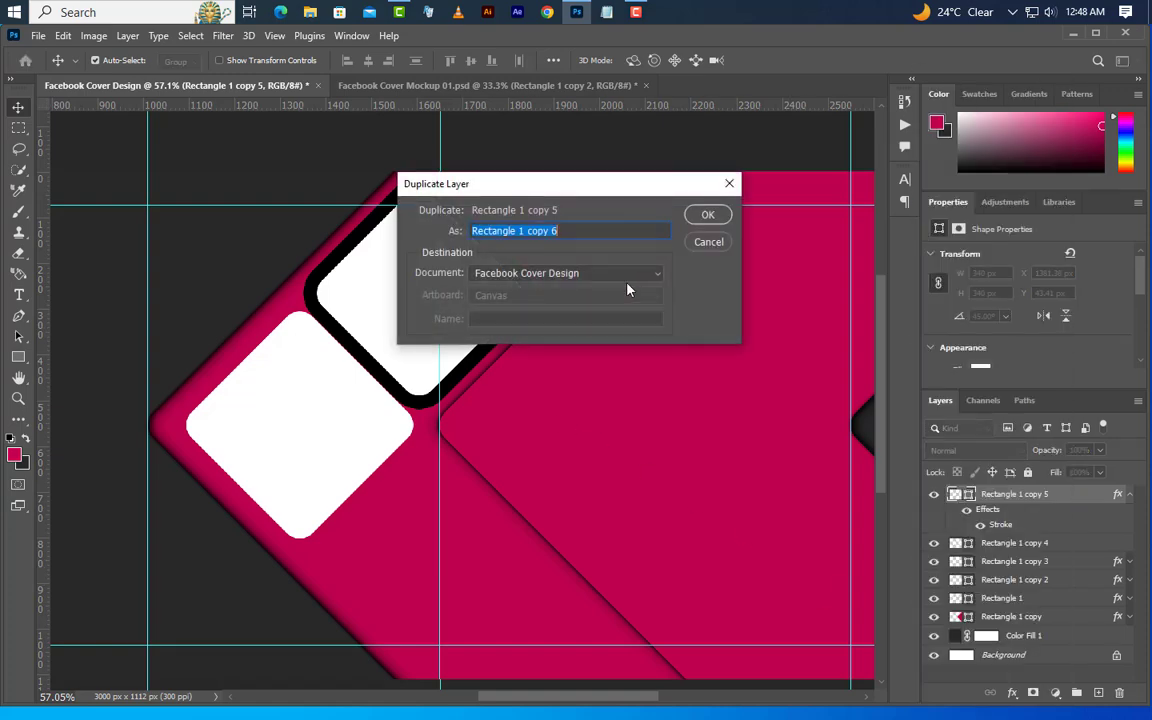
{"action": "key", "text": "Return"}
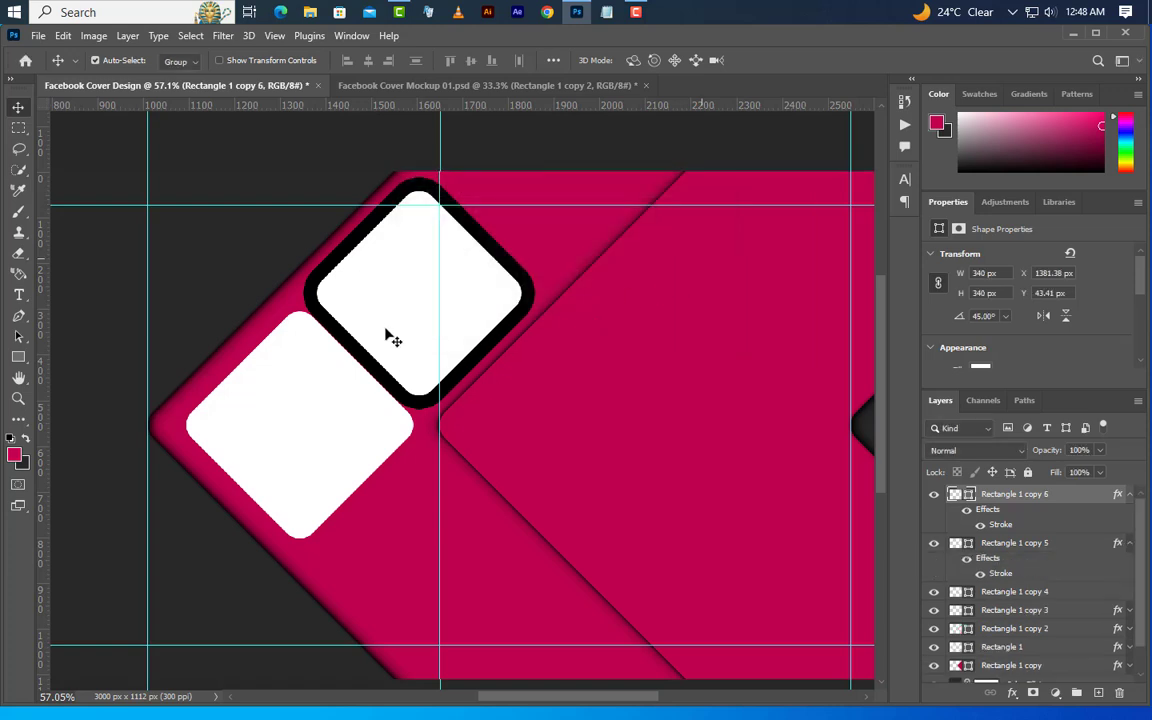
{"action": "left_click_drag", "start_coordinate": [392, 340], "coordinate": [511, 212]}
Delete the Stroke effects from Rectangle 1 copy 5 and copy 6, with copy 6 nudged to about X 1643 px, Y -219 px
{"action": "left_click_drag", "start_coordinate": [1002, 577], "coordinate": [1119, 692]}
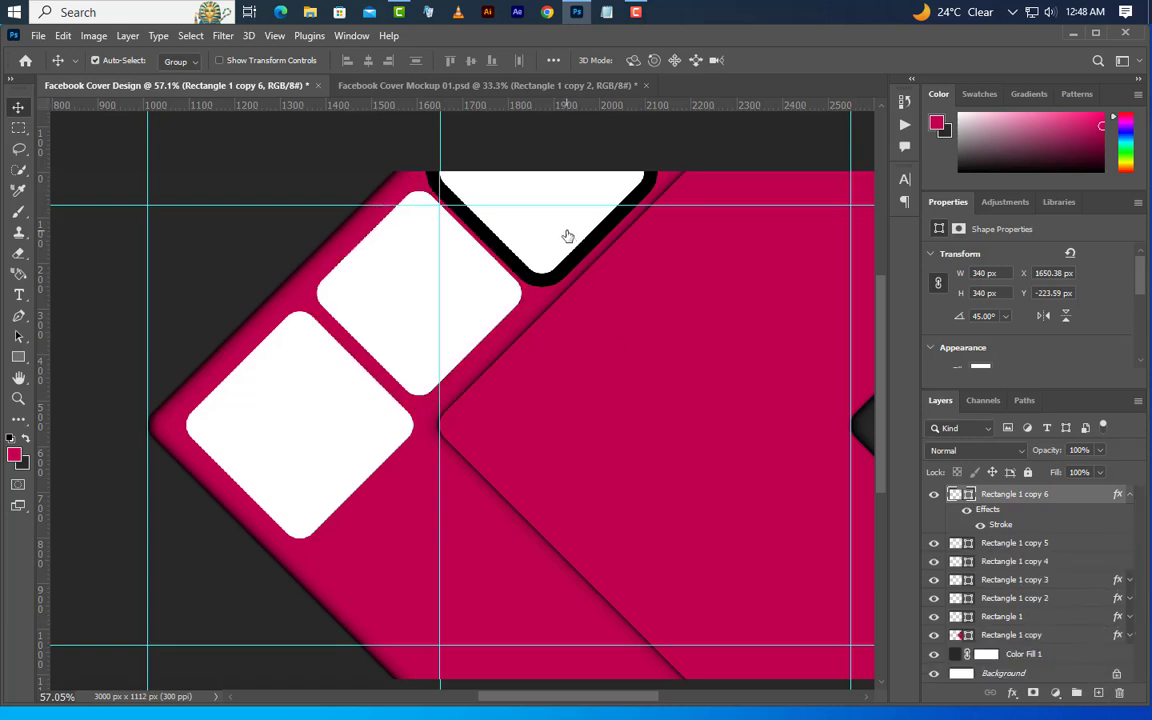
{"action": "key", "text": "Left"}
{"action": "key", "text": "Left"}
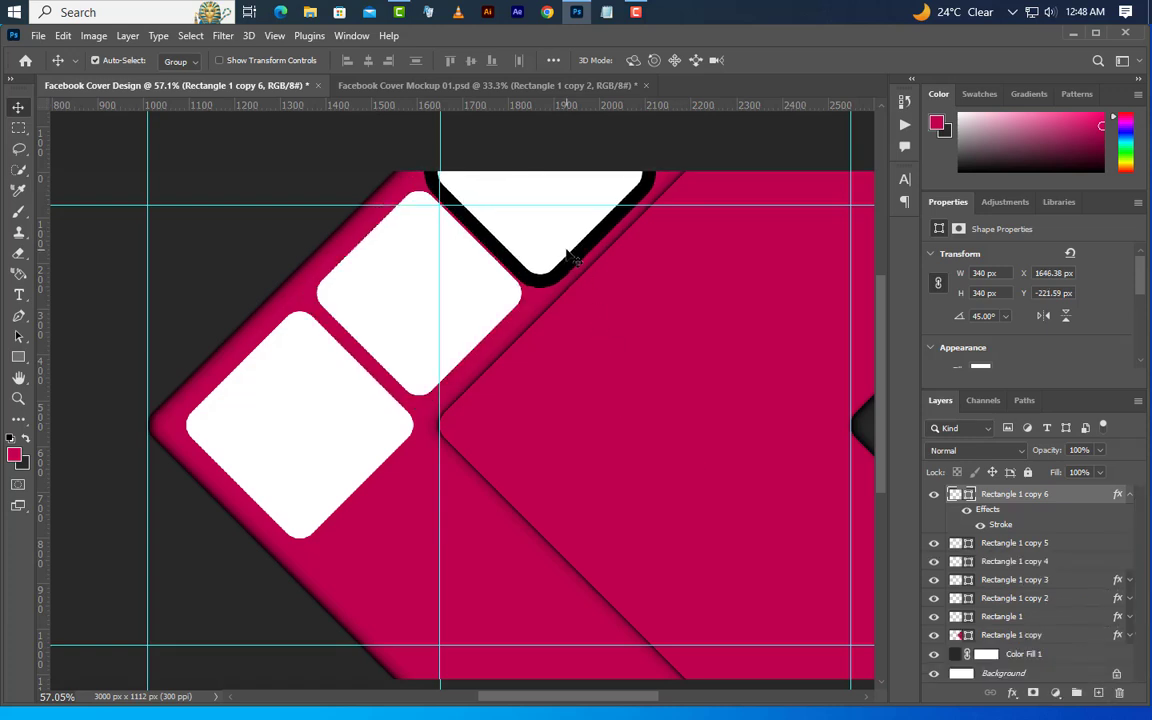
{"action": "key", "text": "Left"}
{"action": "key", "text": "Left"}
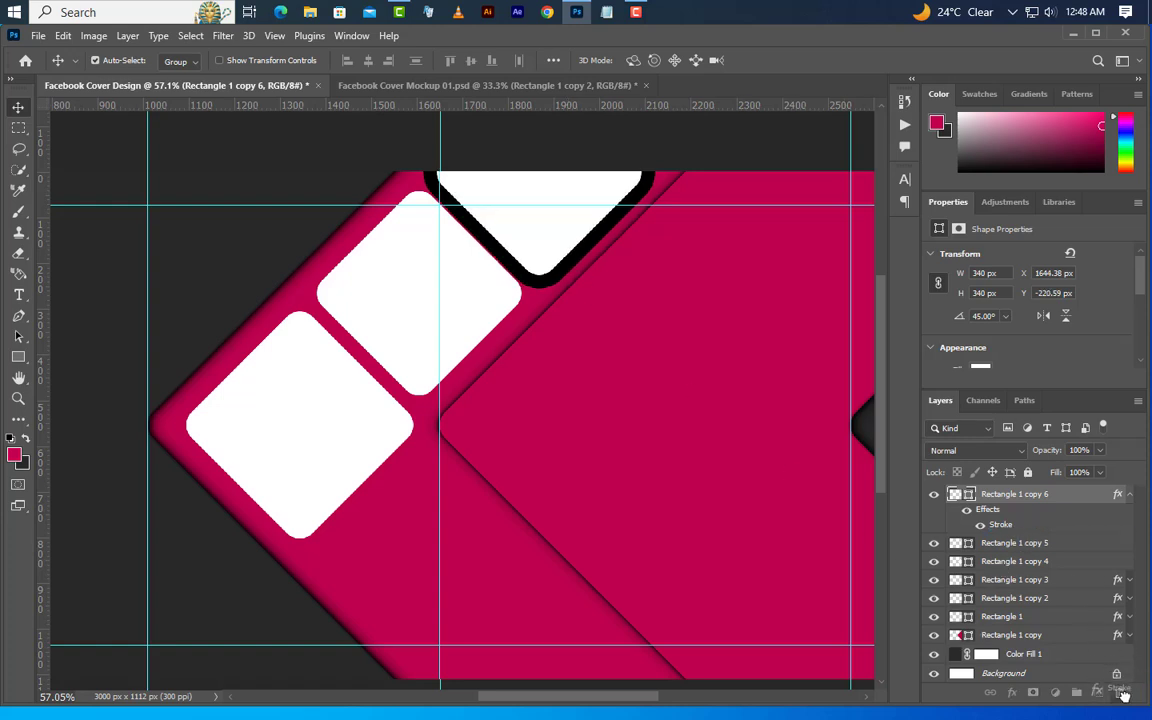
{"action": "left_click_drag", "start_coordinate": [1123, 693], "coordinate": [1125, 699]}
Duplicate the Rectangle 1 copy 5 and Rectangle 1 copy 6 layers together within the same document
{"action": "left_click", "coordinate": [1054, 515], "text": "ctrl"}
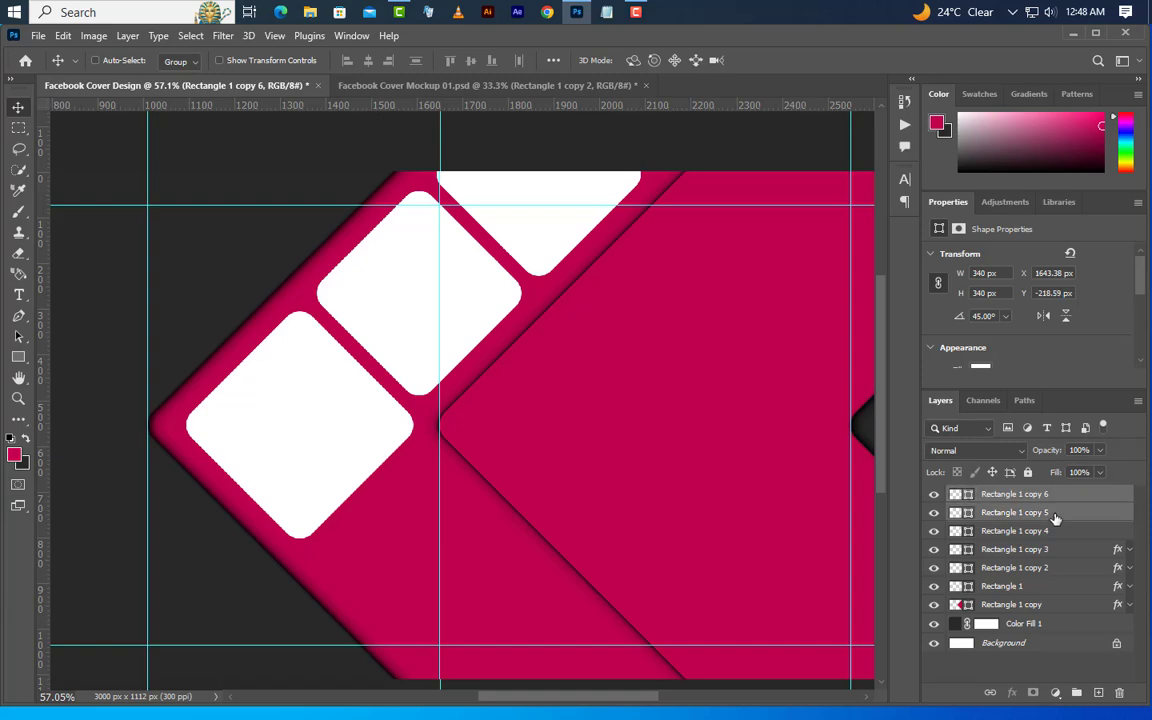
{"action": "right_click", "coordinate": [1092, 518]}
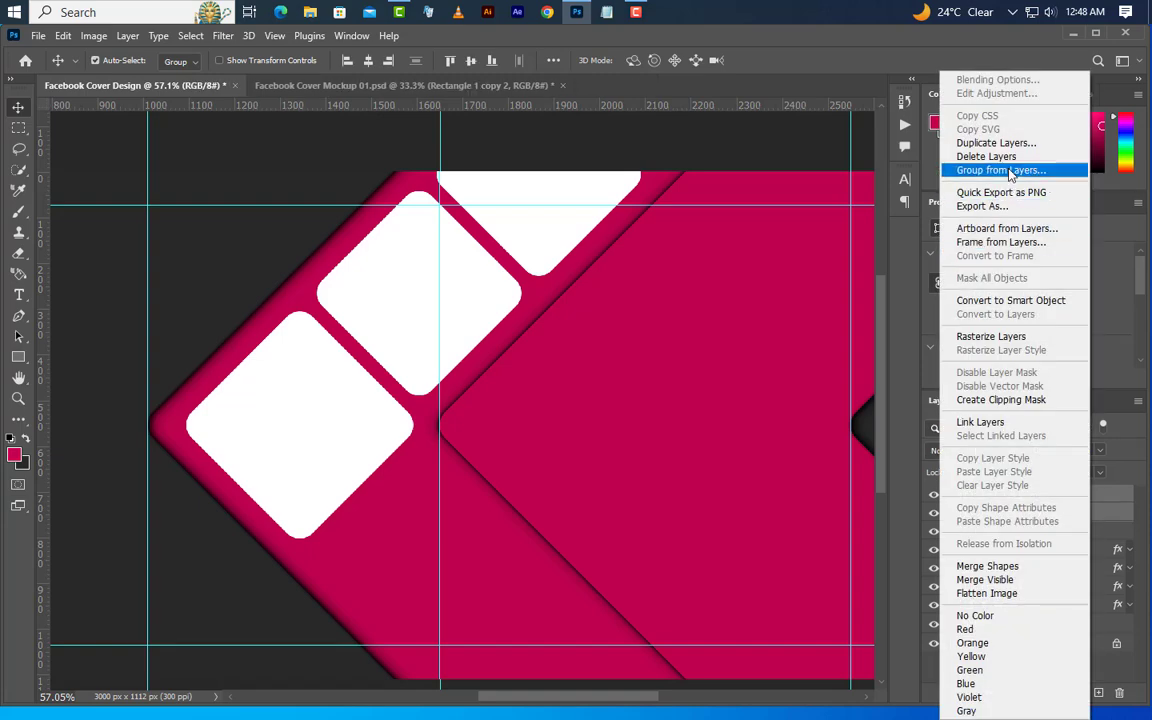
{"action": "left_click", "coordinate": [1000, 139]}
{"action": "left_click", "coordinate": [707, 215]}
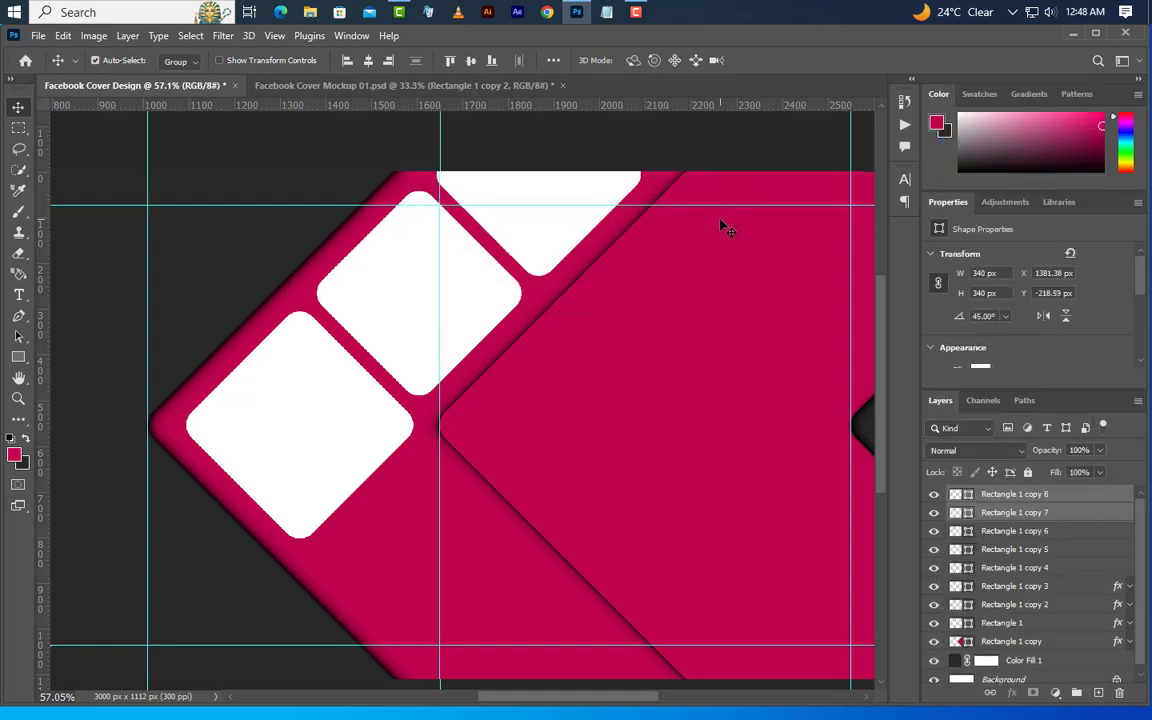
Flip the two duplicated white squares horizontally and move them straight down along the lower magenta edge, centred at about Y 972 px
{"action": "left_click", "coordinate": [64, 37]}
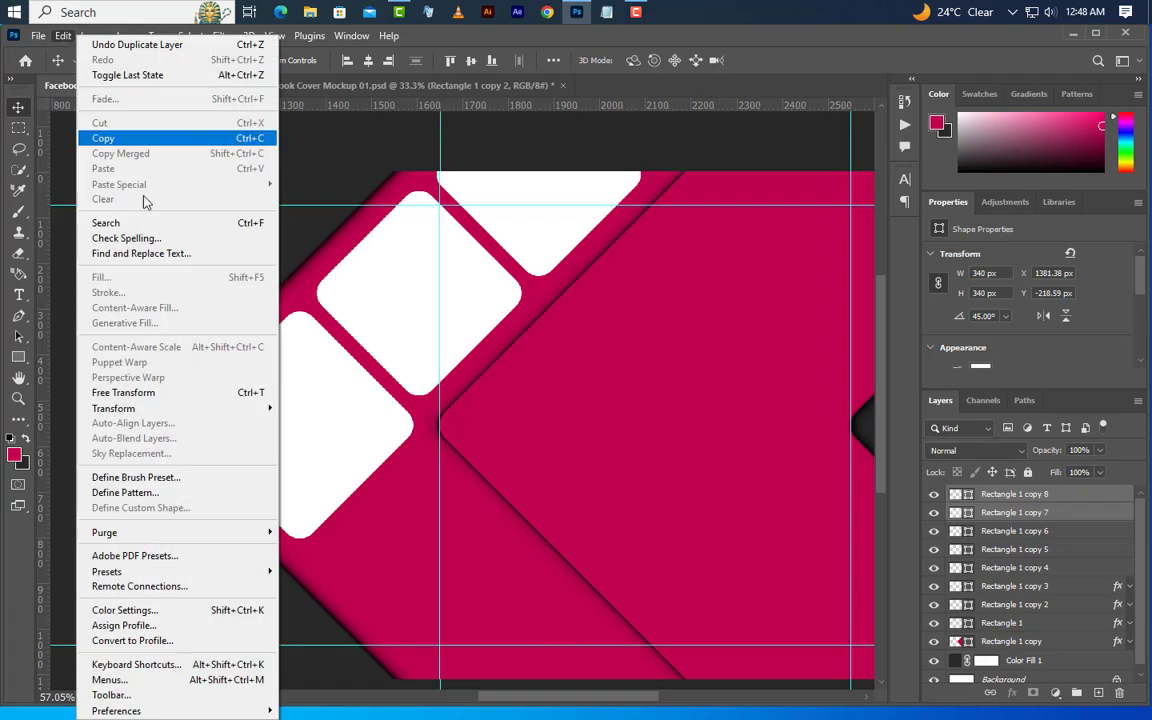
{"action": "left_click", "coordinate": [150, 391]}
{"action": "right_click", "coordinate": [467, 293]}
{"action": "left_click", "coordinate": [568, 607]}
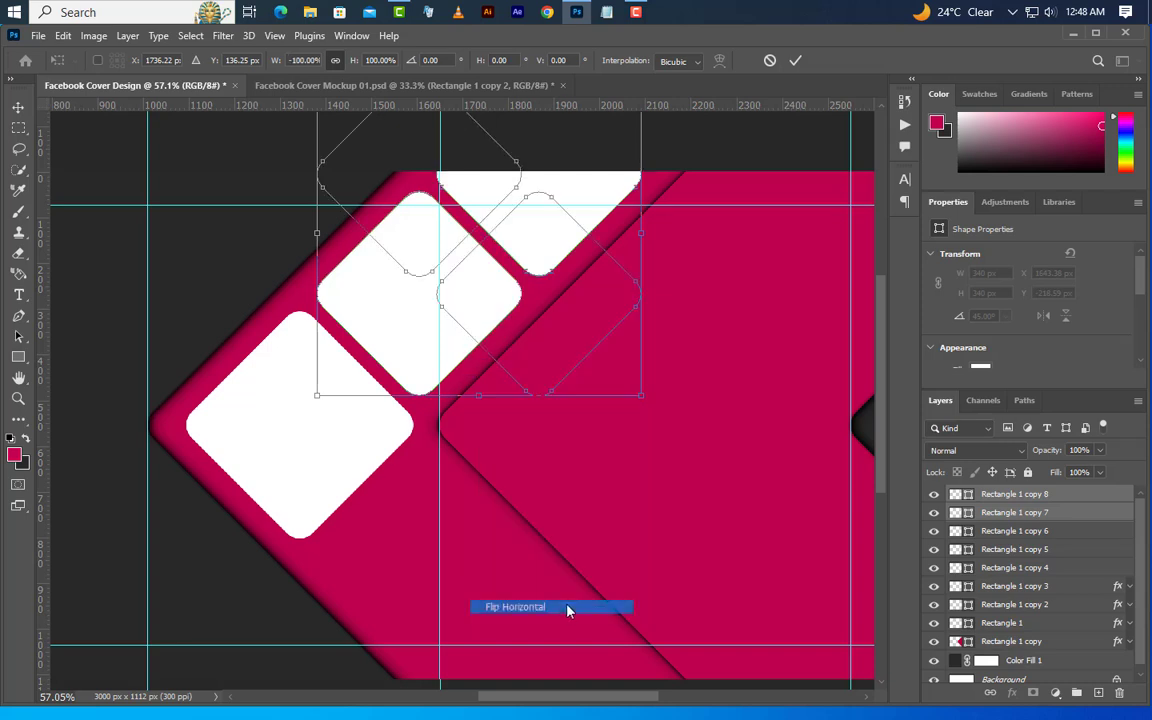
{"action": "left_click_drag", "start_coordinate": [510, 313], "coordinate": [512, 679]}
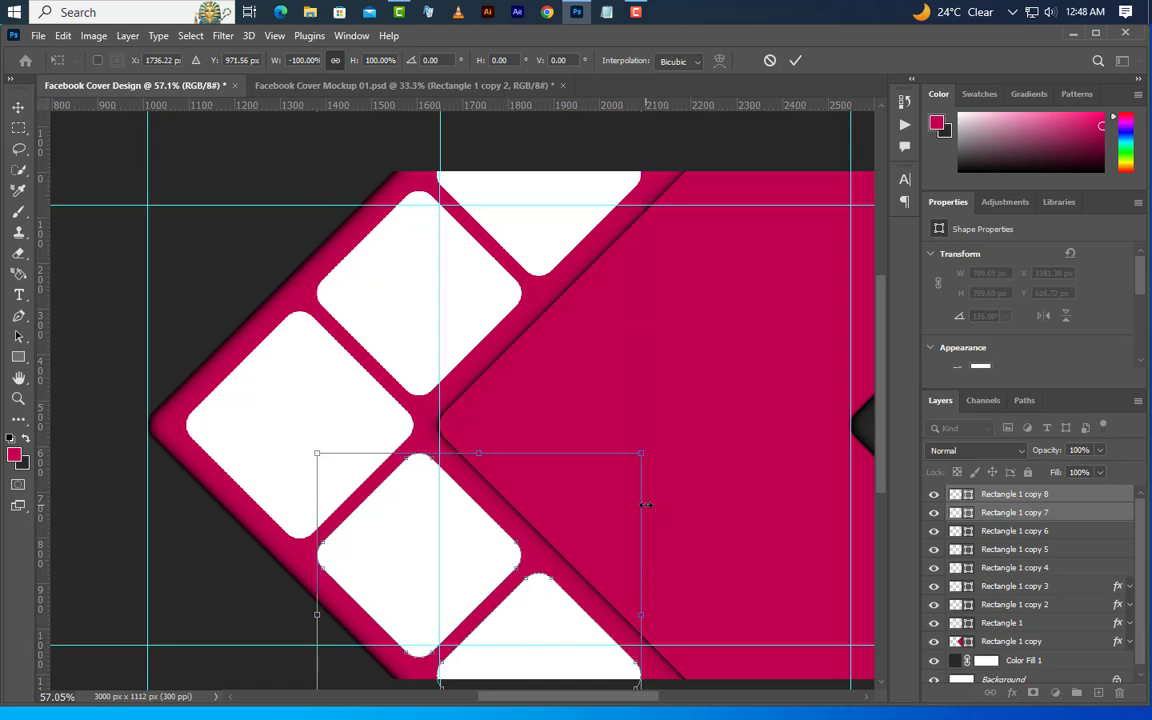
{"action": "left_click", "coordinate": [795, 61]}
Place image.jpeg from File Explorer above Rectangle 1, scale it to about 1479 × 1970 px, and clip it to that shape
{"action": "scroll", "coordinate": [605, 357], "scroll_direction": "down", "scroll_amount": 3}
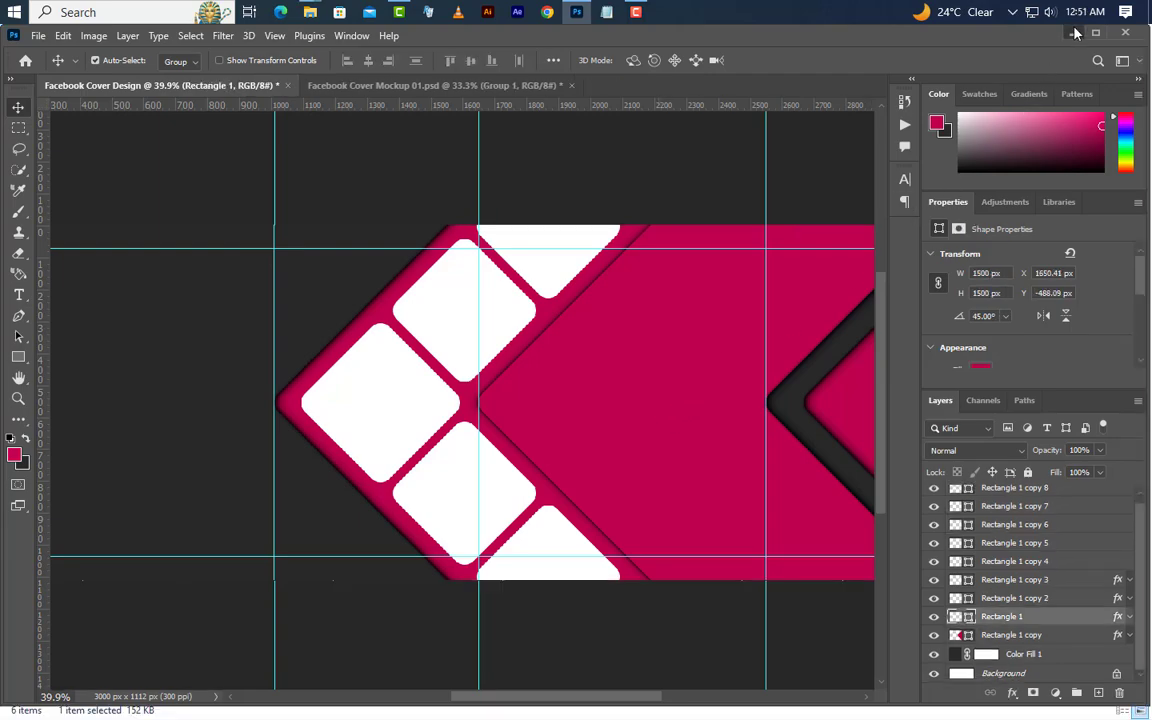
{"action": "left_click", "coordinate": [1072, 34]}
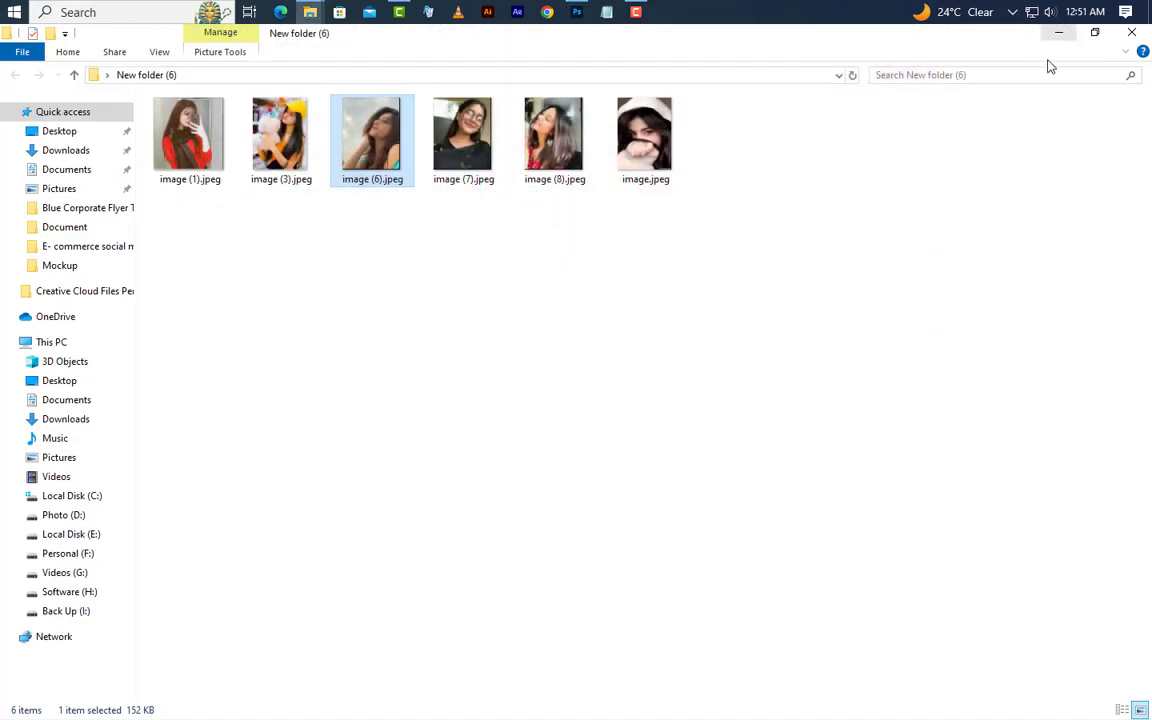
{"action": "left_click_drag", "start_coordinate": [620, 147], "coordinate": [609, 483]}
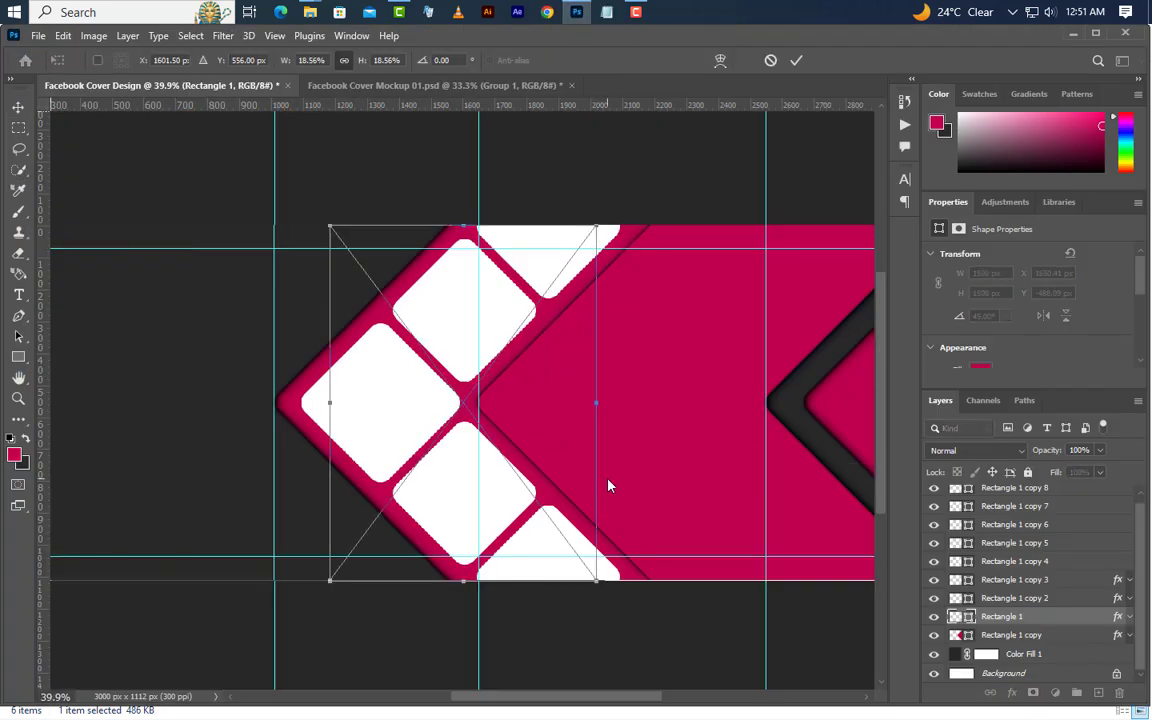
{"action": "left_click_drag", "start_coordinate": [568, 699], "coordinate": [590, 699]}
{"action": "left_click_drag", "start_coordinate": [440, 430], "coordinate": [528, 457]}
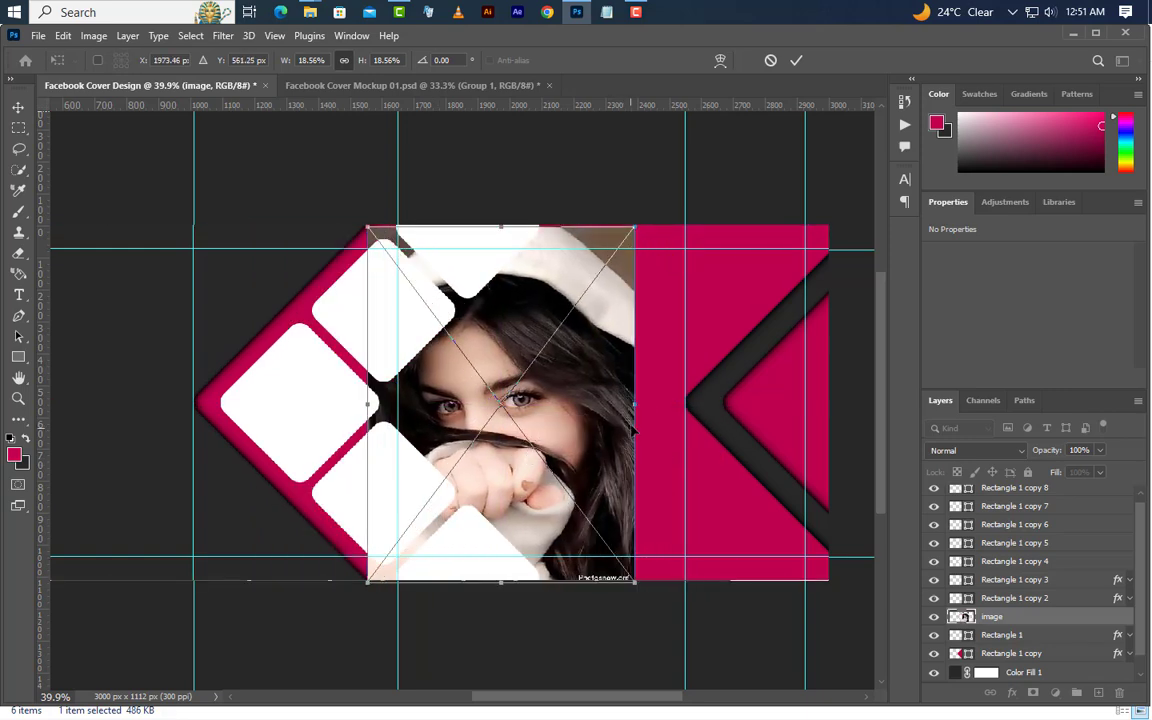
{"action": "left_click_drag", "start_coordinate": [636, 407], "coordinate": [842, 403]}
{"action": "left_click", "coordinate": [797, 63]}
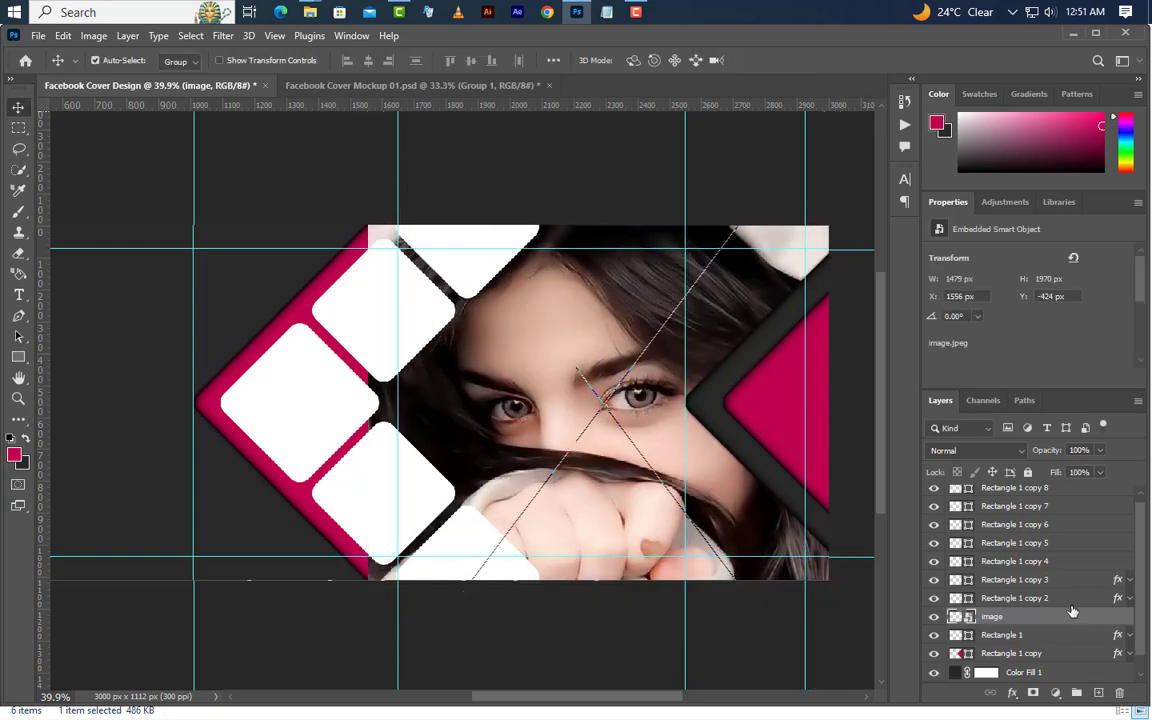
{"action": "right_click", "coordinate": [1060, 617]}
{"action": "left_click", "coordinate": [981, 436]}
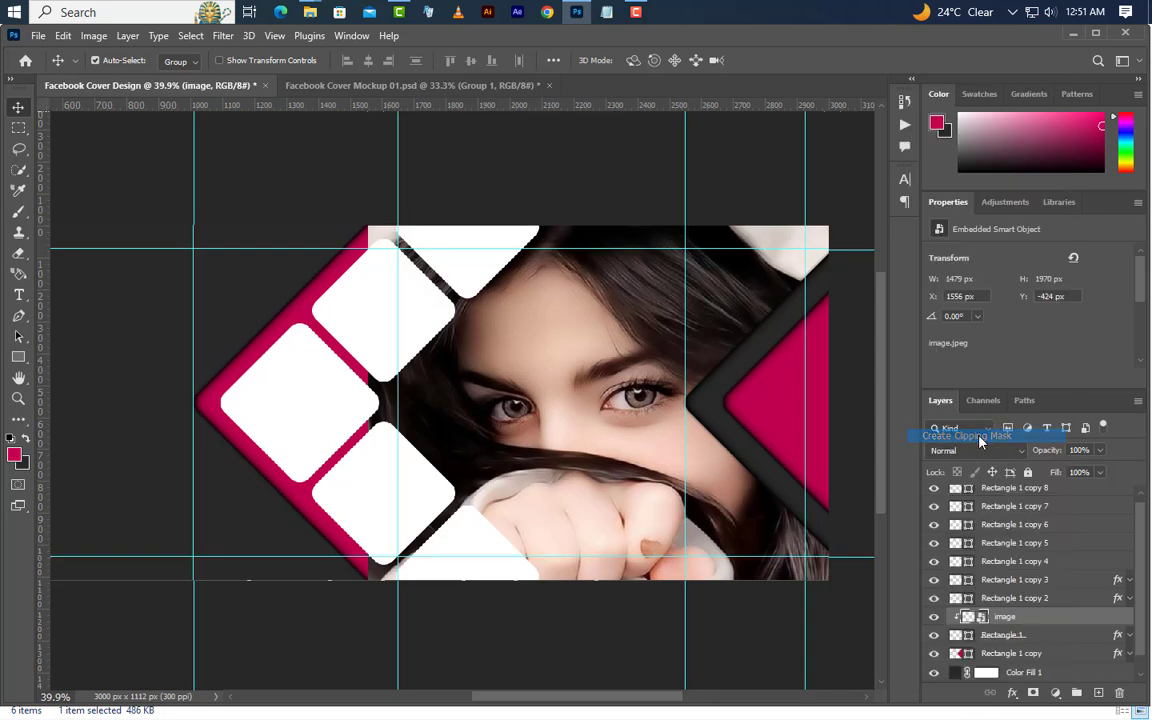
Place image (1).jpeg from File Explorer over Rectangle 1 copy 4 at about 497 × 512 px and clip it to that square
{"action": "left_click", "coordinate": [322, 414]}
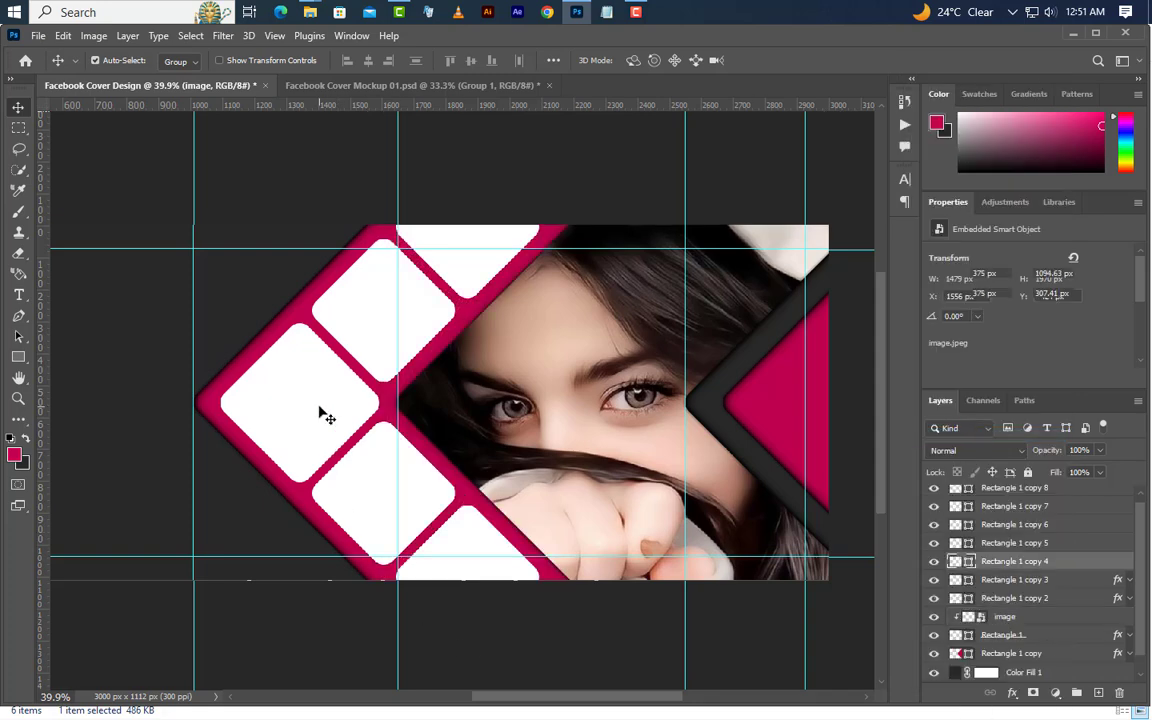
{"action": "left_click", "coordinate": [576, 11]}
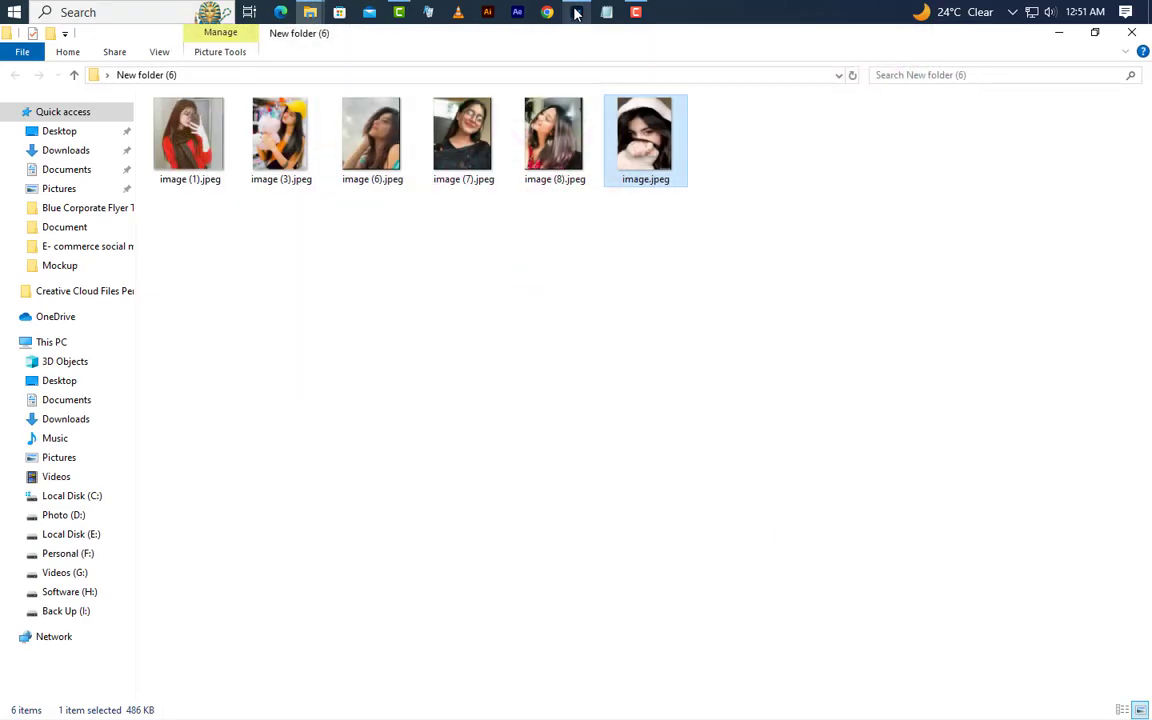
{"action": "left_click_drag", "start_coordinate": [190, 135], "coordinate": [410, 400]}
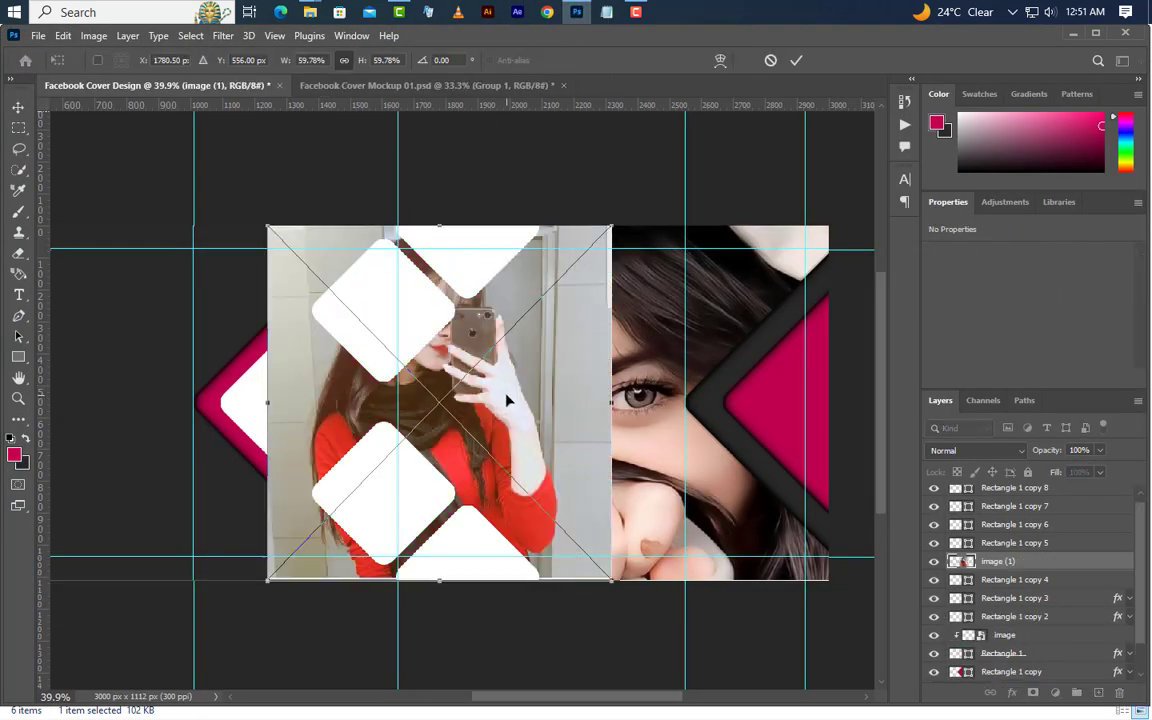
{"action": "left_click_drag", "start_coordinate": [506, 401], "coordinate": [460, 404]}
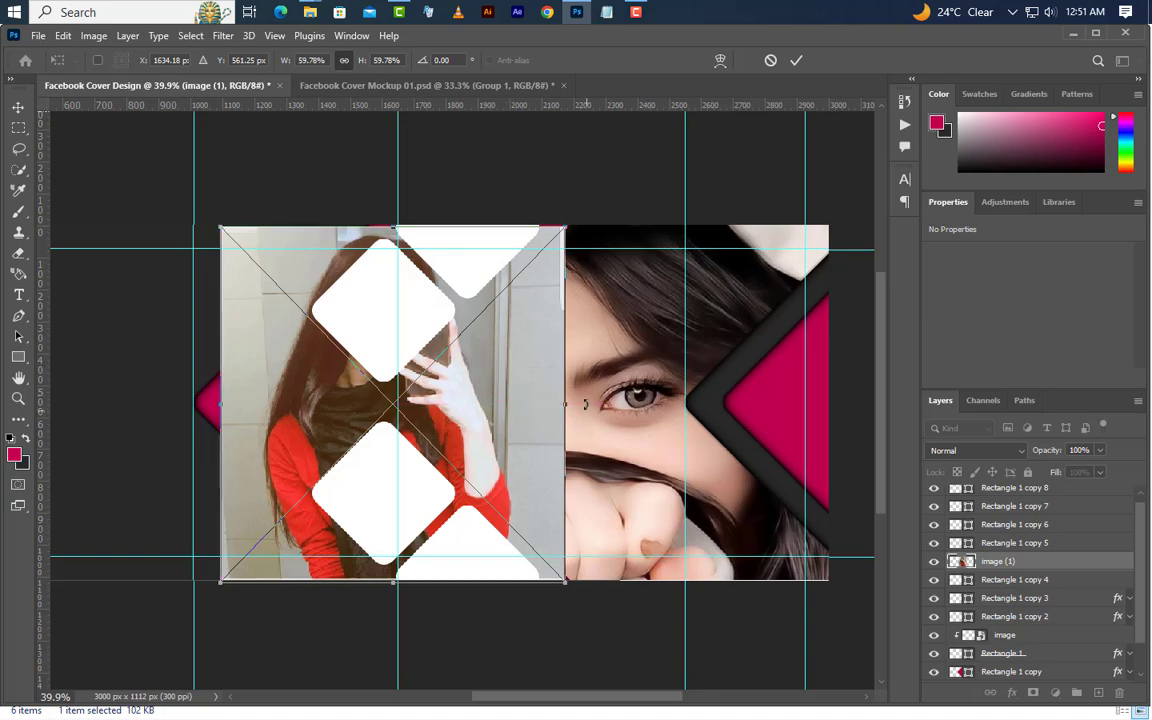
{"action": "left_click_drag", "start_coordinate": [566, 404], "coordinate": [380, 420]}
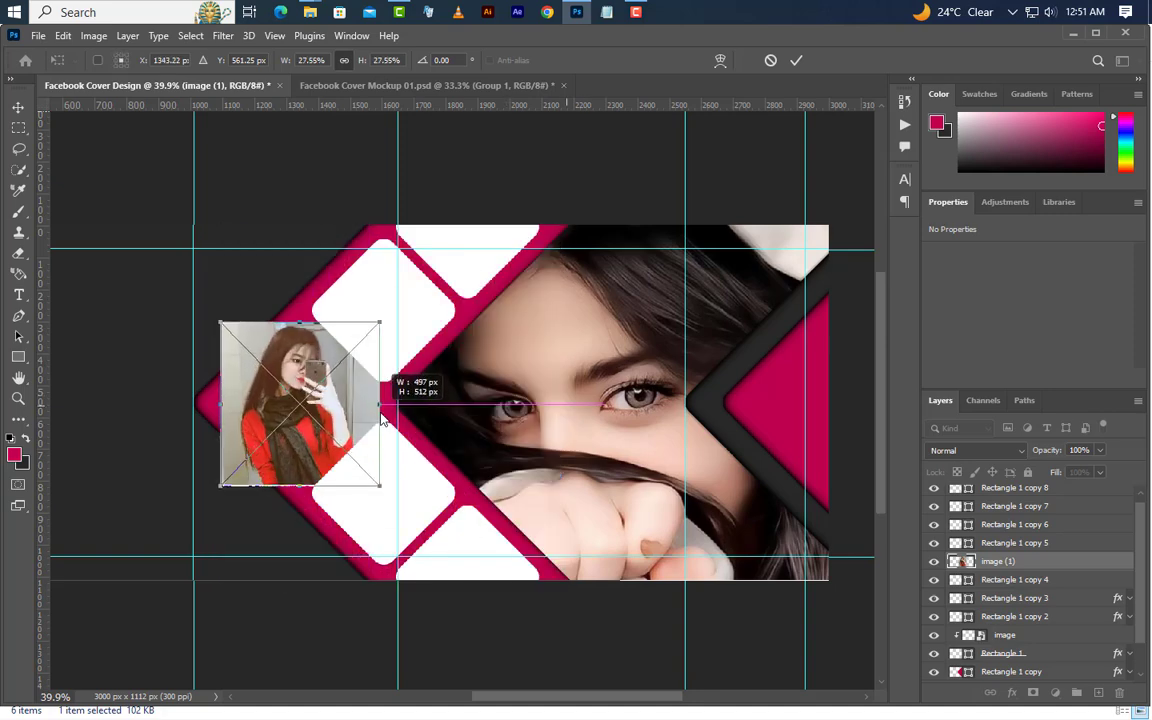
{"action": "left_click", "coordinate": [796, 61]}
{"action": "right_click", "coordinate": [1073, 563]}
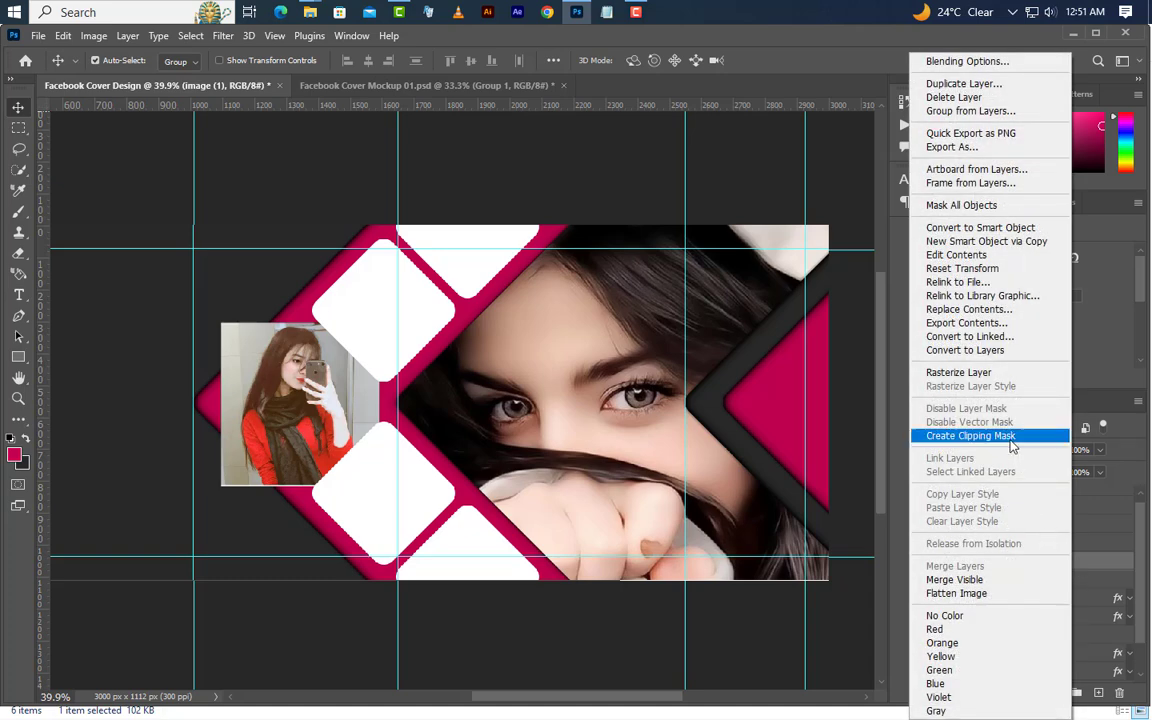
{"action": "left_click", "coordinate": [1012, 444]}
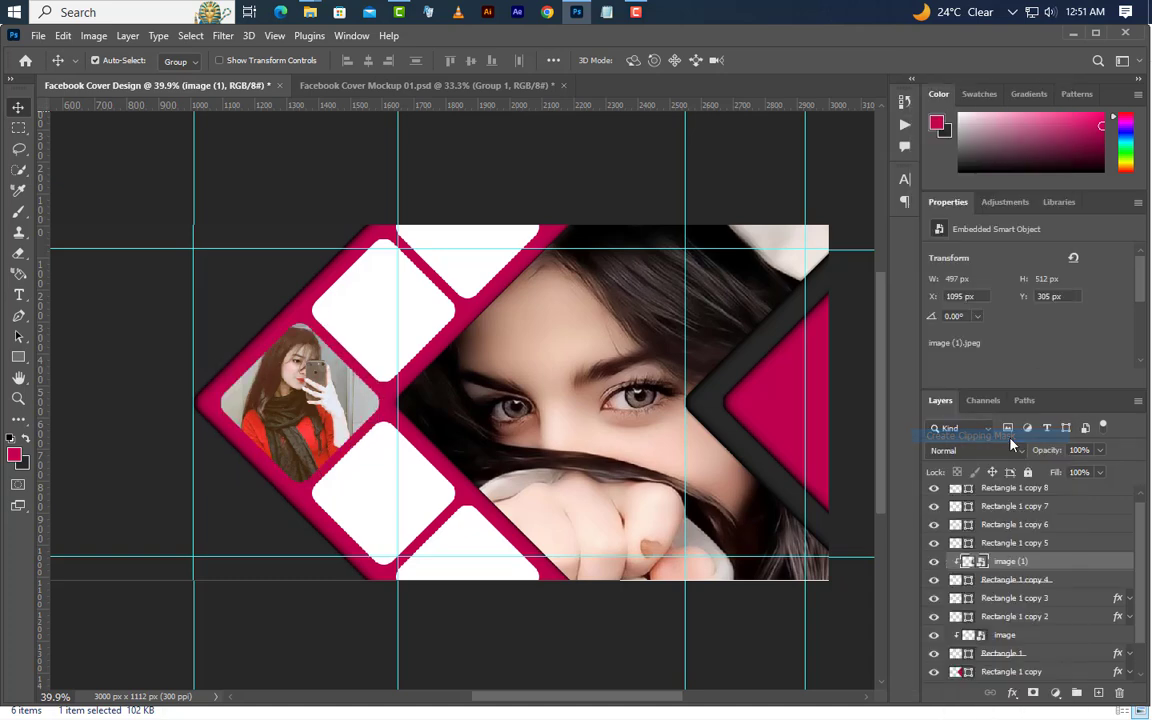
Place image (7).jpeg from File Explorer over Rectangle 1 copy 8 at about 448 × 560 px and clip it to that square
{"action": "left_click", "coordinate": [375, 503]}
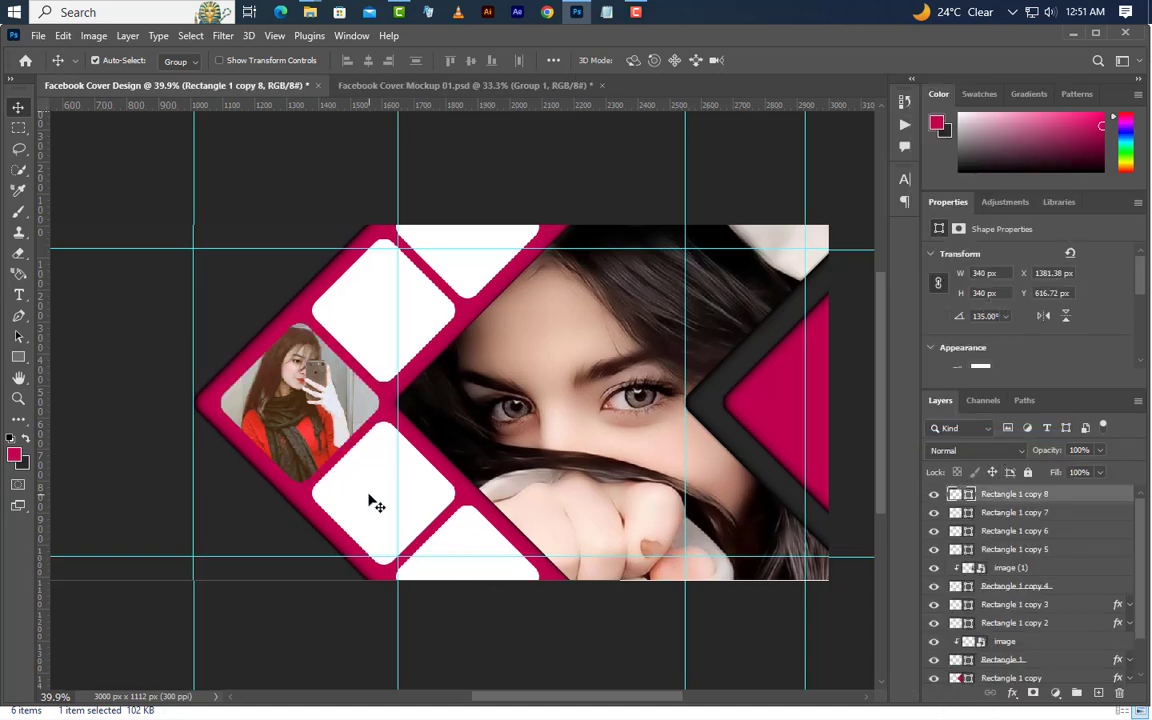
{"action": "left_click", "coordinate": [580, 14]}
{"action": "left_click_drag", "start_coordinate": [463, 135], "coordinate": [452, 519]}
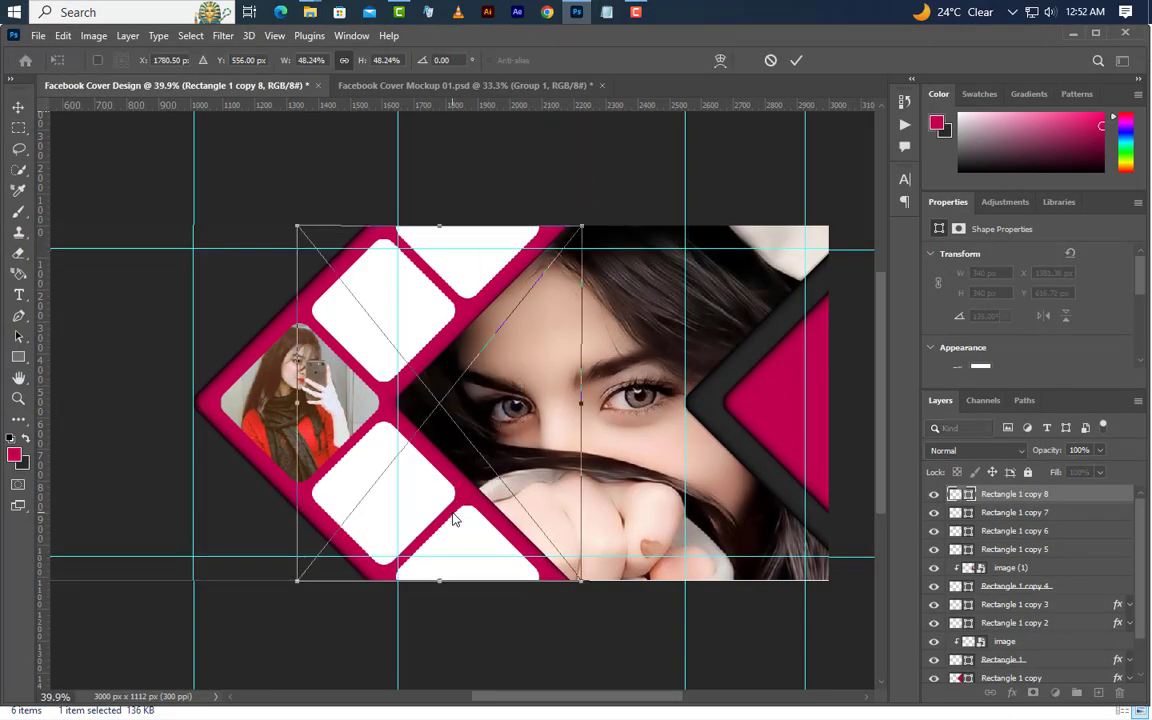
{"action": "left_click_drag", "start_coordinate": [515, 393], "coordinate": [455, 505]}
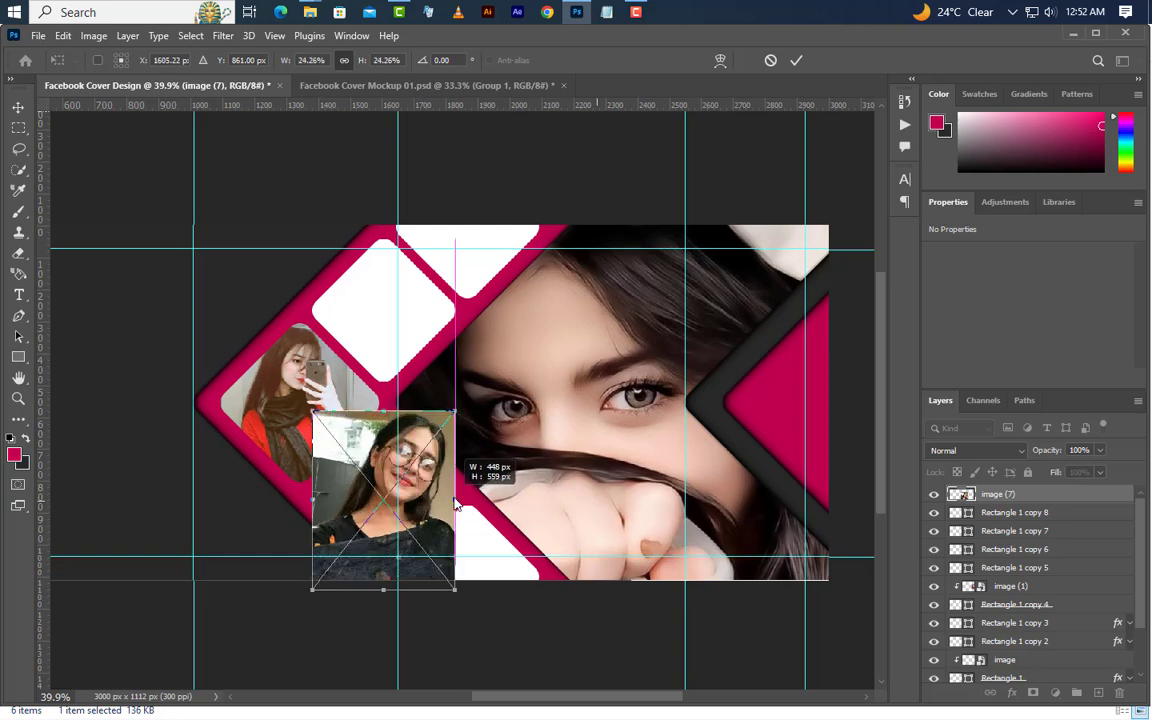
{"action": "left_click", "coordinate": [795, 61]}
{"action": "right_click", "coordinate": [1085, 497]}
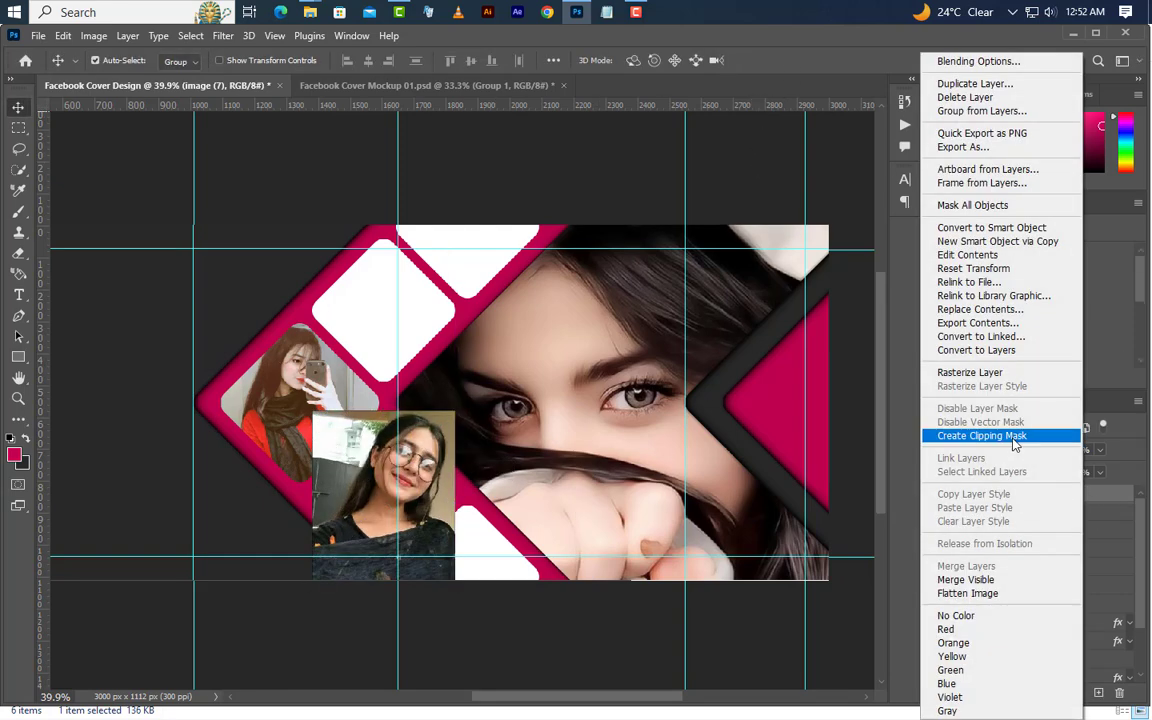
{"action": "left_click", "coordinate": [1012, 438]}
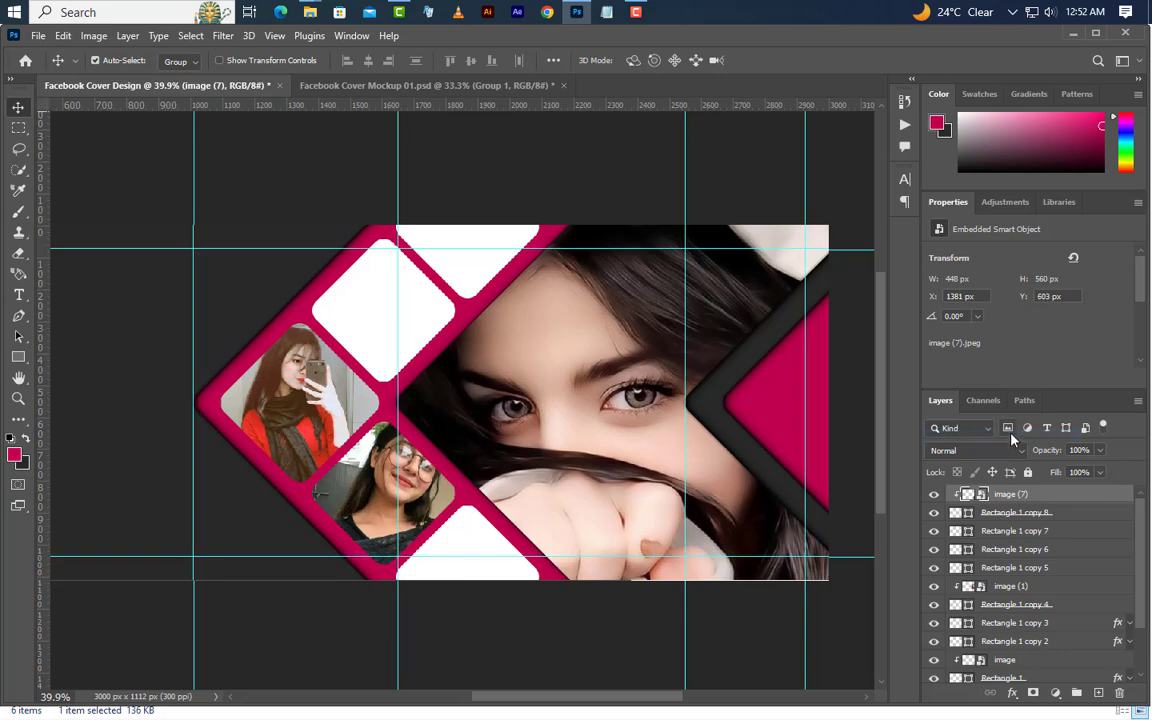
Nudge the clipped image (7) photo vertically inside its square to about Y 612 px
{"action": "key", "text": "Down"}
{"action": "key", "text": "Down"}
{"action": "key", "text": "Down"}
{"action": "key", "text": "Down"}
{"action": "key", "text": "Down"}
{"action": "key", "text": "Down"}
{"action": "key", "text": "Down"}
{"action": "key", "text": "Down"}
{"action": "key", "text": "Down"}
{"action": "key", "text": "Down"}
{"action": "key", "text": "Down"}
{"action": "key", "text": "Down"}
{"action": "key", "text": "Down"}
{"action": "key", "text": "Down"}
{"action": "key", "text": "Down"}
{"action": "key", "text": "Down"}
{"action": "key", "text": "Down"}
{"action": "key", "text": "Down"}
{"action": "key", "text": "Down"}
{"action": "key", "text": "Down"}
{"action": "key", "text": "Up"}
{"action": "key", "text": "Up"}
{"action": "key", "text": "Up"}
{"action": "key", "text": "Up"}
{"action": "key", "text": "Up"}
{"action": "key", "text": "Up"}
{"action": "key", "text": "Up"}
{"action": "key", "text": "Up"}
{"action": "key", "text": "Up"}
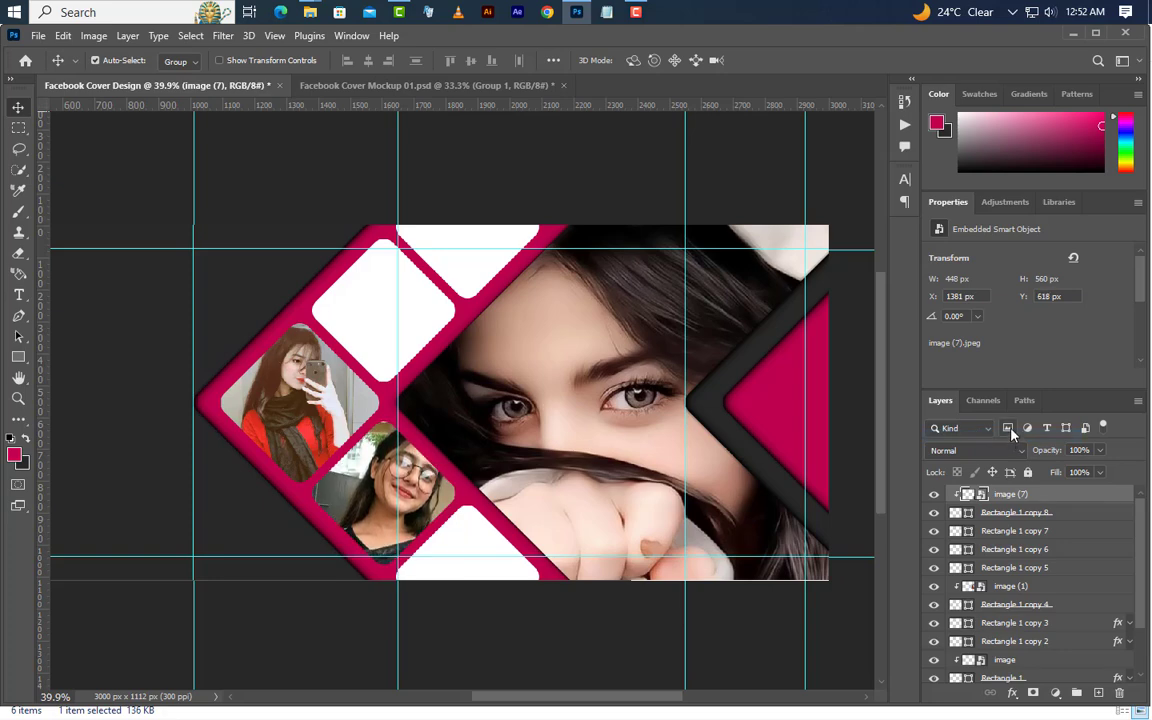
Place image (8).jpeg from File Explorer over Rectangle 1 copy 7, scale it to about 24.26%, and lower it to about Y 1001 px
{"action": "left_click", "coordinate": [478, 553]}
{"action": "left_click", "coordinate": [572, 13]}
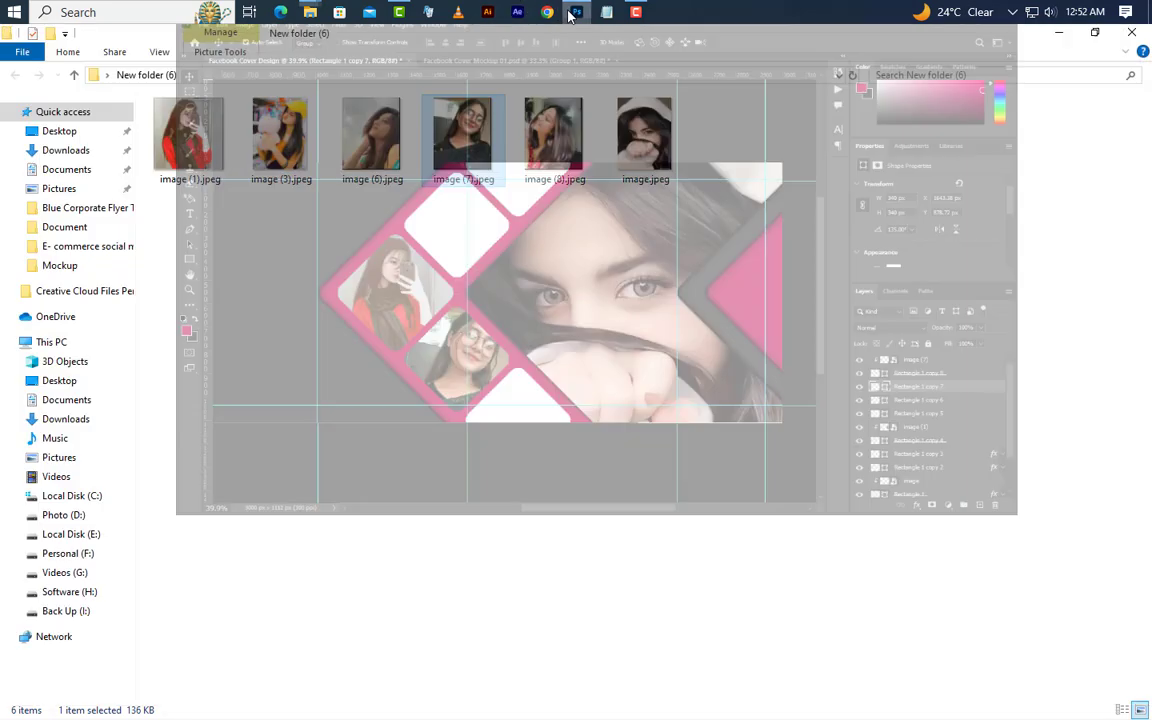
{"action": "left_click_drag", "start_coordinate": [530, 130], "coordinate": [540, 494]}
{"action": "left_click_drag", "start_coordinate": [533, 420], "coordinate": [490, 511]}
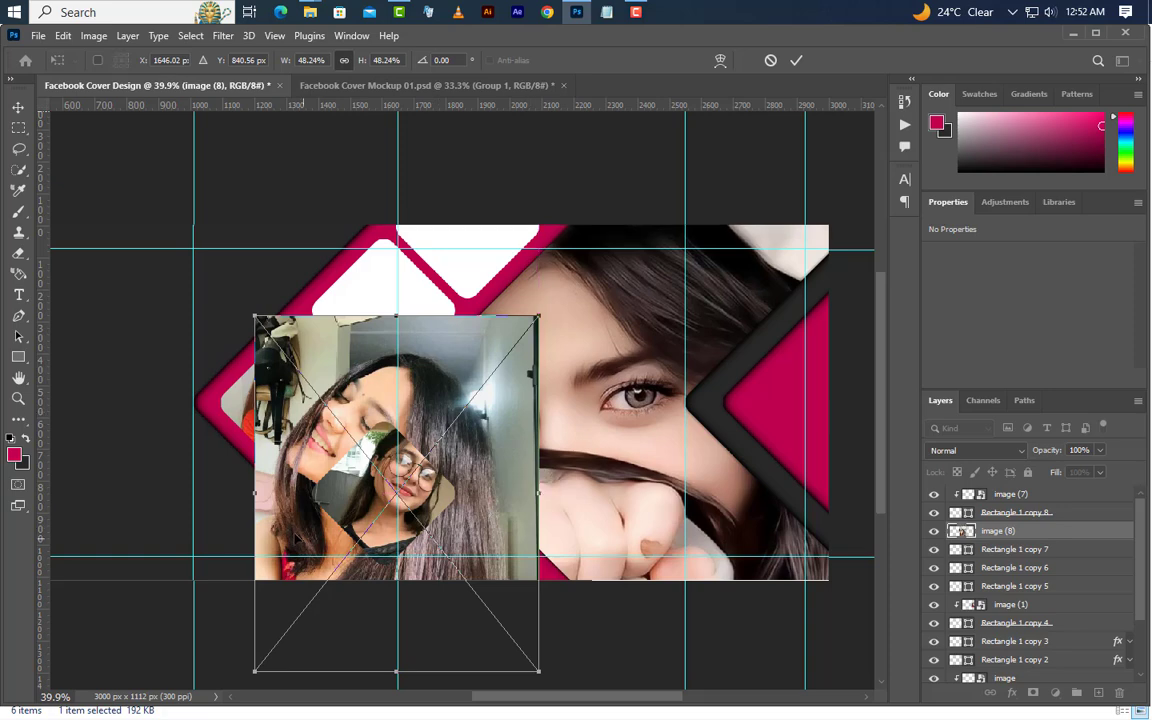
{"action": "left_click_drag", "start_coordinate": [257, 496], "coordinate": [397, 545]}
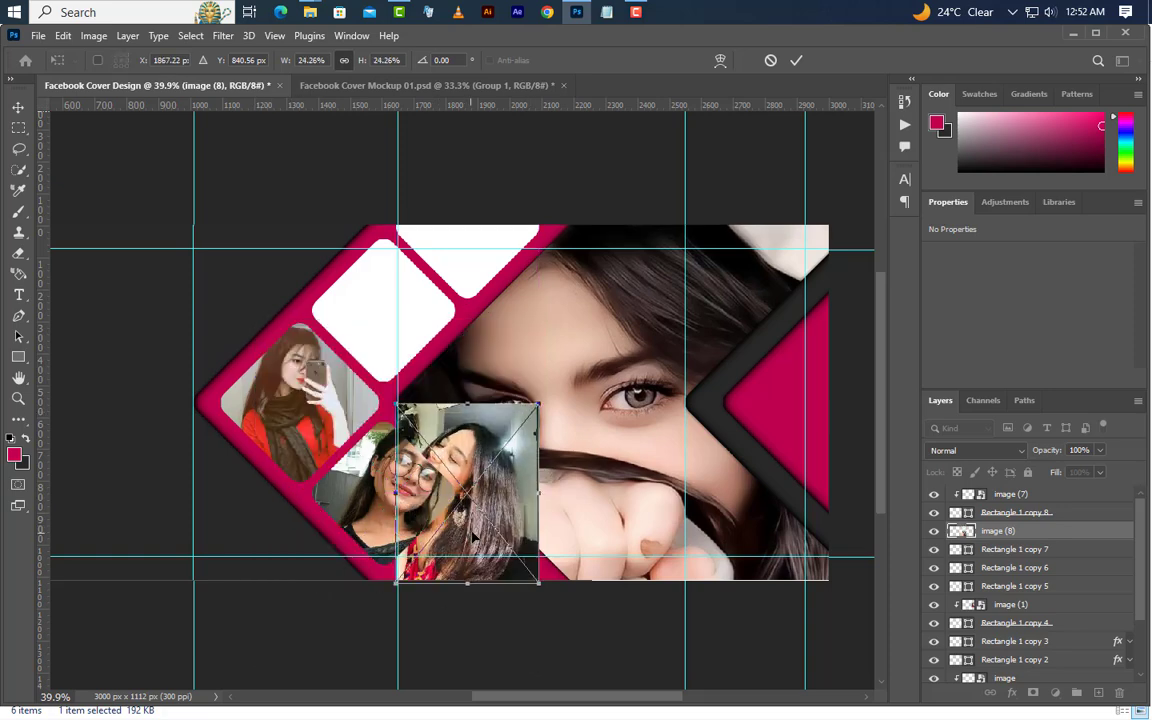
{"action": "key", "text": "Down"}
{"action": "key", "text": "Down"}
{"action": "key", "text": "Down"}
{"action": "key", "text": "Down"}
{"action": "key", "text": "Down"}
{"action": "key", "text": "Down"}
{"action": "key", "text": "Down"}
{"action": "key", "text": "Down"}
{"action": "key", "text": "Down"}
{"action": "key", "text": "Down"}
{"action": "key", "text": "Down"}
{"action": "key", "text": "Down"}
{"action": "key", "text": "Down"}
{"action": "key", "text": "Down"}
{"action": "key", "text": "Down"}
{"action": "key", "text": "Down"}
{"action": "key", "text": "Down"}
{"action": "key", "text": "Down"}
{"action": "key", "text": "Down"}
{"action": "key", "text": "Down"}
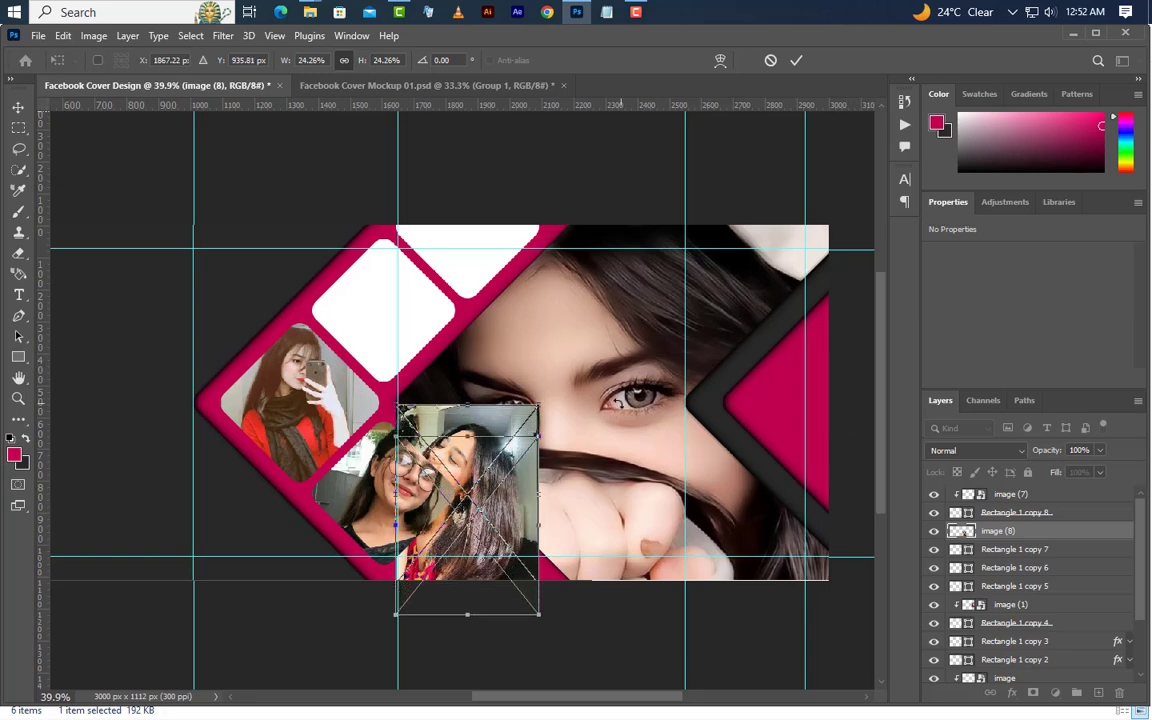
{"action": "key", "text": "Down"}
{"action": "key", "text": "Down"}
{"action": "key", "text": "Down"}
{"action": "key", "text": "Down"}
{"action": "key", "text": "Down"}
{"action": "key", "text": "Down"}
{"action": "key", "text": "Down"}
{"action": "key", "text": "Down"}
{"action": "key", "text": "Down"}
{"action": "key", "text": "Down"}
{"action": "key", "text": "Down"}
Flip the image (8) photo horizontally and place it further down over its square, at about X 1643 and Y 799 px
{"action": "right_click", "coordinate": [500, 231]}
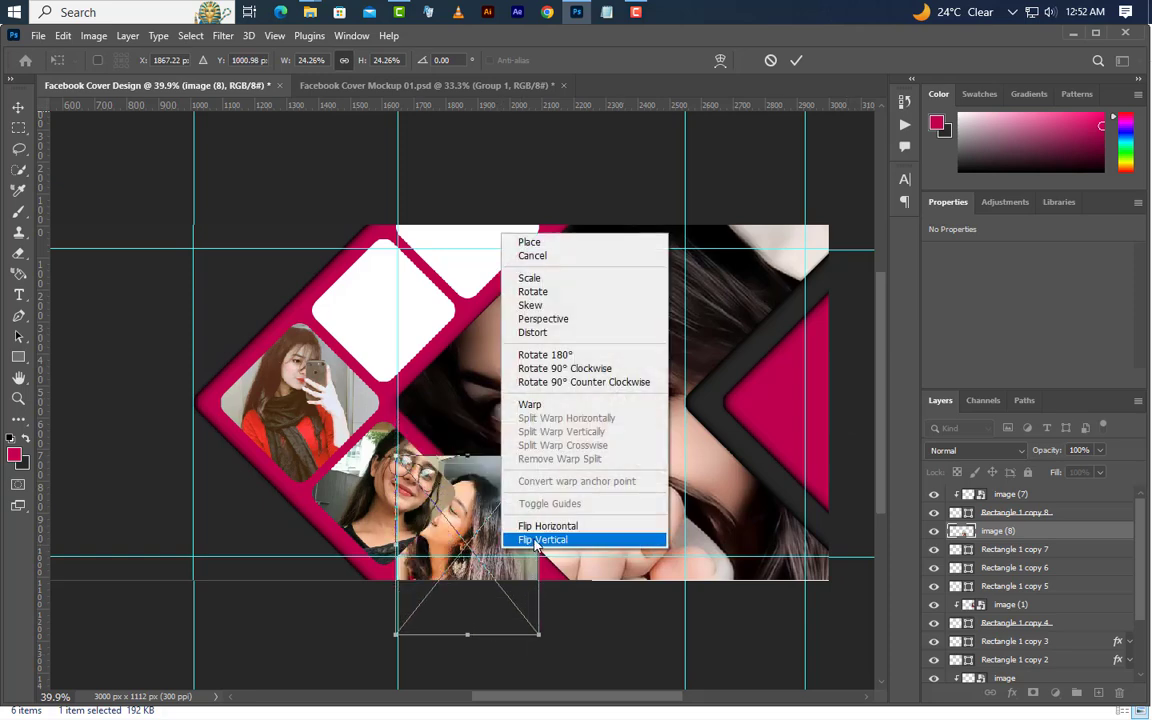
{"action": "left_click", "coordinate": [535, 527]}
{"action": "key", "text": "Down"}
{"action": "key", "text": "Down"}
{"action": "key", "text": "Down"}
{"action": "key", "text": "Down"}
{"action": "key", "text": "Down"}
{"action": "key", "text": "Down"}
{"action": "key", "text": "Down"}
{"action": "key", "text": "Down"}
{"action": "key", "text": "Down"}
{"action": "key", "text": "Down"}
{"action": "key", "text": "Down"}
{"action": "key", "text": "Down"}
{"action": "key", "text": "Down"}
{"action": "key", "text": "Down"}
{"action": "key", "text": "Down"}
{"action": "key", "text": "Down"}
{"action": "key", "text": "Down"}
{"action": "key", "text": "Down"}
{"action": "key", "text": "Down"}
{"action": "key", "text": "Down"}
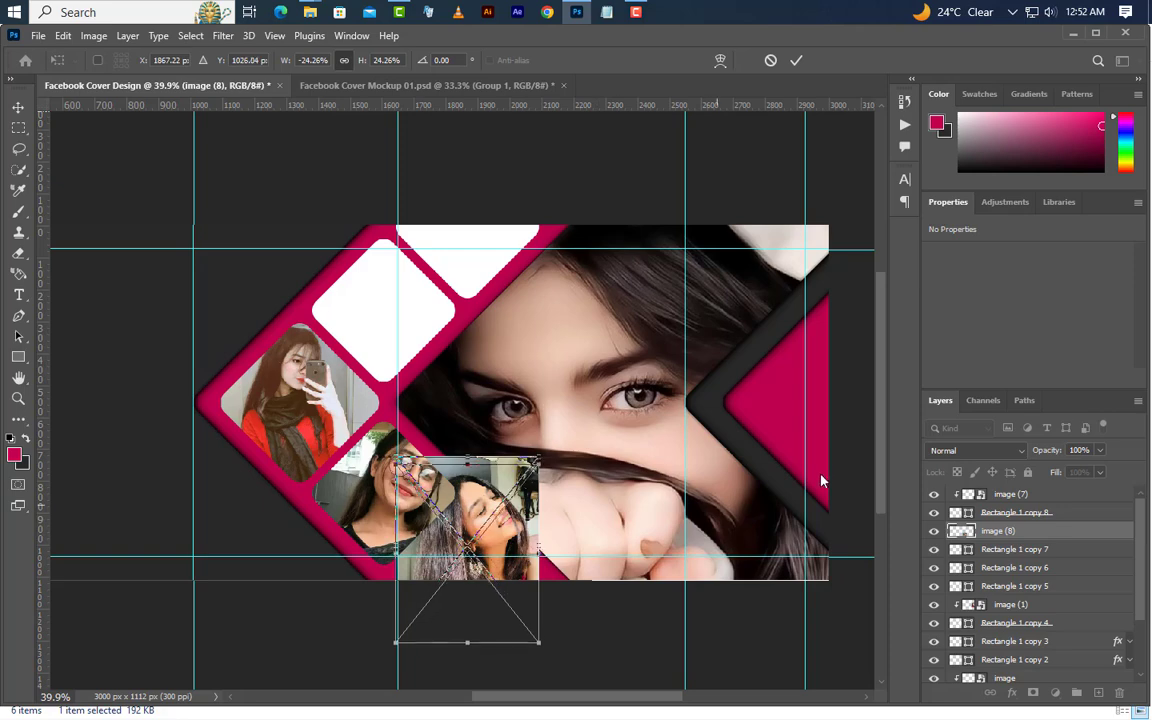
{"action": "key", "text": "Down"}
{"action": "key", "text": "Down"}
{"action": "key", "text": "Down"}
{"action": "key", "text": "Down"}
{"action": "key", "text": "Down"}
{"action": "key", "text": "Down"}
{"action": "left_click", "coordinate": [796, 60]}
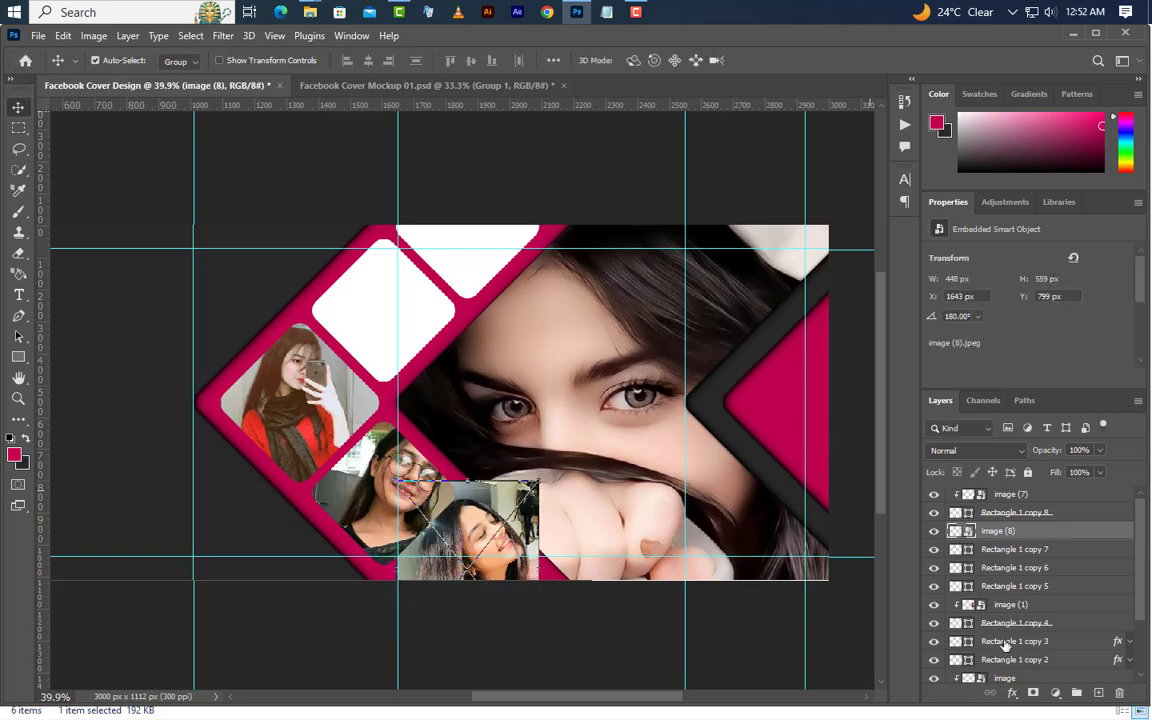
Clip the image (8) photo to Rectangle 1 copy 7 and nudge it down to about Y 831 px
{"action": "right_click", "coordinate": [990, 531]}
{"action": "left_click", "coordinate": [955, 436]}
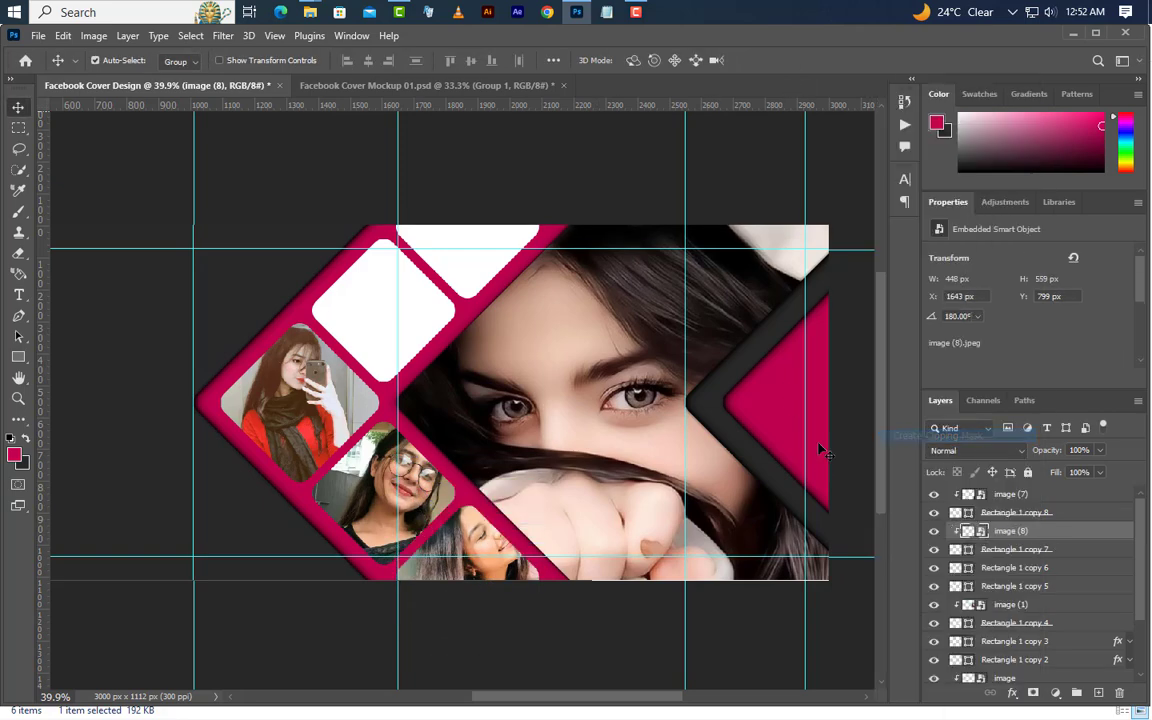
{"action": "key", "text": "Down"}
{"action": "key", "text": "Down"}
{"action": "key", "text": "Down"}
{"action": "key", "text": "Down"}
{"action": "key", "text": "Down"}
{"action": "key", "text": "Down"}
{"action": "key", "text": "Down"}
{"action": "key", "text": "Down"}
{"action": "key", "text": "Down"}
{"action": "key", "text": "Down"}
{"action": "key", "text": "Down"}
{"action": "key", "text": "Down"}
{"action": "key", "text": "Down"}
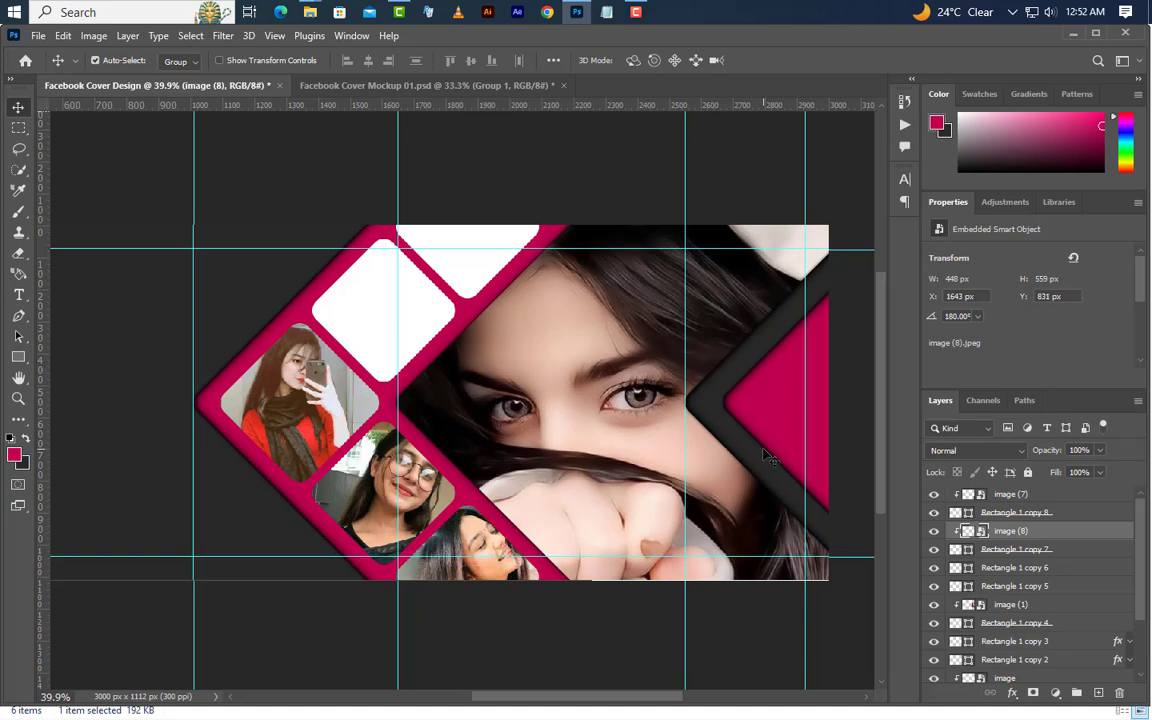
Place image (3).jpeg from File Explorer over Rectangle 1 copy 5, flipped horizontally and scaled to about 466 × 621 px
{"action": "left_click", "coordinate": [428, 481]}
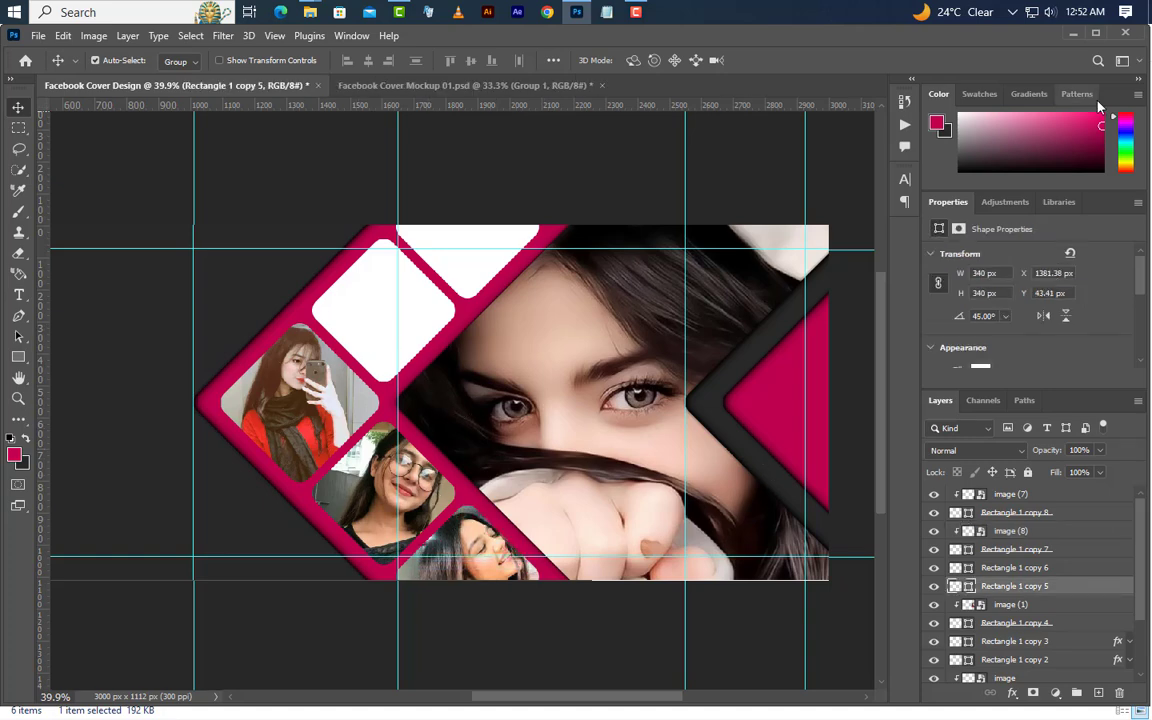
{"action": "left_click", "coordinate": [1073, 36]}
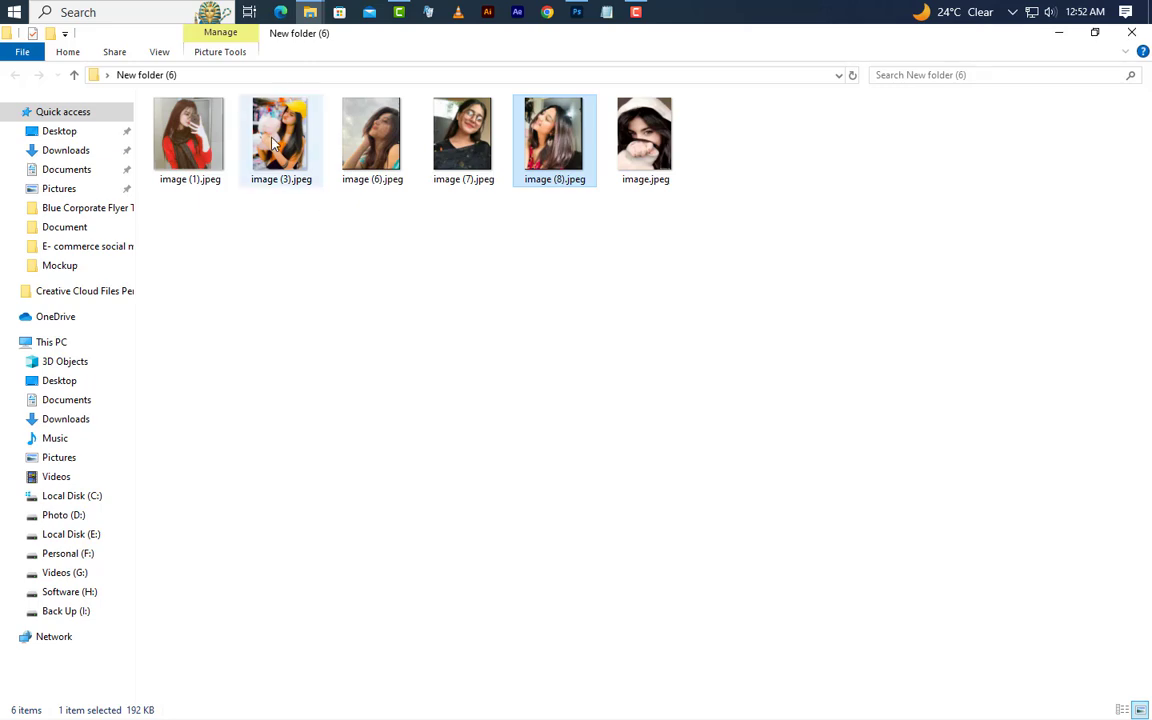
{"action": "left_click_drag", "start_coordinate": [280, 135], "coordinate": [420, 368]}
{"action": "right_click", "coordinate": [490, 418]}
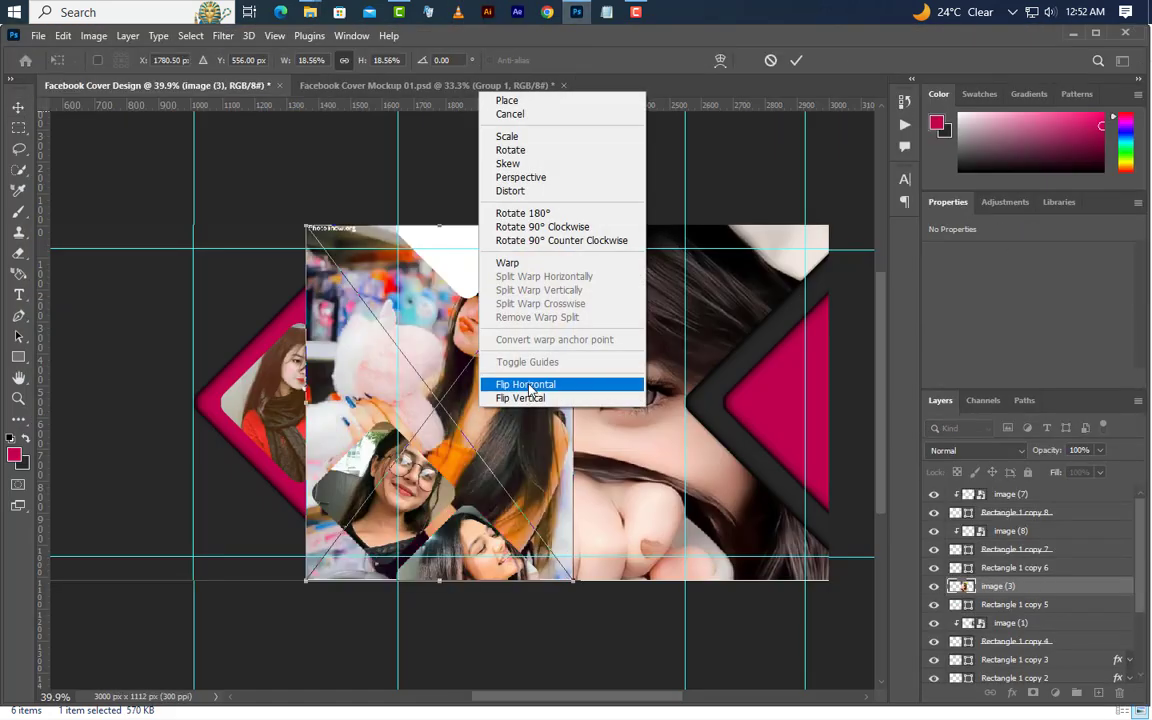
{"action": "left_click", "coordinate": [530, 384]}
{"action": "left_click_drag", "start_coordinate": [568, 402], "coordinate": [447, 340]}
{"action": "left_click", "coordinate": [796, 60]}
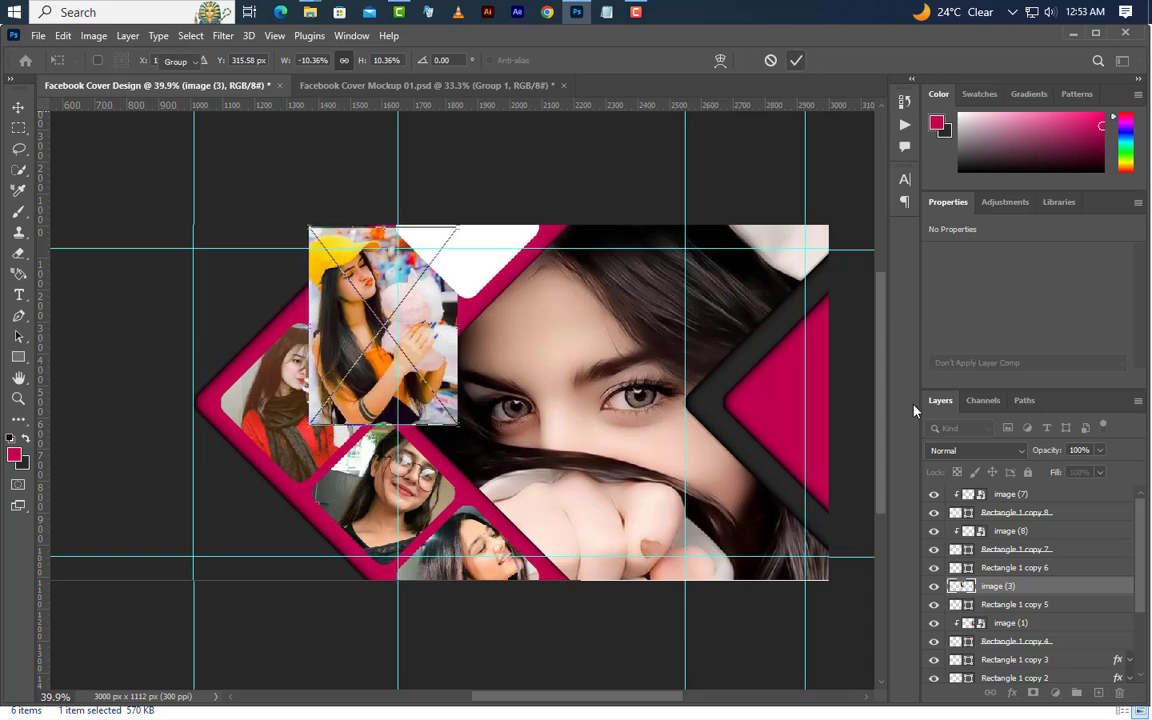
Clip the image (3) photo to Rectangle 1 copy 5 and nudge it down to about Y 42 px
{"action": "right_click", "coordinate": [1076, 595]}
{"action": "left_click", "coordinate": [1000, 437]}
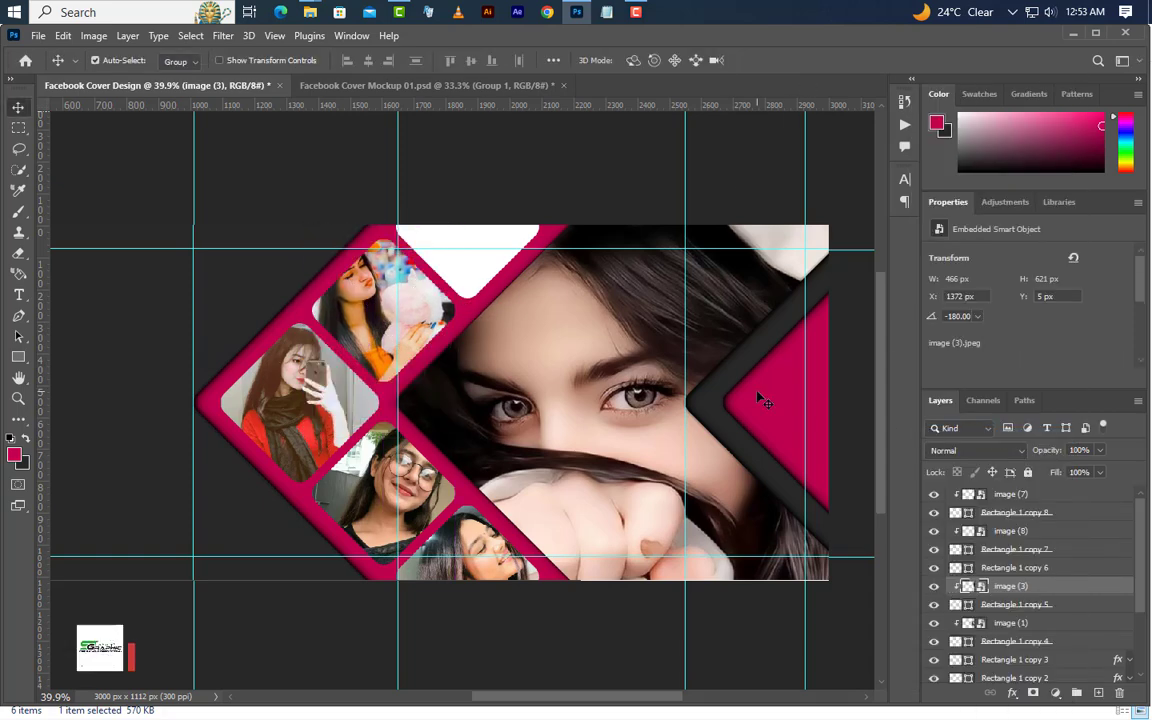
{"action": "key", "text": "Down"}
{"action": "key", "text": "Down"}
{"action": "key", "text": "Down"}
{"action": "key", "text": "Down"}
{"action": "key", "text": "Down"}
{"action": "key", "text": "Down"}
{"action": "key", "text": "Down"}
{"action": "key", "text": "Down"}
{"action": "key", "text": "Down"}
{"action": "key", "text": "Down"}
{"action": "key", "text": "Down"}
{"action": "key", "text": "Down"}
{"action": "key", "text": "Down"}
{"action": "key", "text": "Down"}
{"action": "key", "text": "Down"}
{"action": "key", "text": "Down"}
{"action": "key", "text": "Down"}
{"action": "key", "text": "Down"}
{"action": "key", "text": "Down"}
{"action": "key", "text": "Down"}
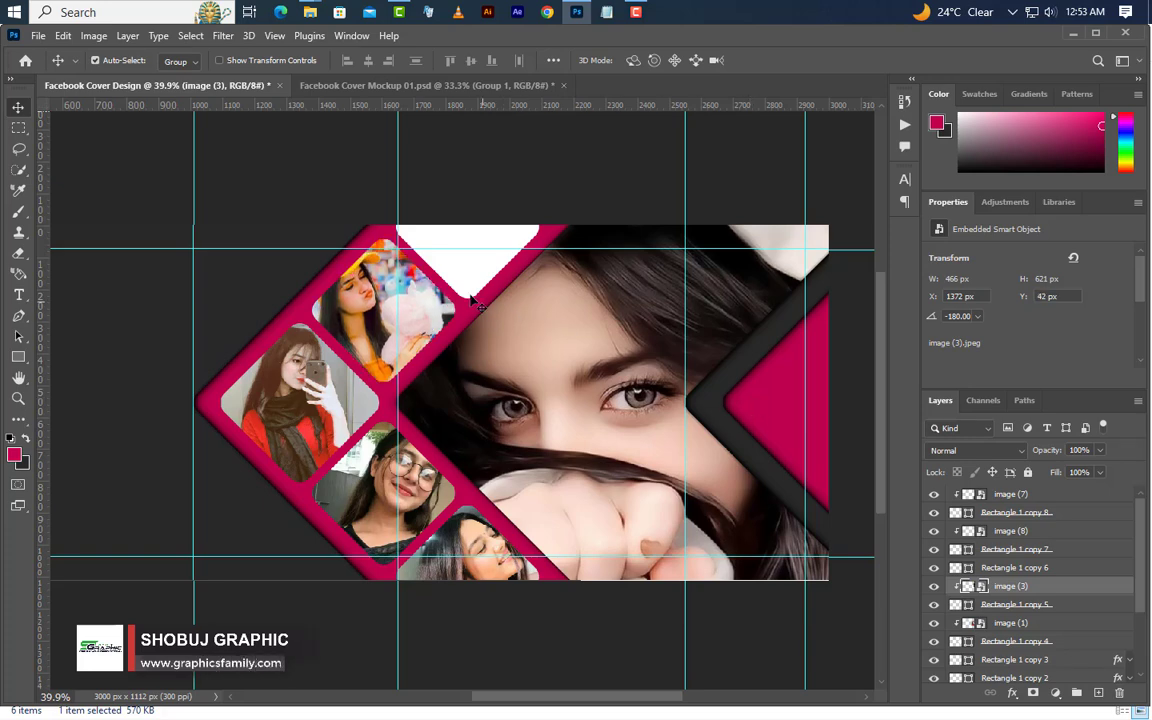
Place image (6).jpeg from File Explorer over Rectangle 1 copy 6, scaled to about 448 × 560 px
{"action": "left_click", "coordinate": [471, 300]}
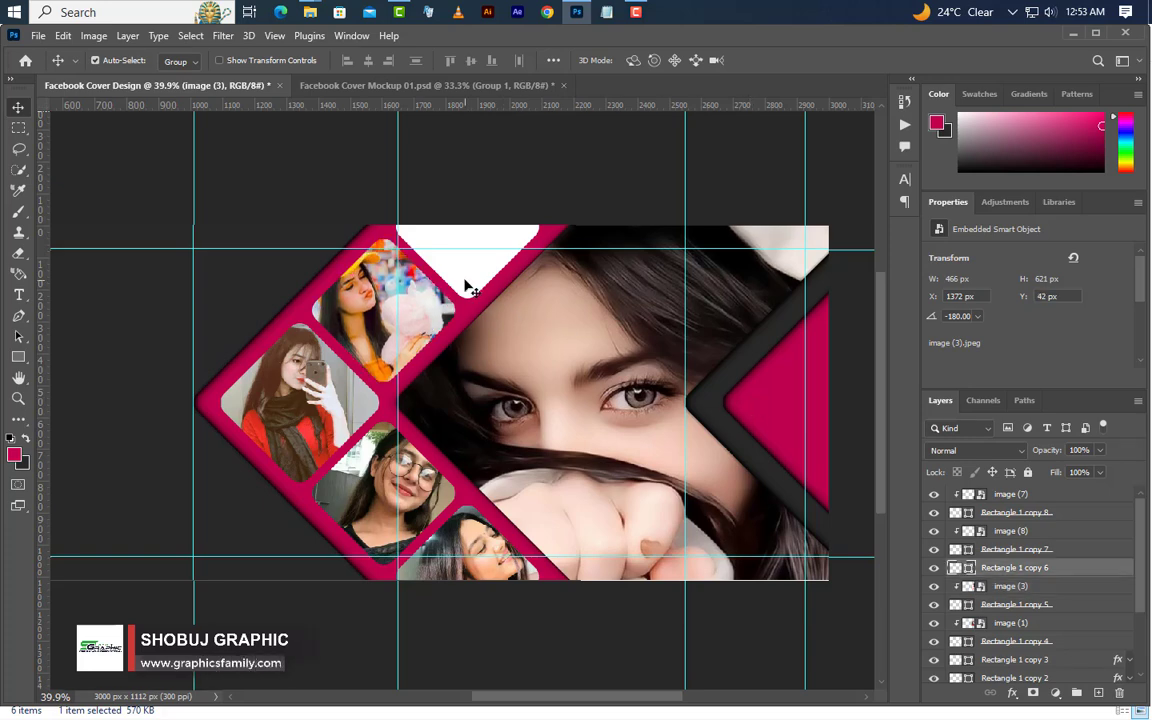
{"action": "left_click", "coordinate": [1074, 35]}
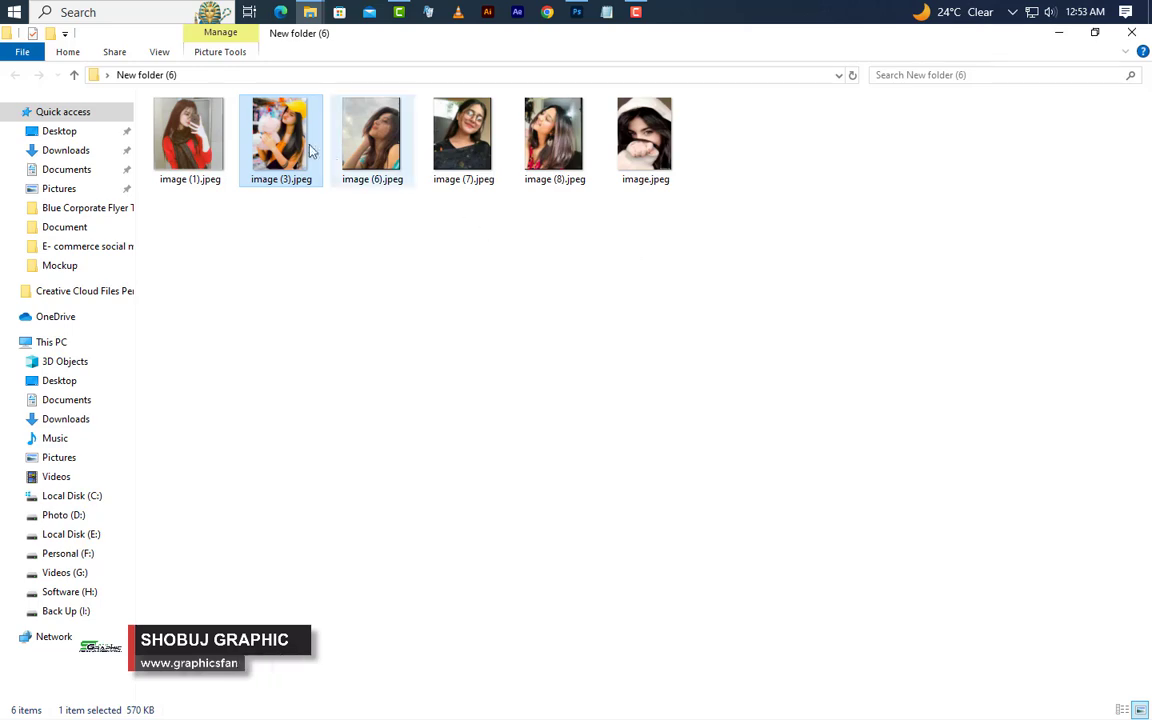
{"action": "left_click_drag", "start_coordinate": [370, 135], "coordinate": [540, 303]}
{"action": "left_click_drag", "start_coordinate": [544, 408], "coordinate": [538, 261]}
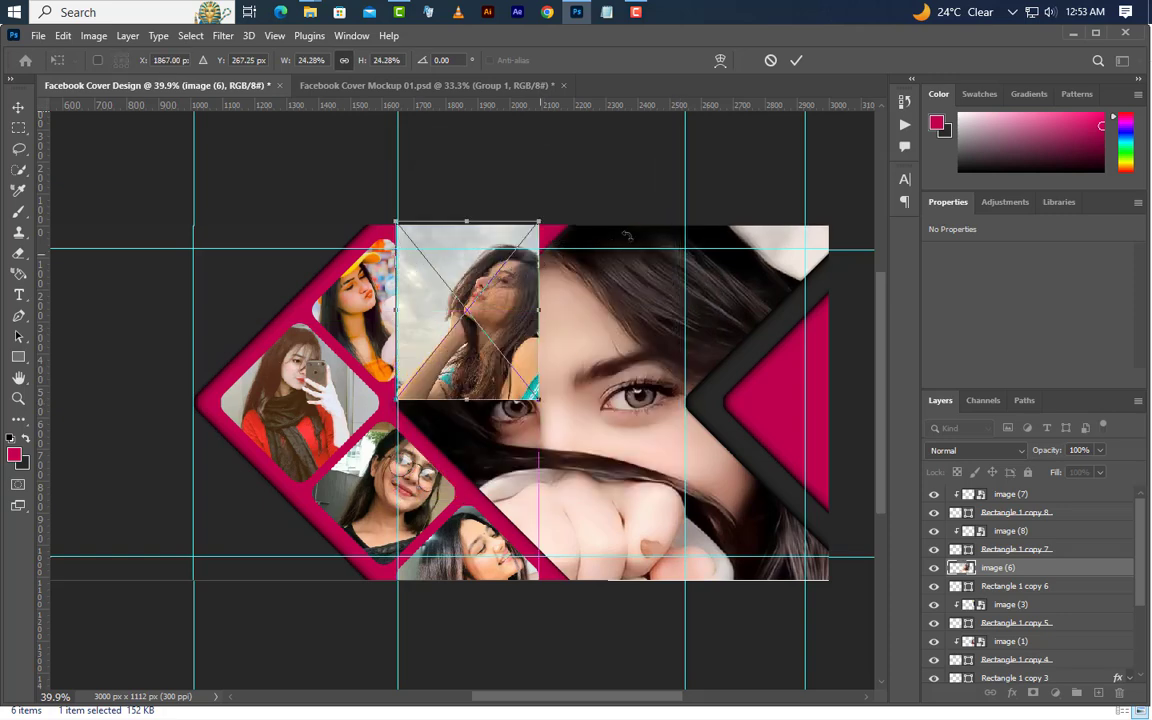
{"action": "left_click", "coordinate": [796, 60]}
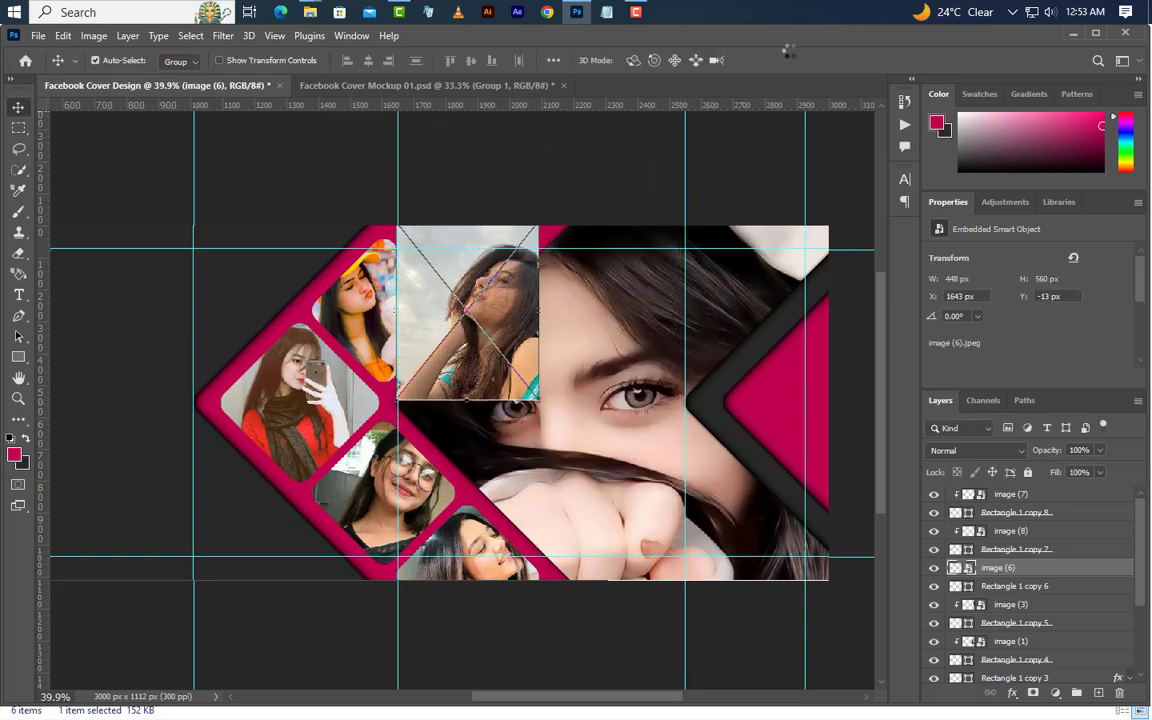
Clip the image (6) photo to Rectangle 1 copy 6 and nudge it up to about Y -113 px
{"action": "right_click", "coordinate": [1093, 569]}
{"action": "left_click", "coordinate": [985, 434]}
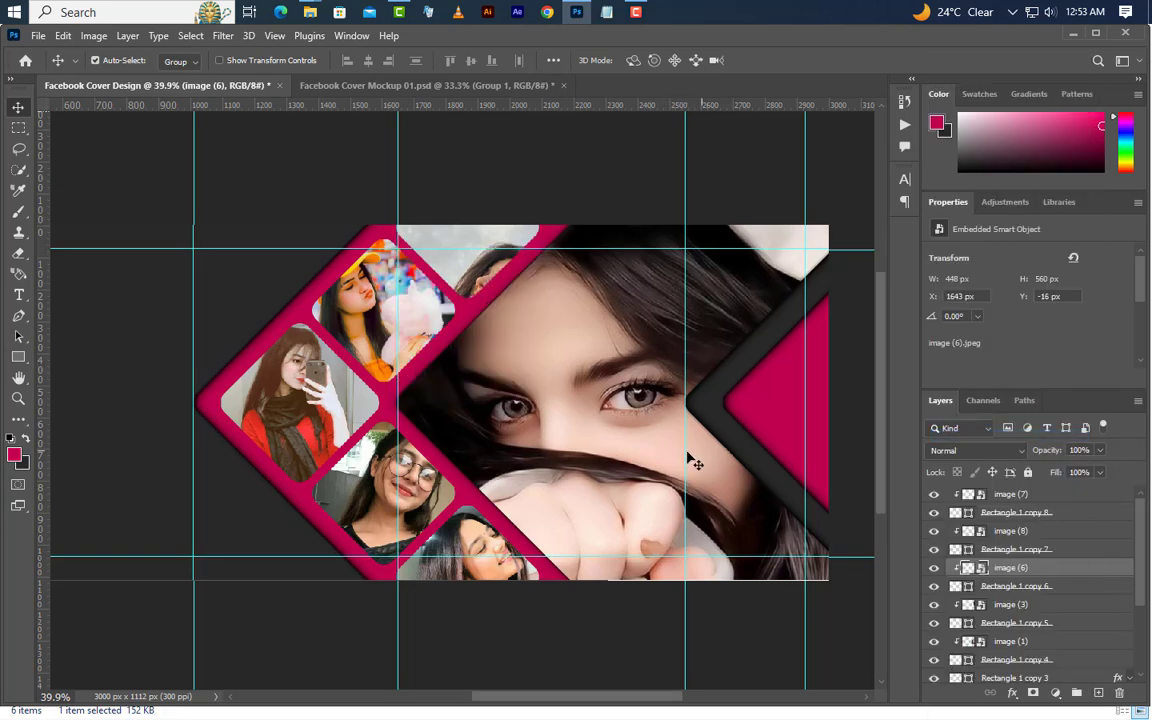
{"action": "key", "text": "Up"}
{"action": "key", "text": "Up"}
{"action": "key", "text": "Up"}
{"action": "key", "text": "Up"}
{"action": "key", "text": "Up"}
{"action": "key", "text": "shift+Up"}
{"action": "key", "text": "shift+Up"}
{"action": "key", "text": "shift+Up"}
{"action": "key", "text": "shift+Up"}
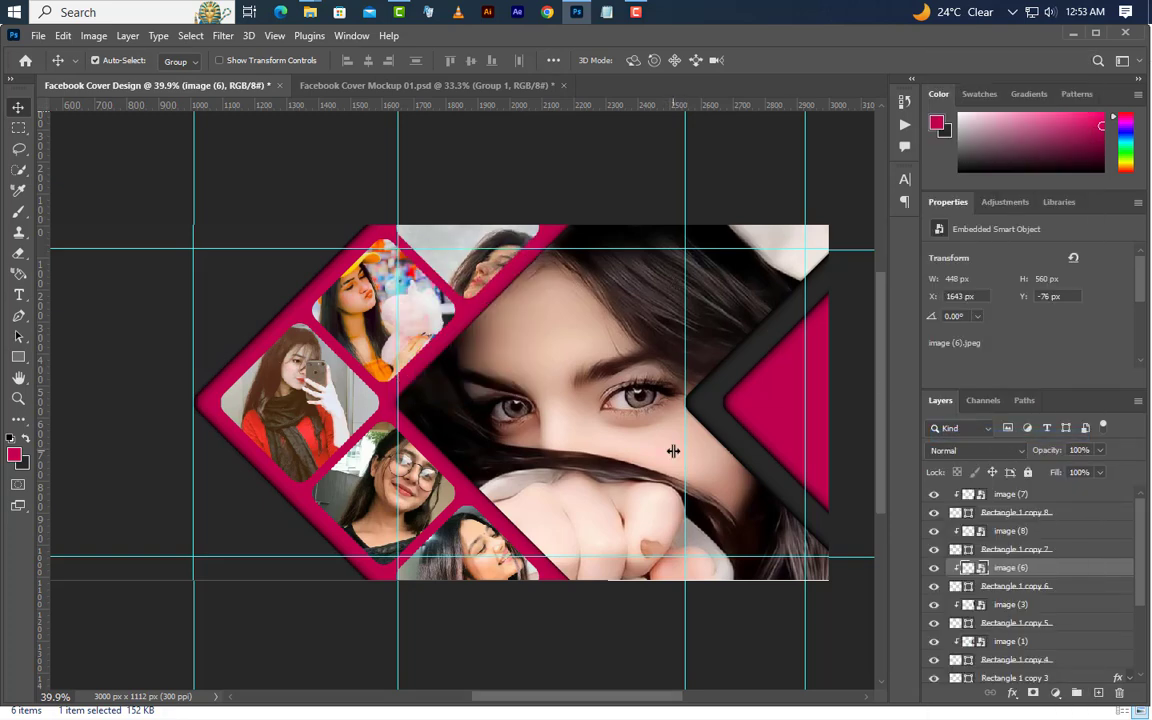
{"action": "key", "text": "Up"}
{"action": "key", "text": "Up"}
{"action": "key", "text": "Up"}
{"action": "key", "text": "Up"}
{"action": "key", "text": "Up"}
{"action": "key", "text": "Up"}
{"action": "key", "text": "Up"}
{"action": "key", "text": "Up"}
{"action": "key", "text": "Up"}
{"action": "key", "text": "Up"}
{"action": "key", "text": "Up"}
{"action": "key", "text": "Up"}
{"action": "key", "text": "Up"}
{"action": "key", "text": "Up"}
{"action": "key", "text": "Up"}
{"action": "key", "text": "Up"}
{"action": "key", "text": "Up"}
{"action": "key", "text": "Up"}
{"action": "key", "text": "Up"}
{"action": "key", "text": "Up"}
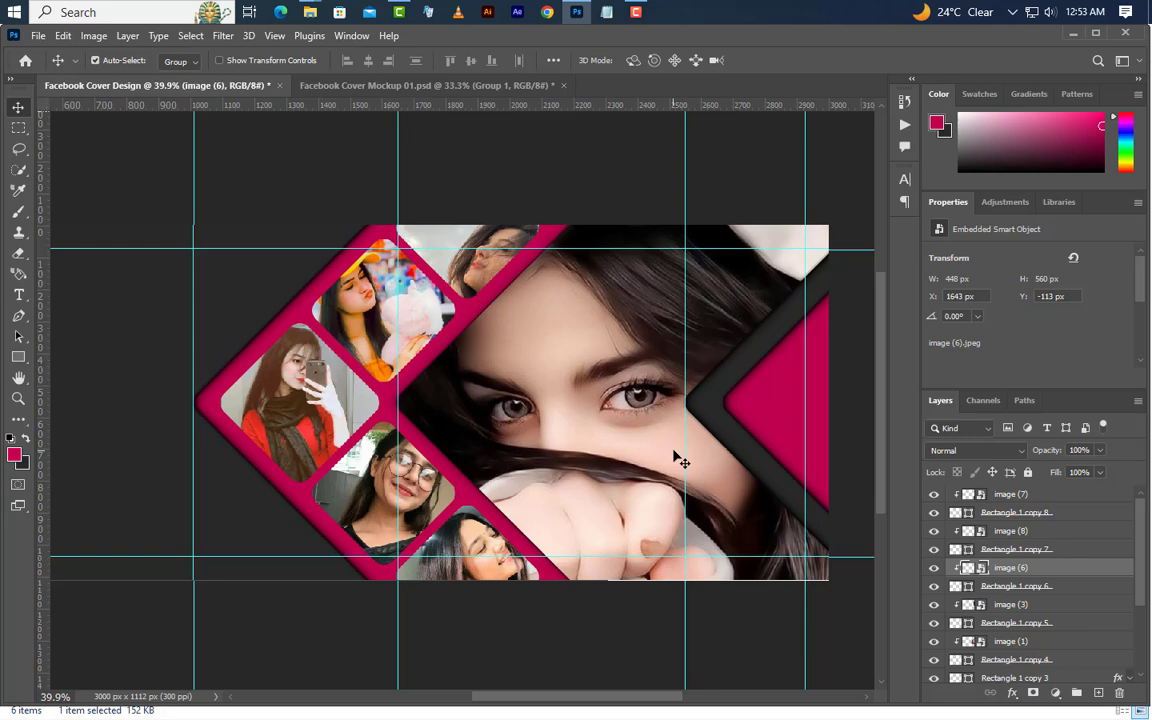
Group all the small photo squares and their clipped images, from image (7) down to Rectangle 1 copy 4
{"action": "left_click", "coordinate": [1018, 497]}
{"action": "left_click", "coordinate": [1041, 513], "text": "ctrl"}
{"action": "left_click", "coordinate": [1041, 534], "text": "ctrl"}
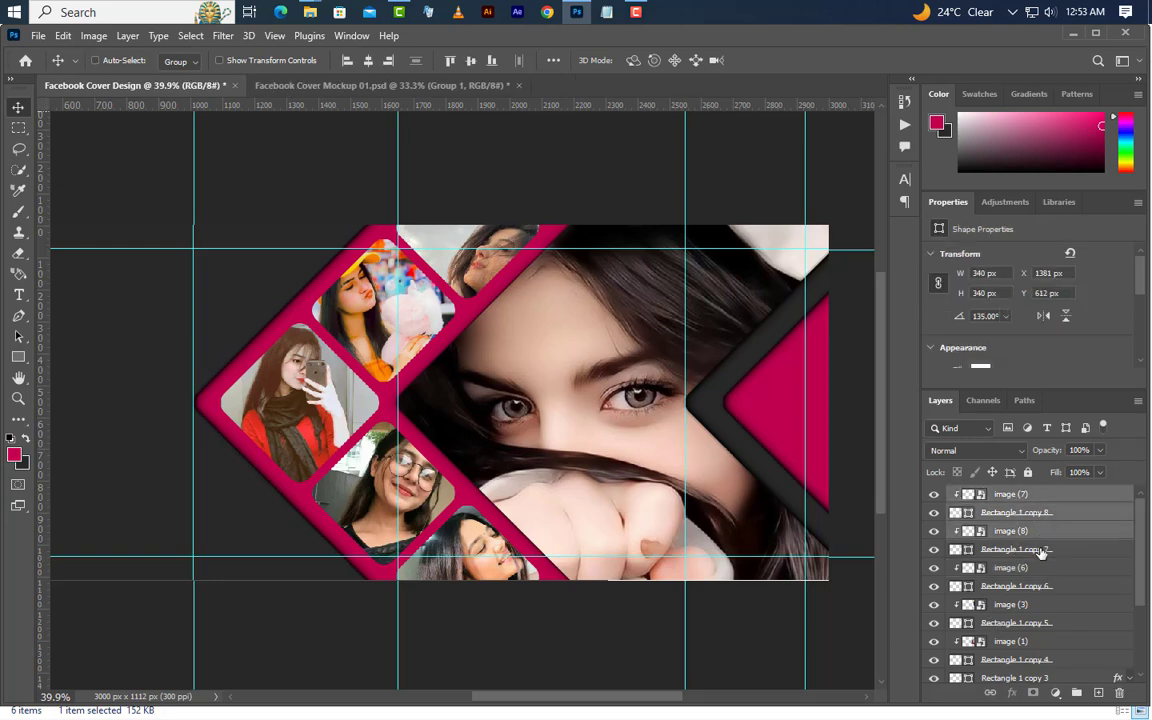
{"action": "left_click", "coordinate": [1041, 551], "text": "ctrl"}
{"action": "left_click", "coordinate": [1041, 568], "text": "ctrl"}
{"action": "left_click", "coordinate": [1041, 588], "text": "ctrl"}
{"action": "left_click", "coordinate": [1041, 610], "text": "ctrl"}
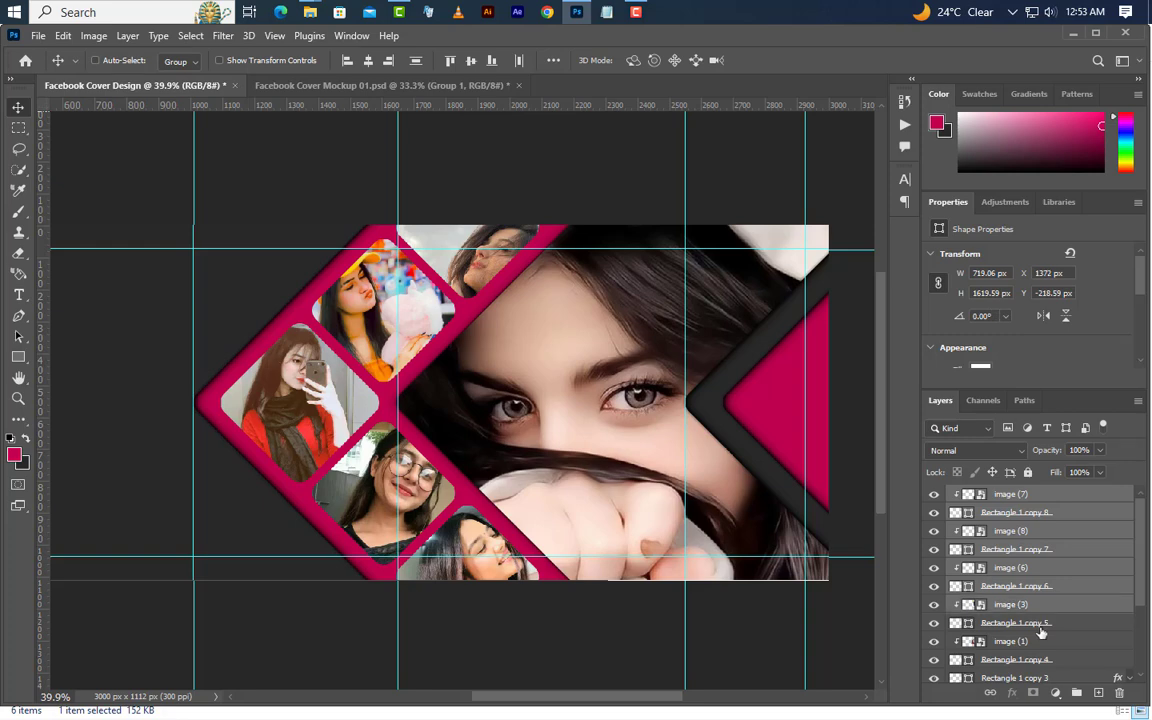
{"action": "left_click", "coordinate": [1040, 627], "text": "ctrl"}
{"action": "left_click", "coordinate": [1040, 646], "text": "ctrl"}
{"action": "left_click", "coordinate": [1037, 665], "text": "ctrl"}
{"action": "scroll", "coordinate": [1047, 650], "scroll_direction": "down", "scroll_amount": 2}
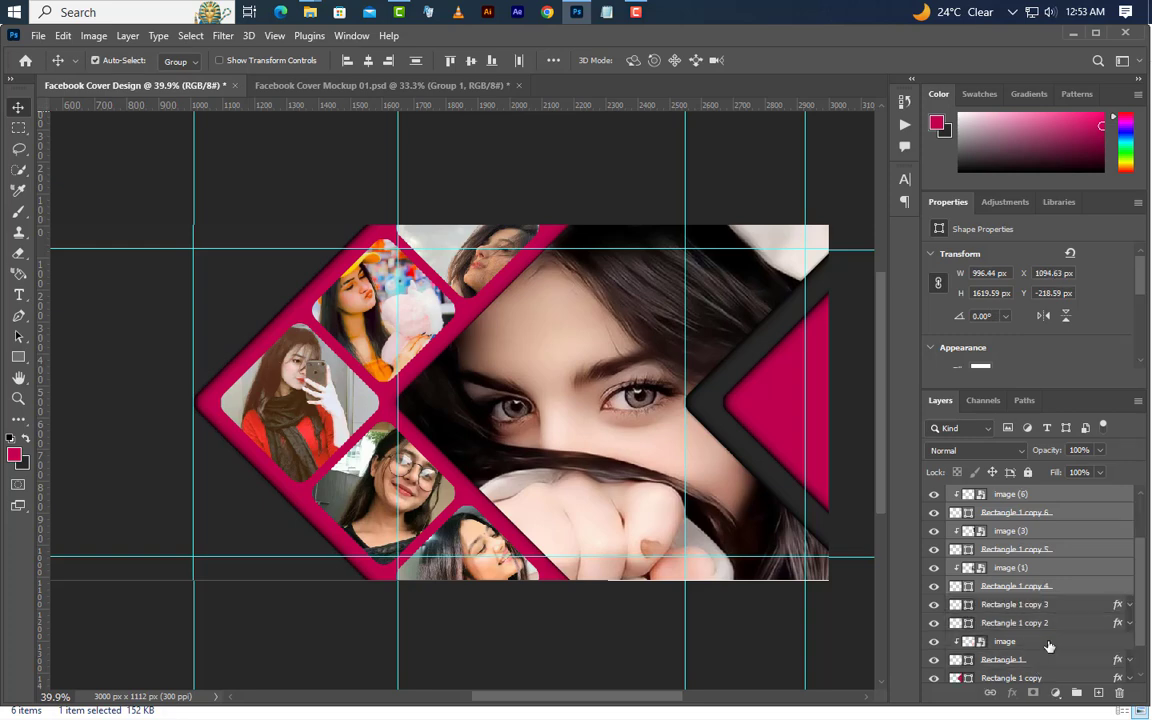
{"action": "scroll", "coordinate": [1048, 646], "scroll_direction": "down", "scroll_amount": 1}
{"action": "left_click", "coordinate": [934, 568]}
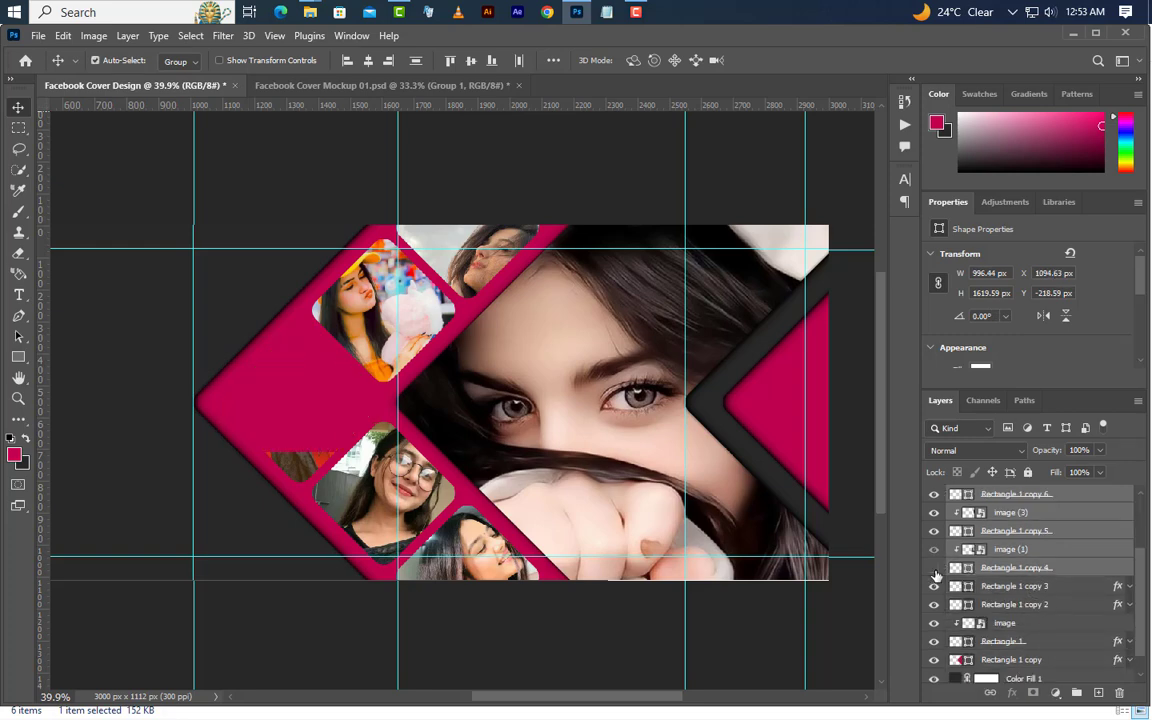
{"action": "left_click", "coordinate": [934, 568]}
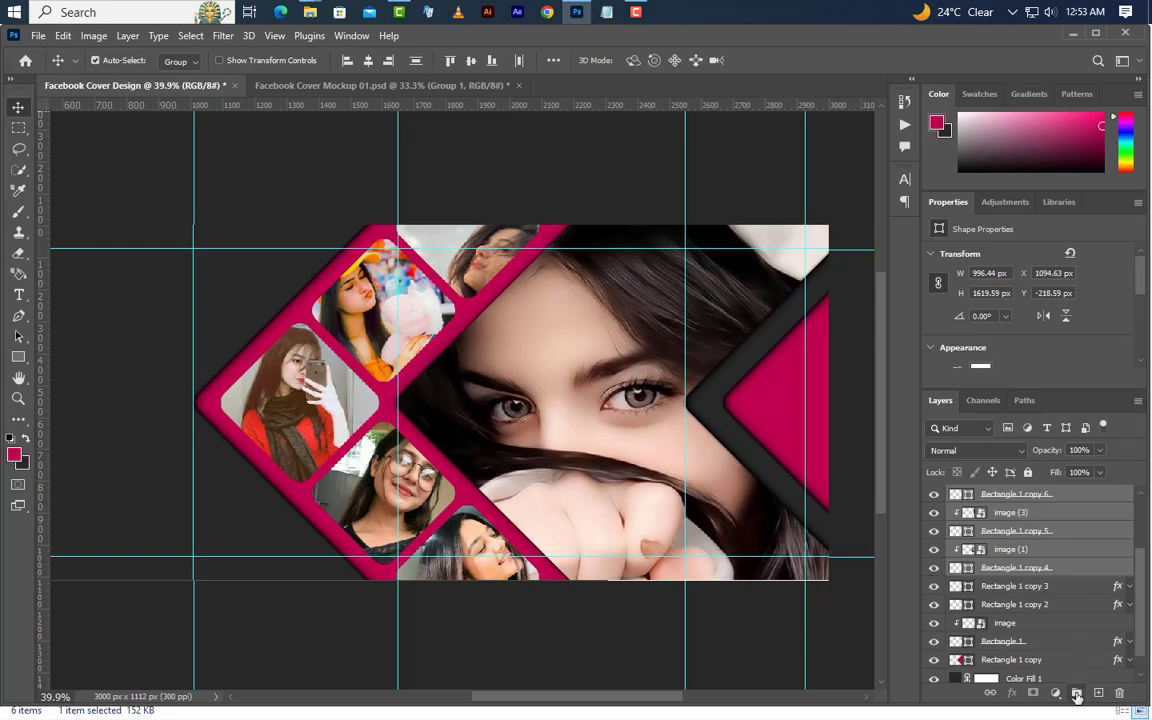
{"action": "left_click", "coordinate": [1076, 692]}
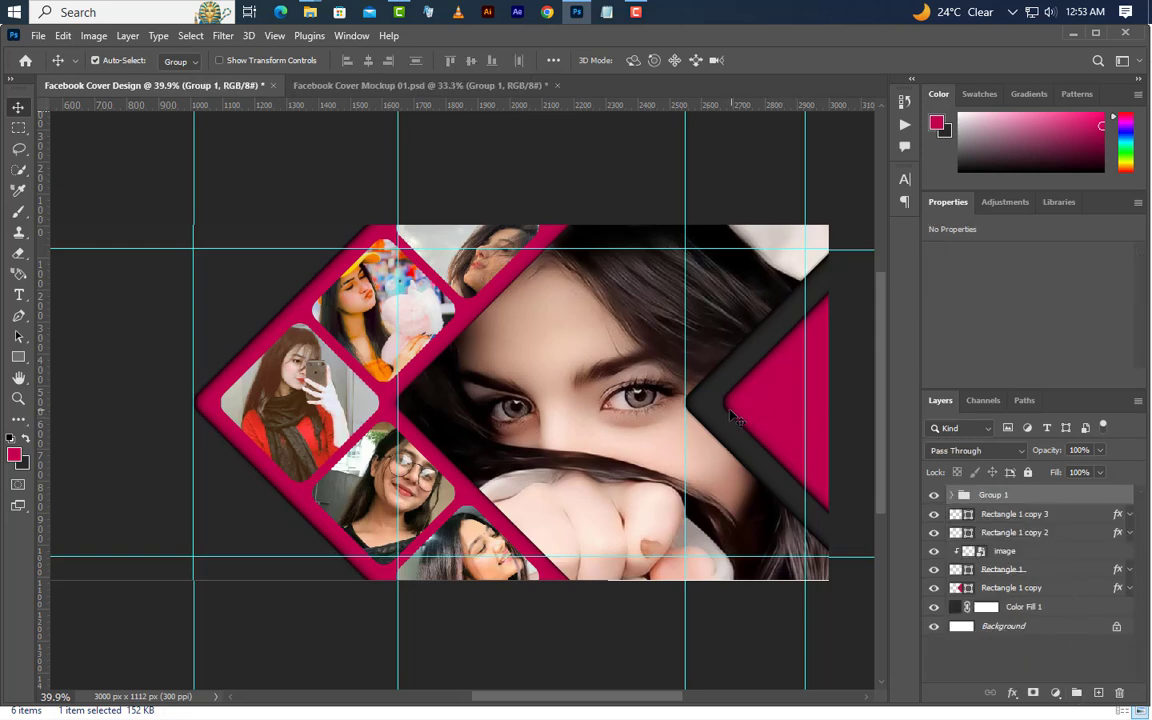
Copy the layer style from Rectangle 1 and paste it onto the group of small photo squares
{"action": "left_click", "coordinate": [968, 552]}
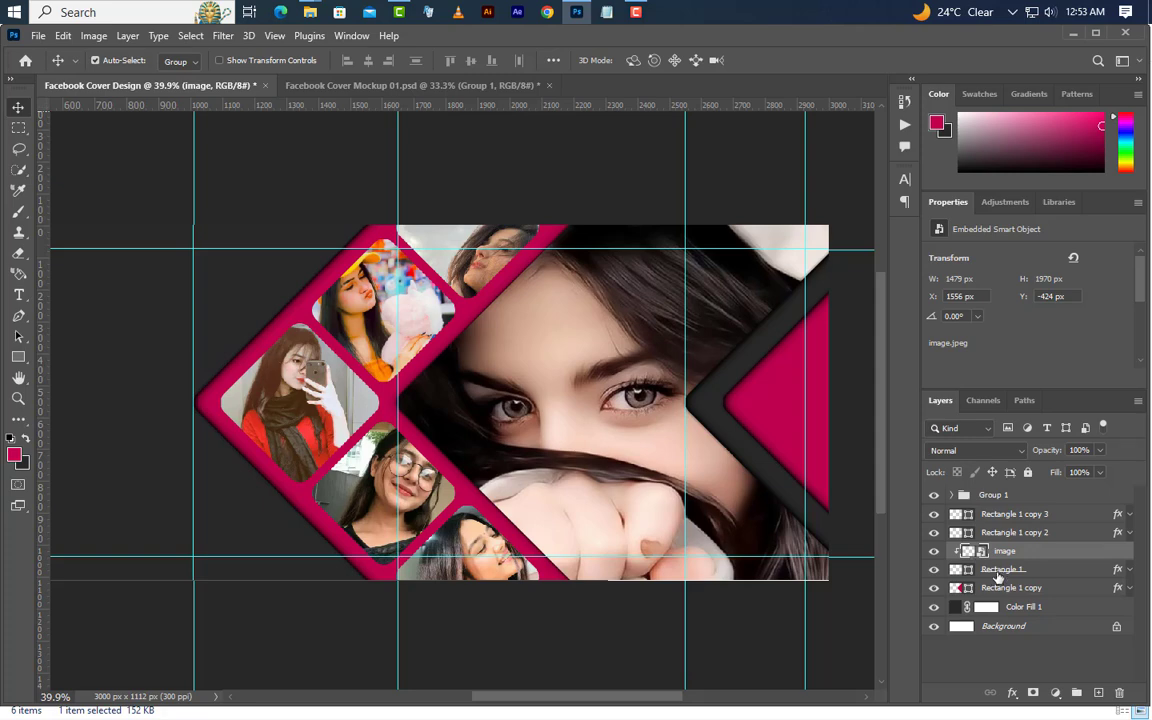
{"action": "left_click", "coordinate": [1085, 571]}
{"action": "right_click", "coordinate": [1085, 571]}
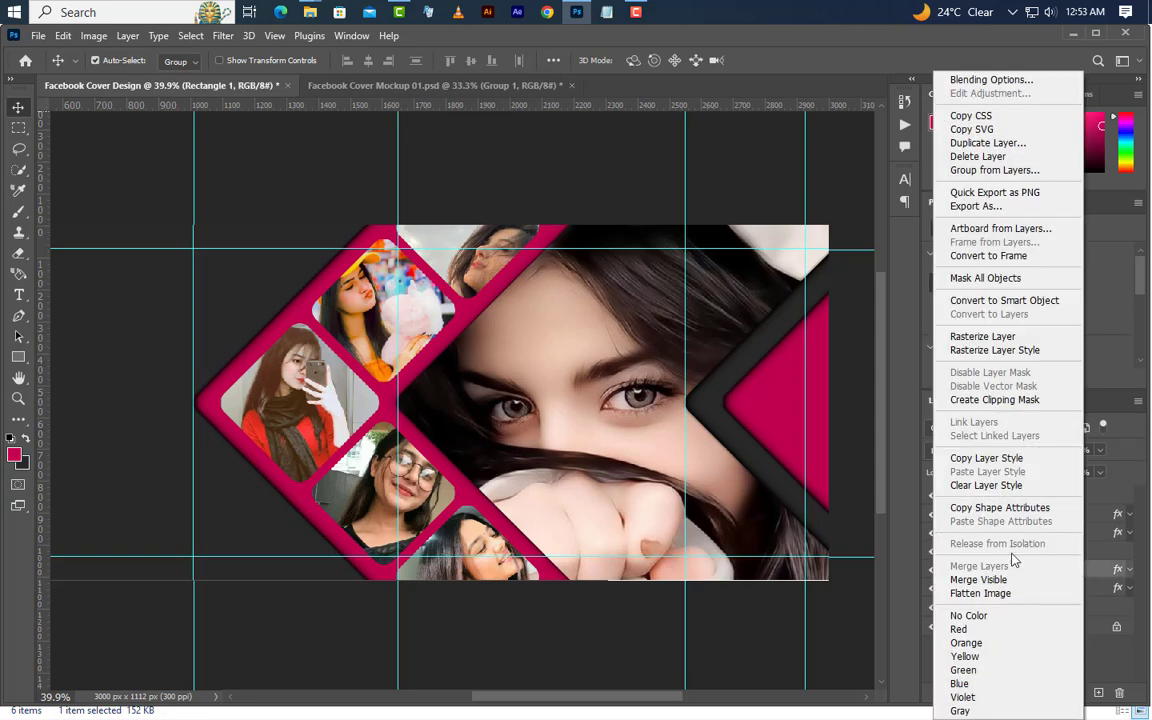
{"action": "left_click", "coordinate": [982, 458]}
{"action": "left_click", "coordinate": [1000, 495]}
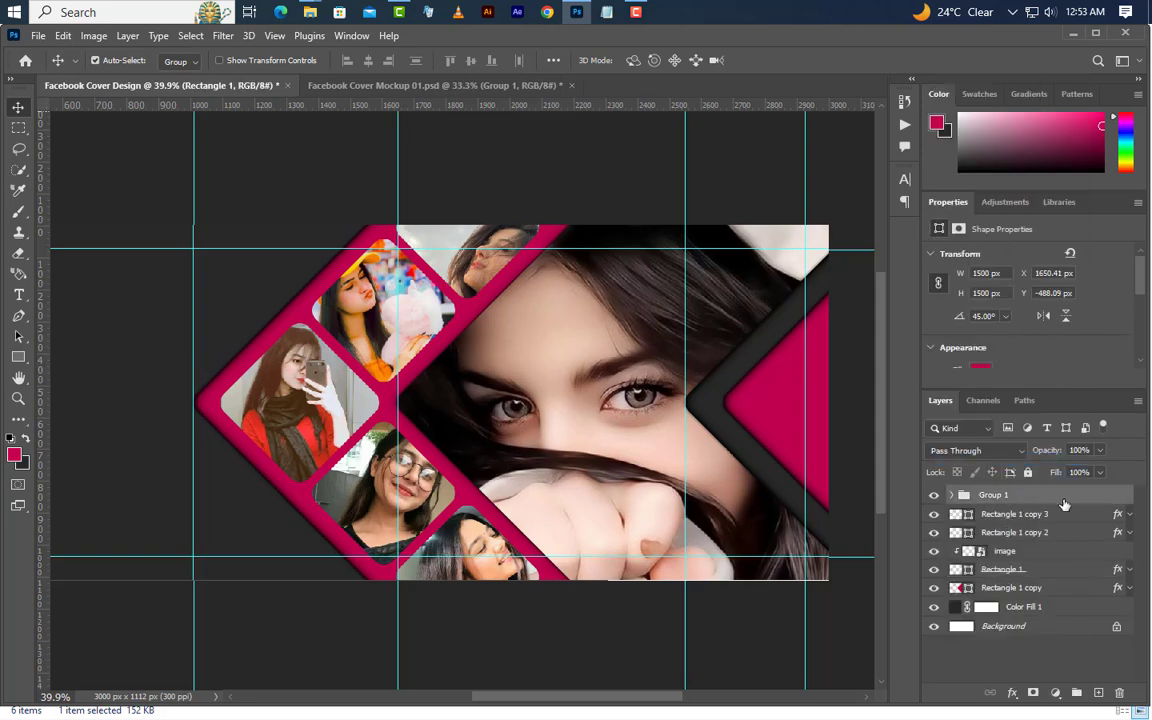
{"action": "right_click", "coordinate": [1060, 495]}
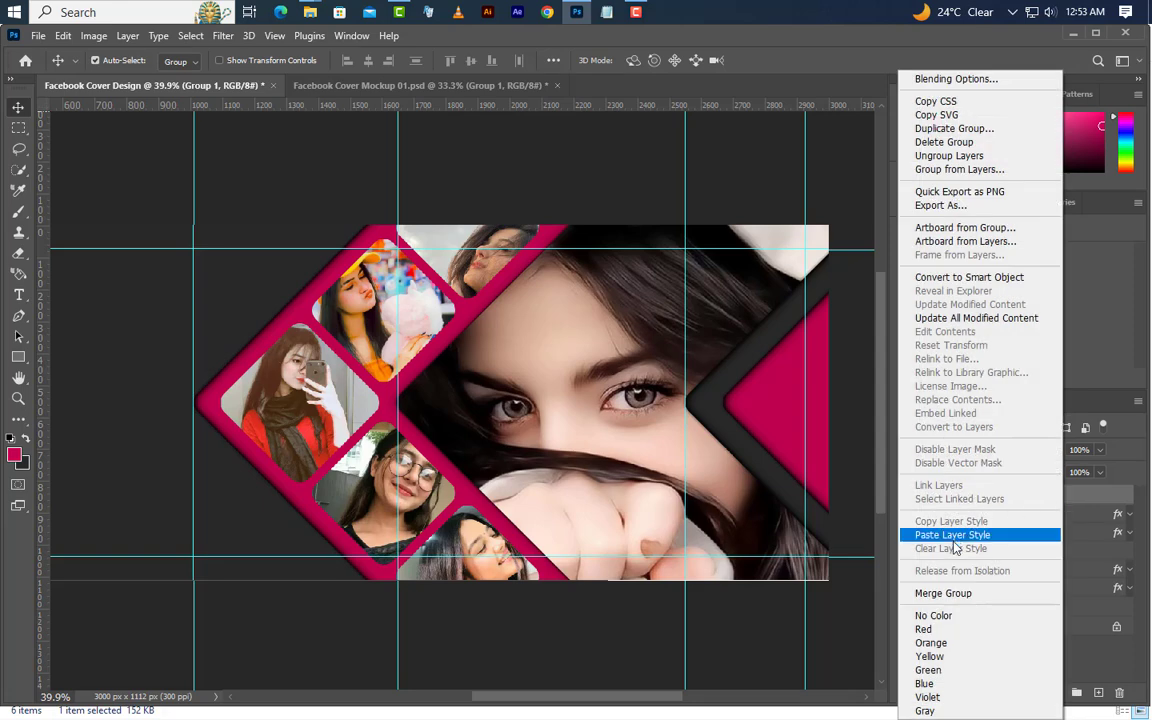
{"action": "left_click", "coordinate": [953, 535]}
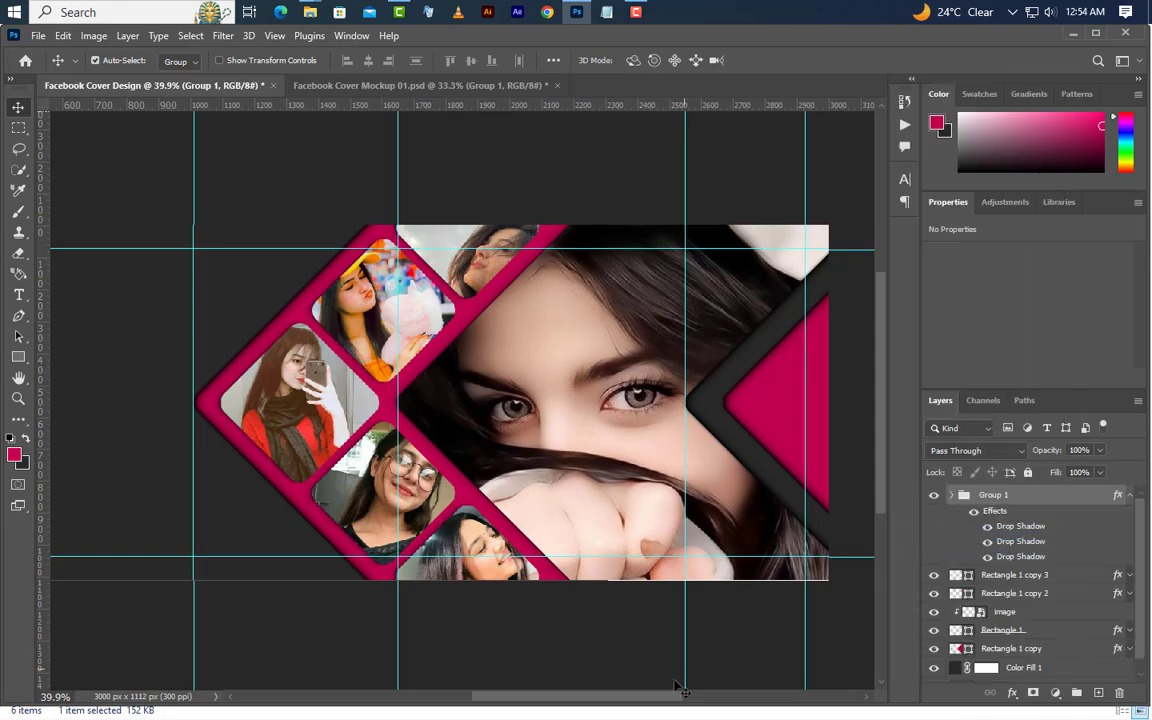
Place Logo 01.png from File Explorer on the cover's empty dark area, at X 75 px and Y 75 px along the guides
{"action": "left_click_drag", "start_coordinate": [668, 698], "coordinate": [613, 697]}
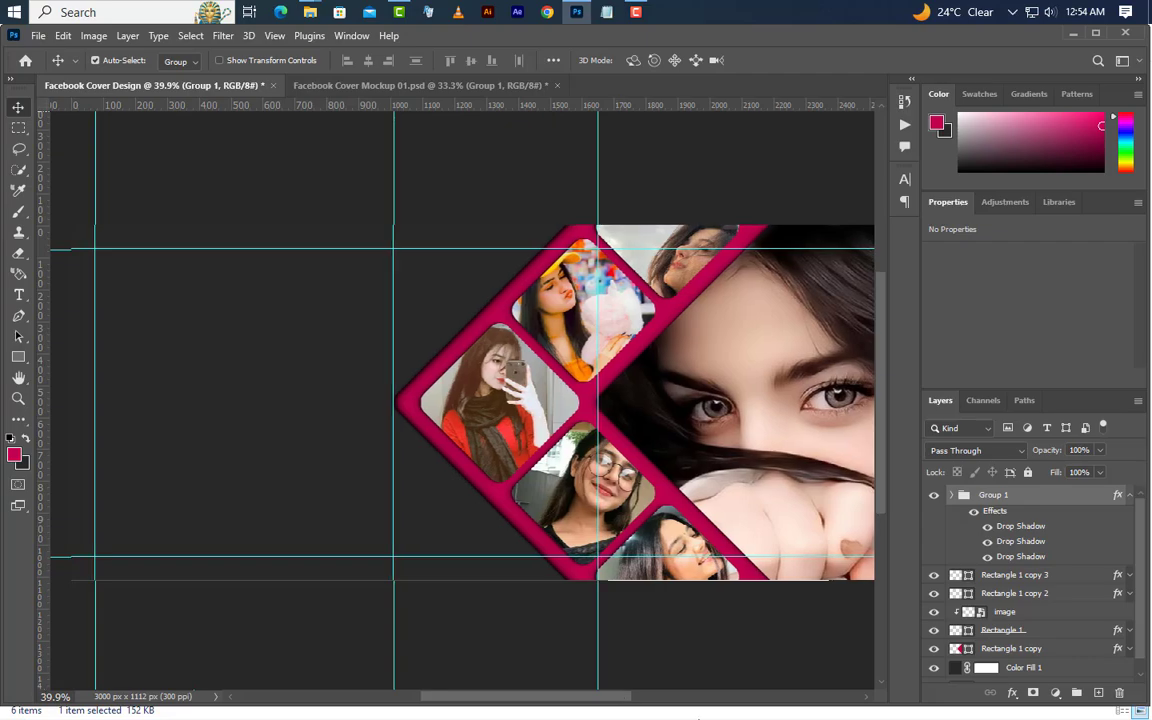
{"action": "left_click", "coordinate": [581, 16]}
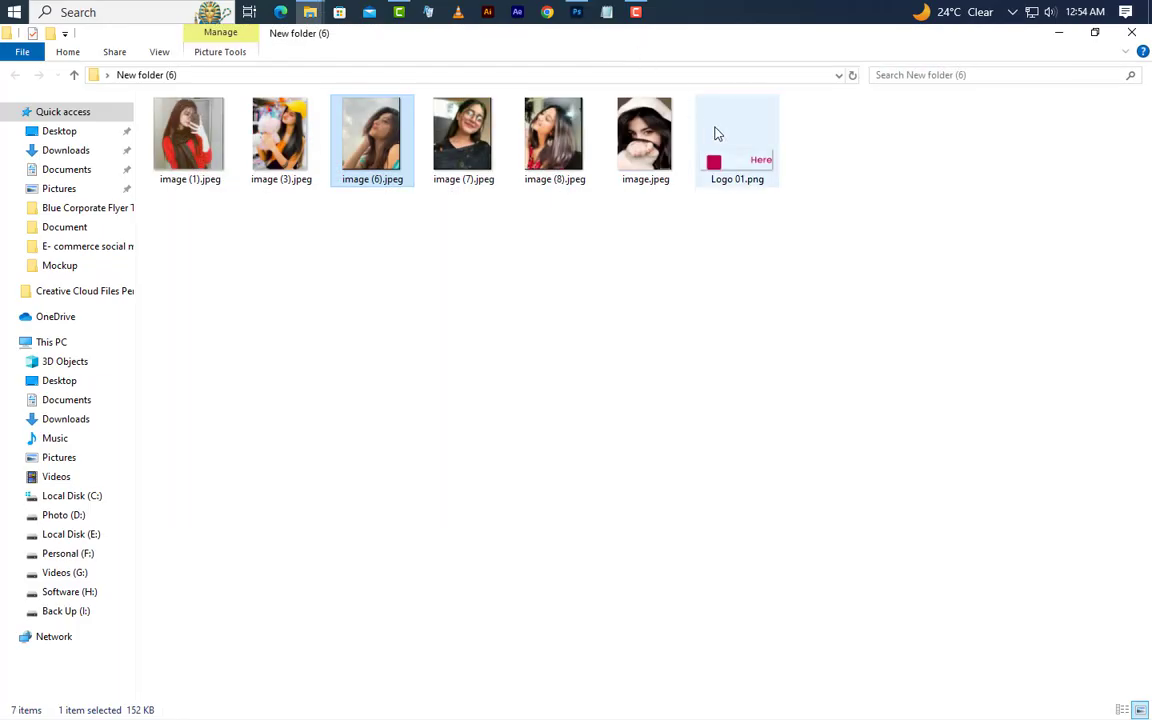
{"action": "left_click_drag", "start_coordinate": [718, 140], "coordinate": [410, 395]}
{"action": "left_click_drag", "start_coordinate": [497, 405], "coordinate": [187, 273]}
{"action": "left_click", "coordinate": [796, 61]}
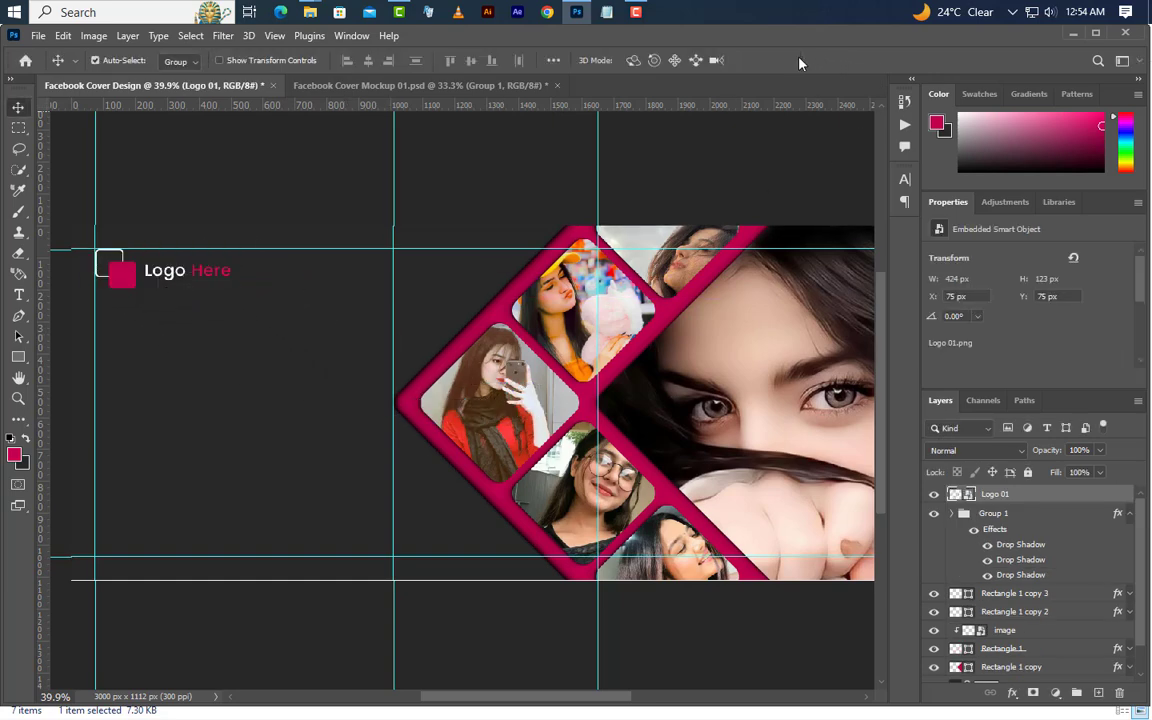
Add the text "CREATIVE" in white 30 pt Poppins Regular below the logo
{"action": "left_click", "coordinate": [18, 295]}
{"action": "left_click", "coordinate": [173, 363]}
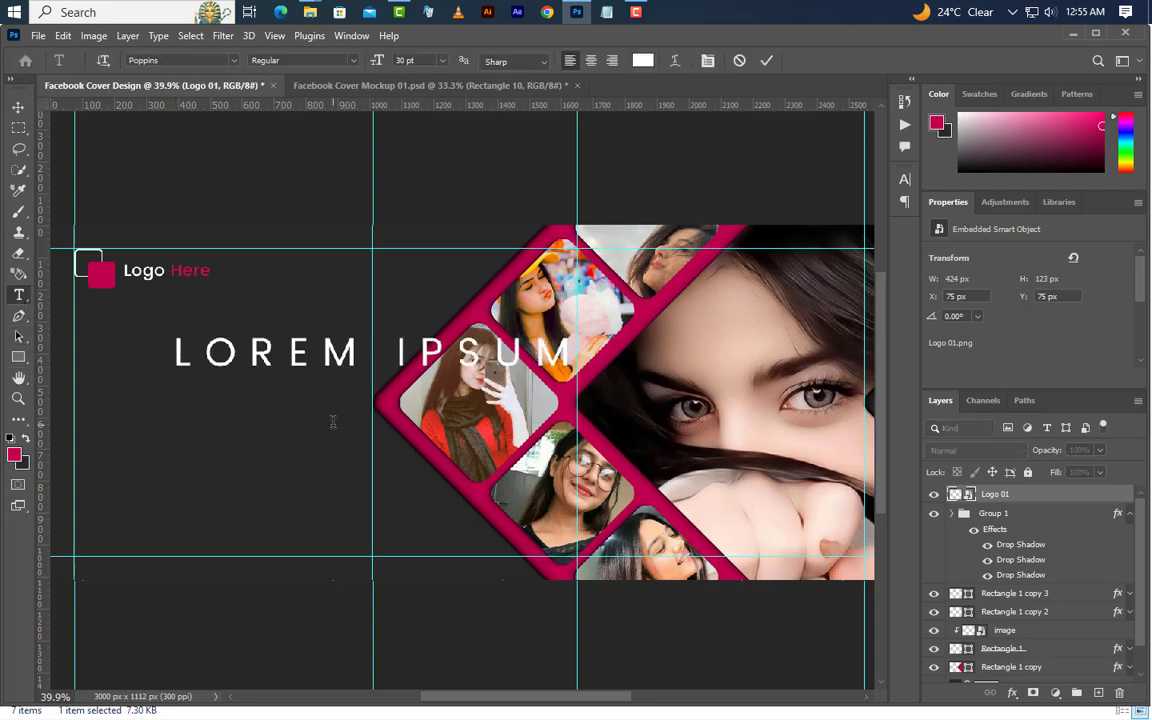
{"action": "type", "text": "CREATIVE"}
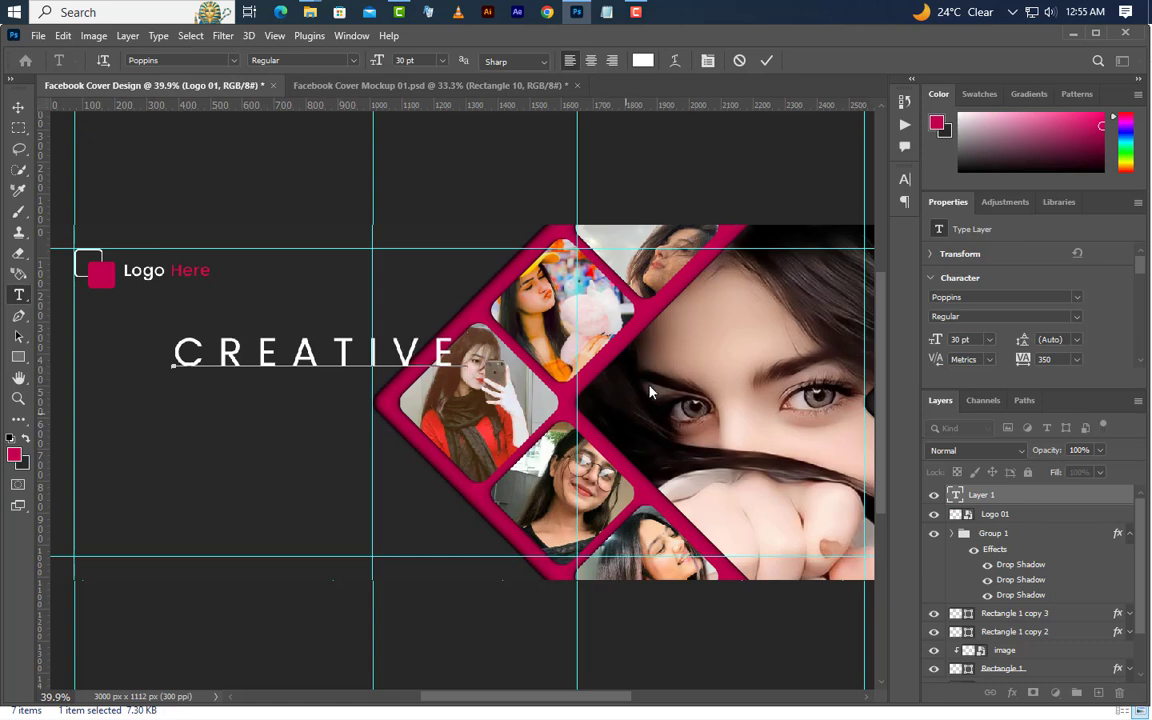
{"action": "left_click", "coordinate": [767, 61]}
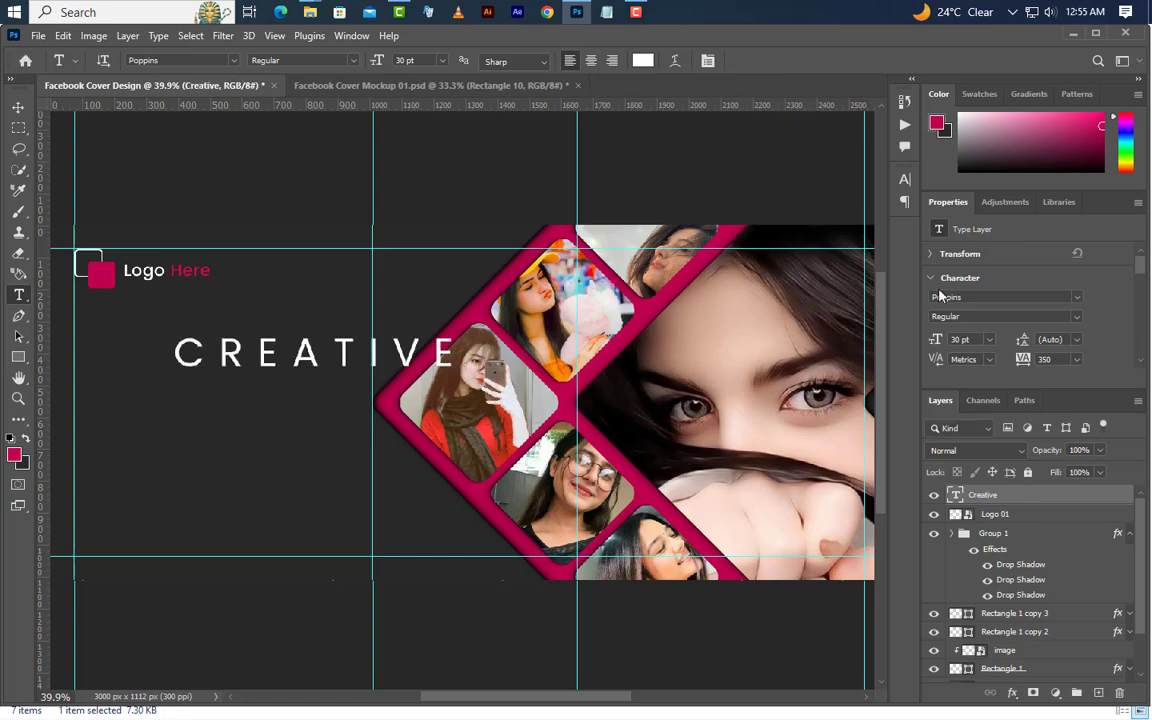
Set the CREATIVE text's size to 18.9 pt and move it up below the logo, close to the vertical guide near 1000 px
{"action": "left_click", "coordinate": [987, 300]}
{"action": "key", "text": "Tab"}
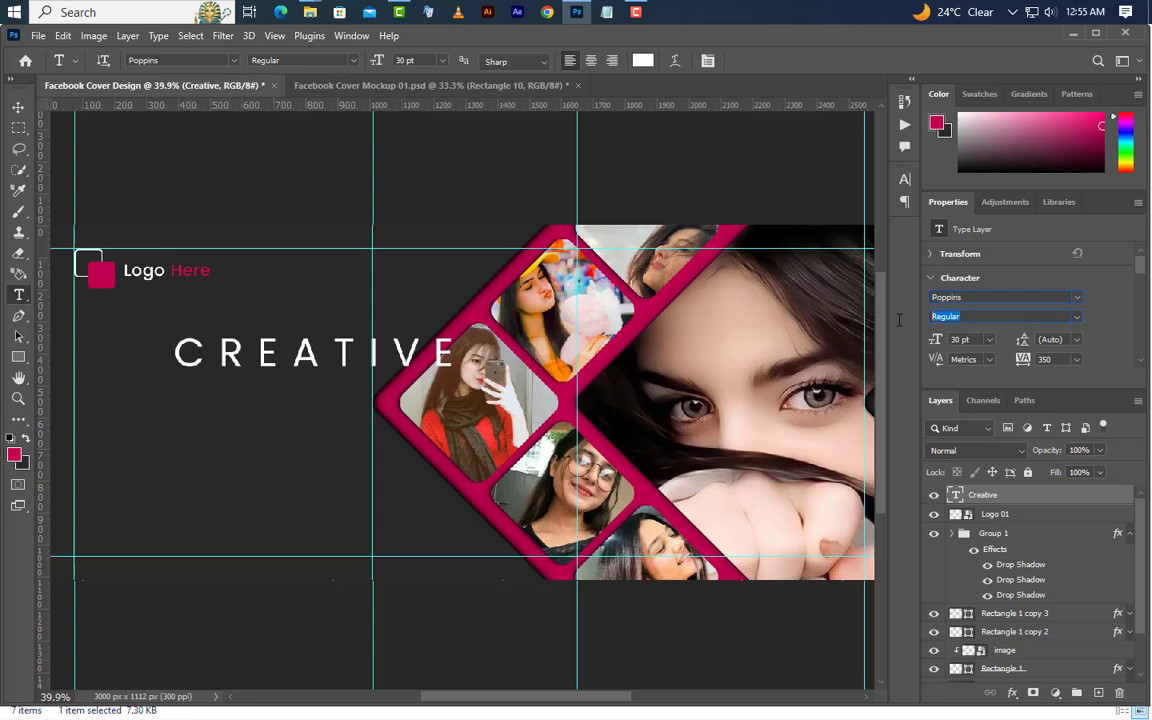
{"action": "left_click", "coordinate": [960, 340]}
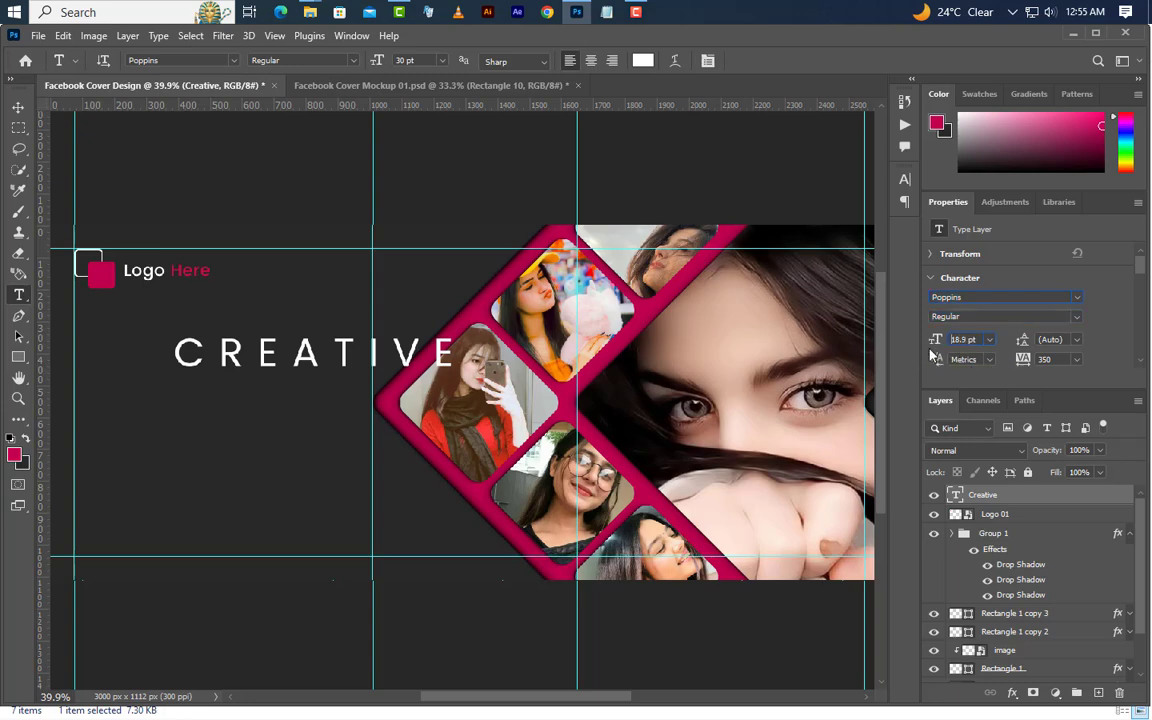
{"action": "key", "text": "Return"}
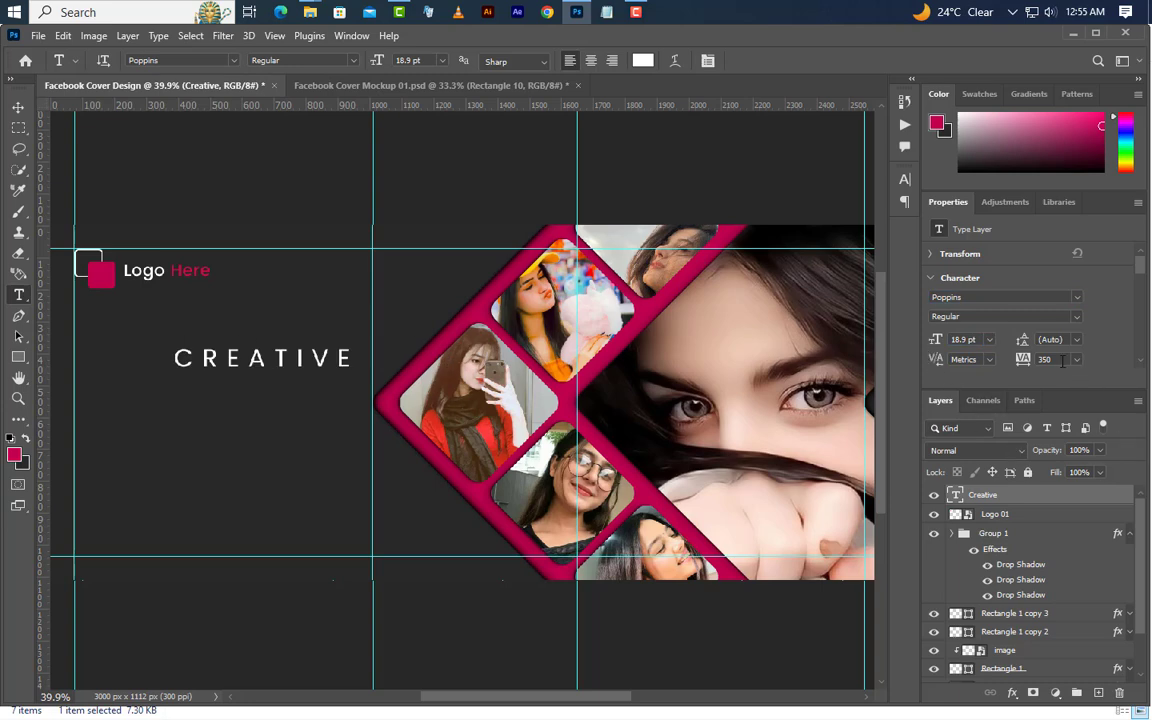
{"action": "left_click", "coordinate": [18, 106]}
{"action": "left_click_drag", "start_coordinate": [285, 366], "coordinate": [293, 340]}
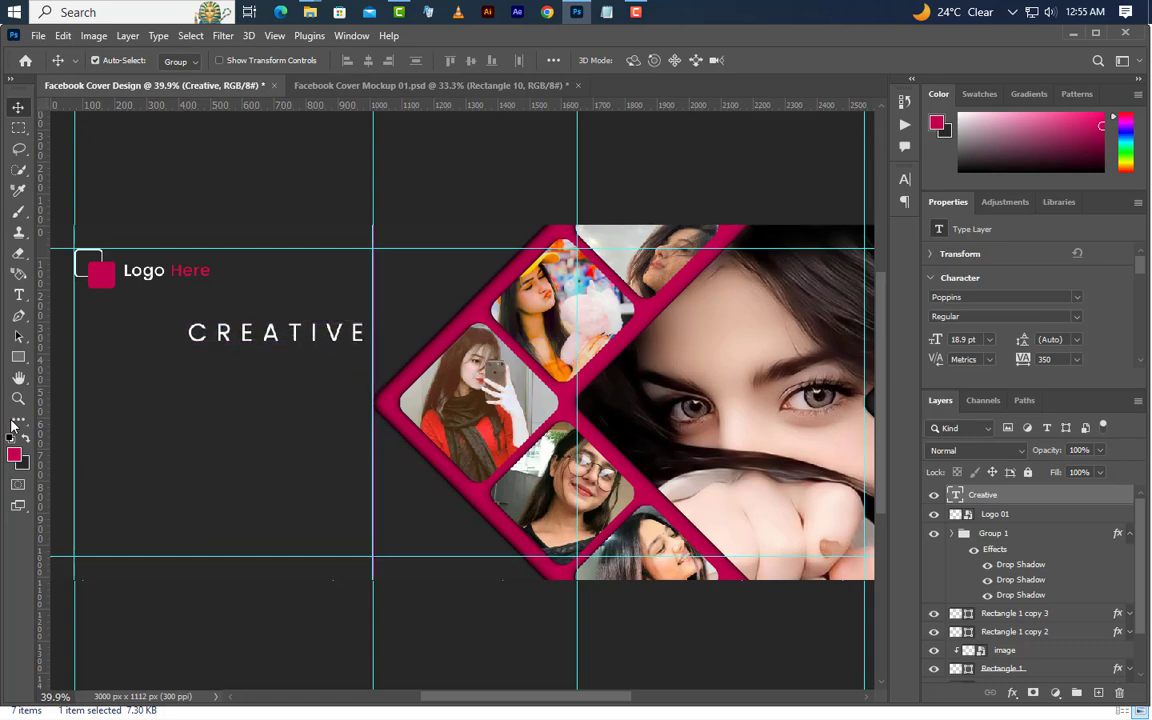
Draw a thin rectangle beside the CREATIVE text at X 75 px, Y 315 px, and set its size to 300 × 6 px
{"action": "left_click", "coordinate": [18, 357]}
{"action": "left_click", "coordinate": [60, 357]}
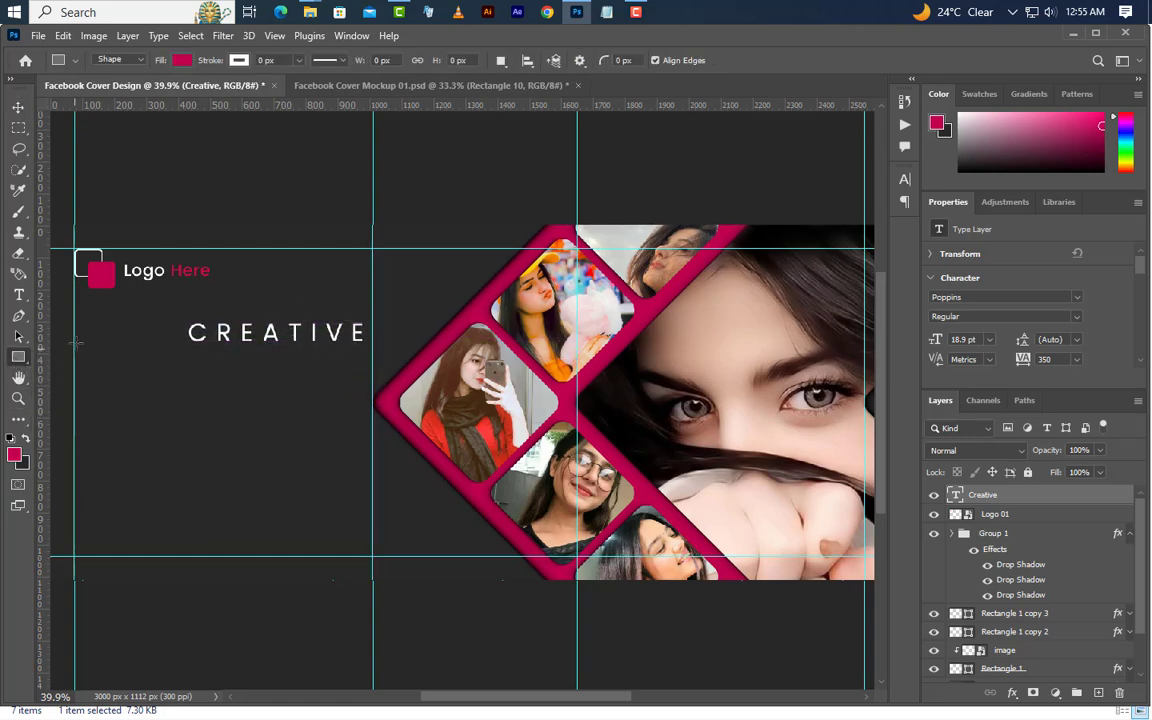
{"action": "left_click_drag", "start_coordinate": [74, 325], "coordinate": [164, 333]}
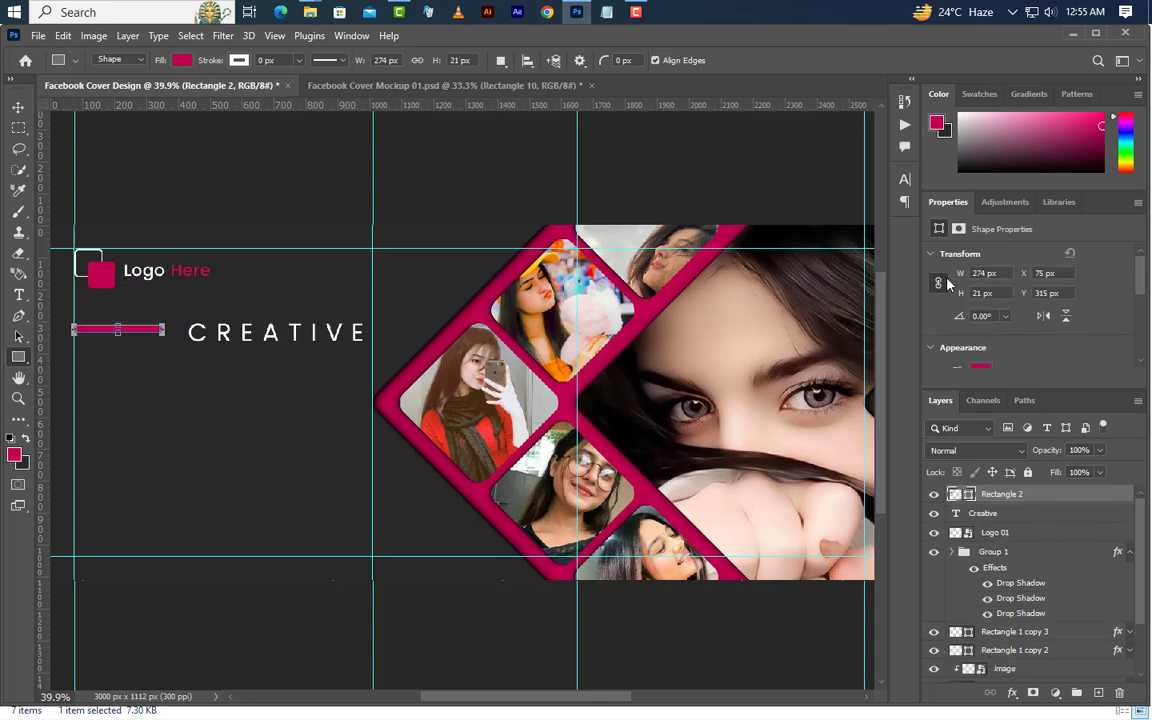
{"action": "left_click", "coordinate": [982, 273]}
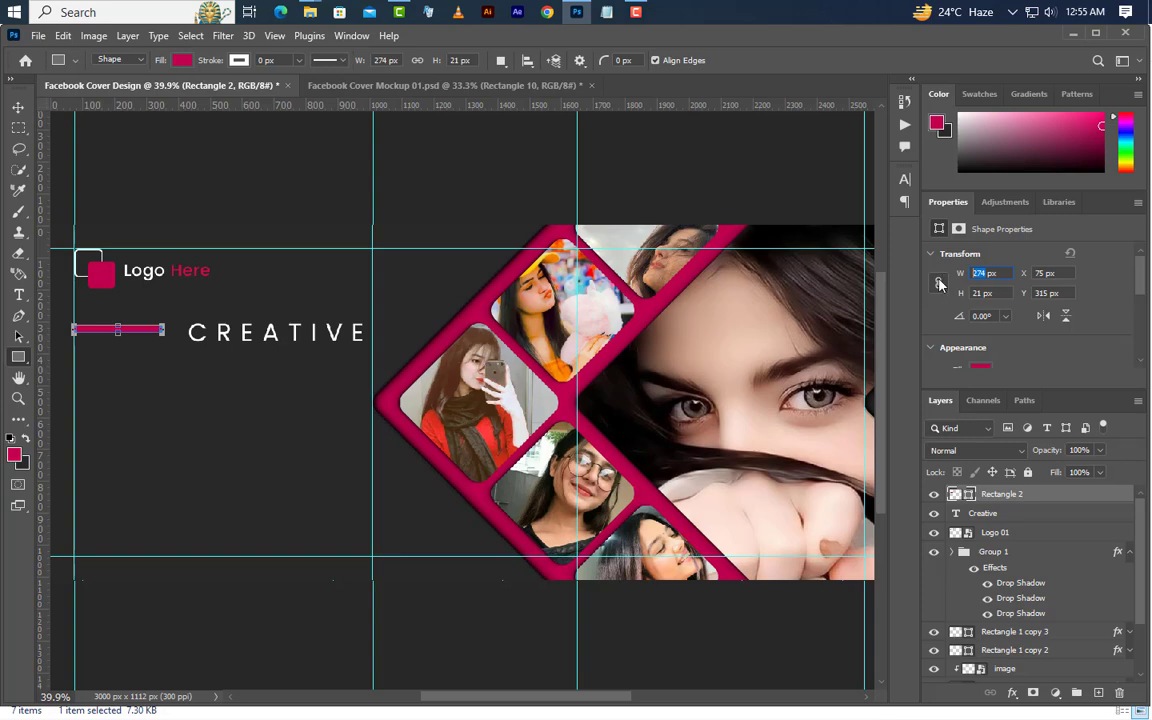
{"action": "key", "text": "Return"}
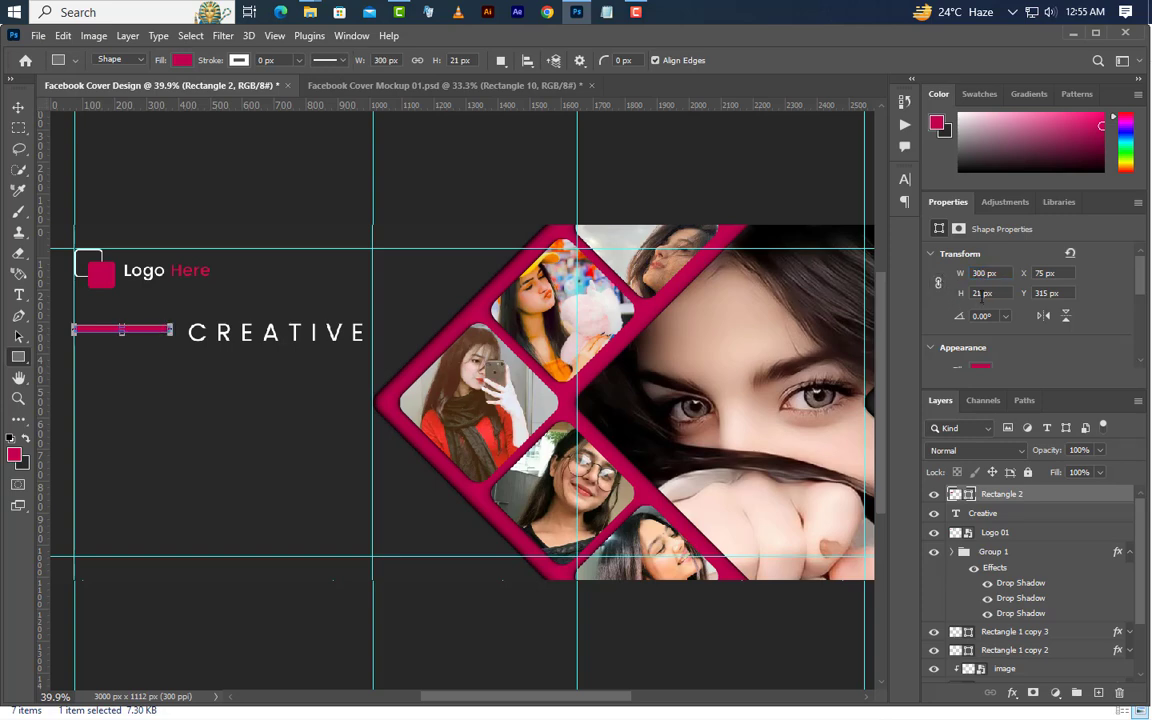
{"action": "key", "text": "Return"}
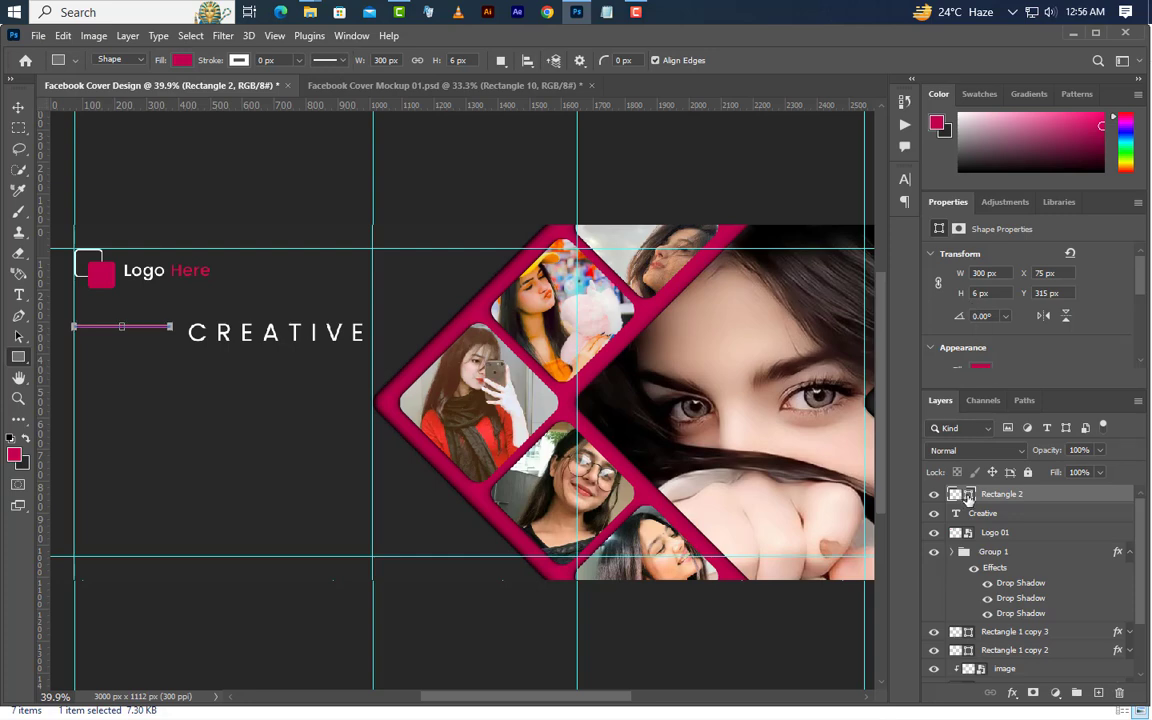
Set the thin rectangle's fill colour to white, ffffff
{"action": "double_click", "coordinate": [968, 495]}
{"action": "type", "text": "ffffff"}
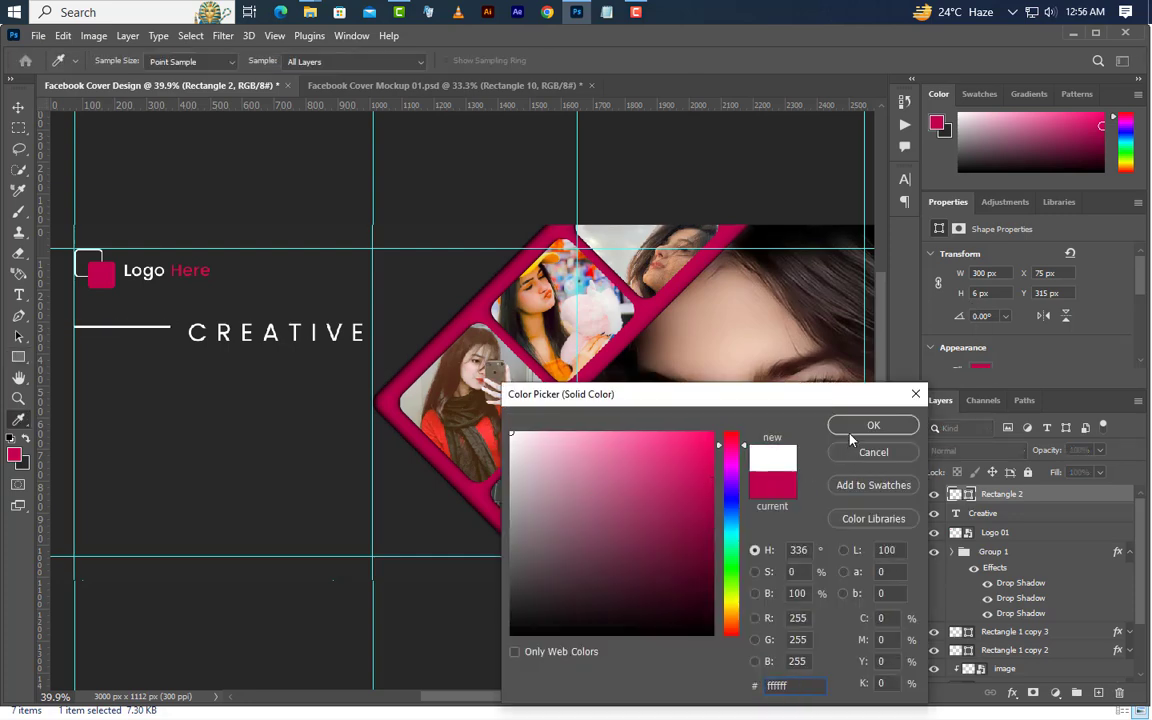
{"action": "left_click", "coordinate": [851, 438]}
Load the CREATIVE text as a selection, align the thin line to its vertical centre, and deselect
{"action": "key", "text": "ctrl"}
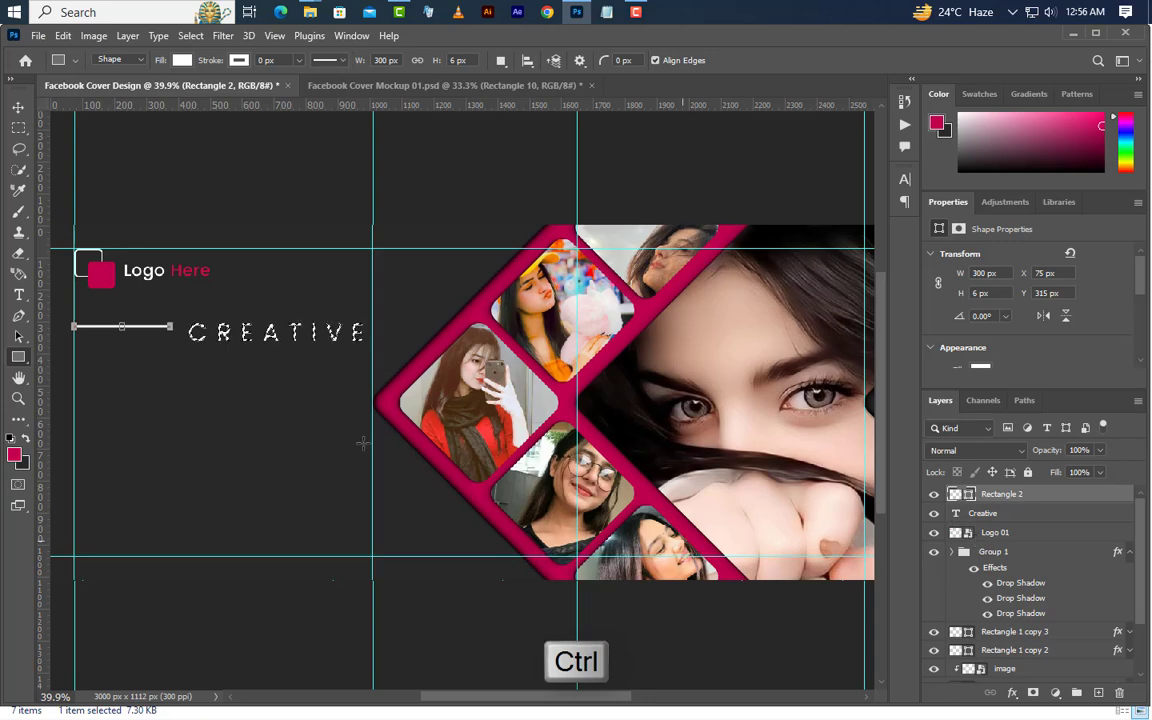
{"action": "left_click", "coordinate": [18, 107]}
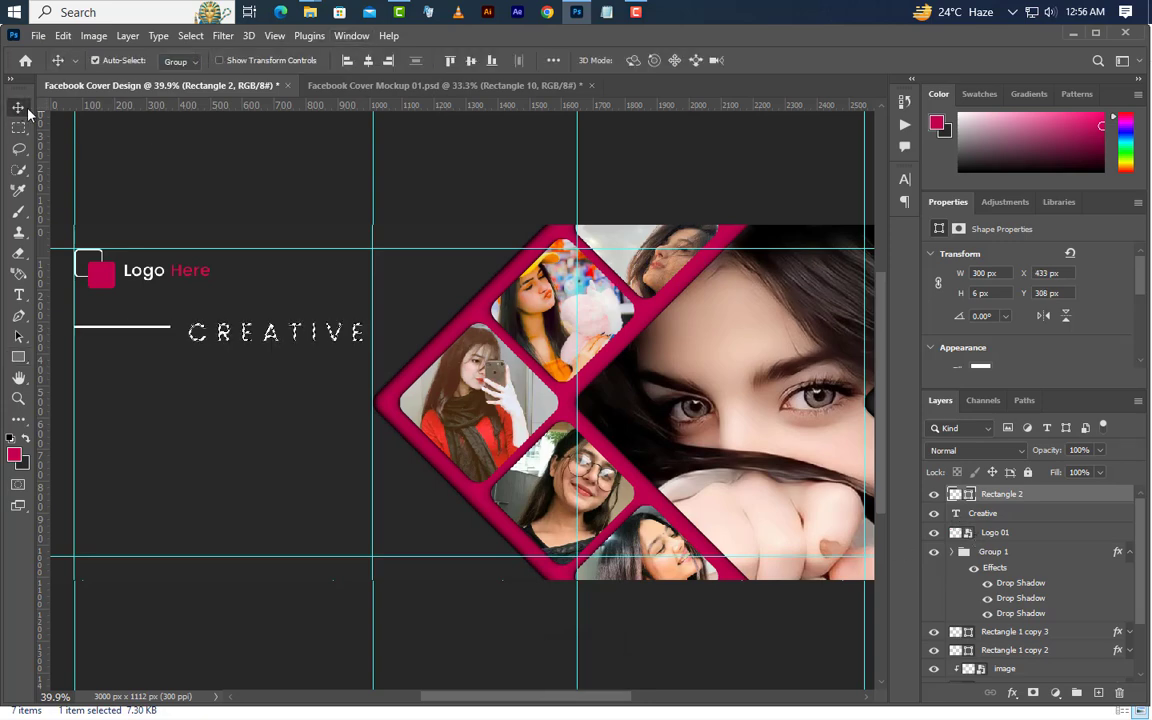
{"action": "left_click", "coordinate": [471, 62]}
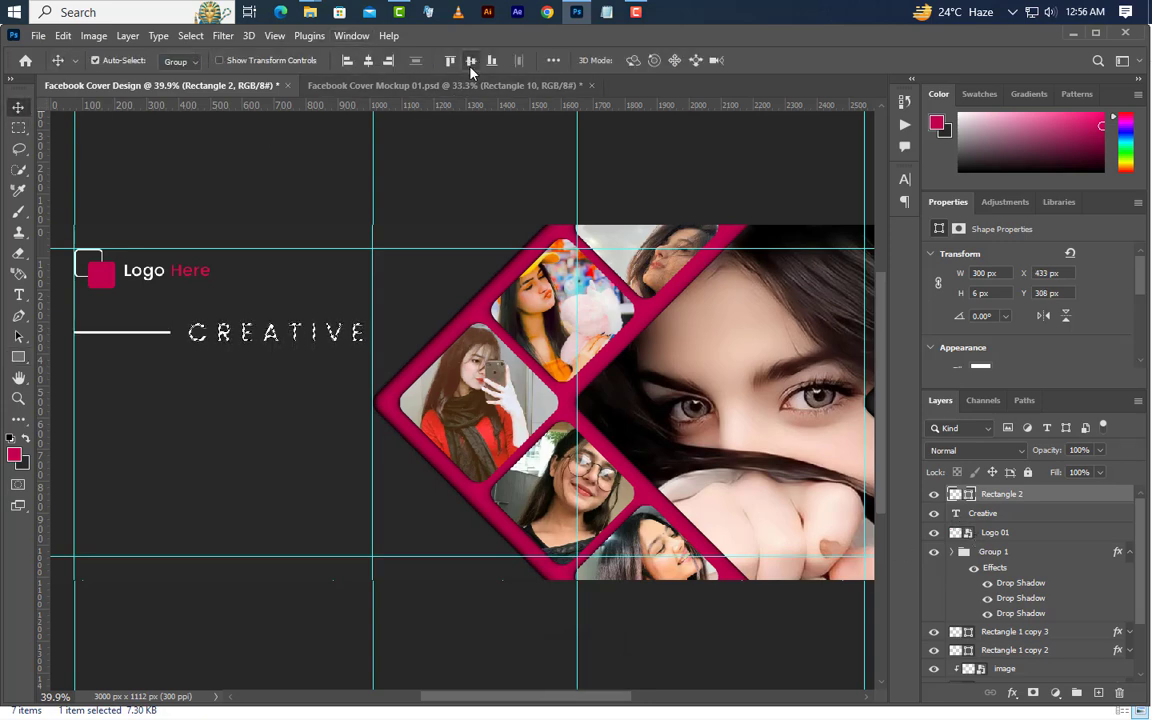
{"action": "left_click", "coordinate": [190, 36]}
{"action": "left_click", "coordinate": [198, 66]}
Add the two-line title "FACEBOOK COVER" in magenta 39.86 pt Poppins Bold below the white line
{"action": "key", "text": "t"}
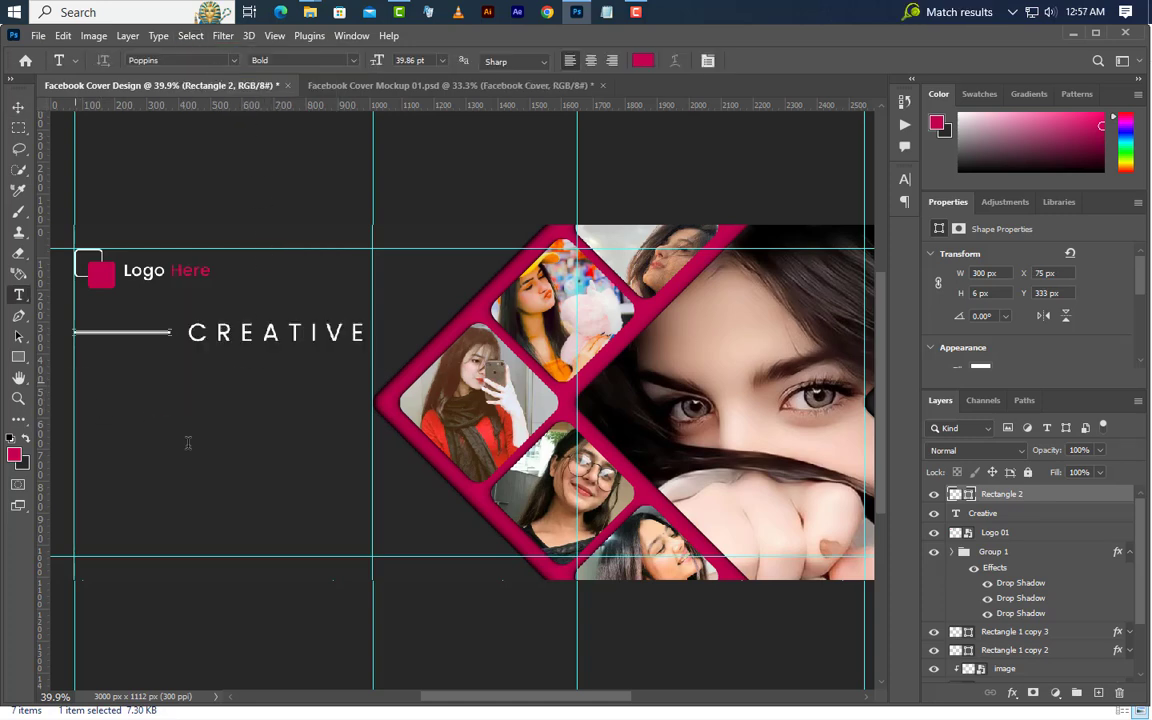
{"action": "left_click", "coordinate": [75, 379]}
{"action": "type", "text": "FA"}
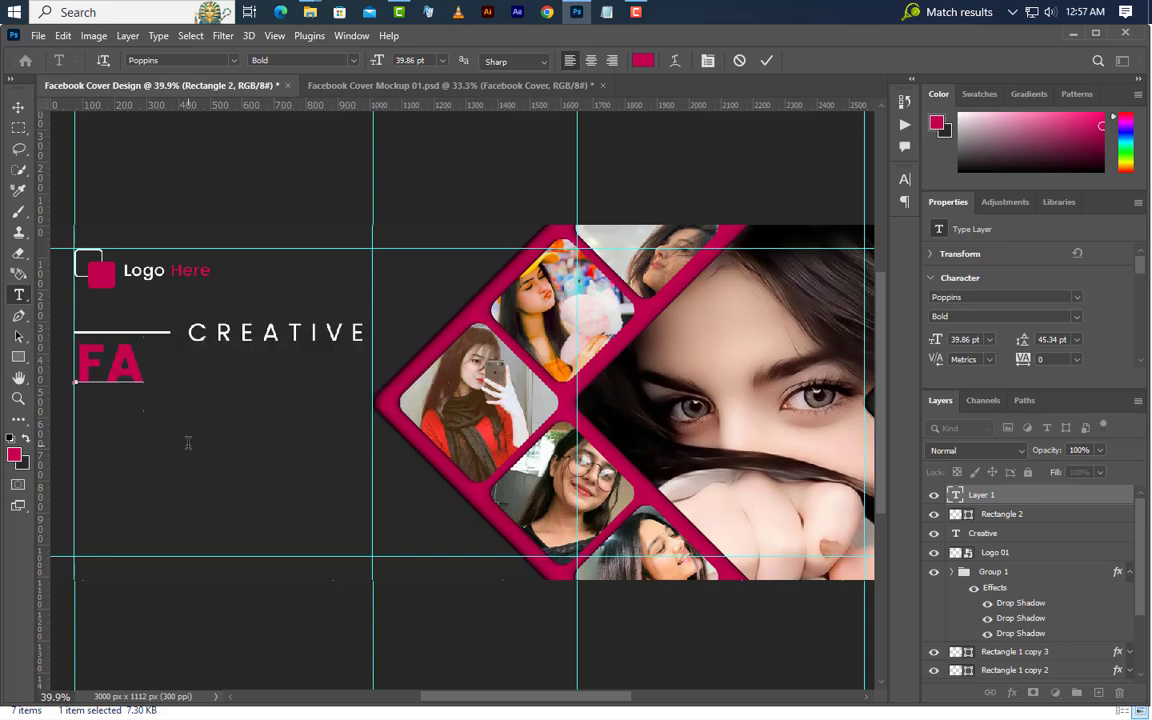
{"action": "type", "text": "CEBOOK "}
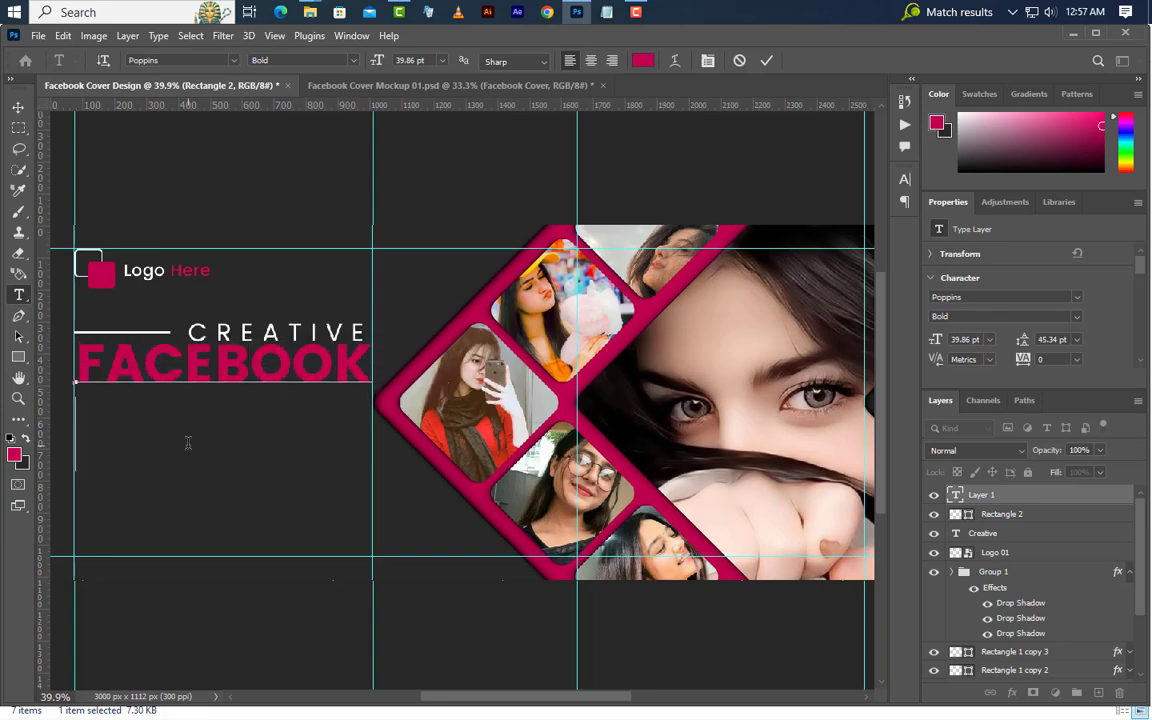
{"action": "type", "text": "COVER"}
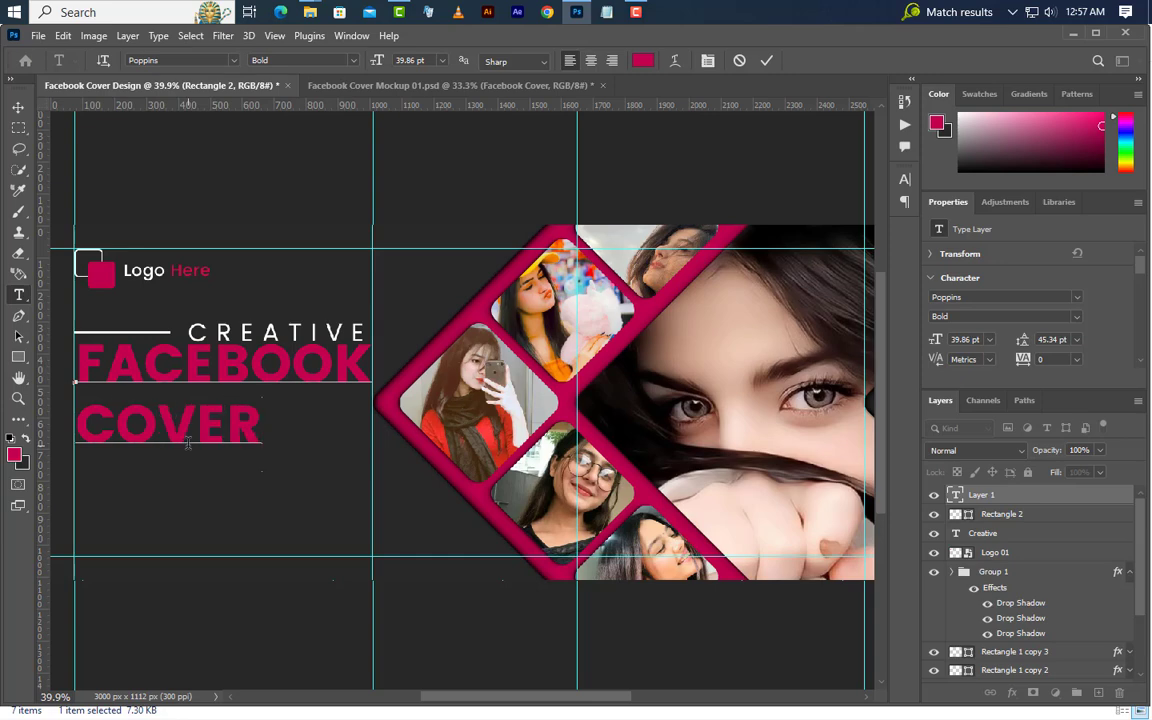
{"action": "left_click", "coordinate": [767, 62]}
Set the size of the word FACEBOOK to 38.7 pt and the word COVER to 47.2 pt
{"action": "double_click", "coordinate": [125, 370]}
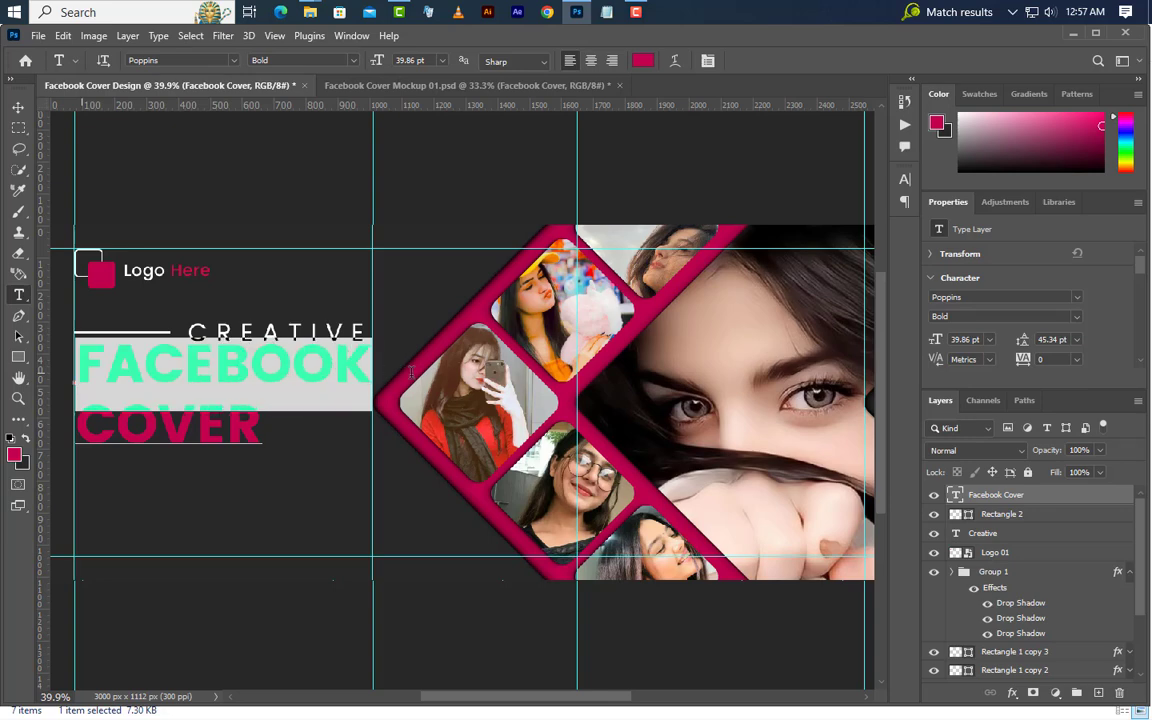
{"action": "left_click", "coordinate": [951, 342]}
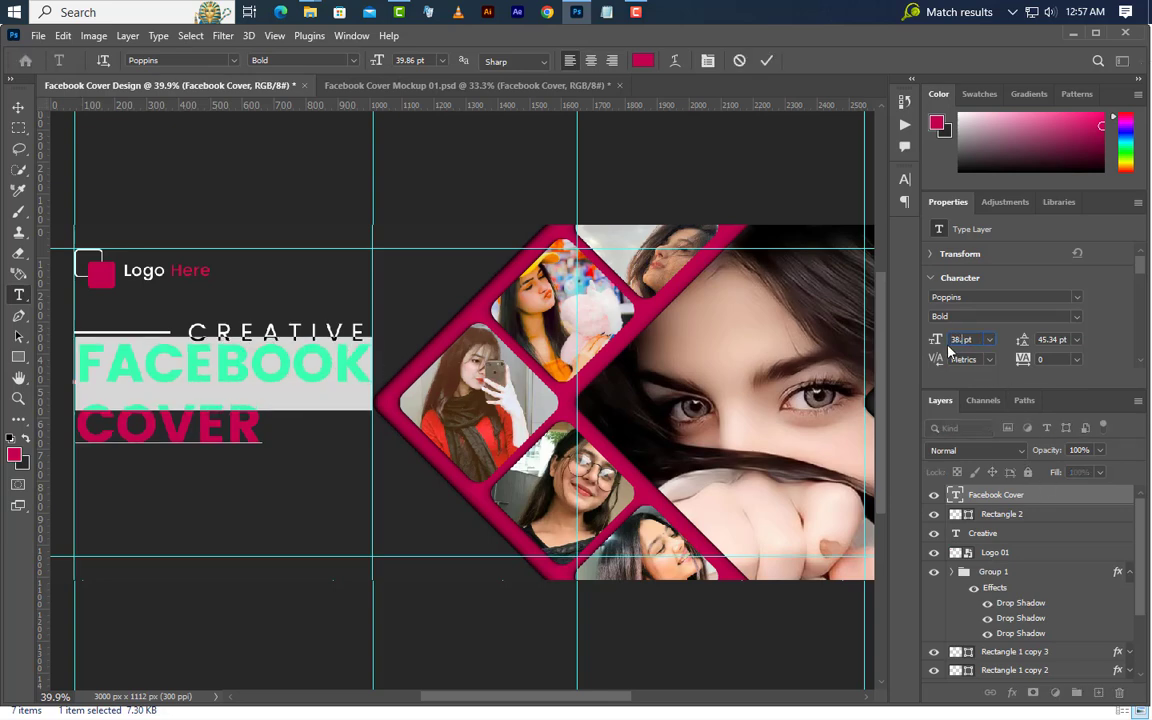
{"action": "key", "text": "Return"}
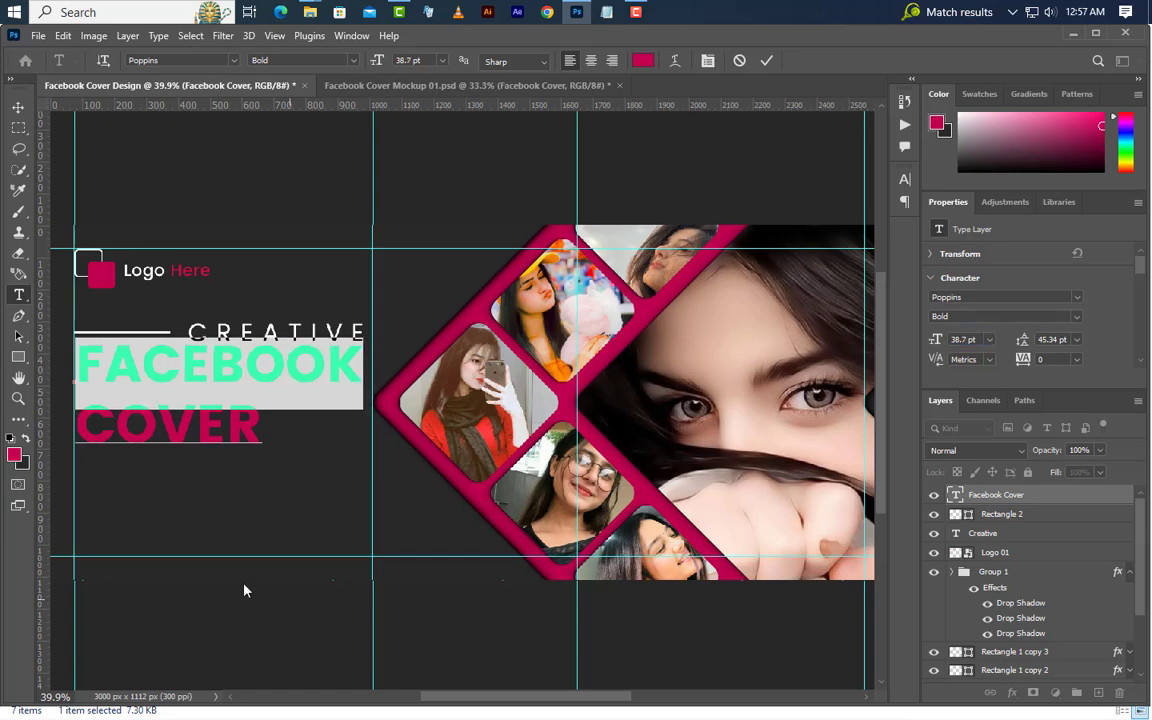
{"action": "left_click_drag", "start_coordinate": [72, 428], "coordinate": [262, 428]}
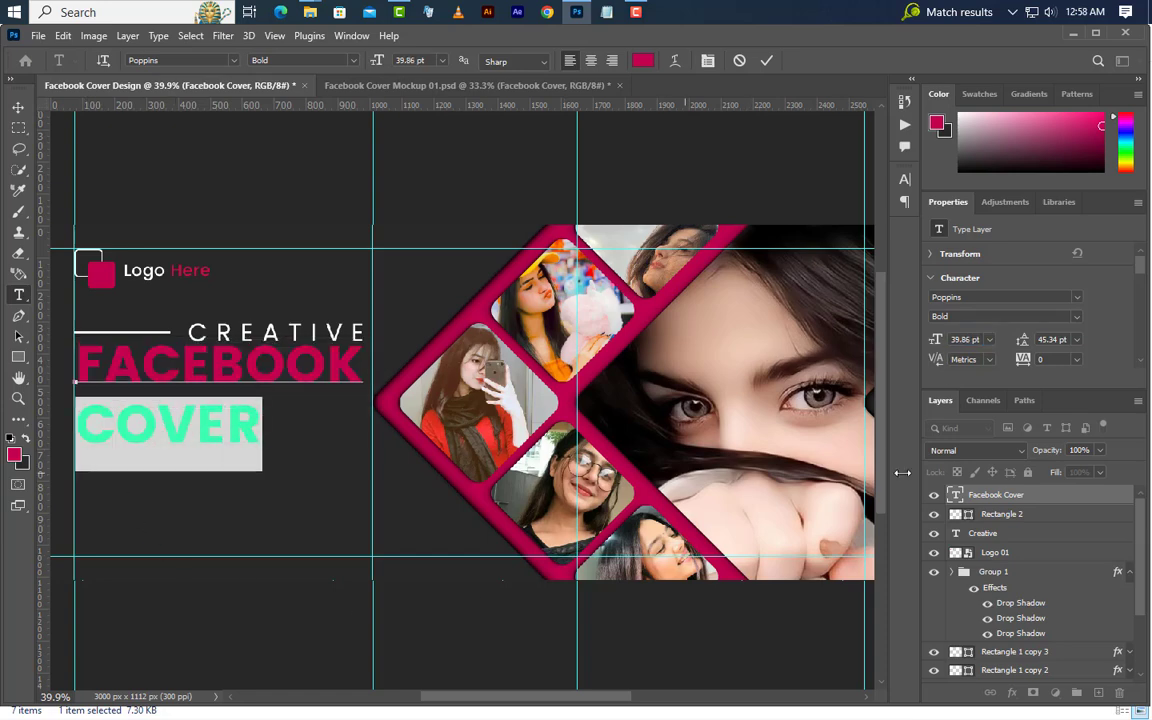
{"action": "left_click", "coordinate": [958, 340]}
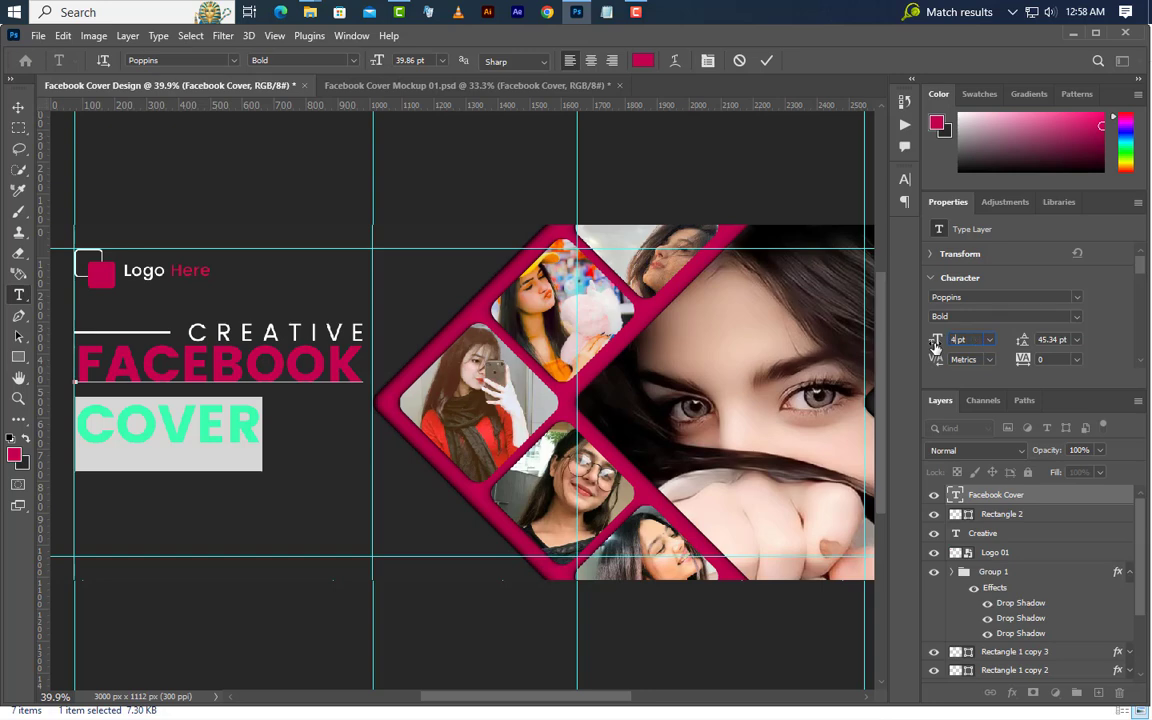
{"action": "type", "text": "47.2"}
{"action": "key", "text": "Return"}
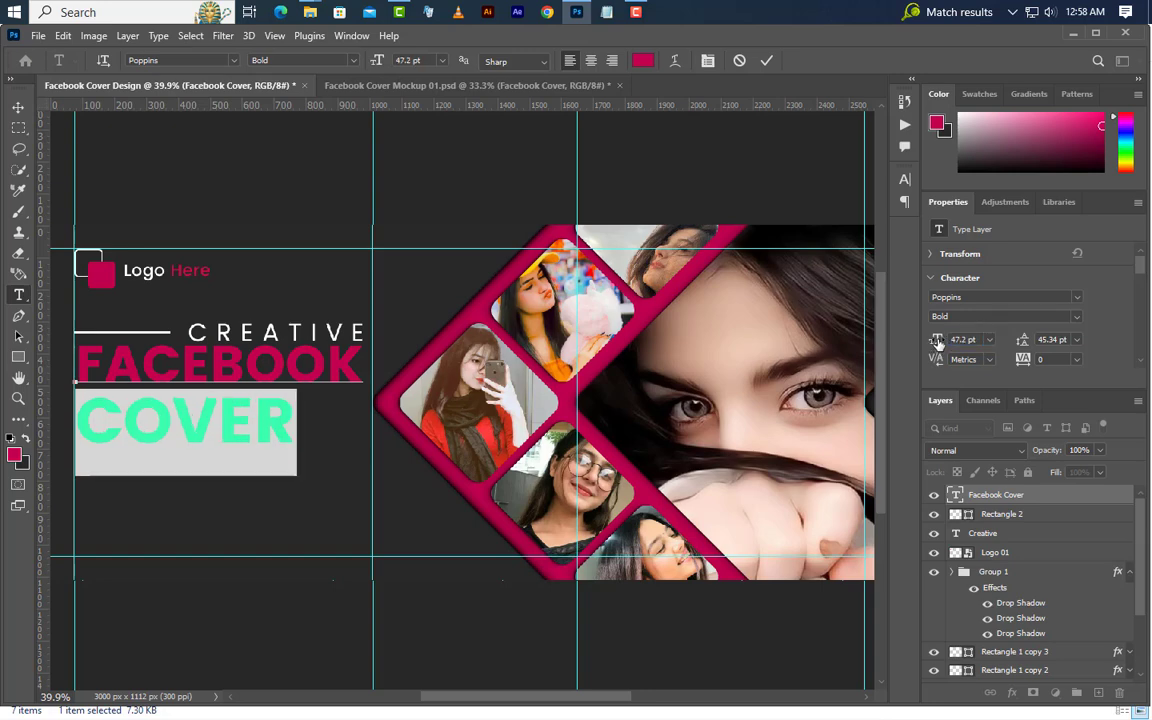
Keep the word COVER at colour c40250 and change the word FACEBOOK to white
{"action": "left_click", "coordinate": [905, 182]}
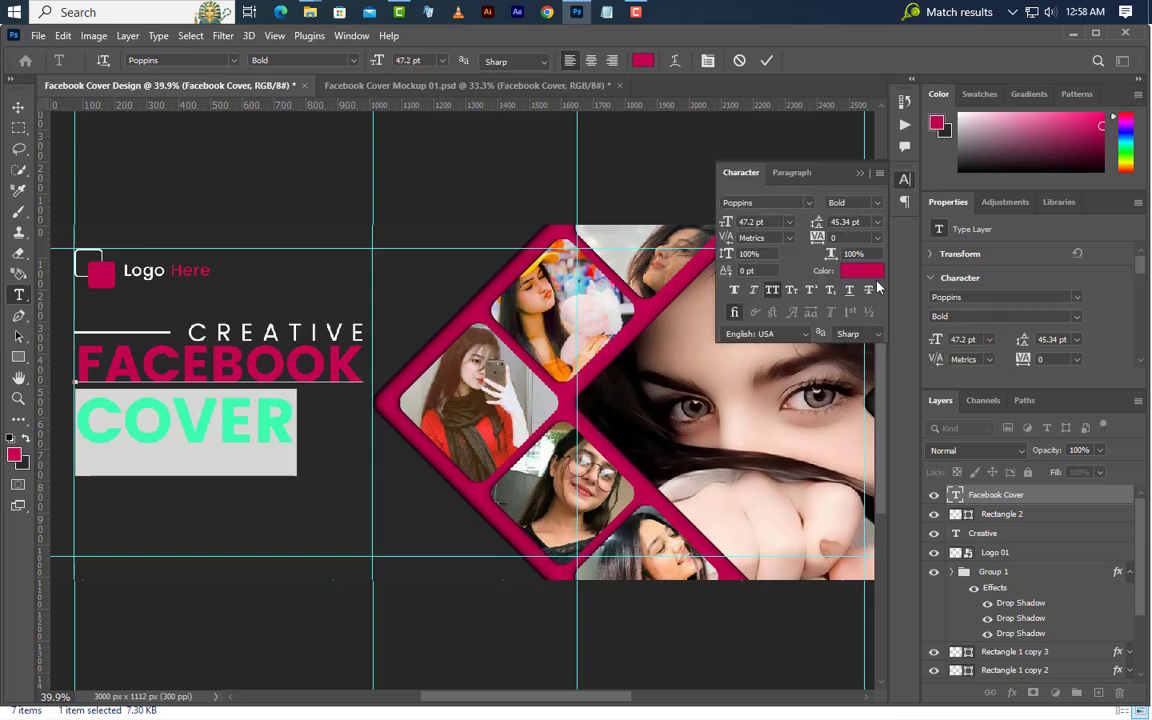
{"action": "left_click", "coordinate": [864, 270]}
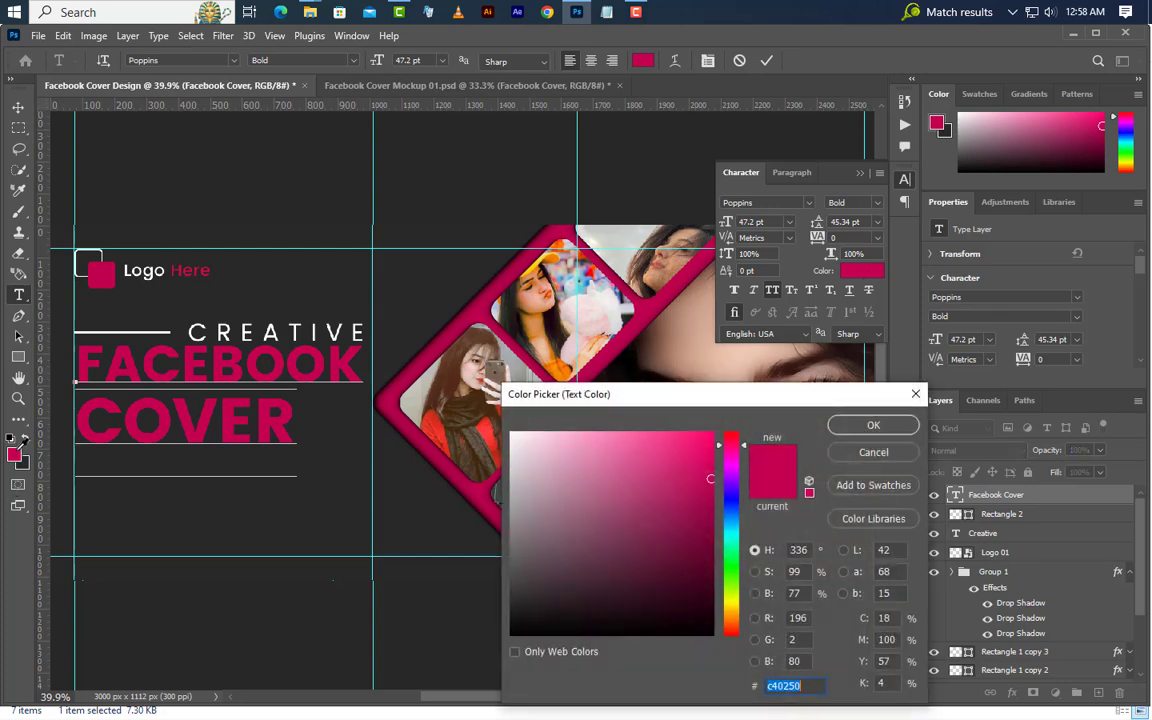
{"action": "left_click_drag", "start_coordinate": [802, 686], "coordinate": [745, 688]}
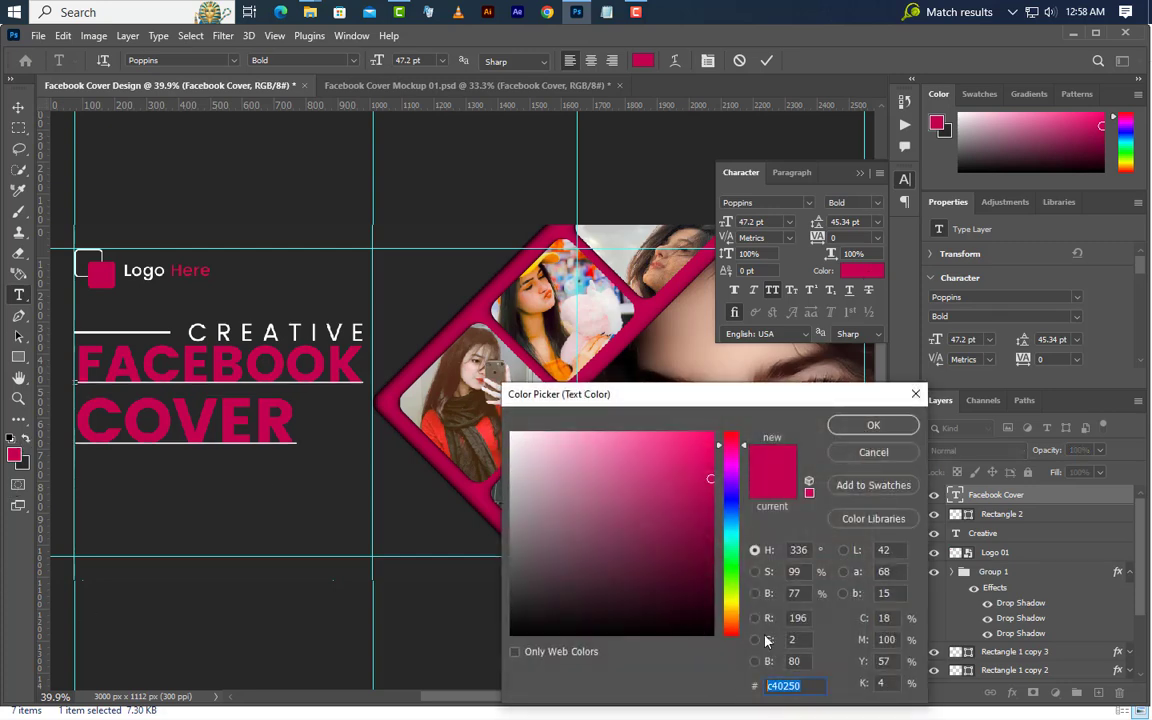
{"action": "left_click", "coordinate": [875, 432]}
{"action": "left_click_drag", "start_coordinate": [78, 378], "coordinate": [434, 352]}
{"action": "left_click", "coordinate": [869, 272]}
{"action": "left_click", "coordinate": [430, 362]}
{"action": "left_click", "coordinate": [890, 432]}
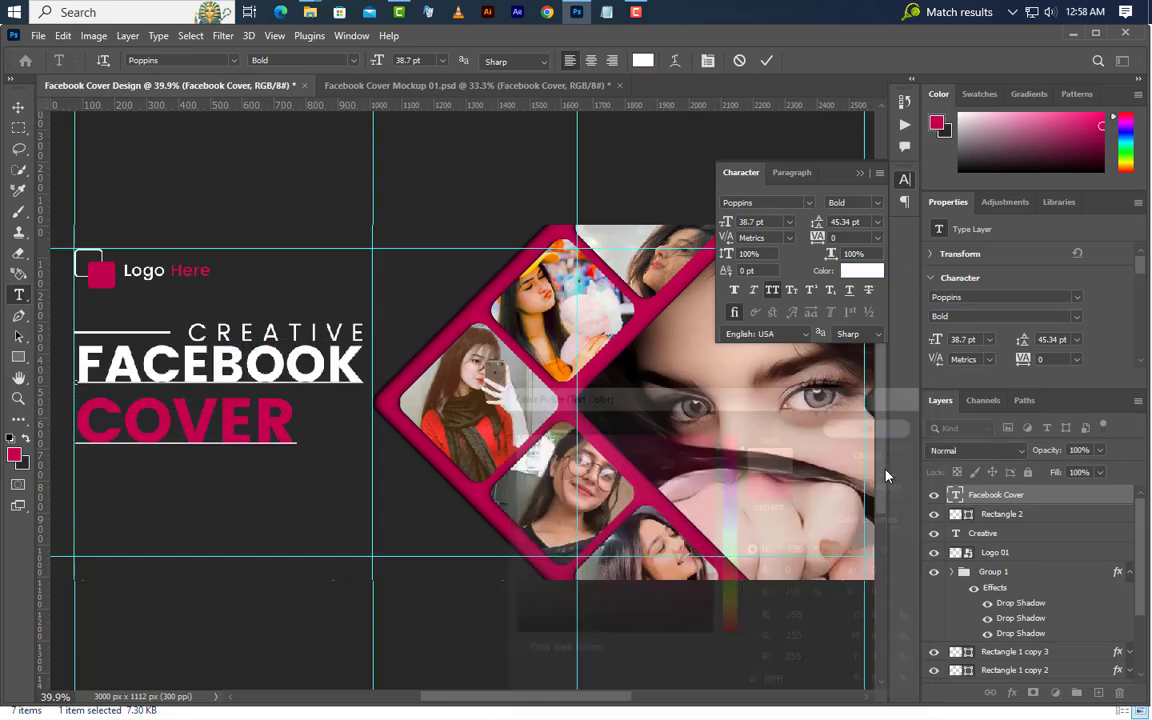
{"action": "left_click", "coordinate": [766, 60]}
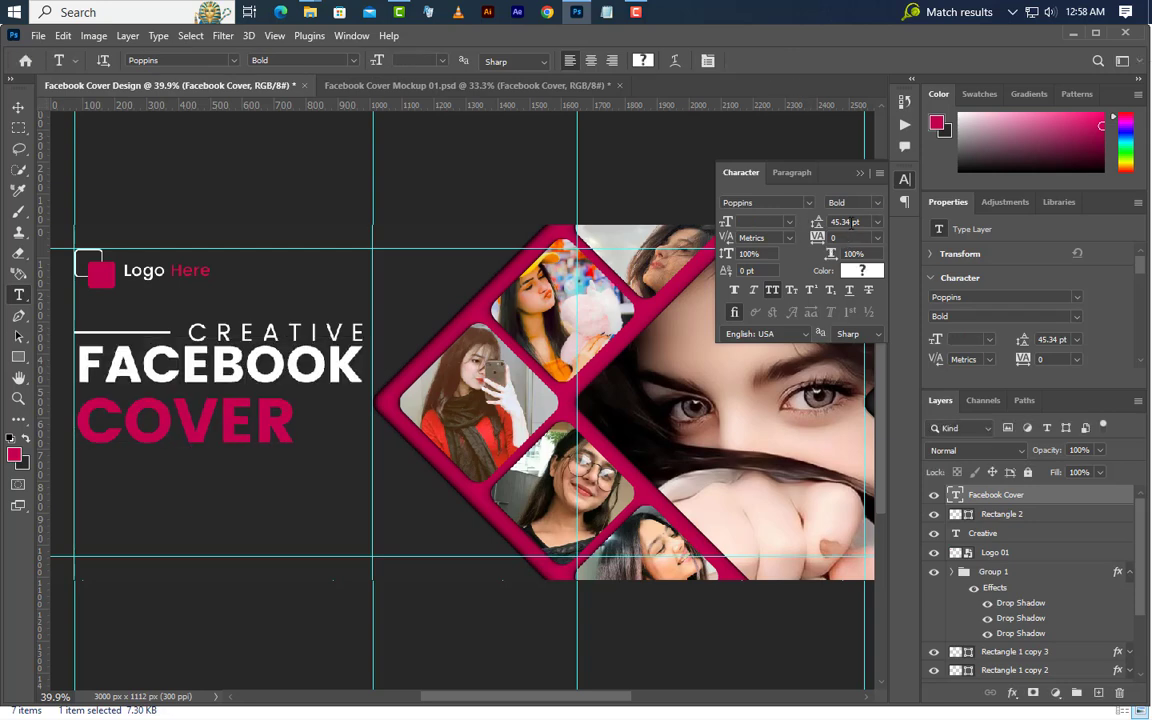
Set the title's leading to 44 pt and move the title slightly down, with its start on the margin guide
{"action": "left_click", "coordinate": [816, 222]}
{"action": "key", "text": "Return"}
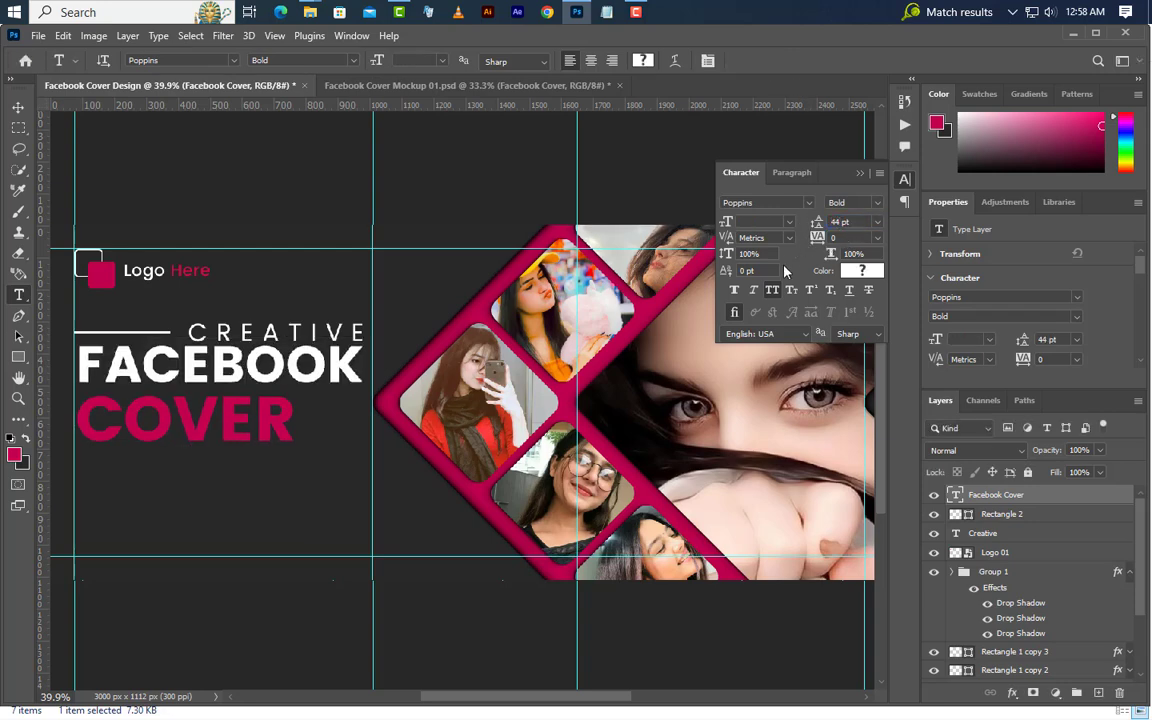
{"action": "left_click", "coordinate": [860, 175]}
{"action": "left_click", "coordinate": [18, 107]}
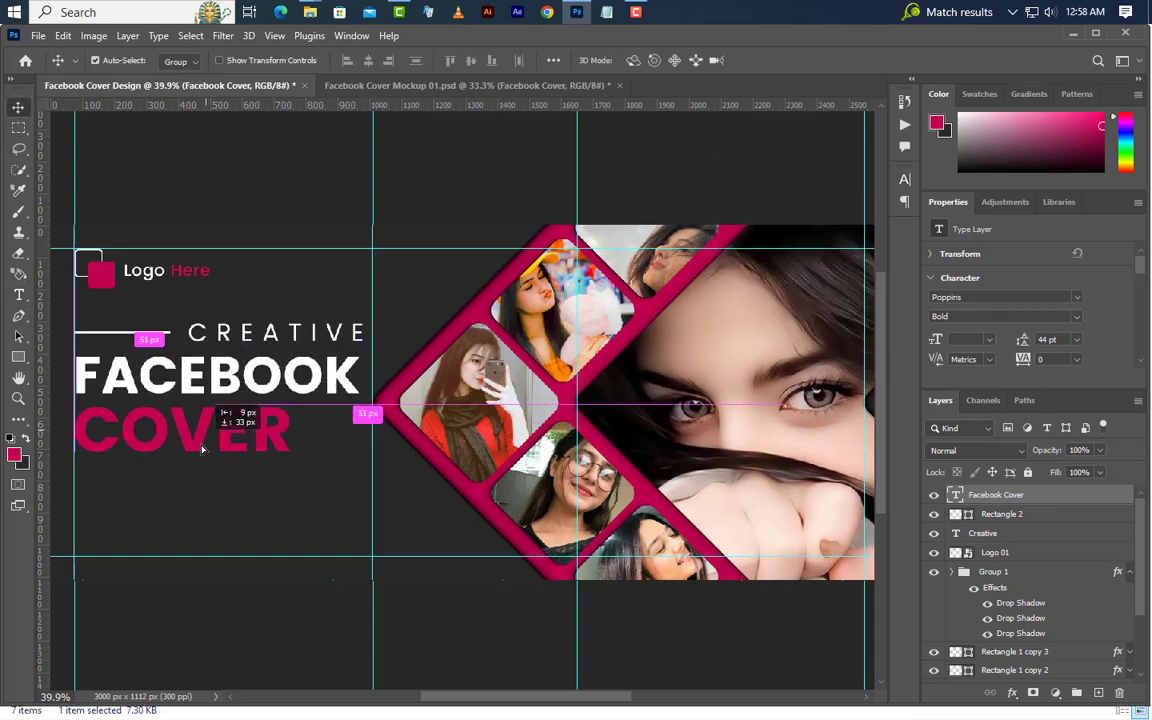
{"action": "left_click_drag", "start_coordinate": [221, 406], "coordinate": [222, 407]}
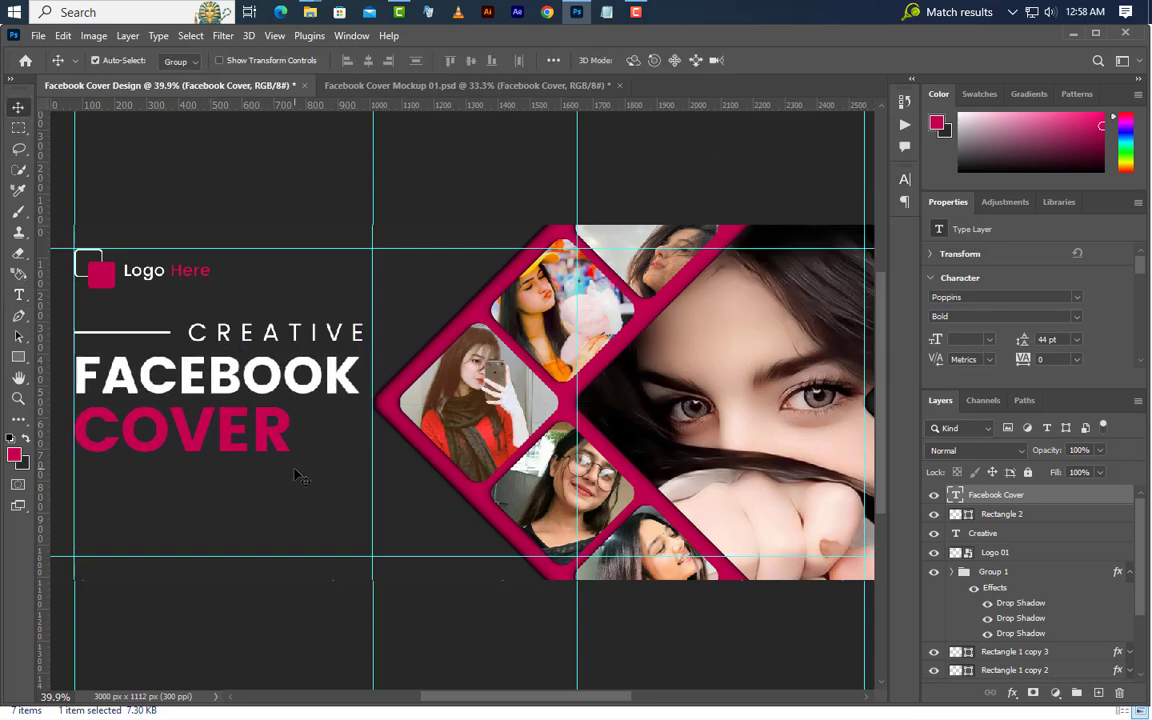
Draw a magenta rectangle about 344 × 109 px below the word COVER, starting at the margin guide
{"action": "left_click", "coordinate": [19, 358]}
{"action": "right_click", "coordinate": [19, 358]}
{"action": "left_click", "coordinate": [52, 356]}
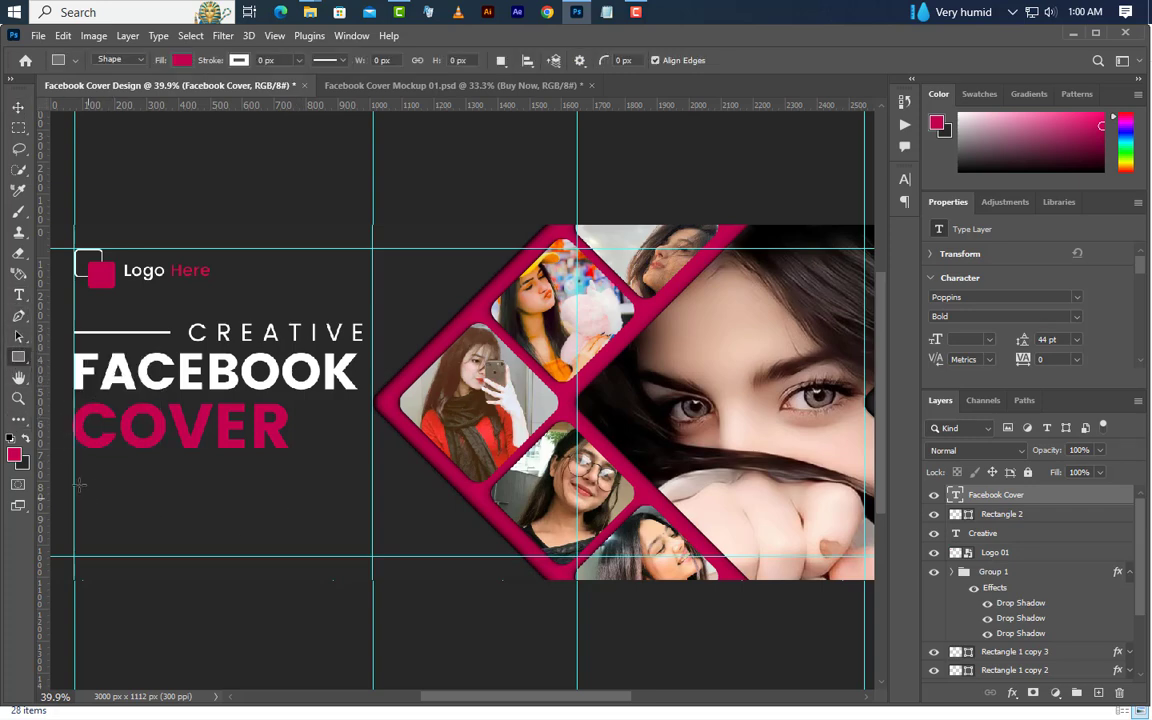
{"action": "left_click_drag", "start_coordinate": [73, 488], "coordinate": [185, 523]}
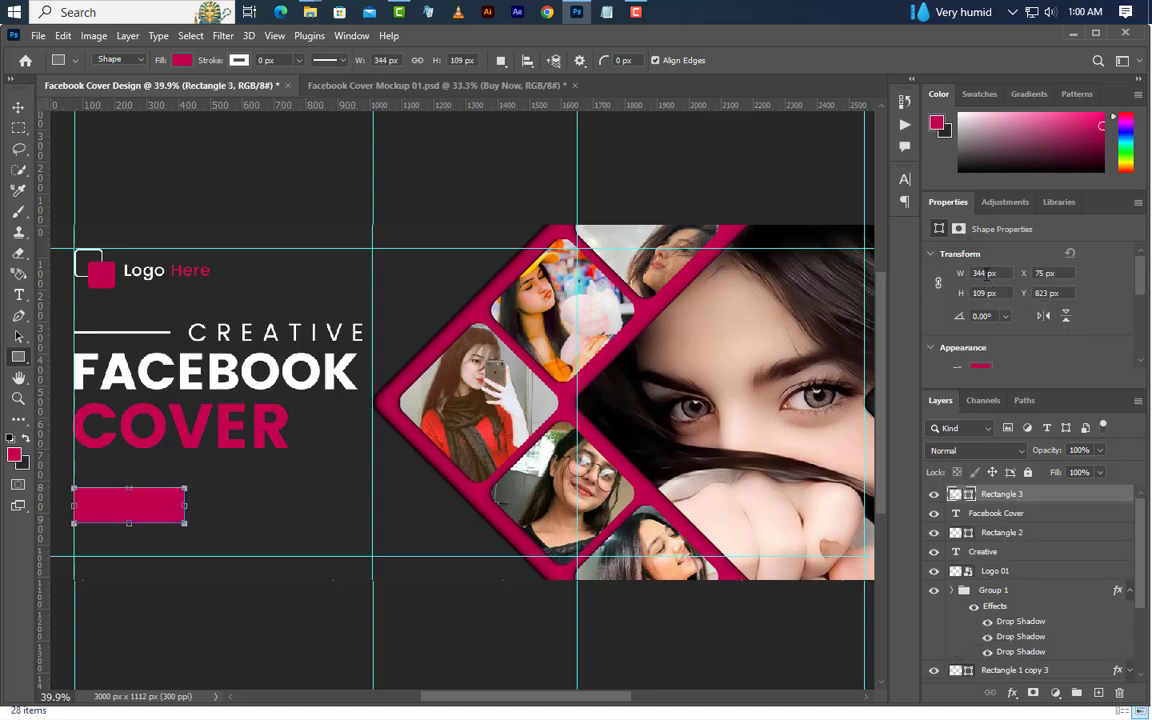
Set the new rectangle's size to 380 × 100 px and round all its corners to 50 px
{"action": "type", "text": "380"}
{"action": "key", "text": "Return"}
{"action": "key", "text": "BackSpace"}
{"action": "key", "text": "BackSpace"}
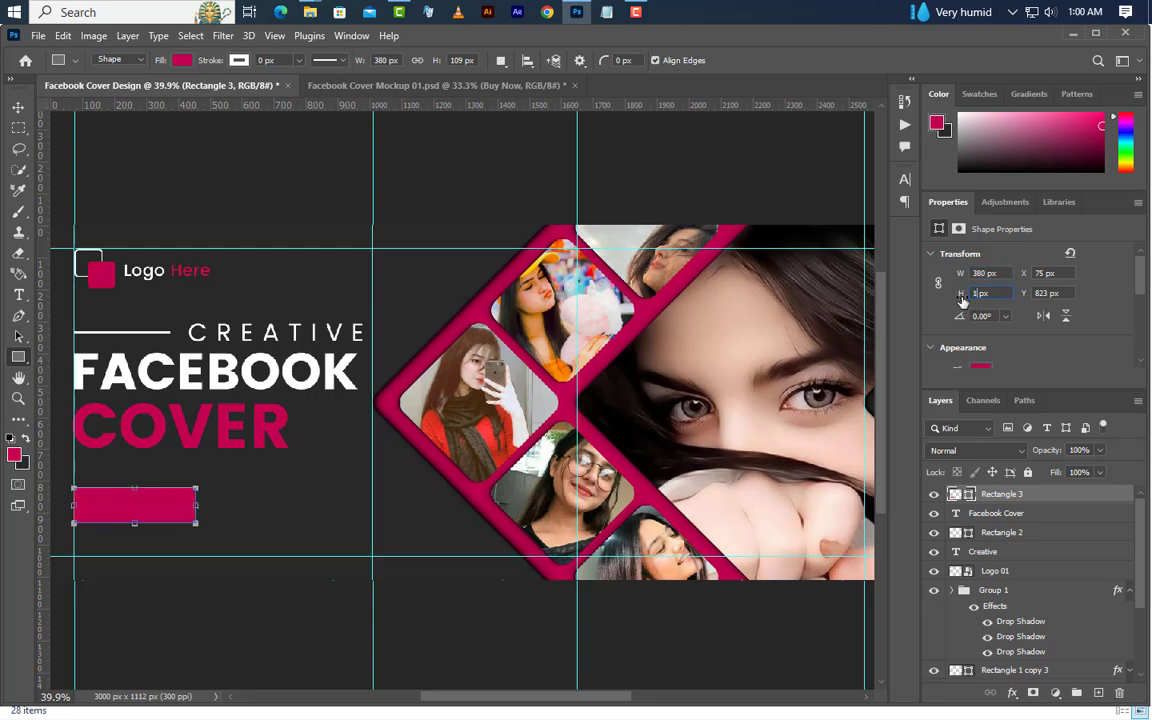
{"action": "key", "text": "Return"}
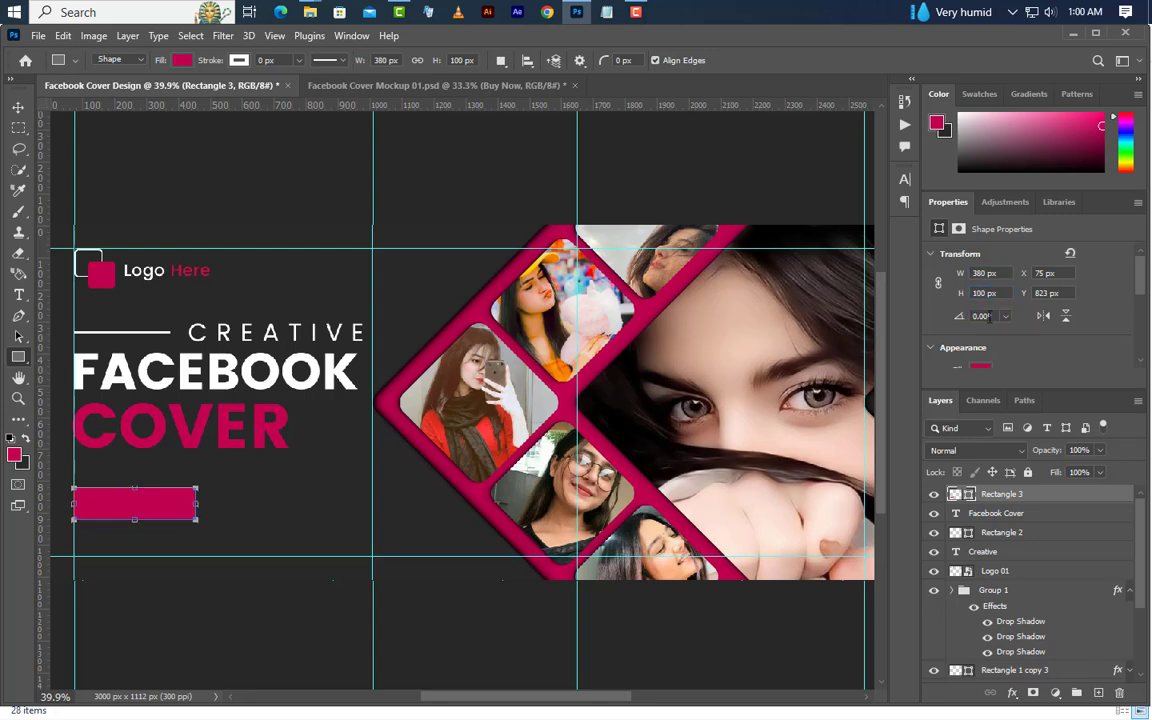
{"action": "scroll", "coordinate": [989, 316], "scroll_direction": "down", "scroll_amount": 5}
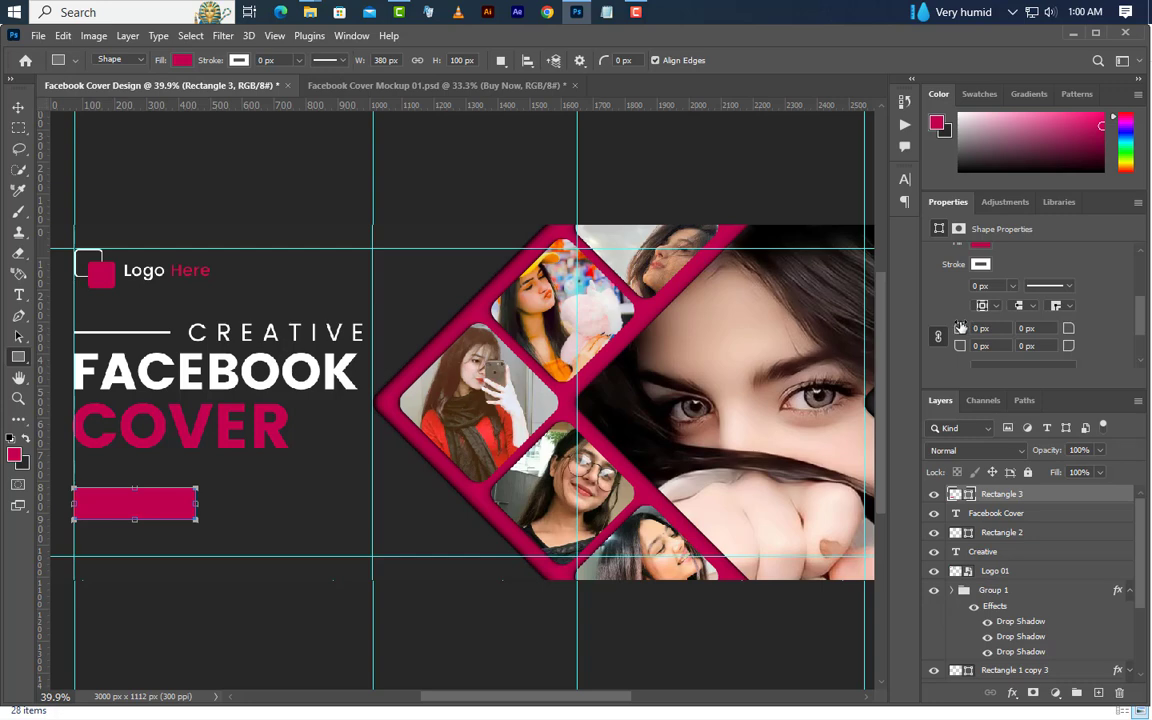
{"action": "left_click_drag", "start_coordinate": [960, 327], "coordinate": [1142, 330]}
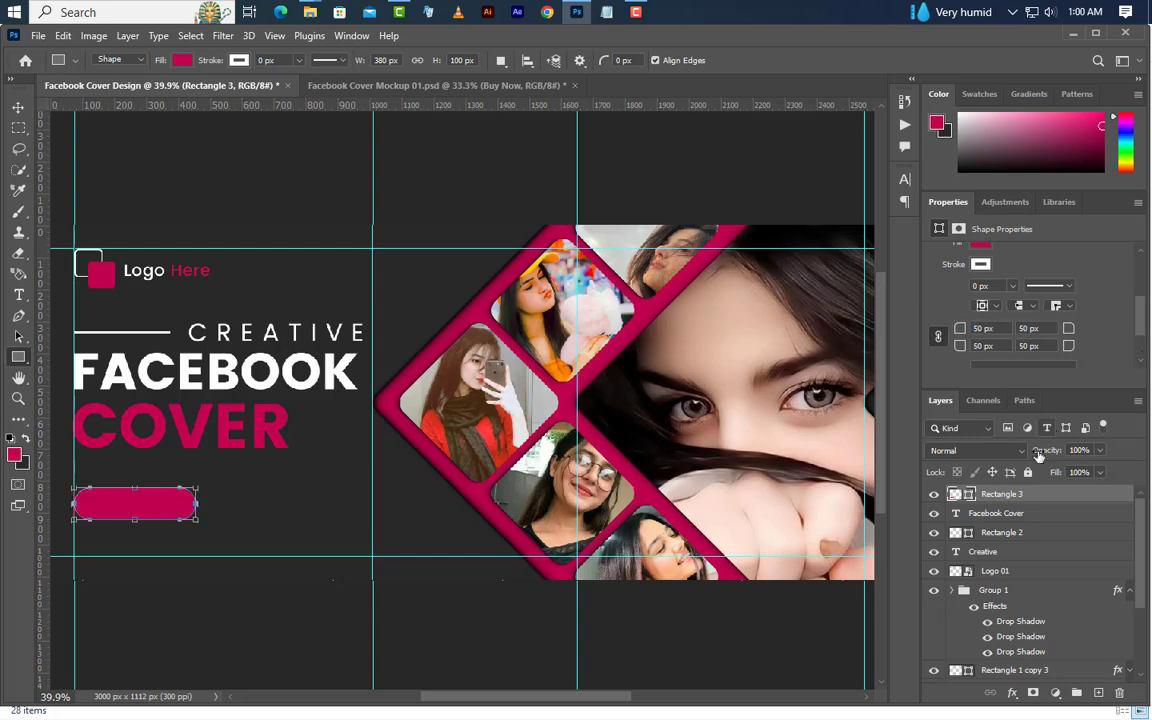
Add a Bevel & Emboss effect to the rounded rectangle with Outer Bevel style, Smooth technique, 300% depth, 5 px size and 2 px soften
{"action": "right_click", "coordinate": [1038, 495]}
{"action": "left_click", "coordinate": [959, 82]}
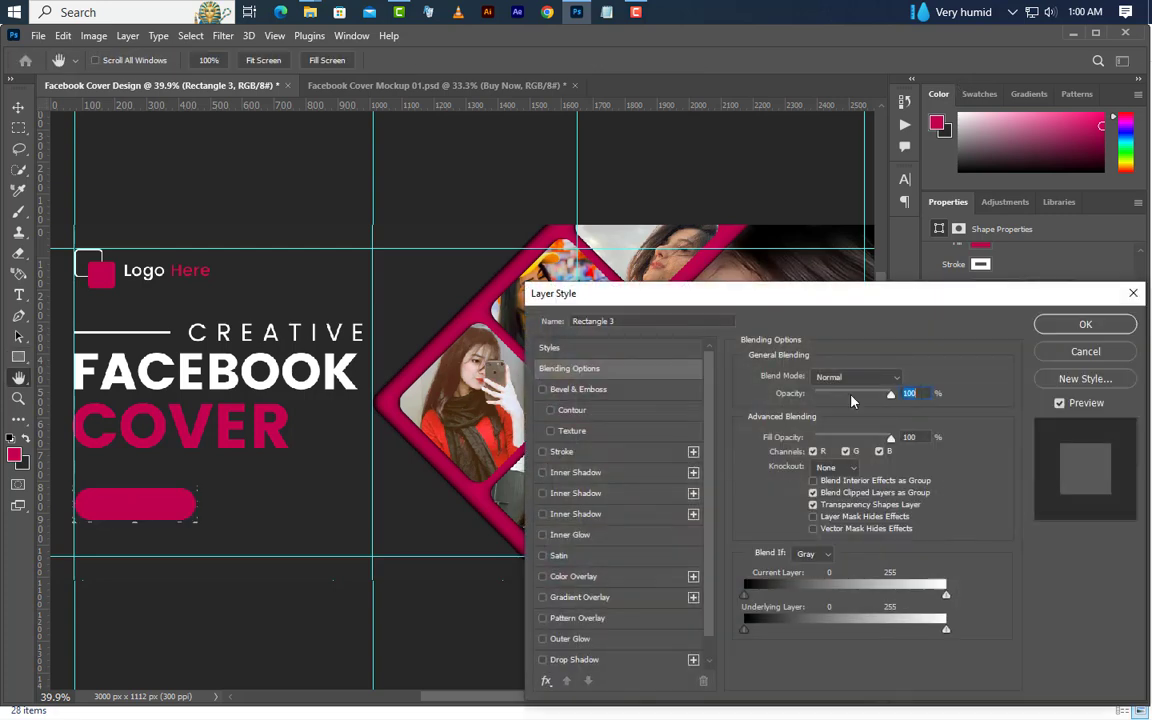
{"action": "left_click", "coordinate": [618, 390]}
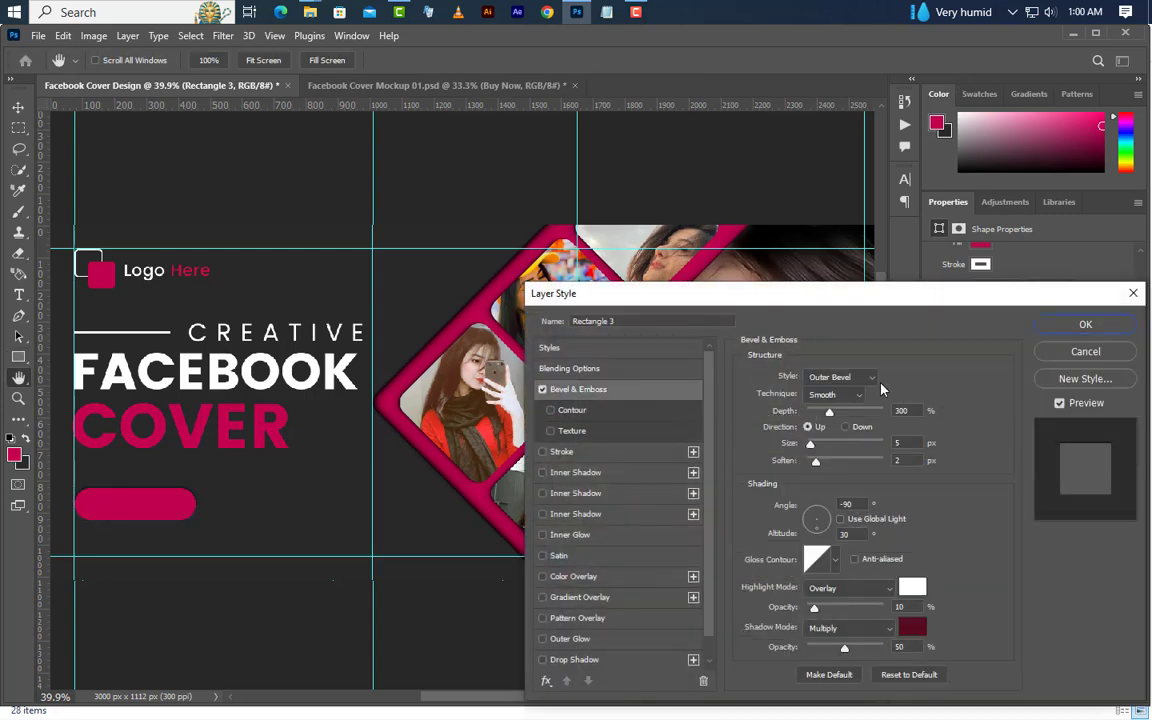
{"action": "left_click", "coordinate": [845, 378]}
{"action": "left_click", "coordinate": [849, 387]}
{"action": "left_click", "coordinate": [835, 394]}
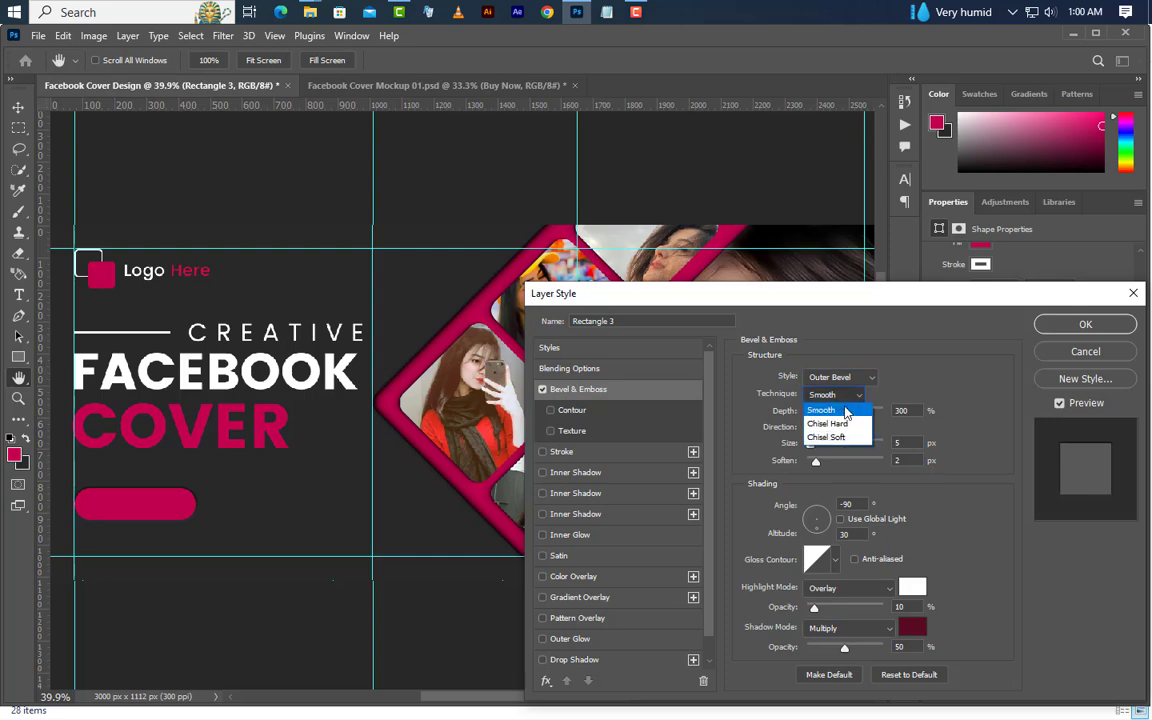
{"action": "left_click", "coordinate": [828, 404]}
{"action": "left_click", "coordinate": [887, 443]}
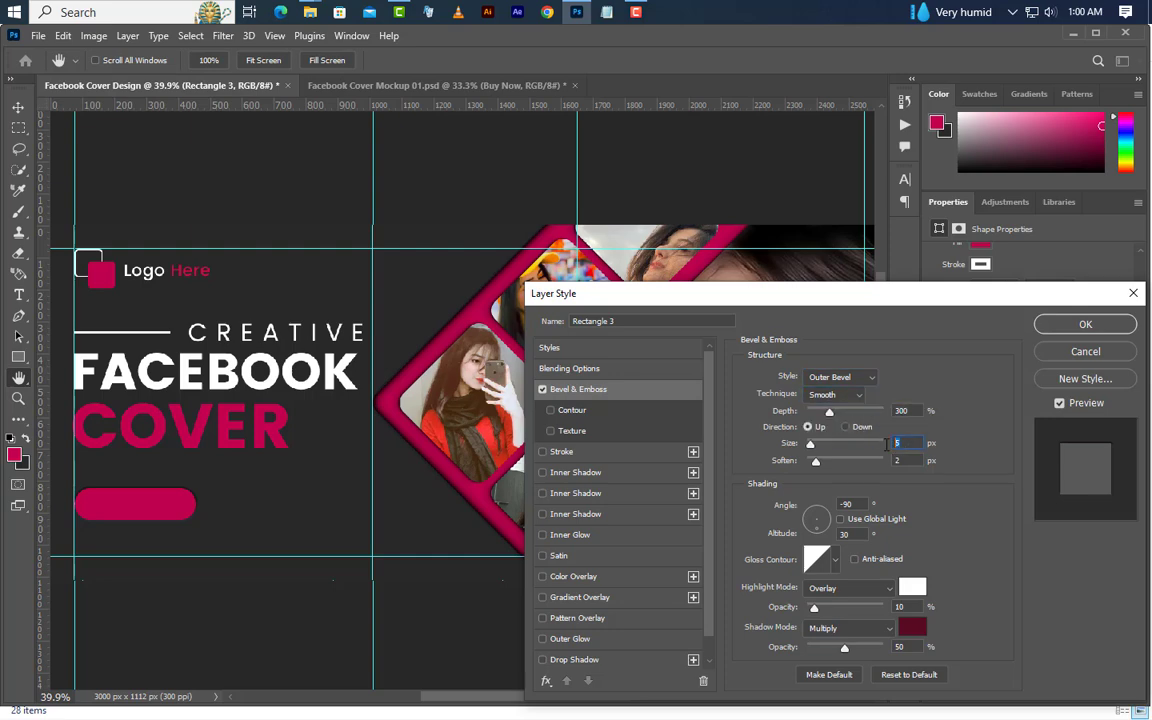
{"action": "key", "text": "Tab"}
{"action": "key", "text": "Tab"}
Use a white Overlay highlight at 10% opacity and a 580b21 Multiply shadow at 50% opacity for the bevel
{"action": "left_click", "coordinate": [868, 588]}
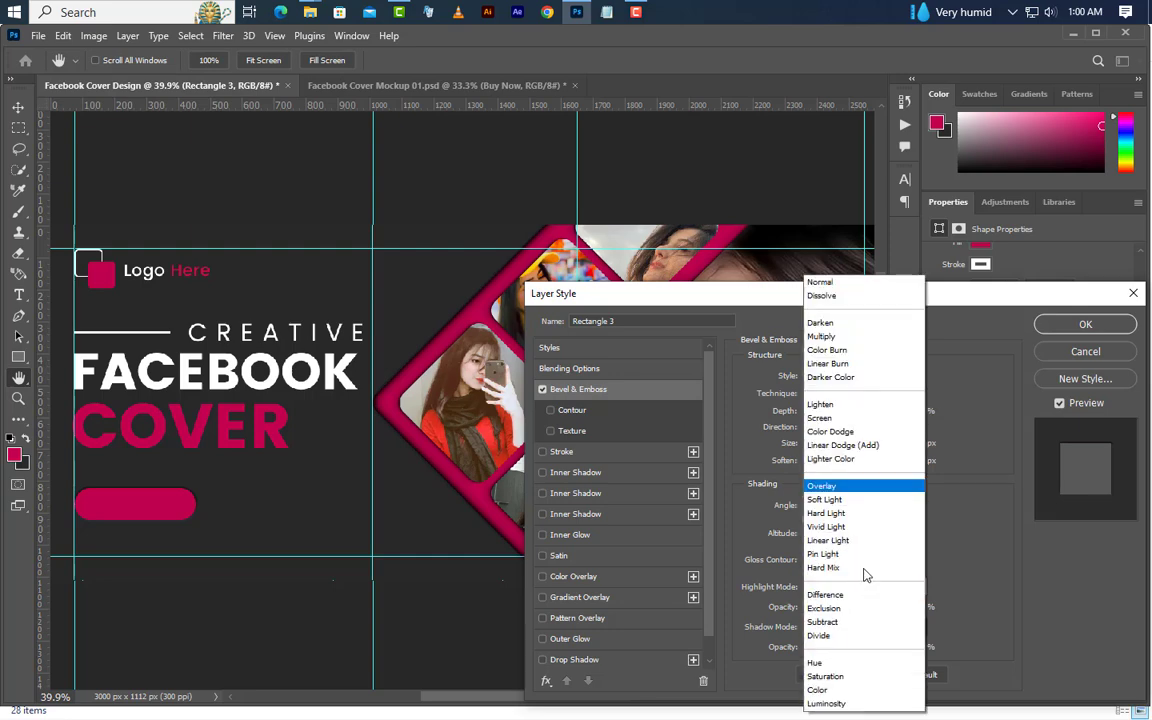
{"action": "left_click", "coordinate": [863, 486]}
{"action": "left_click", "coordinate": [912, 588]}
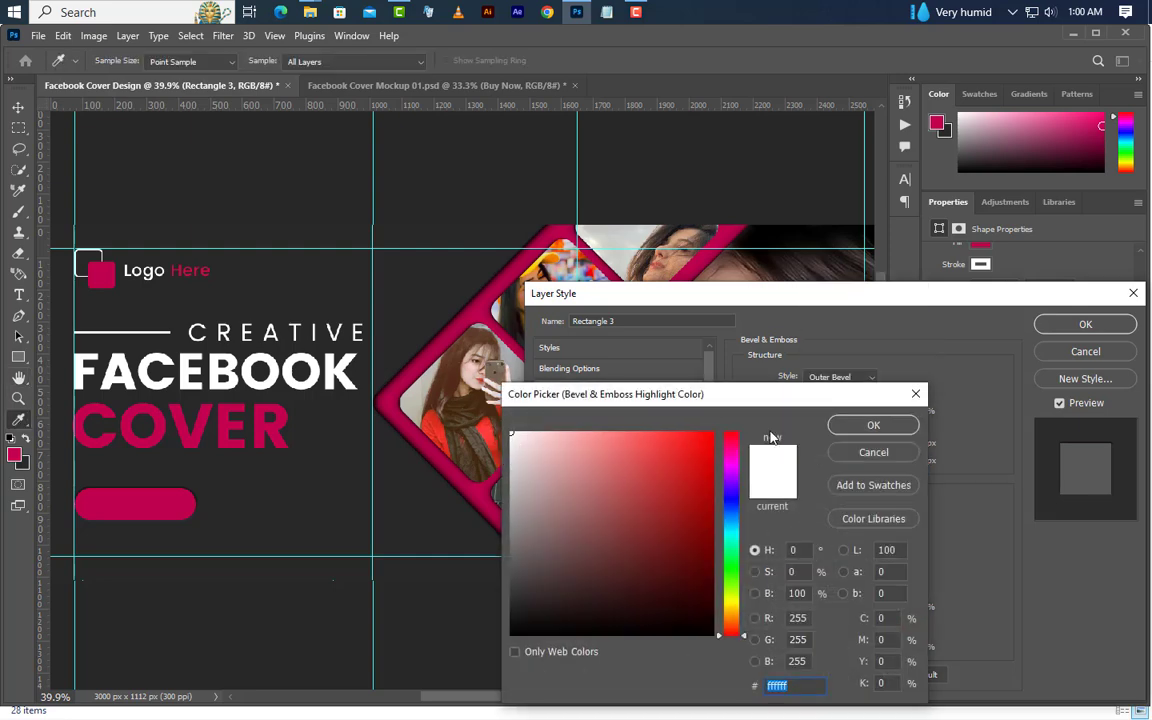
{"action": "left_click", "coordinate": [873, 452]}
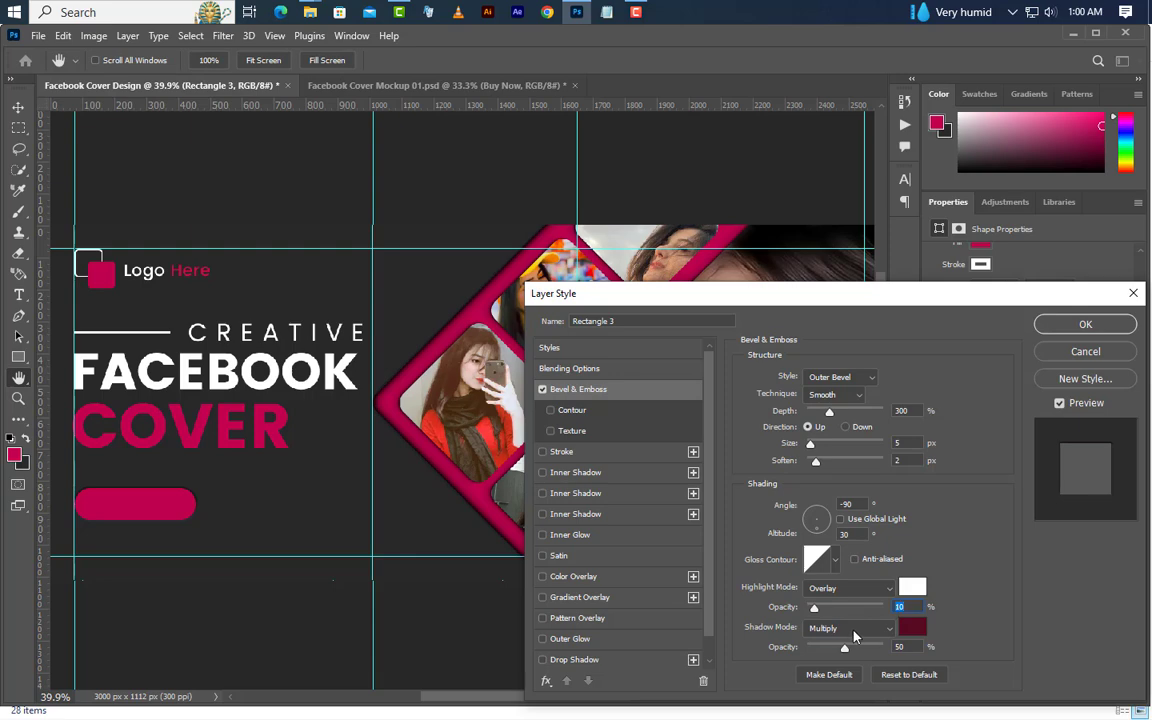
{"action": "left_click", "coordinate": [854, 628]}
{"action": "left_click", "coordinate": [830, 318]}
{"action": "left_click", "coordinate": [921, 626]}
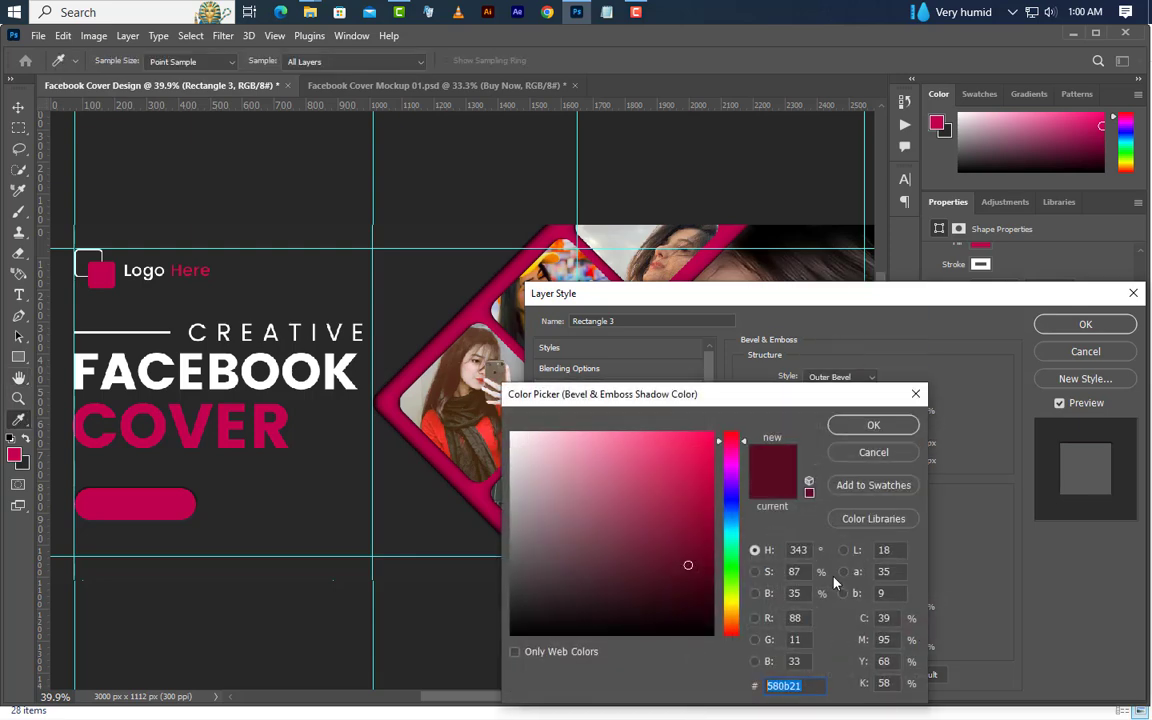
{"action": "left_click", "coordinate": [868, 426]}
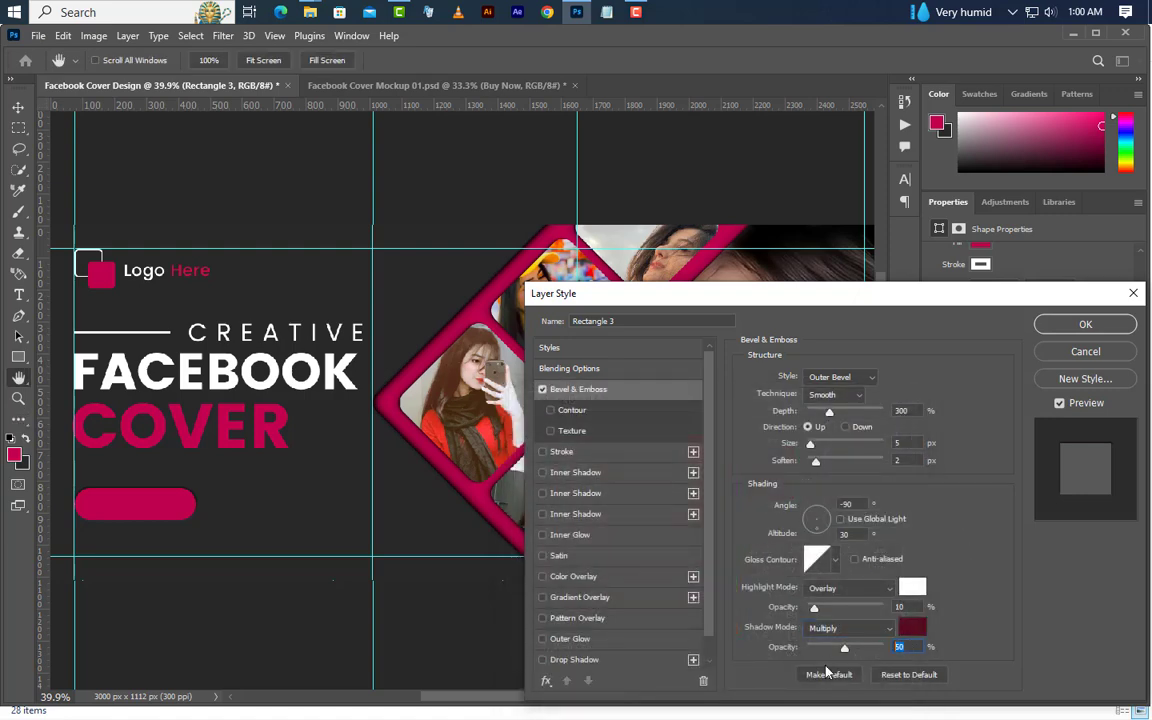
Add a black Multiply inner shadow at 50% opacity and 90° angle, with 5 px distance, 5% choke and 5 px size
{"action": "left_click", "coordinate": [600, 473]}
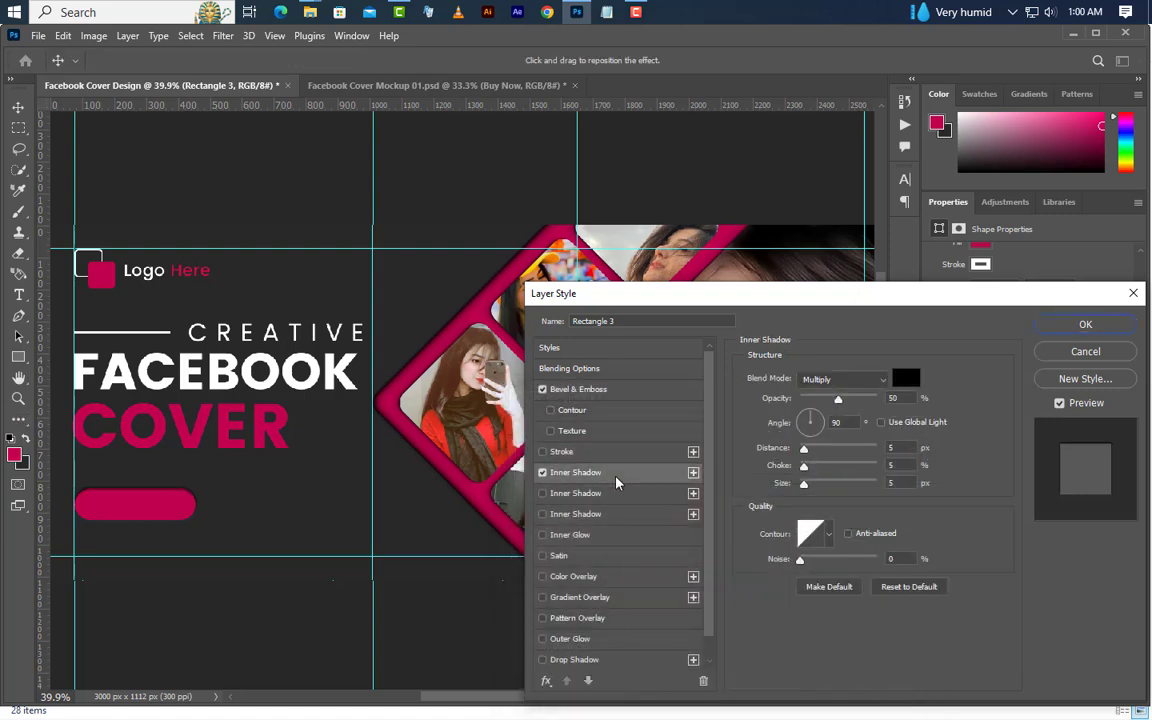
{"action": "left_click", "coordinate": [857, 382]}
{"action": "left_click", "coordinate": [815, 334]}
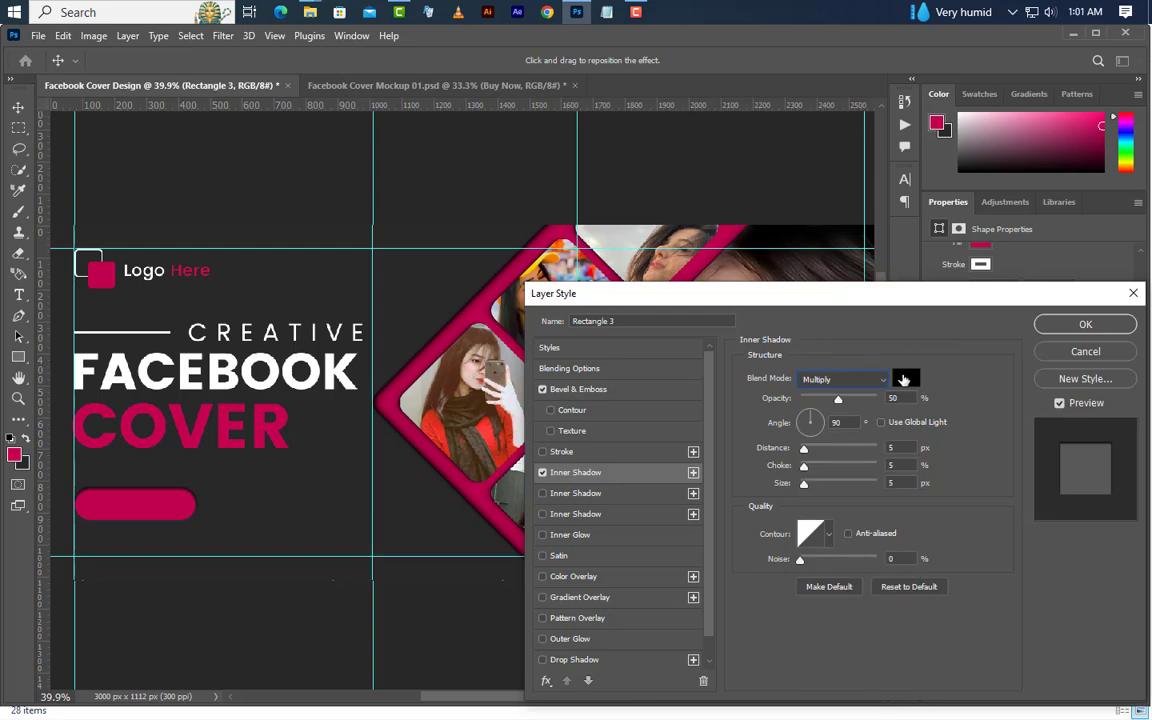
{"action": "left_click", "coordinate": [905, 378]}
{"action": "left_click", "coordinate": [895, 429]}
{"action": "left_click_drag", "start_coordinate": [849, 426], "coordinate": [814, 428]}
{"action": "left_click_drag", "start_coordinate": [896, 449], "coordinate": [882, 484]}
Add a black Multiply drop shadow at 20% opacity with 0 px distance, 25% spread and 75 px size, and apply the layer style
{"action": "left_click", "coordinate": [610, 666]}
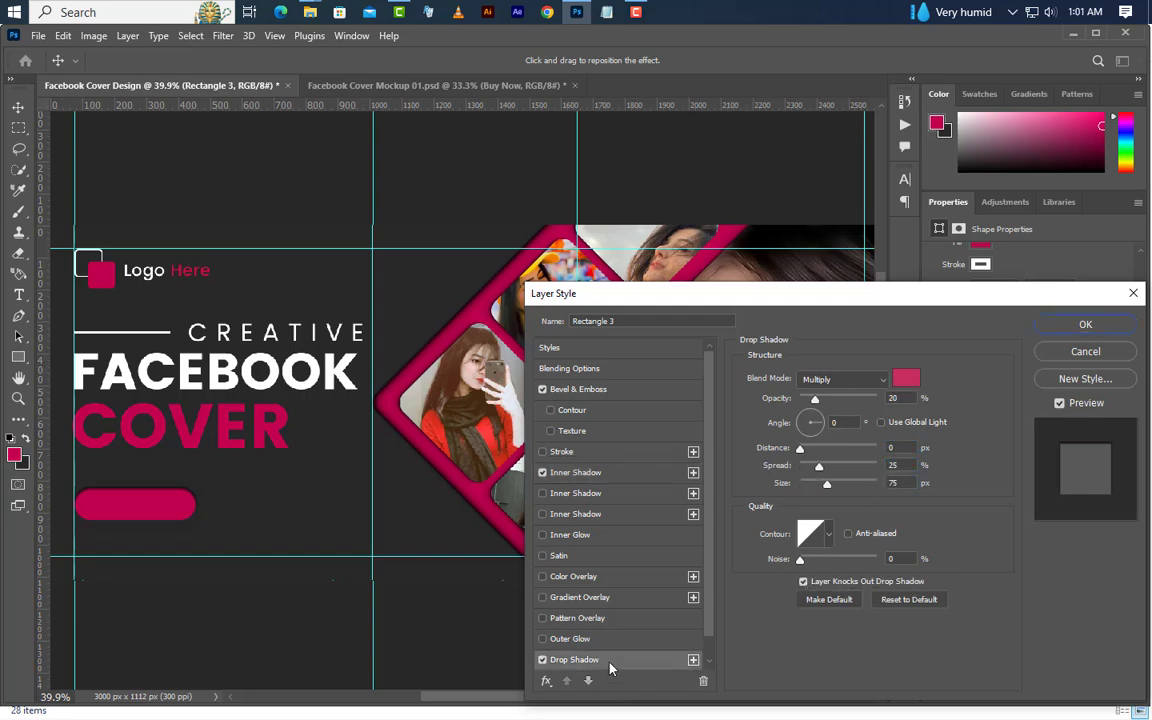
{"action": "left_click", "coordinate": [907, 382]}
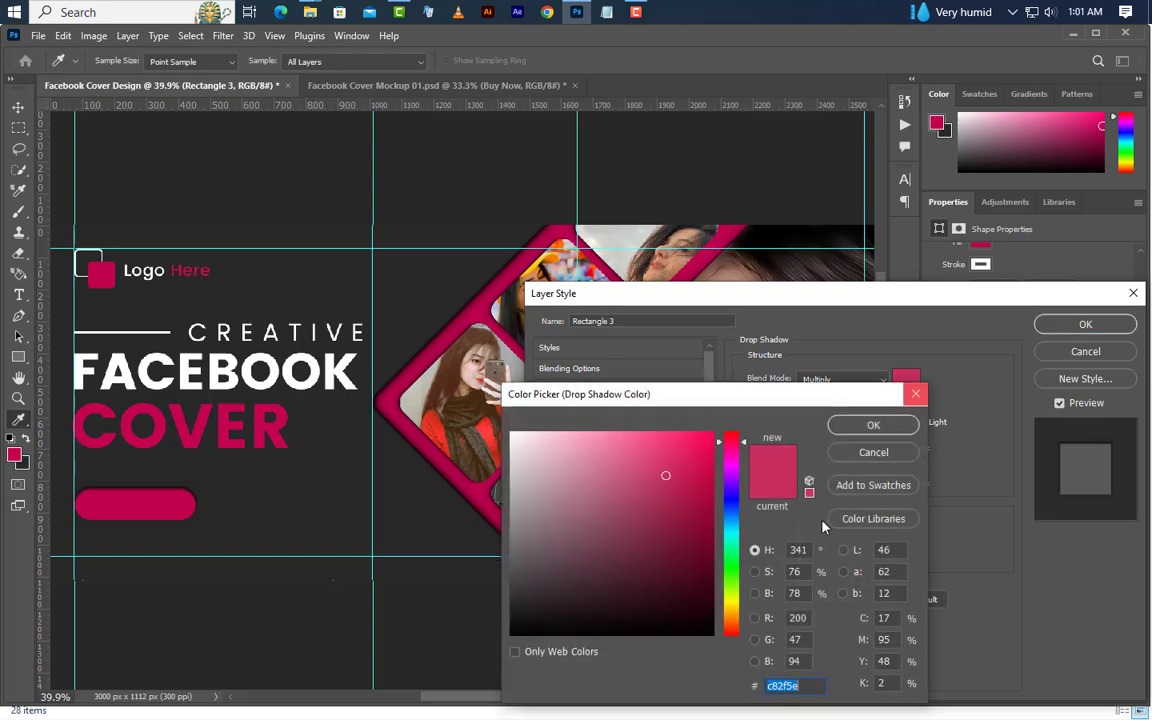
{"action": "left_click_drag", "start_coordinate": [542, 567], "coordinate": [511, 634]}
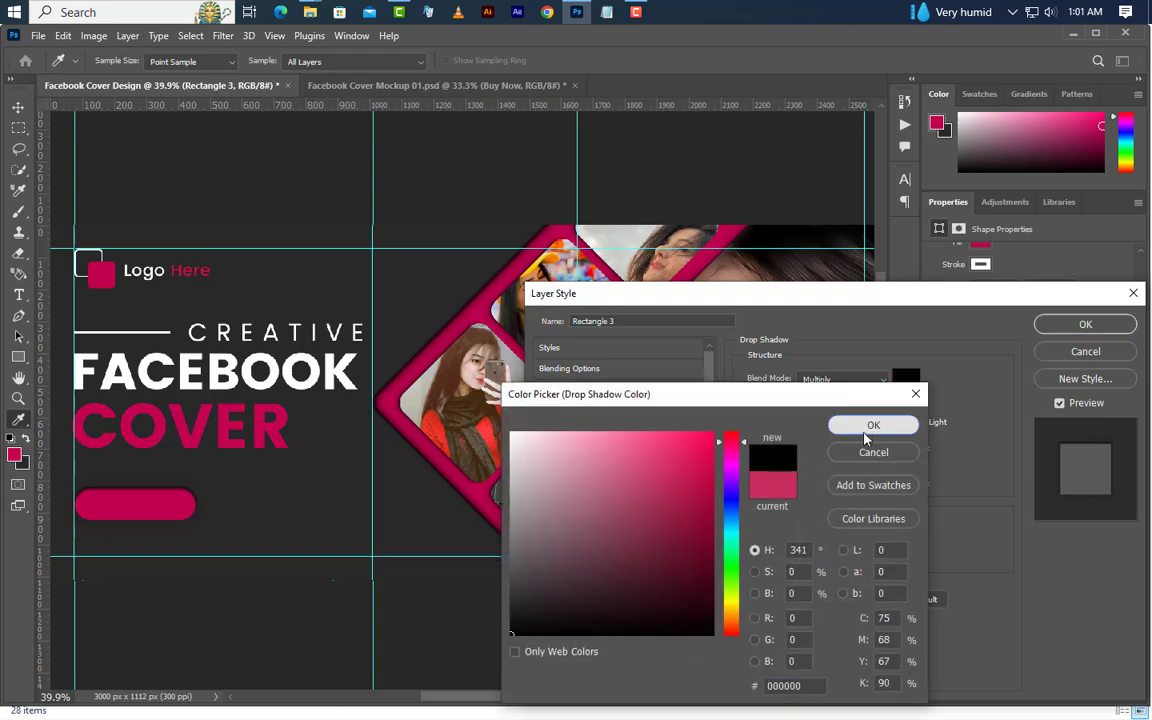
{"action": "left_click", "coordinate": [873, 425]}
{"action": "left_click", "coordinate": [845, 378]}
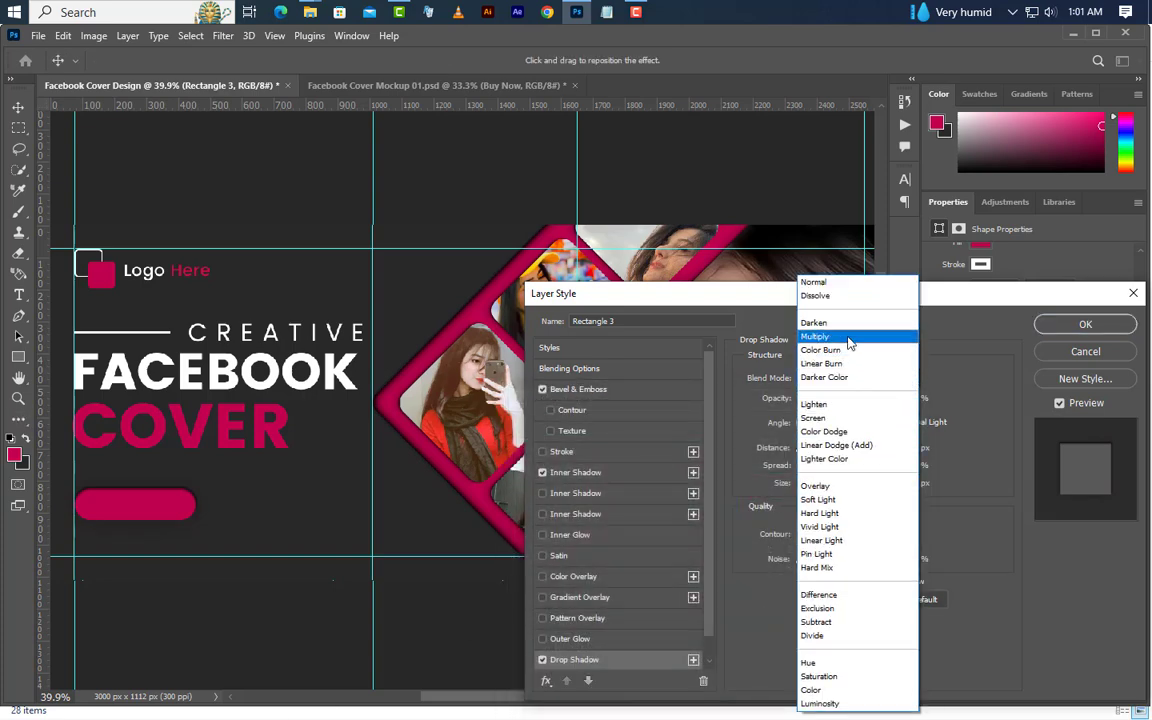
{"action": "left_click", "coordinate": [830, 336]}
{"action": "left_click_drag", "start_coordinate": [906, 465], "coordinate": [858, 487]}
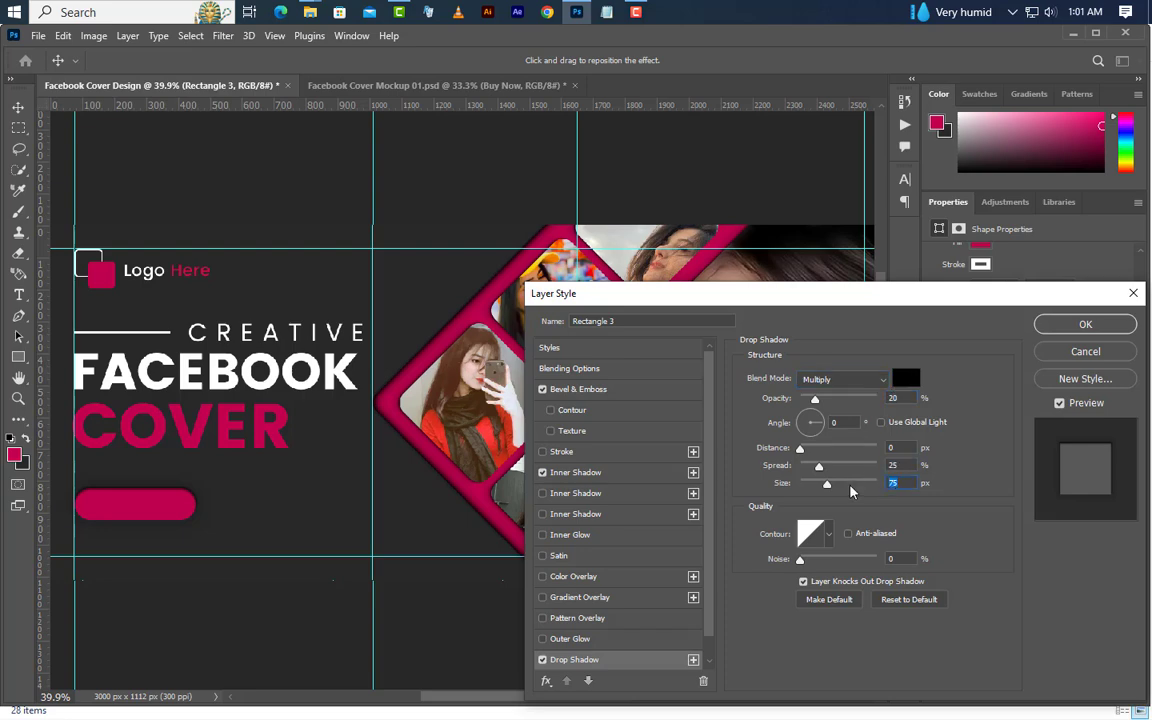
{"action": "left_click", "coordinate": [1084, 326]}
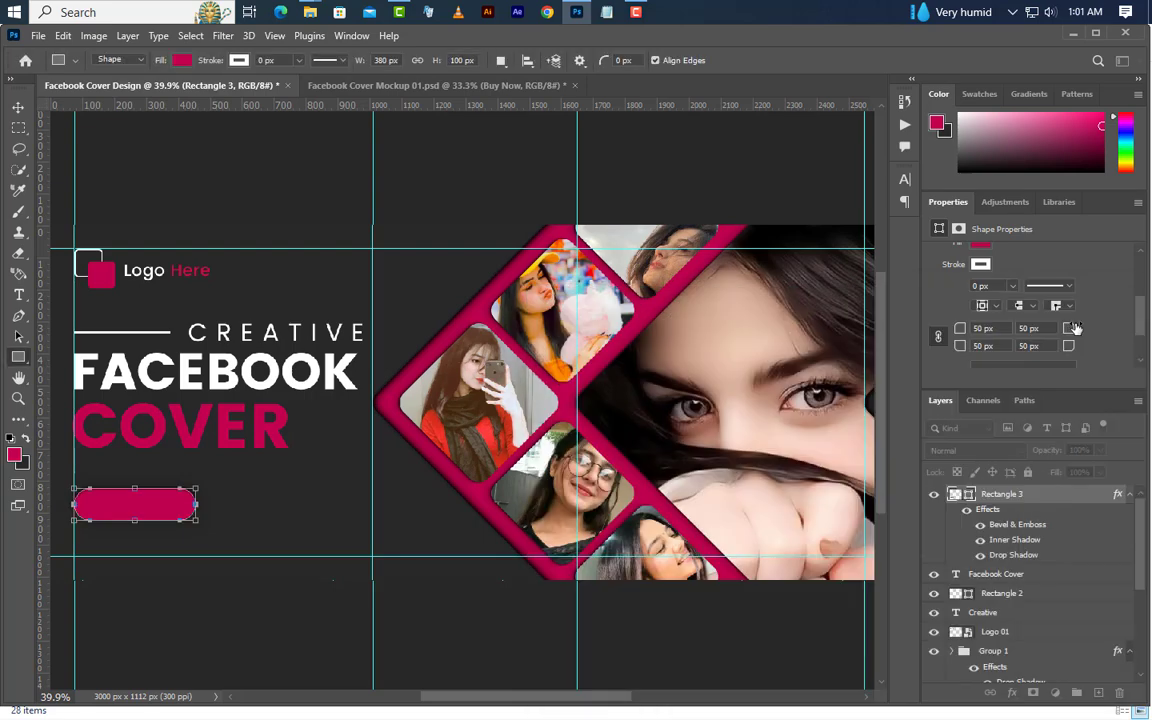
Add the text "BUY NOW" in magenta 48.66 pt Poppins Bold on a new layer over the rounded button
{"action": "left_click", "coordinate": [1098, 693]}
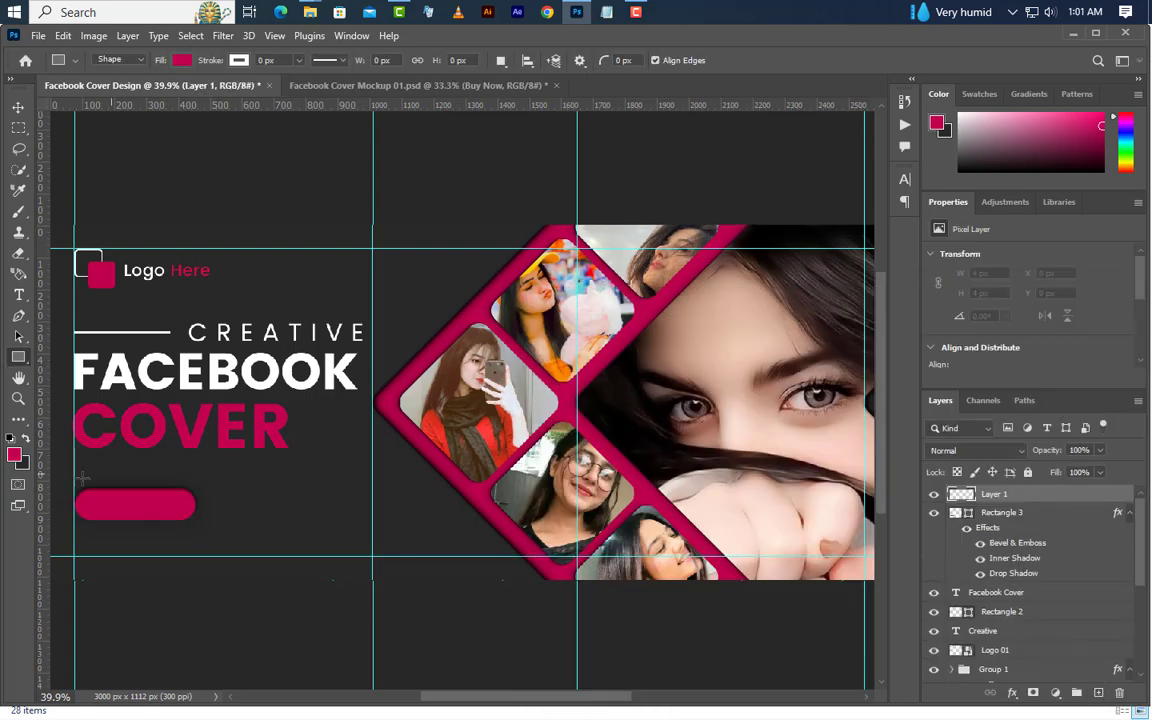
{"action": "left_click", "coordinate": [18, 295]}
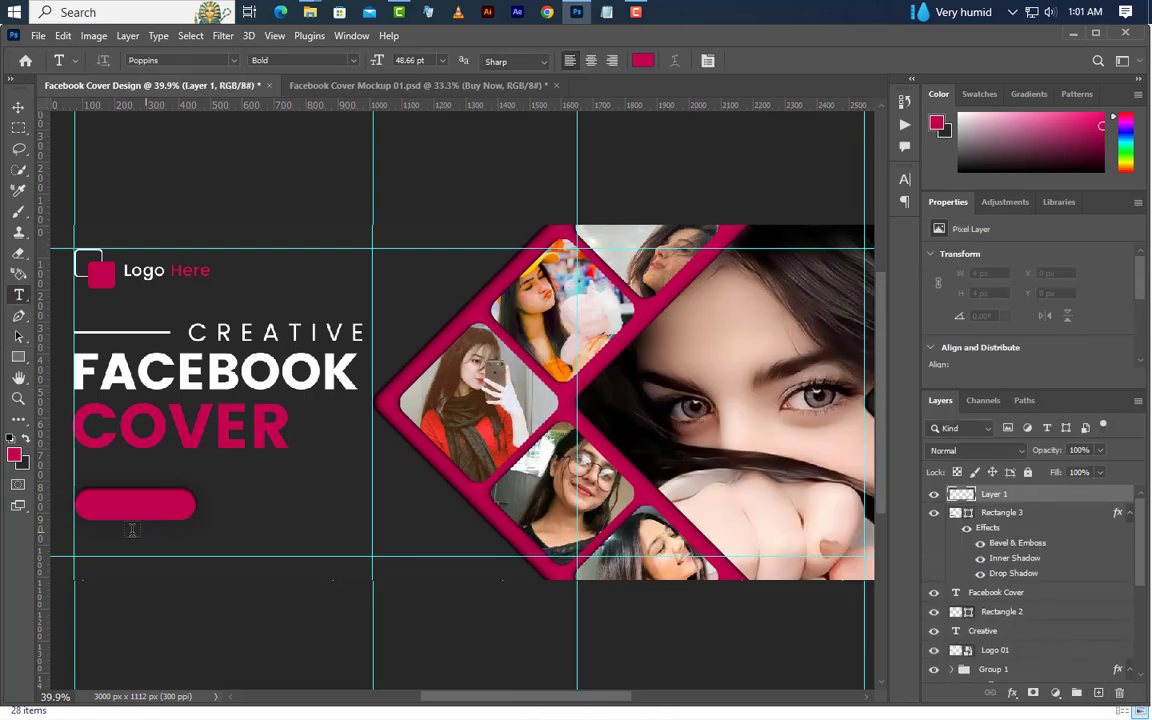
{"action": "left_click", "coordinate": [88, 507]}
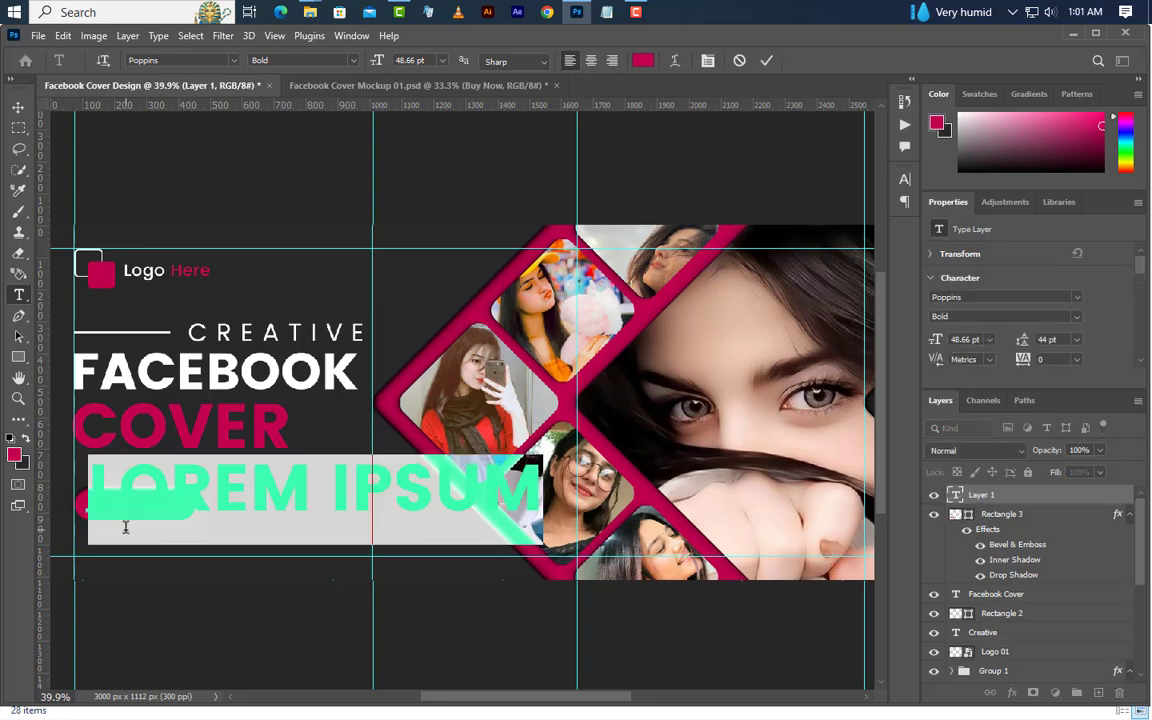
{"action": "type", "text": "BUY NOW"}
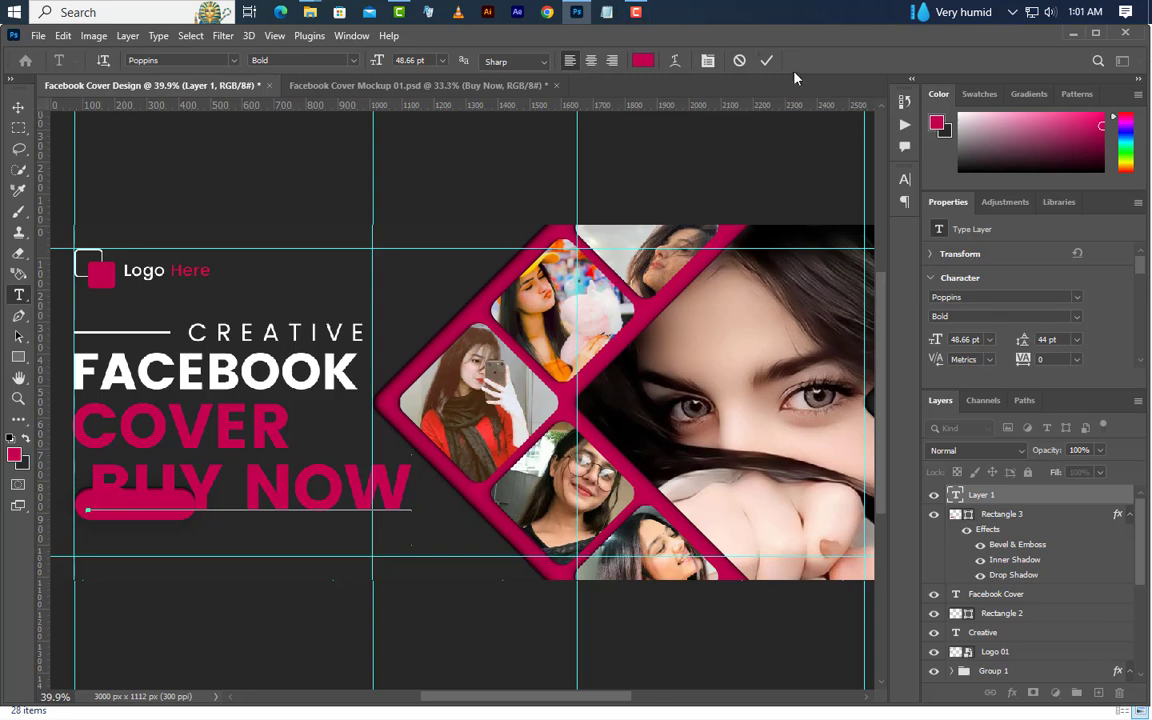
{"action": "left_click", "coordinate": [768, 61]}
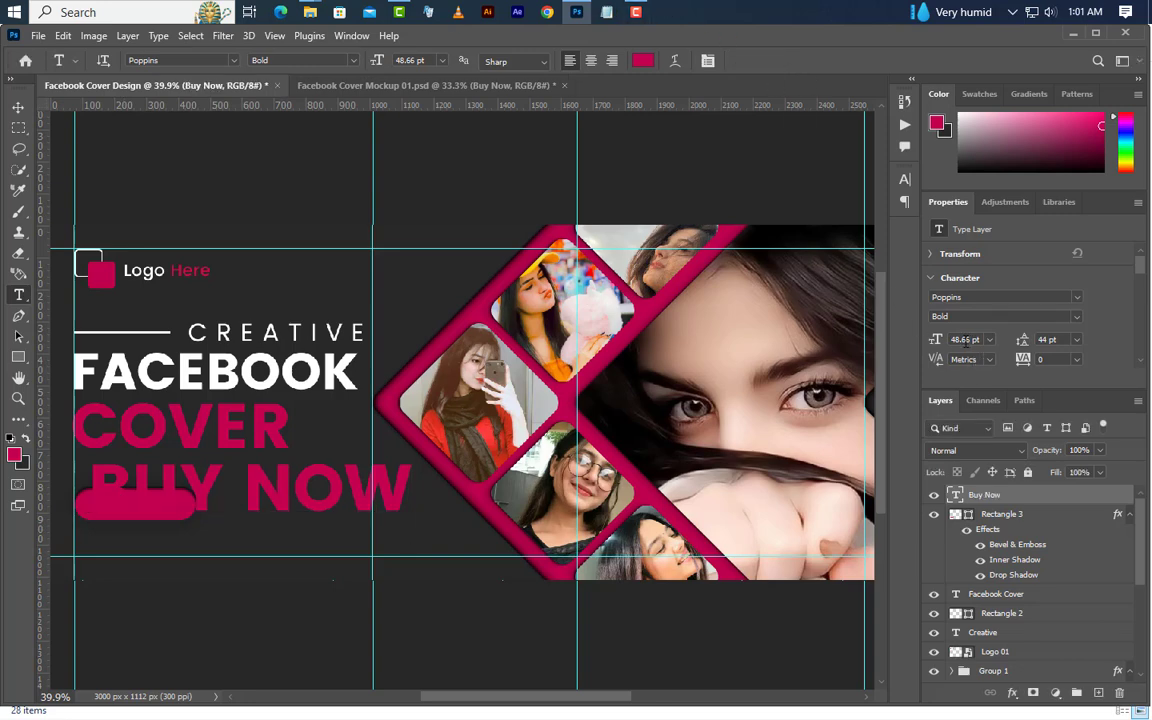
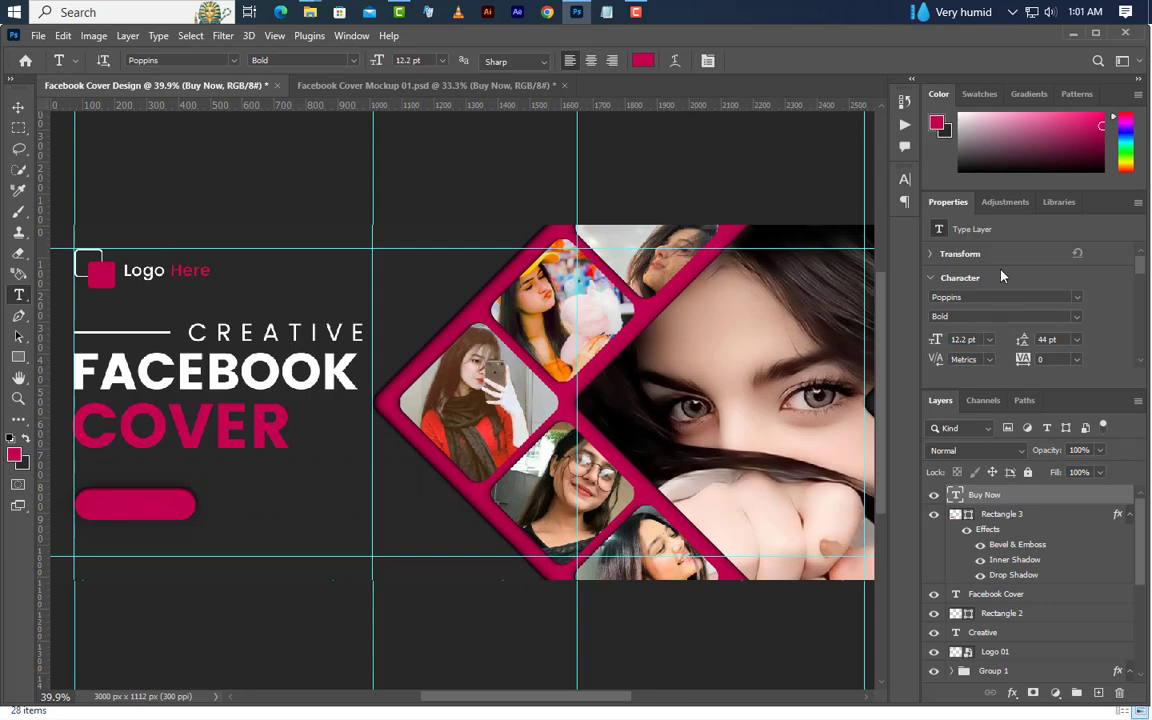
Recolor the Buy Now text to white ffffff and set its font style to SemiBold
{"action": "left_click", "coordinate": [905, 181]}
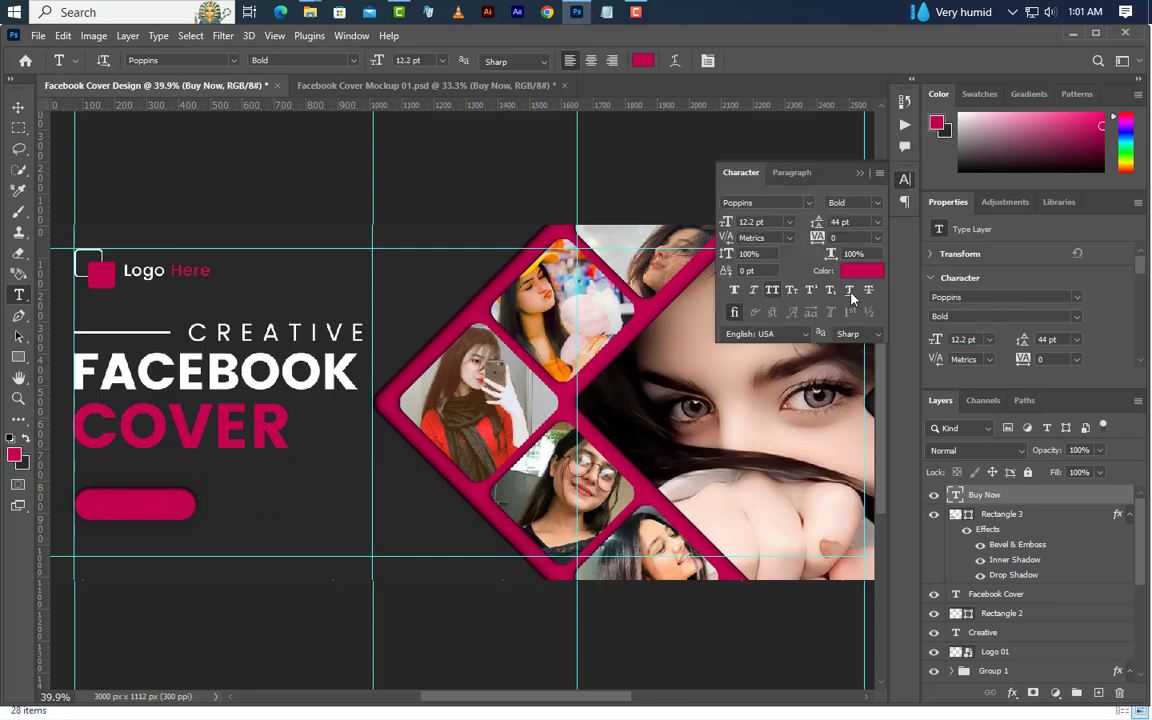
{"action": "left_click", "coordinate": [864, 276]}
{"action": "type", "text": "ffffff"}
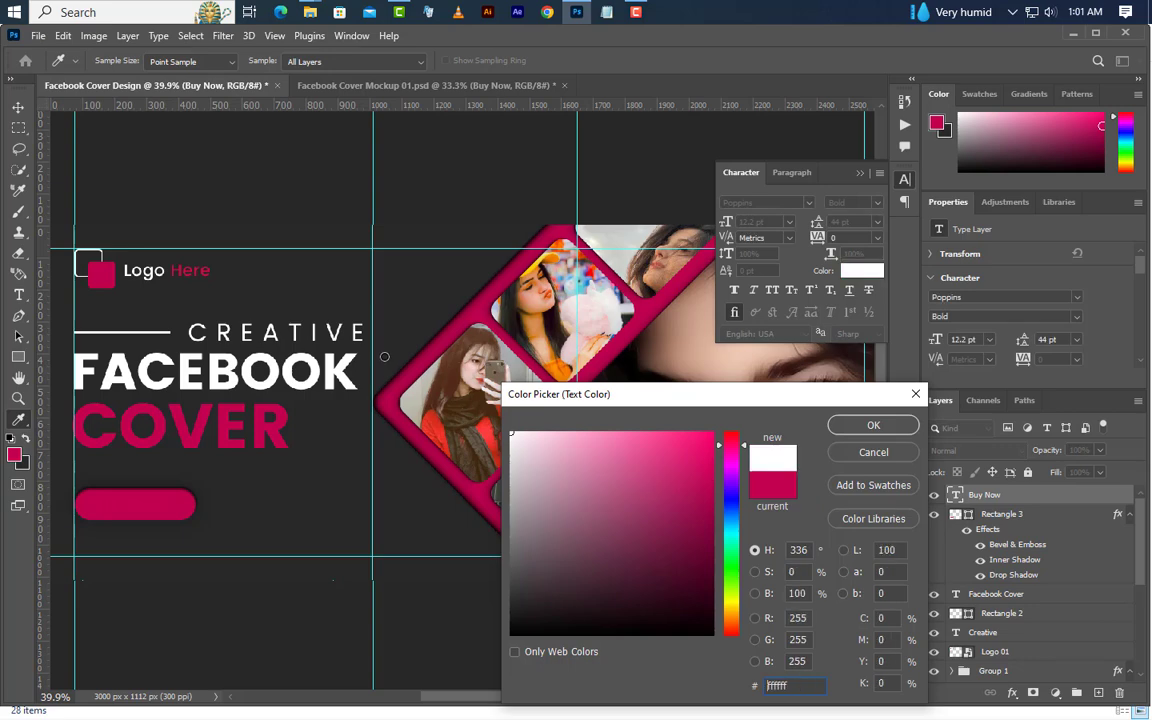
{"action": "left_click", "coordinate": [873, 427]}
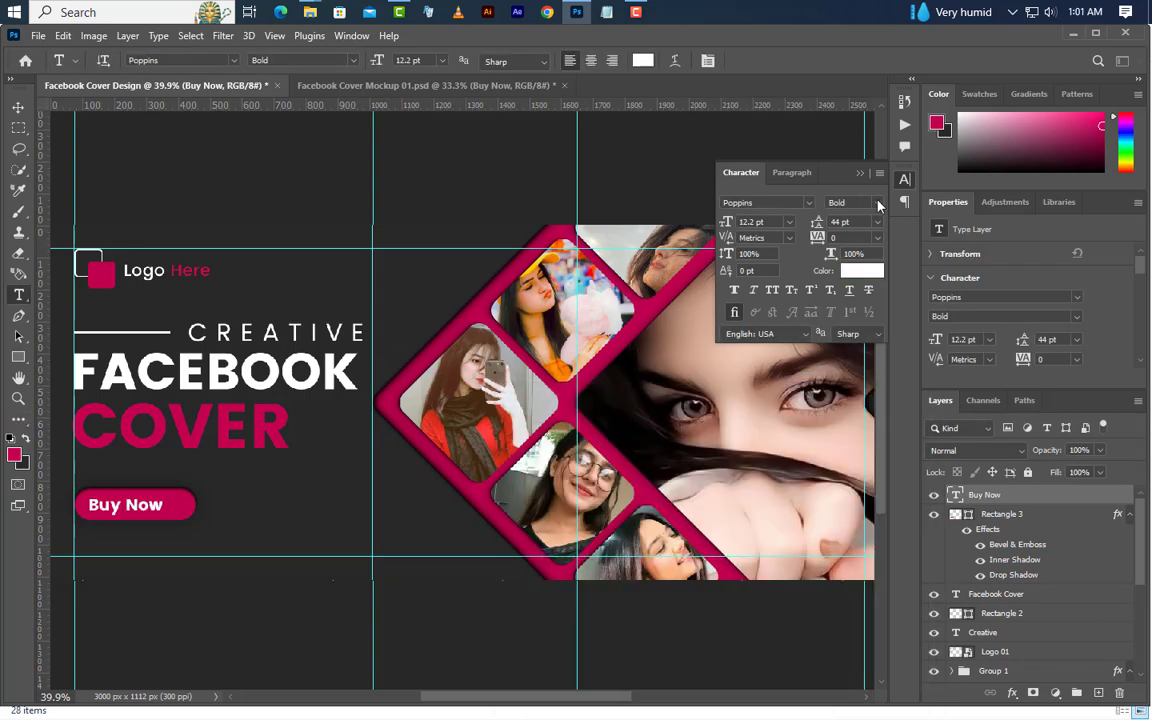
{"action": "left_click", "coordinate": [876, 203]}
{"action": "left_click", "coordinate": [866, 257]}
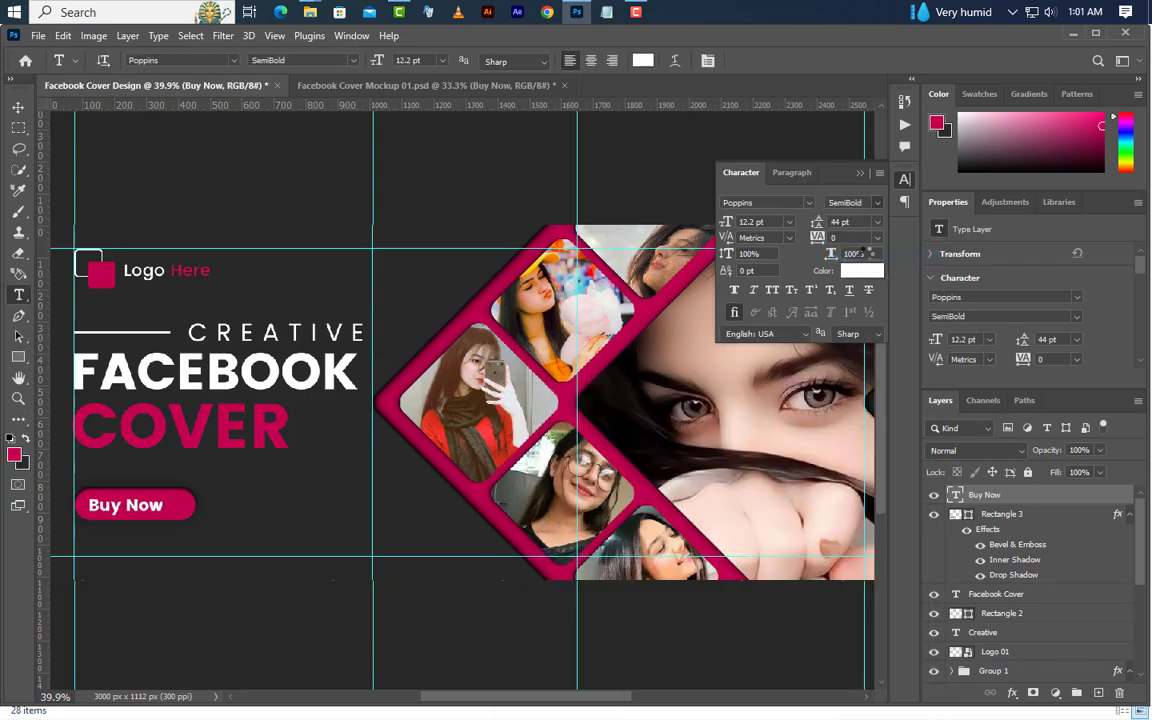
{"action": "left_click", "coordinate": [859, 172]}
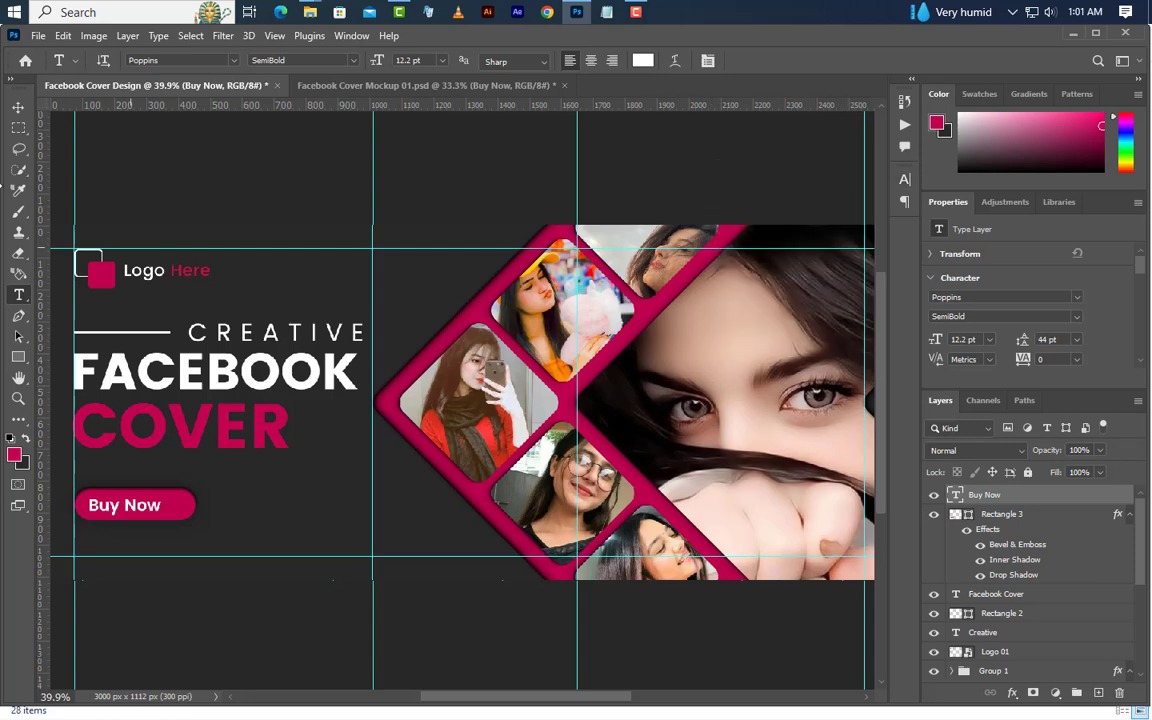
Nudge the Buy Now text slightly up and to the left on the rounded button
{"action": "left_click", "coordinate": [18, 106]}
{"action": "key", "text": "Left"}
{"action": "key", "text": "Left"}
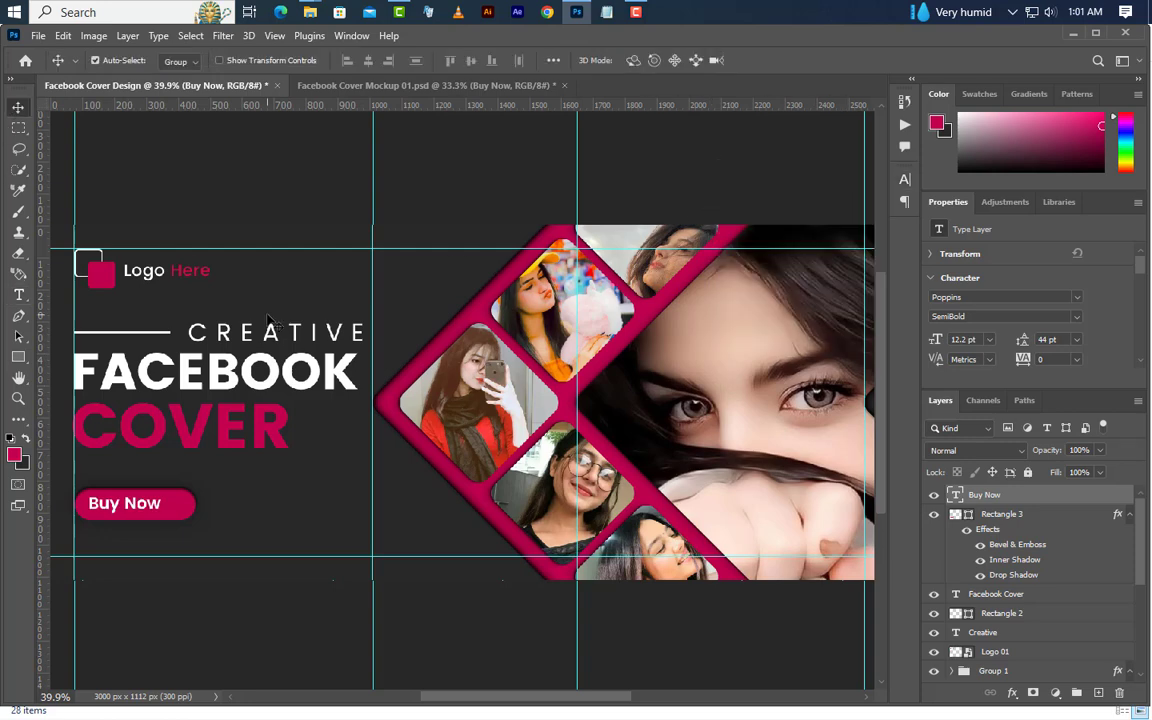
{"action": "key", "text": "Up"}
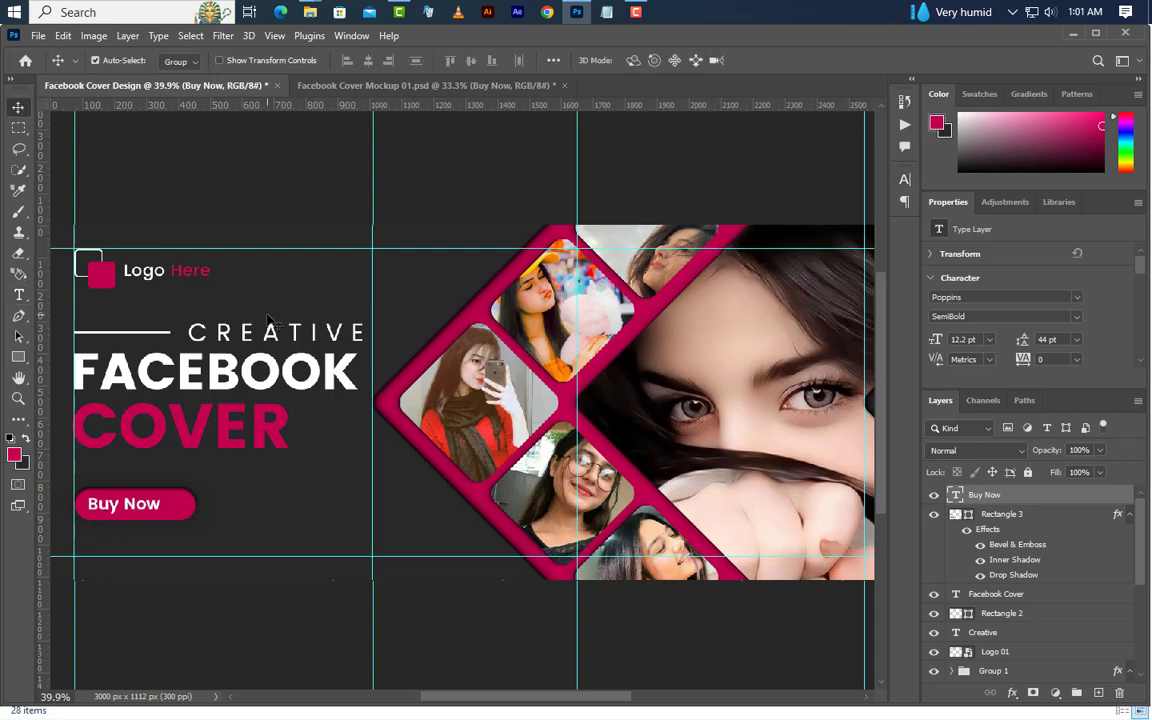
Draw a rectangle about 139 × 187 px over the right end of the Buy Now button and fill it with white ffffff
{"action": "left_click", "coordinate": [18, 357]}
{"action": "right_click", "coordinate": [18, 357]}
{"action": "left_click", "coordinate": [53, 358]}
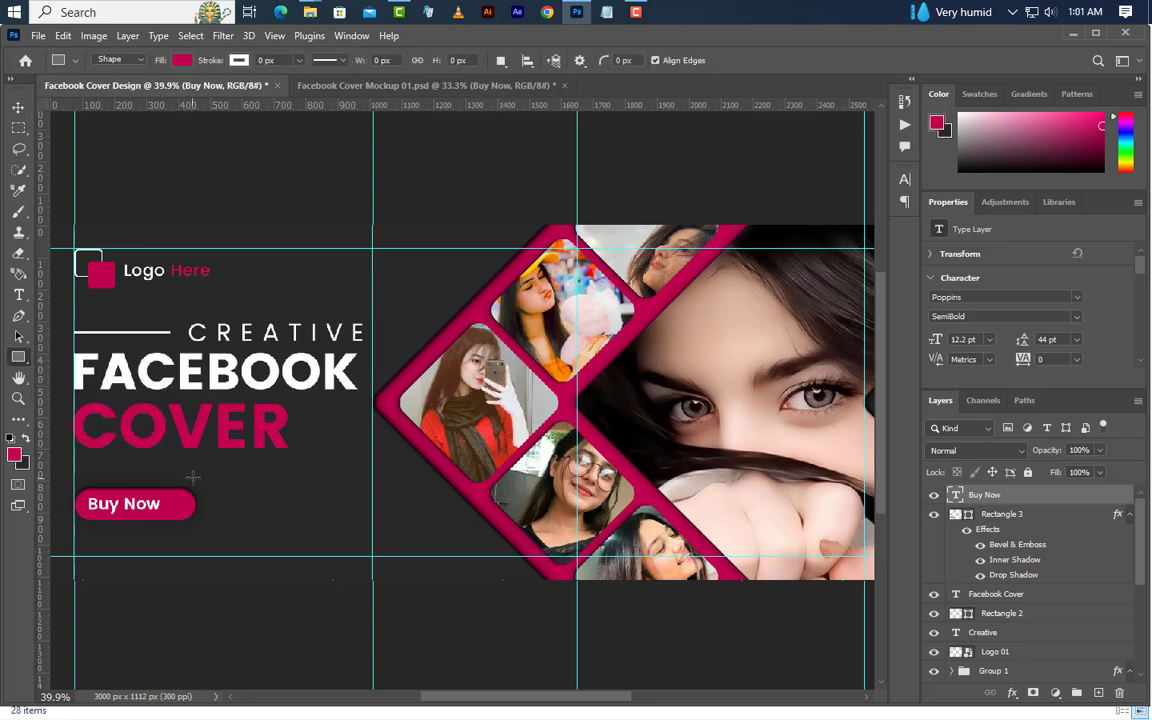
{"action": "left_click_drag", "start_coordinate": [208, 474], "coordinate": [164, 535]}
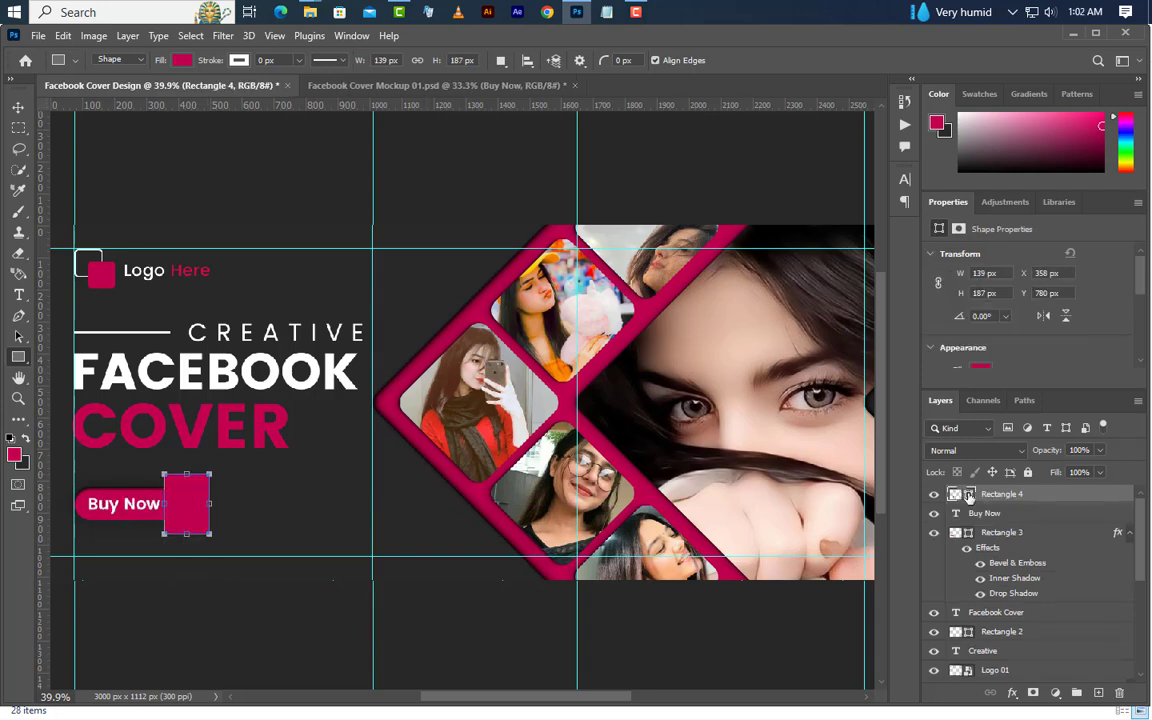
{"action": "double_click", "coordinate": [968, 495]}
{"action": "left_click_drag", "start_coordinate": [575, 491], "coordinate": [509, 431]}
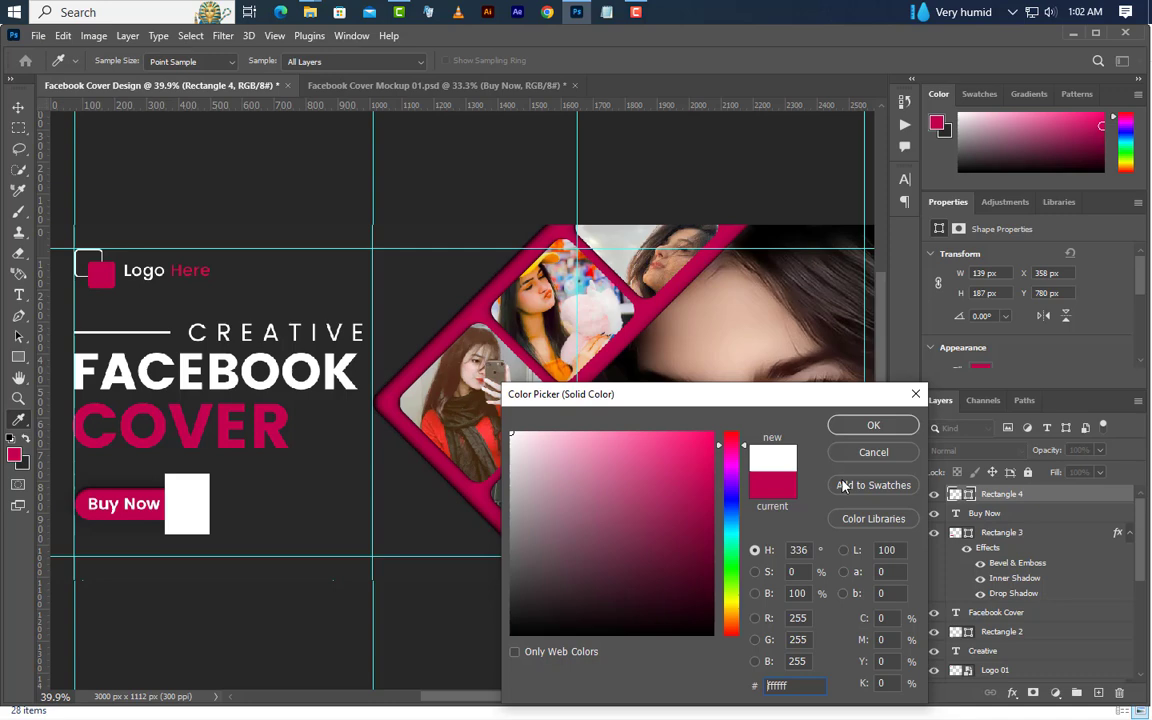
{"action": "left_click", "coordinate": [874, 427]}
Move the white rectangle's layer below the Buy Now text and clip it to the rounded button shape
{"action": "left_click_drag", "start_coordinate": [1057, 500], "coordinate": [1057, 518]}
{"action": "right_click", "coordinate": [1057, 518]}
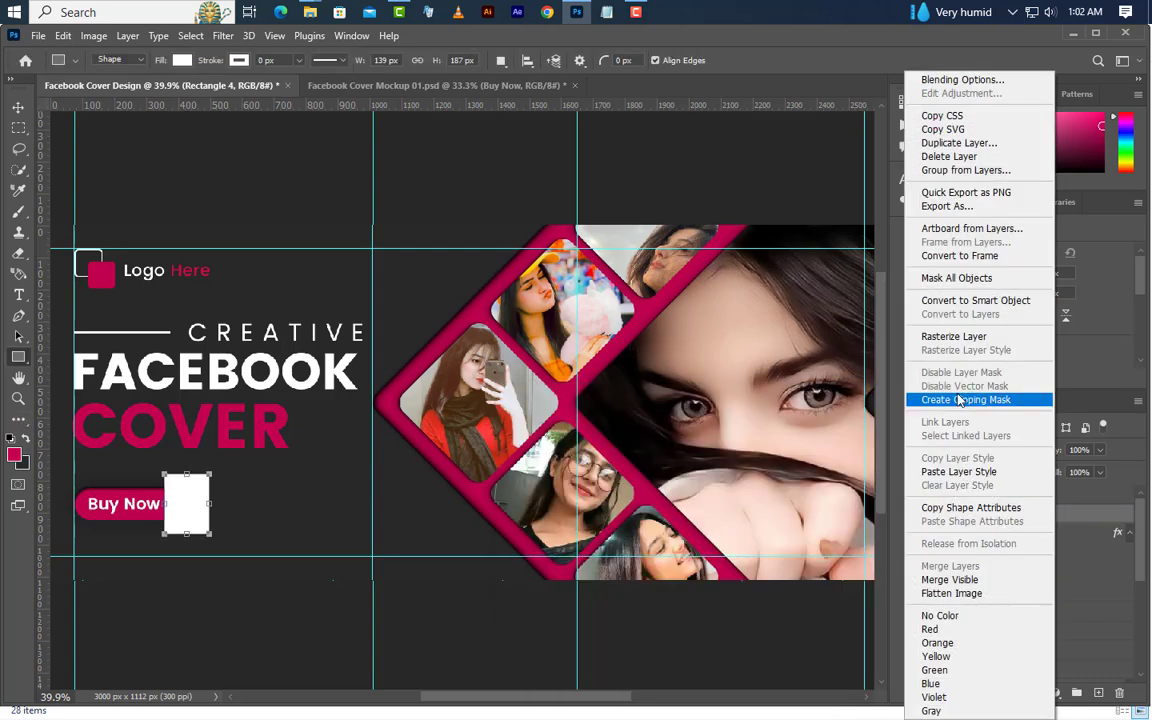
{"action": "left_click", "coordinate": [960, 395]}
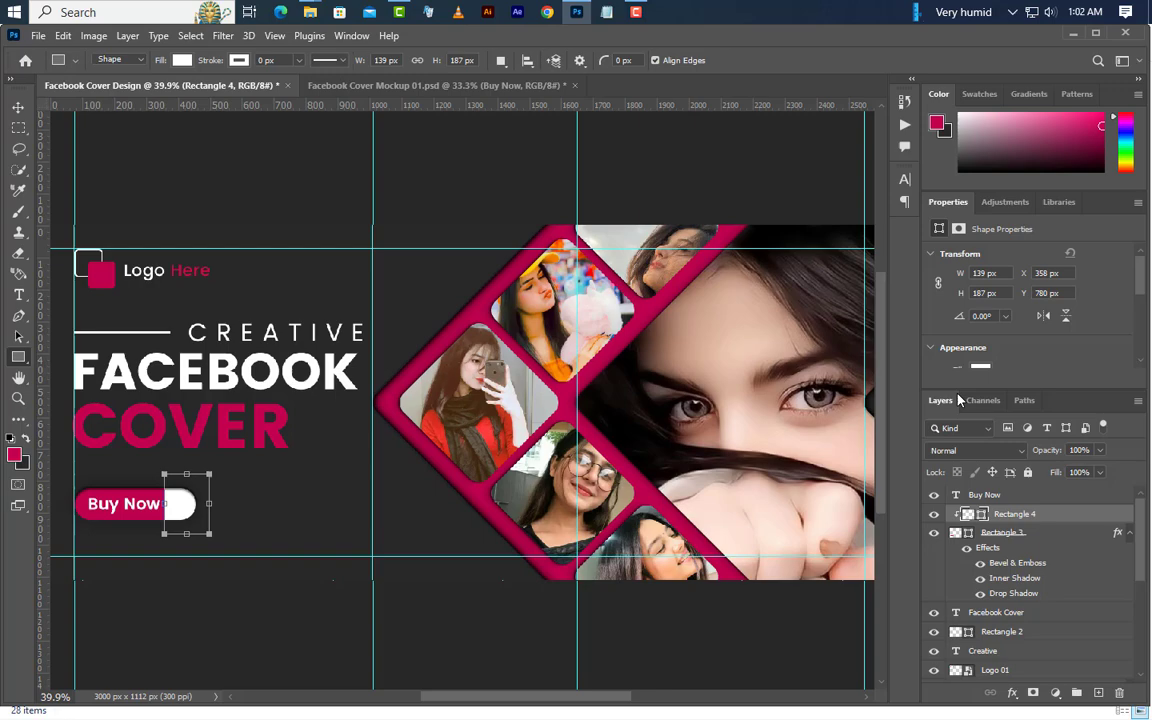
Place the arrow image left-direction-pngrepo-com.png from the icon folder into the cover design
{"action": "left_click", "coordinate": [575, 12]}
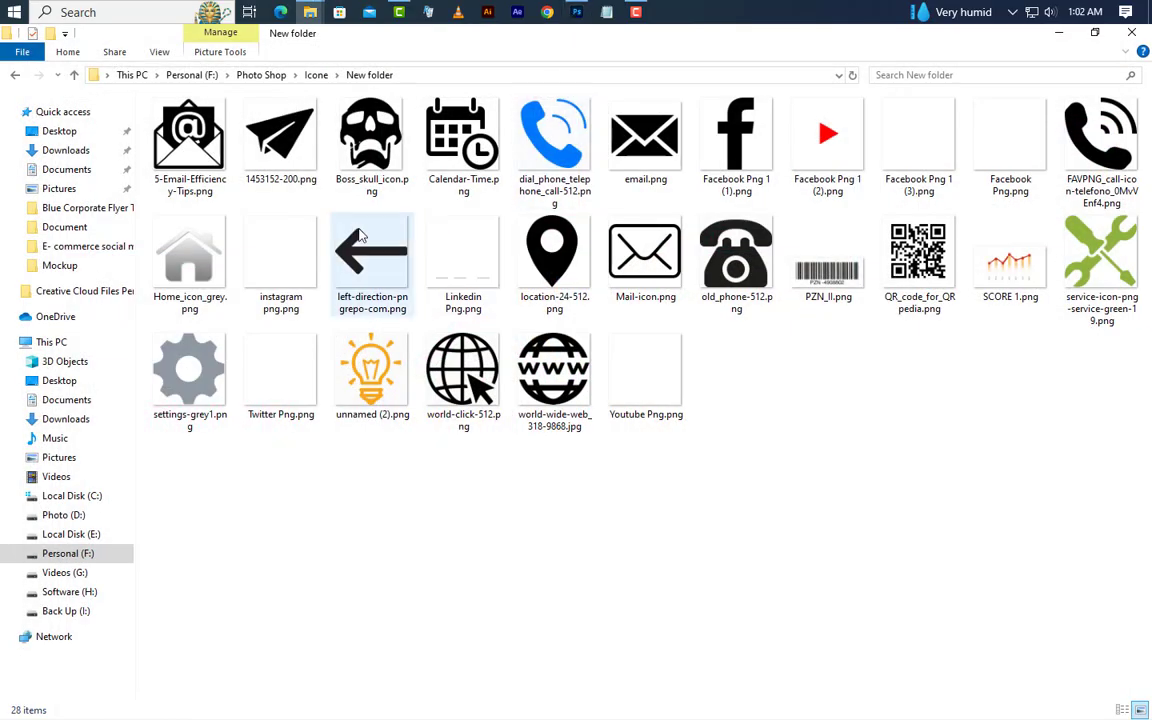
{"action": "left_click", "coordinate": [369, 292]}
{"action": "left_click_drag", "start_coordinate": [448, 203], "coordinate": [406, 478]}
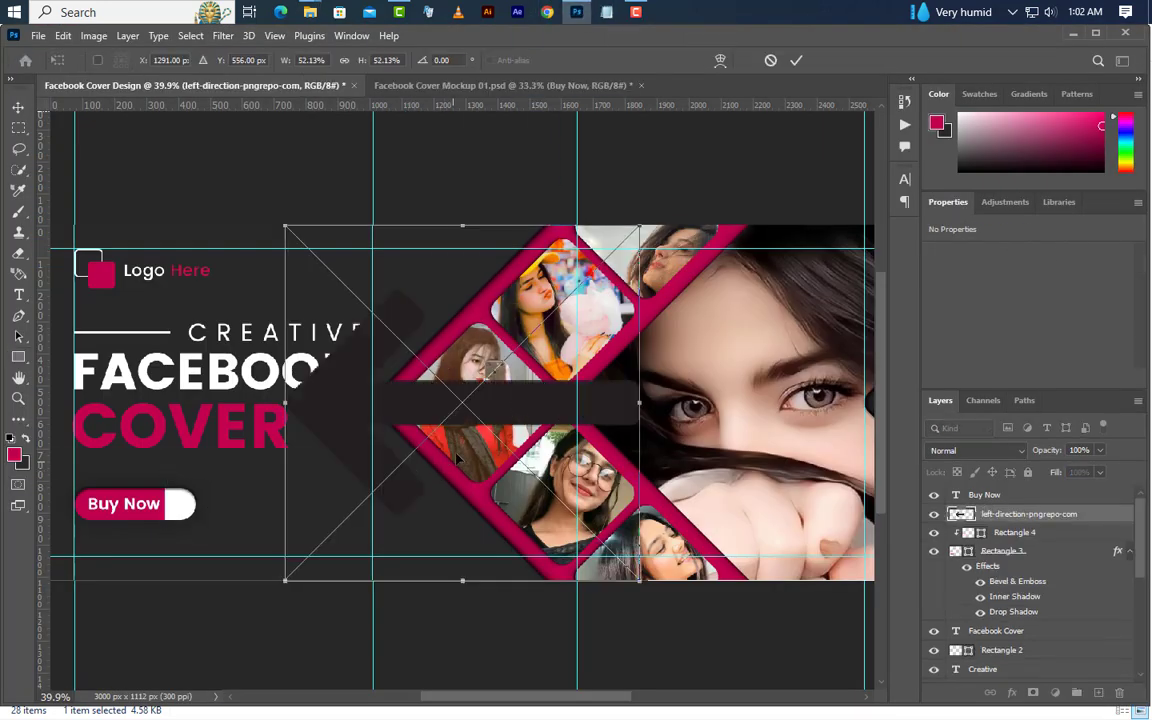
Flip the placed arrow horizontally, scale it down to about 2.67% and position it on the button's white end
{"action": "right_click", "coordinate": [458, 139]}
{"action": "left_click", "coordinate": [530, 432]}
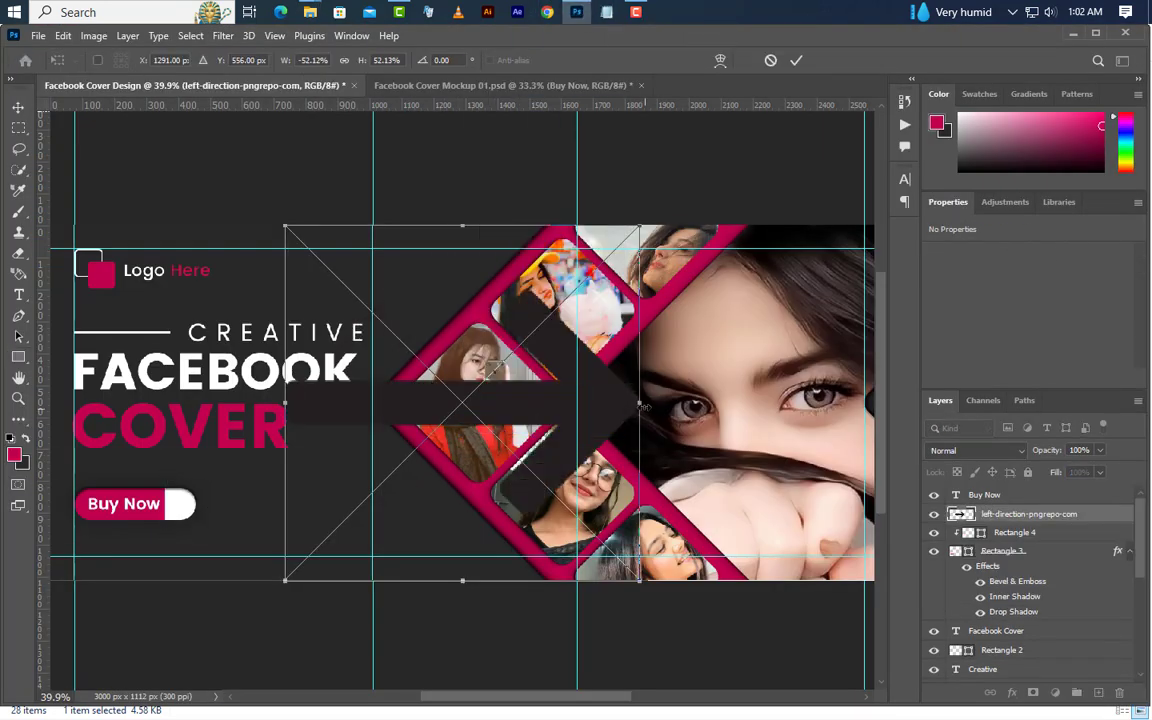
{"action": "left_click_drag", "start_coordinate": [644, 404], "coordinate": [187, 510]}
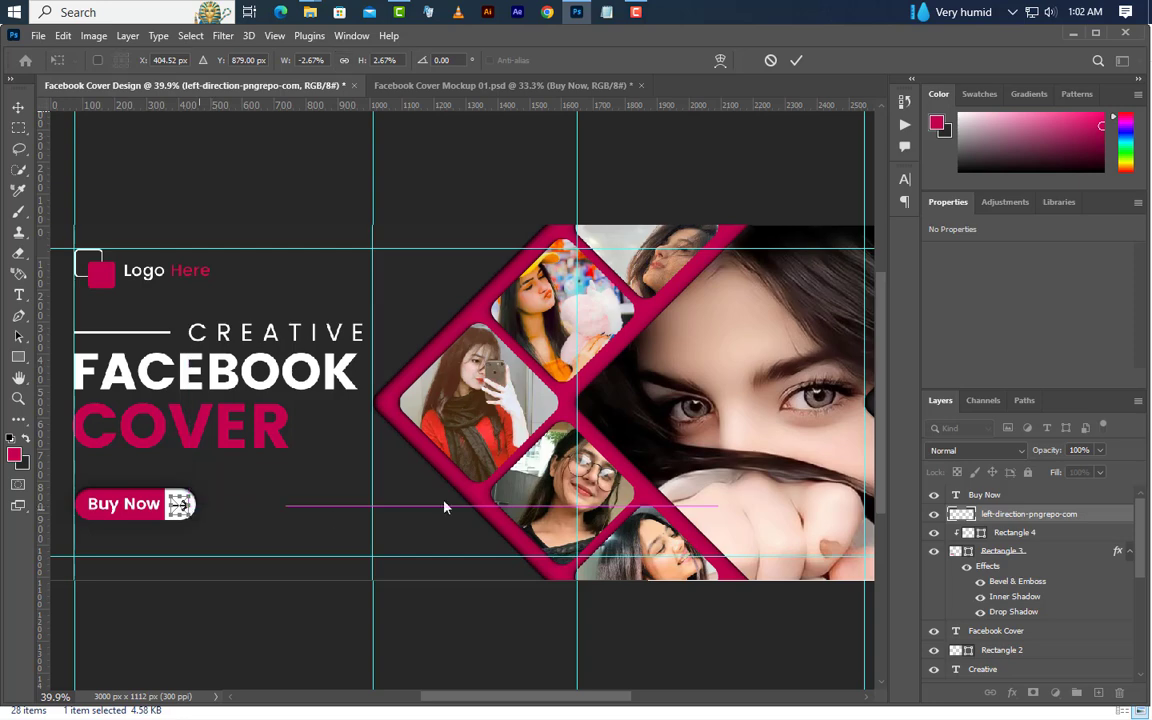
{"action": "left_click", "coordinate": [796, 61]}
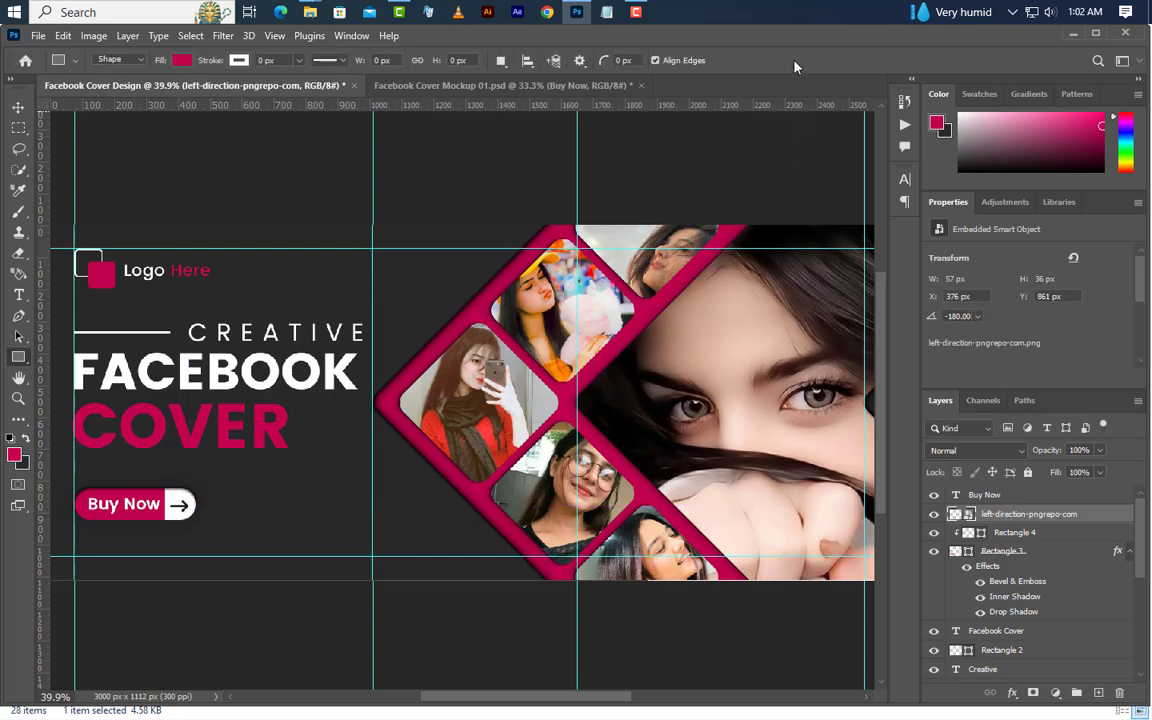
Load the rounded button's outline as a selection, center the Buy Now text and arrow vertically within it, and deselect
{"action": "left_click", "coordinate": [970, 551], "text": "ctrl"}
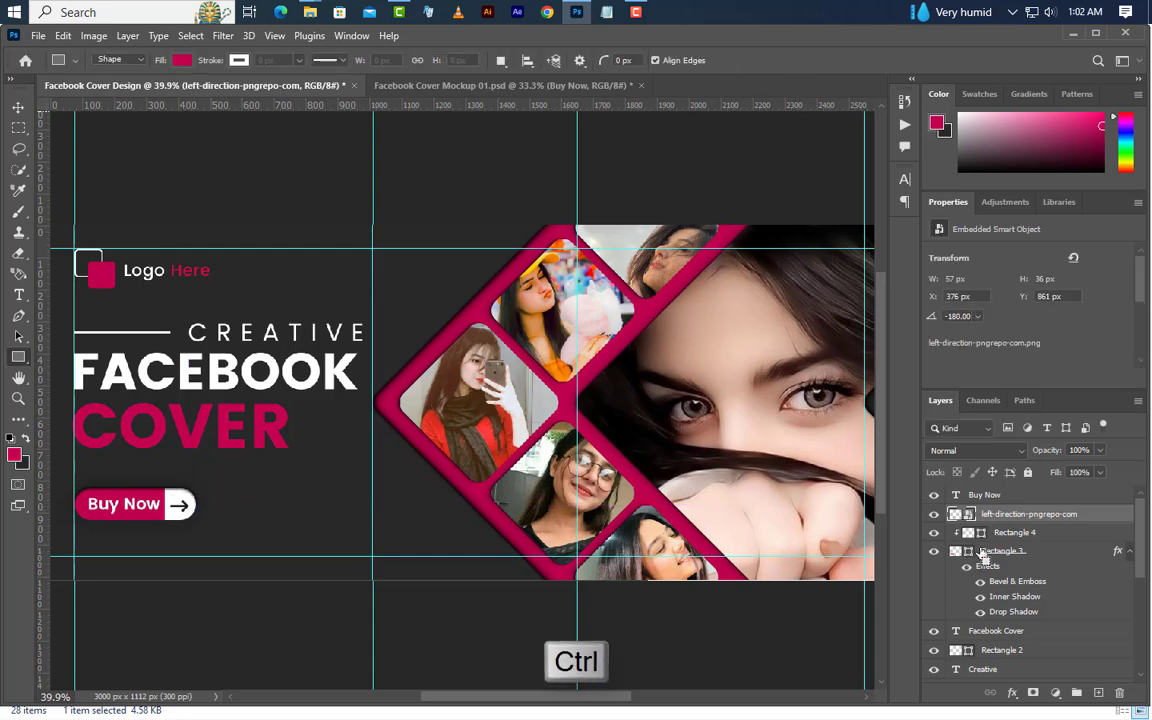
{"action": "left_click", "coordinate": [1018, 499], "text": "ctrl"}
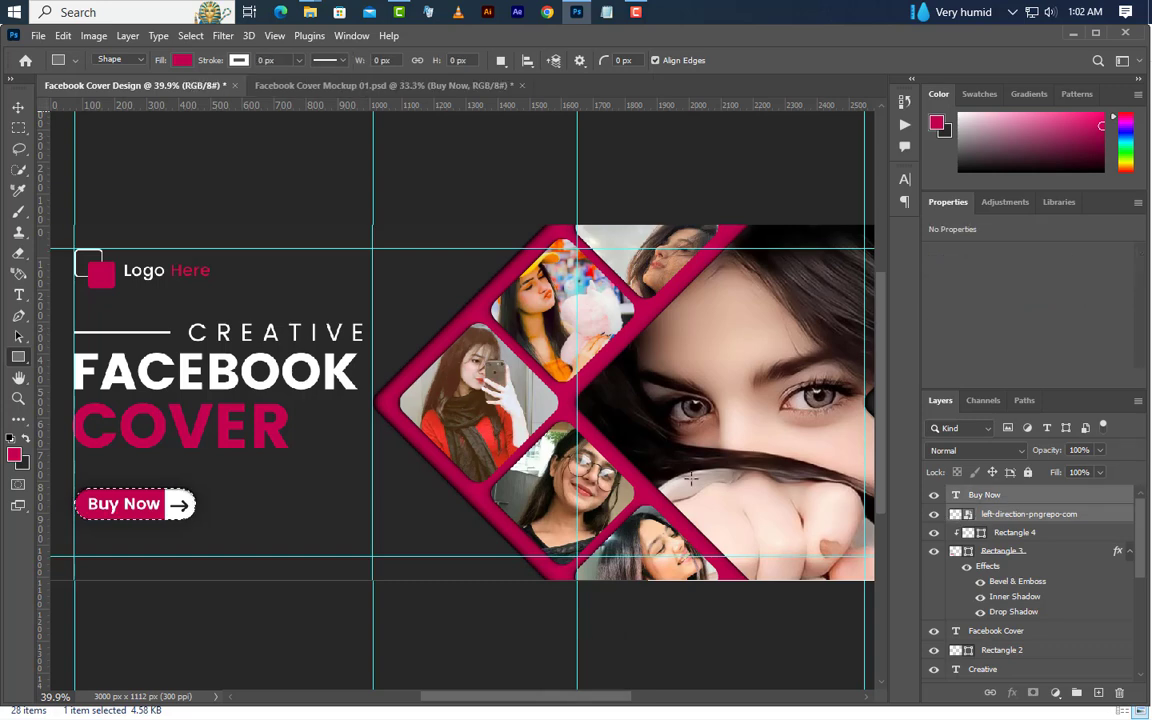
{"action": "left_click", "coordinate": [19, 107]}
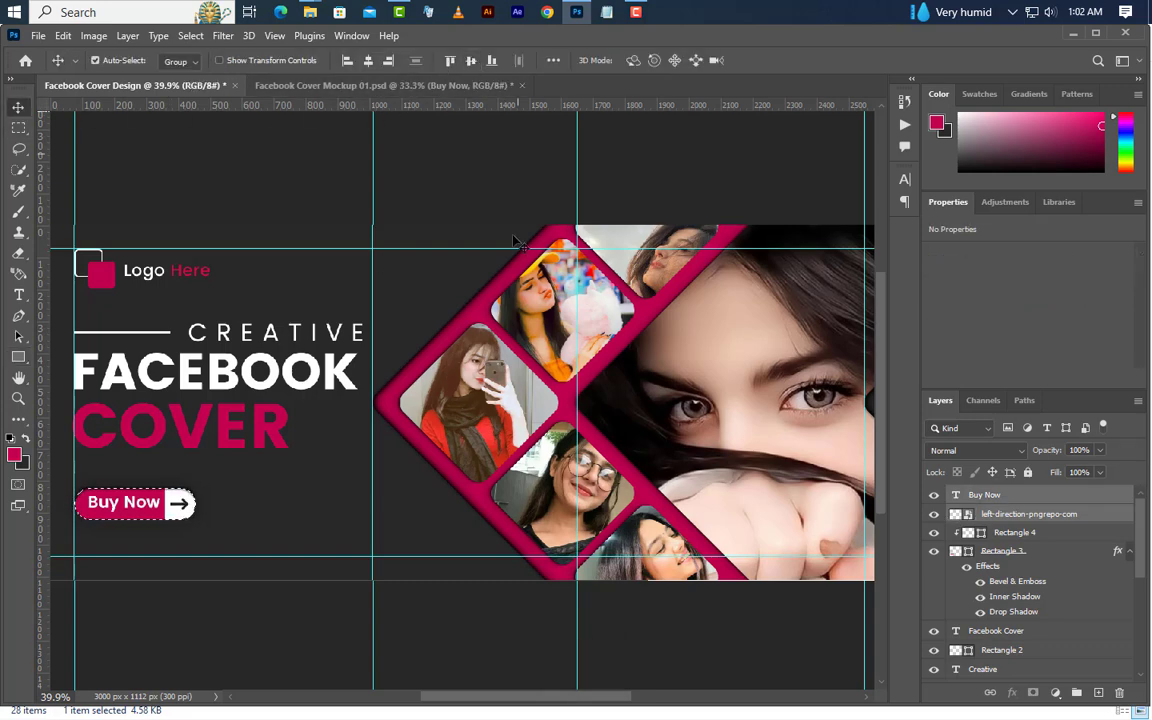
{"action": "left_click", "coordinate": [190, 36]}
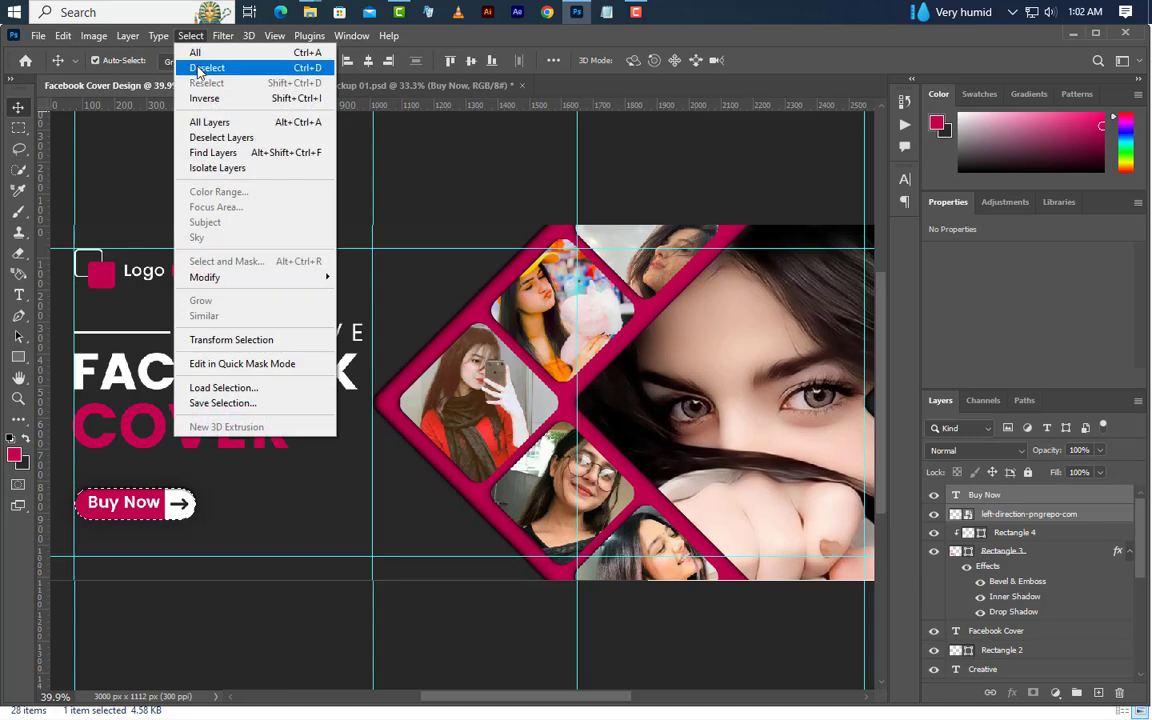
{"action": "left_click", "coordinate": [199, 68]}
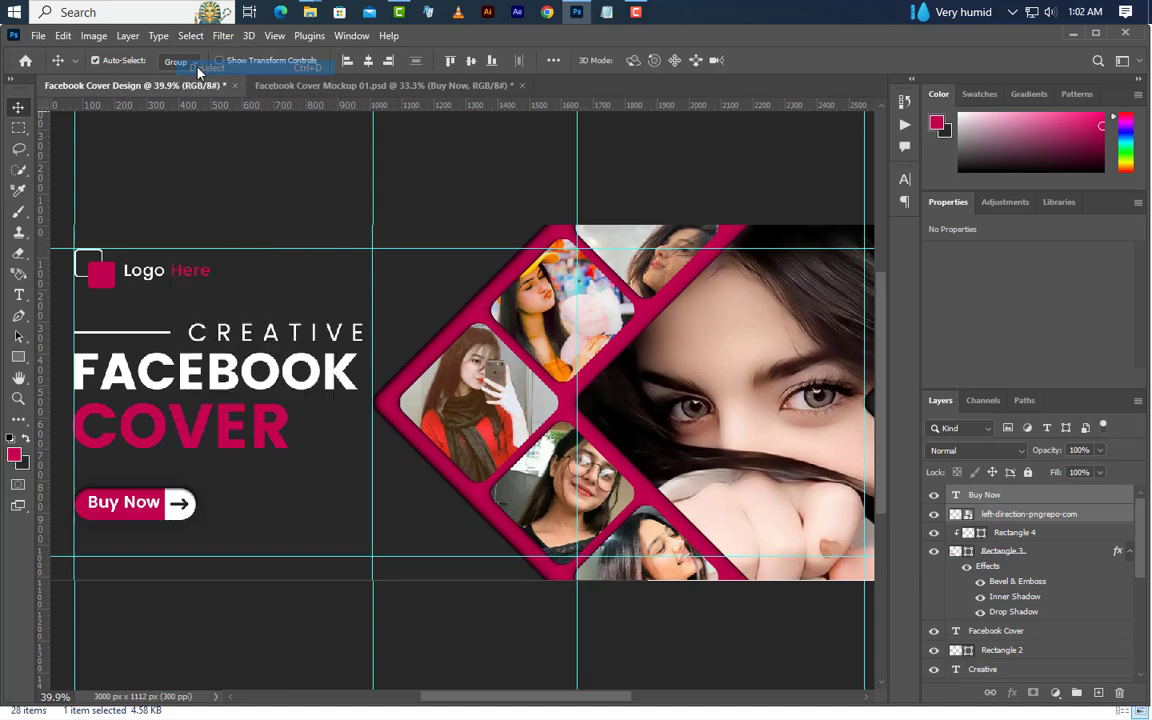
{"action": "left_click", "coordinate": [19, 295]}
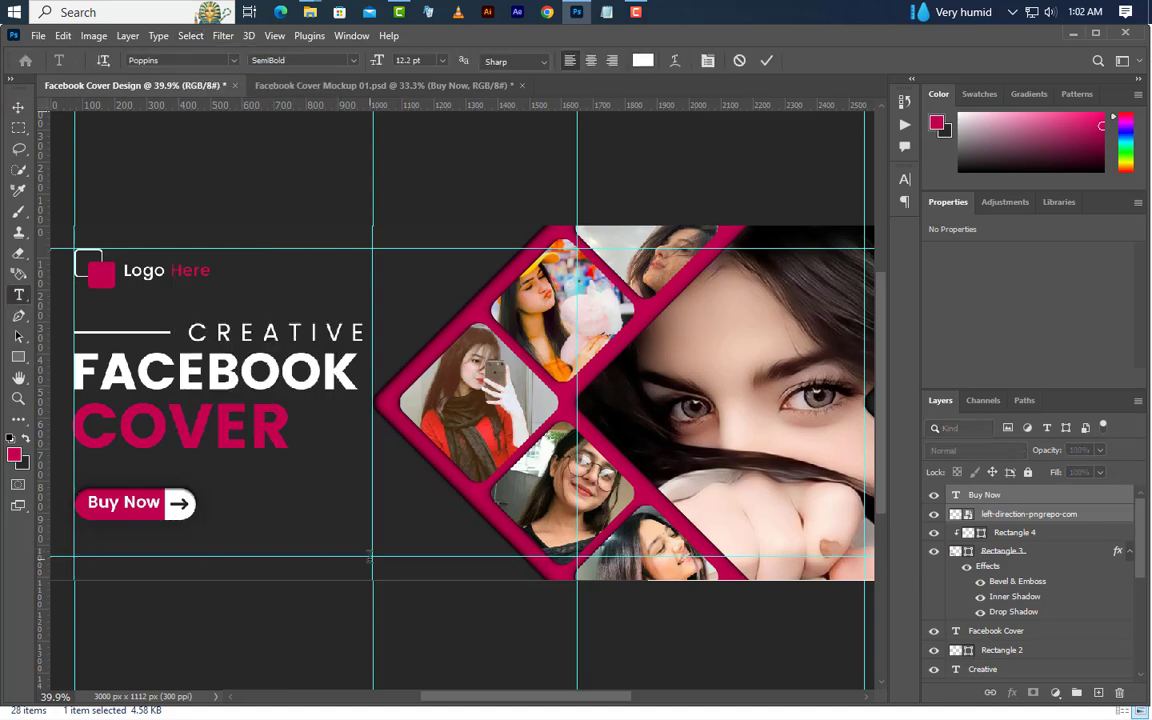
{"action": "left_click", "coordinate": [73, 548]}
{"action": "type", "text": "www.graphi"}
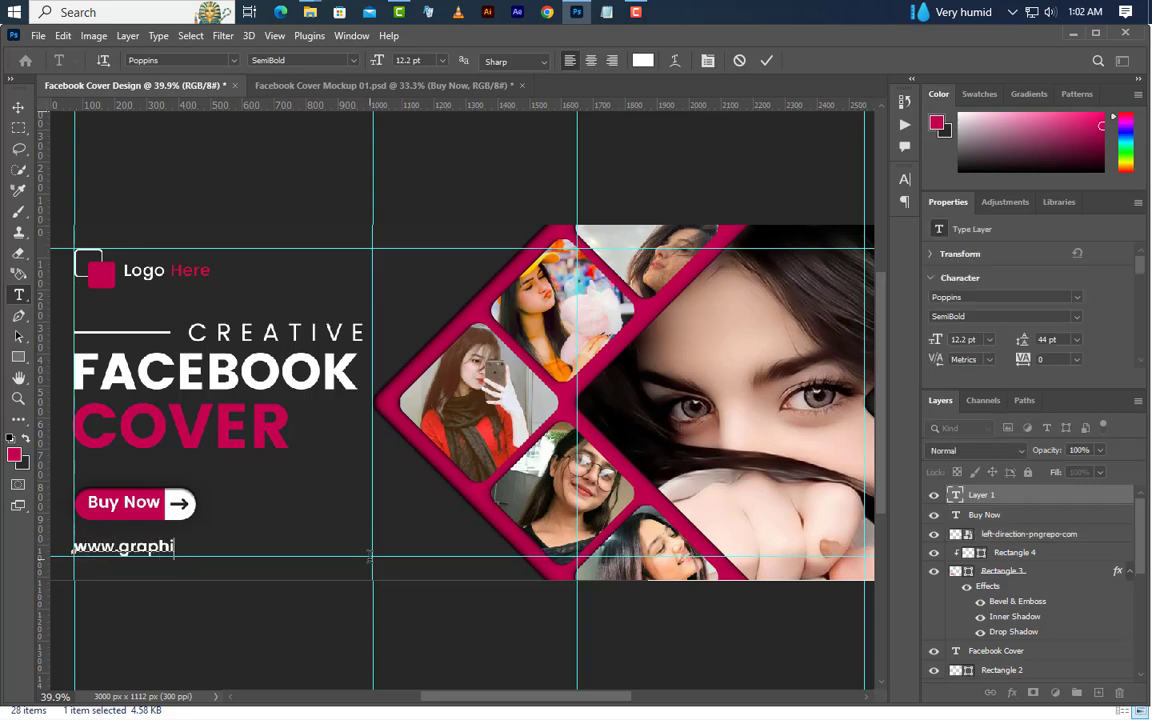
{"action": "type", "text": "csfamily.com"}
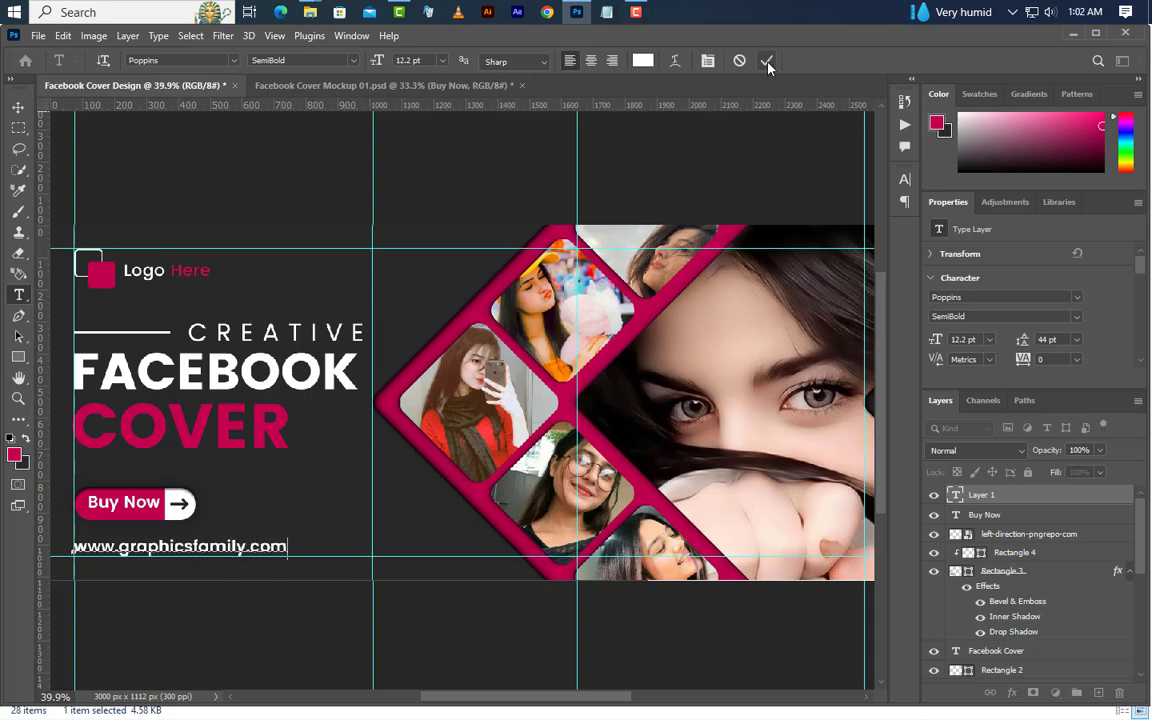
{"action": "left_click", "coordinate": [766, 60]}
Set the website text to Poppins Regular and scale it down proportionally to about 90%
{"action": "left_click", "coordinate": [1077, 317]}
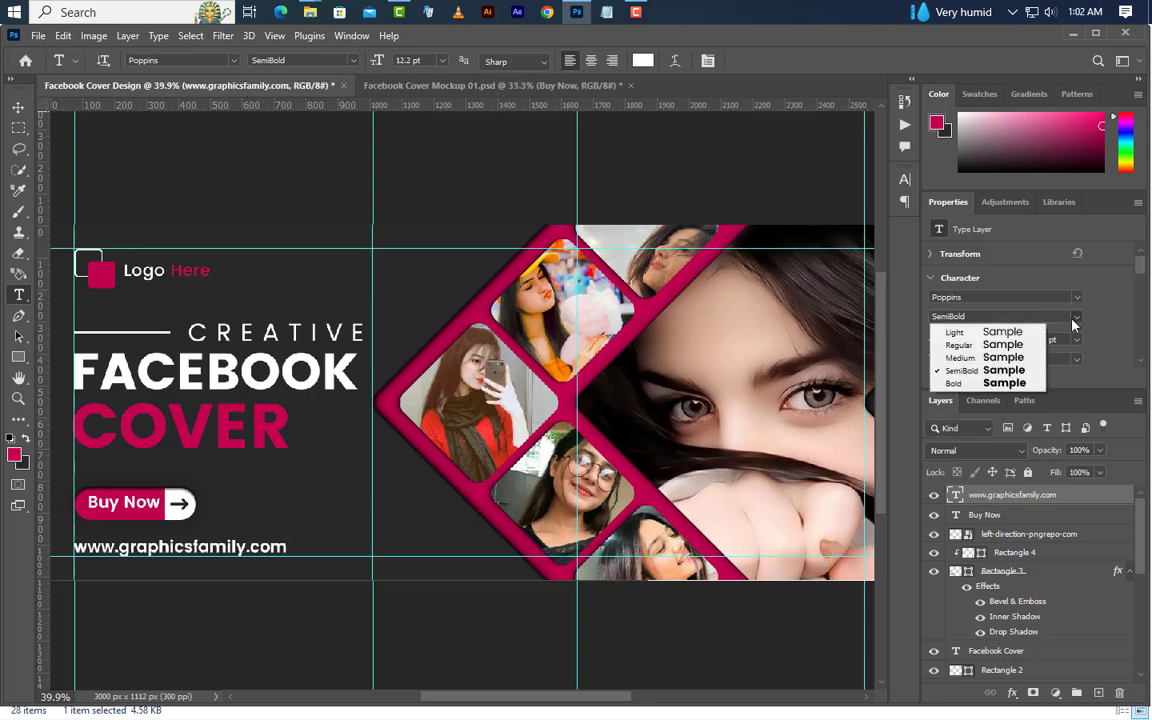
{"action": "left_click", "coordinate": [959, 345]}
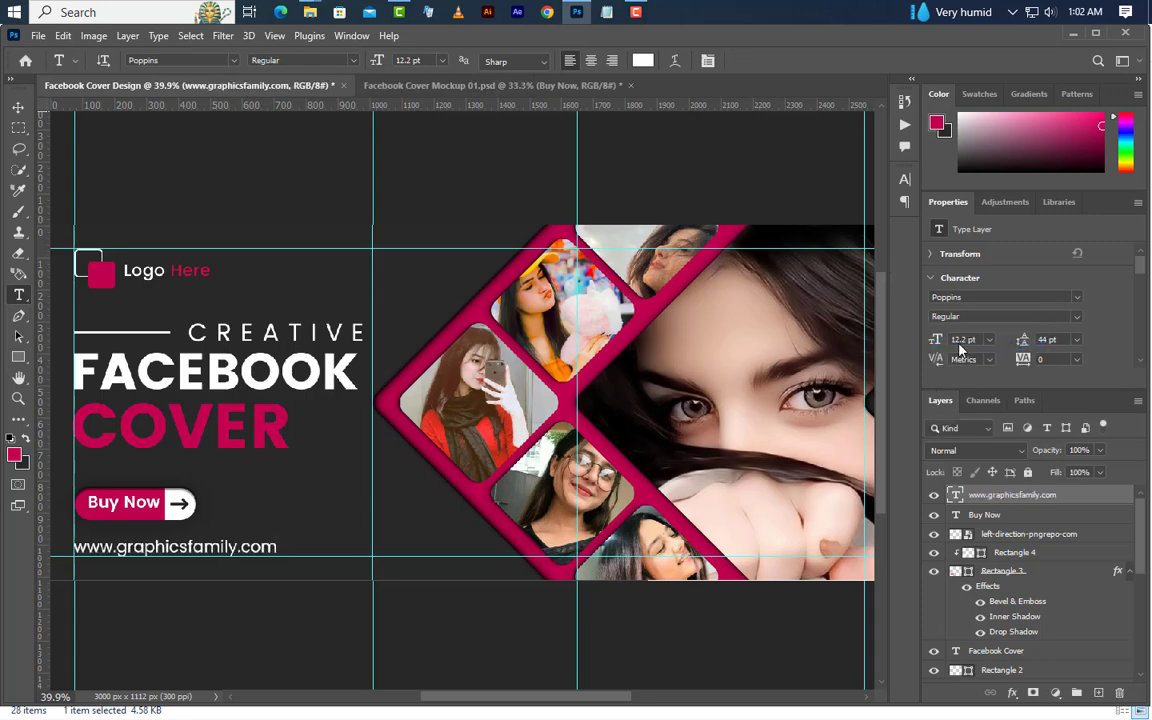
{"action": "left_click", "coordinate": [63, 35]}
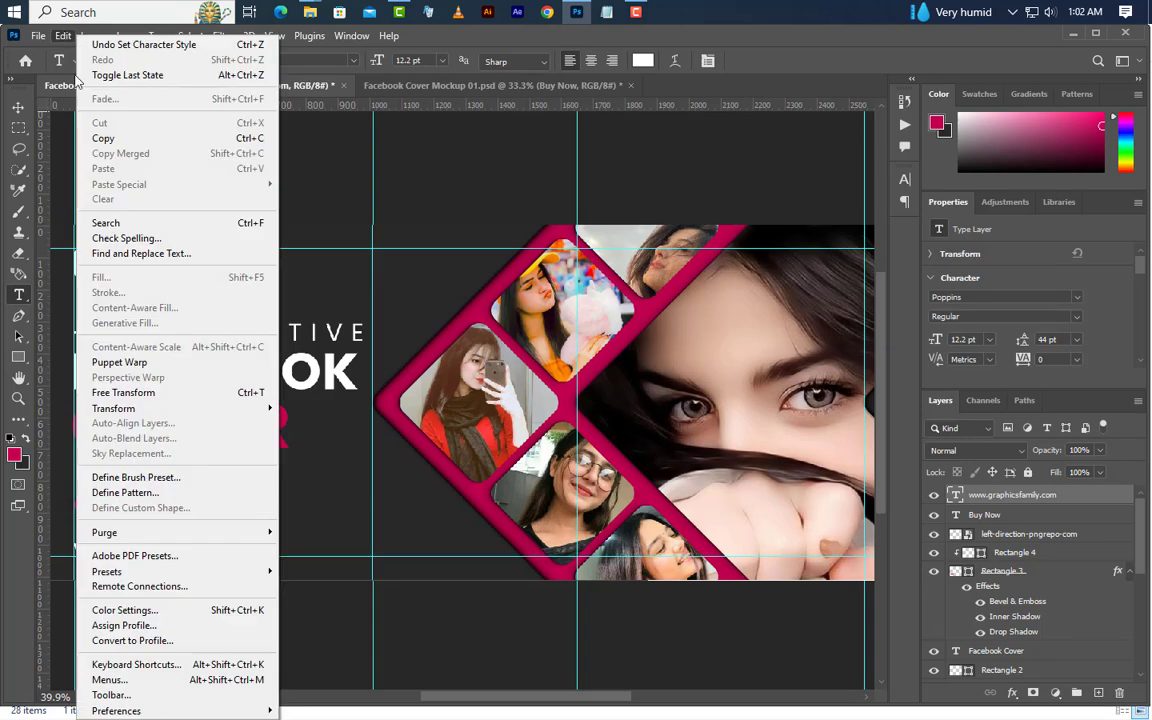
{"action": "left_click", "coordinate": [124, 393]}
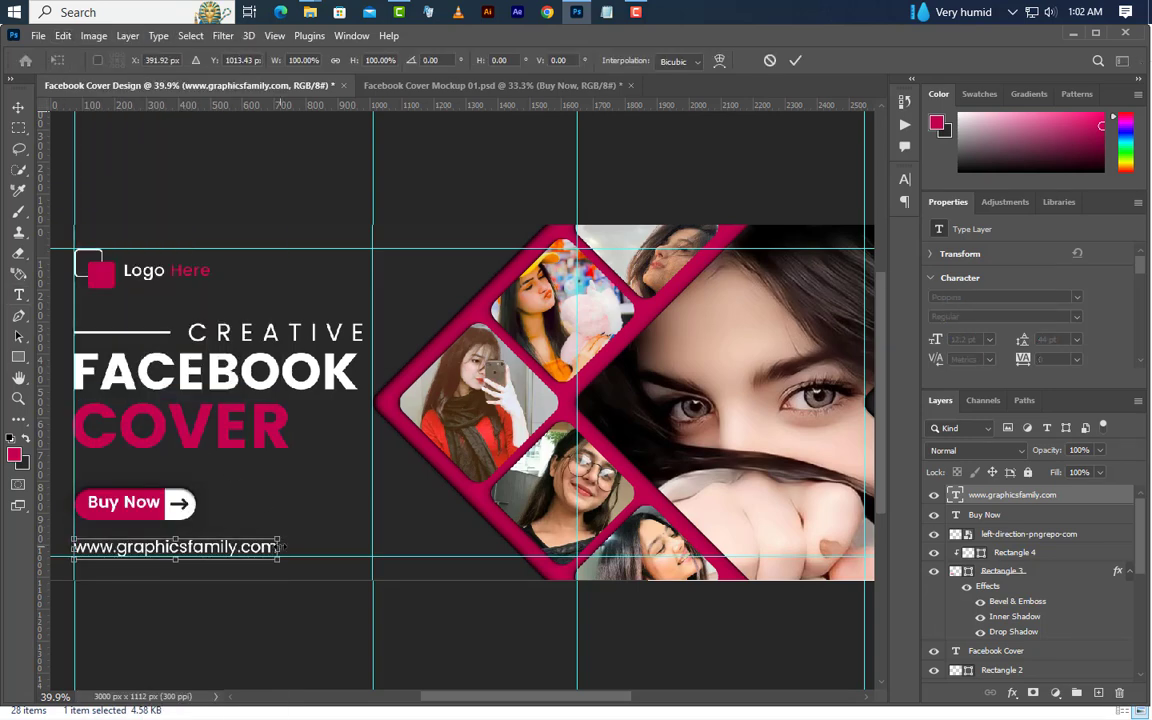
{"action": "left_click_drag", "start_coordinate": [281, 547], "coordinate": [262, 541]}
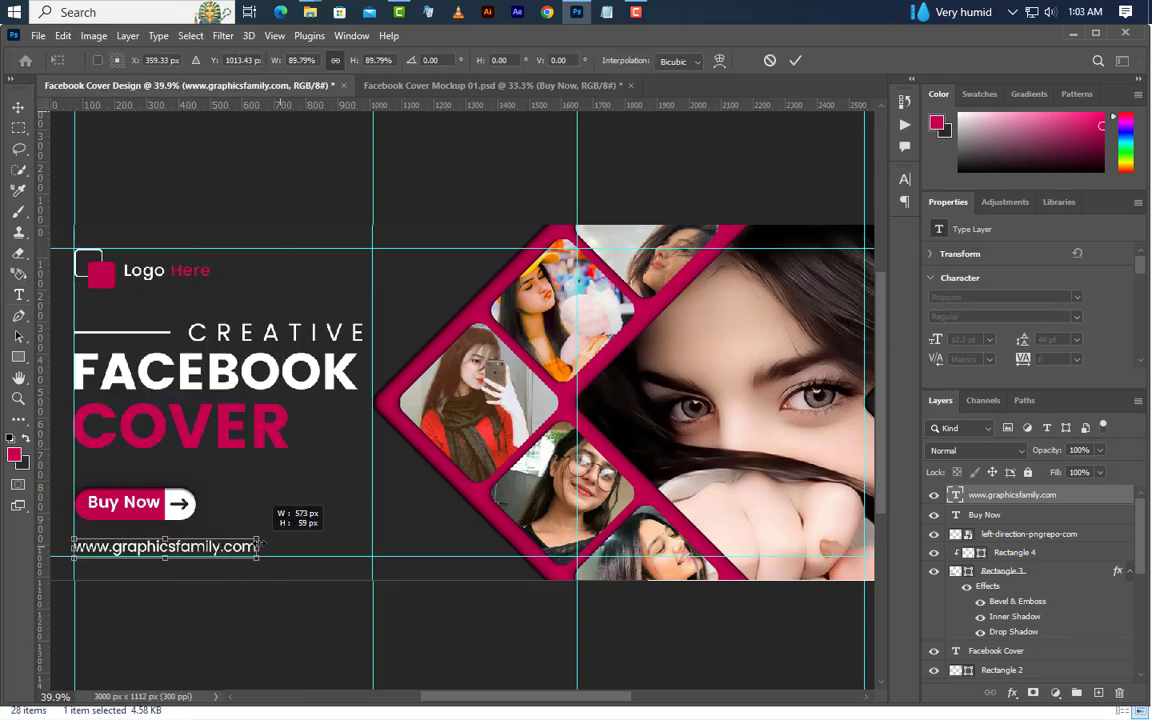
{"action": "left_click", "coordinate": [795, 60]}
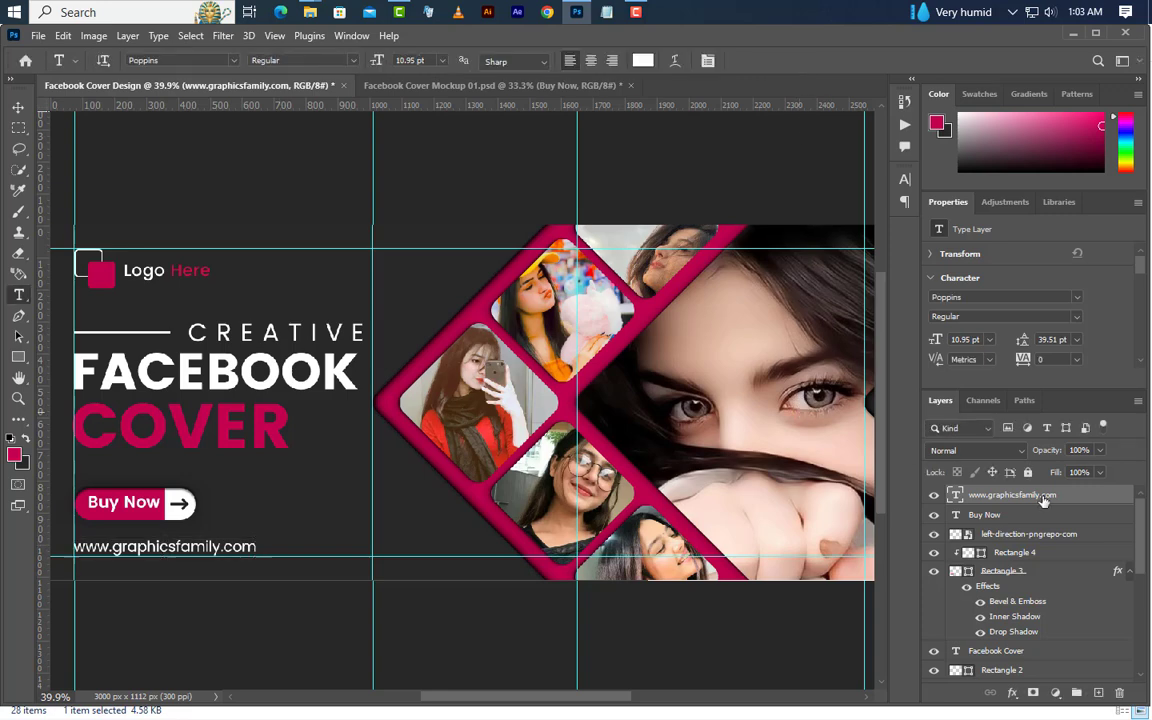
Group the Buy Now text, arrow, white rectangle and rounded button layers
{"action": "left_click", "coordinate": [990, 514]}
{"action": "left_click", "coordinate": [1010, 534], "text": "shift"}
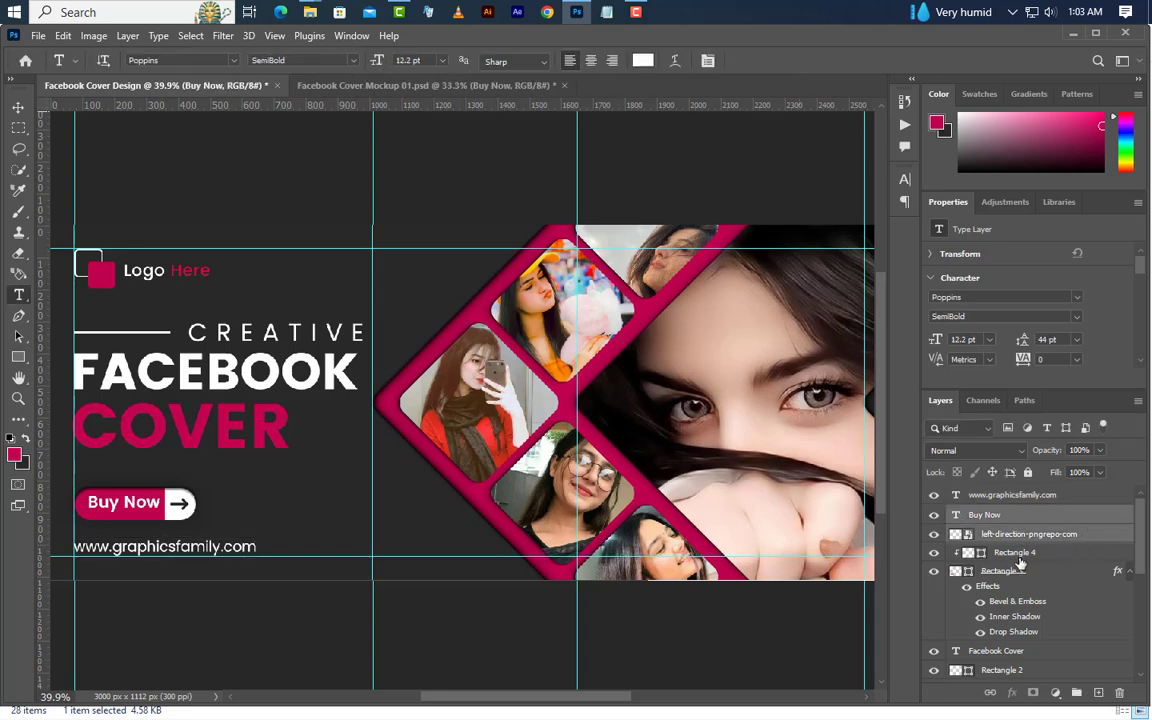
{"action": "left_click", "coordinate": [1015, 552], "text": "shift"}
{"action": "left_click", "coordinate": [1015, 572], "text": "shift"}
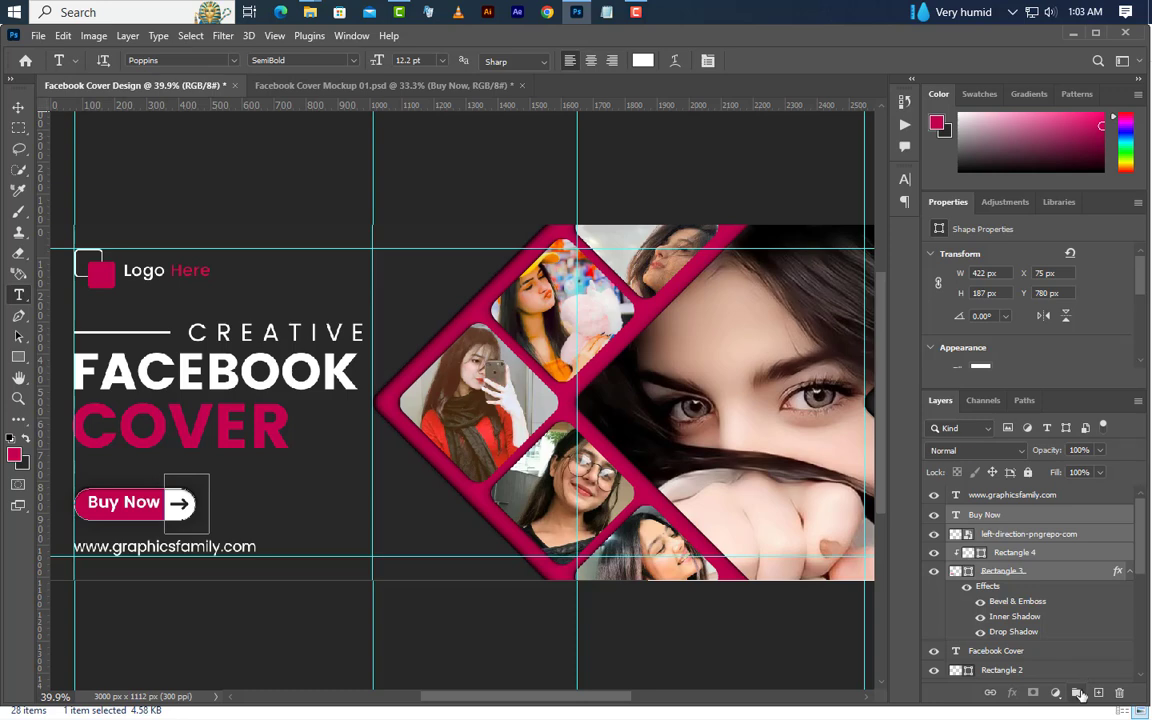
{"action": "left_click", "coordinate": [1077, 693]}
Nudge the grouped Buy Now button slightly down toward the website text
{"action": "left_click", "coordinate": [18, 106]}
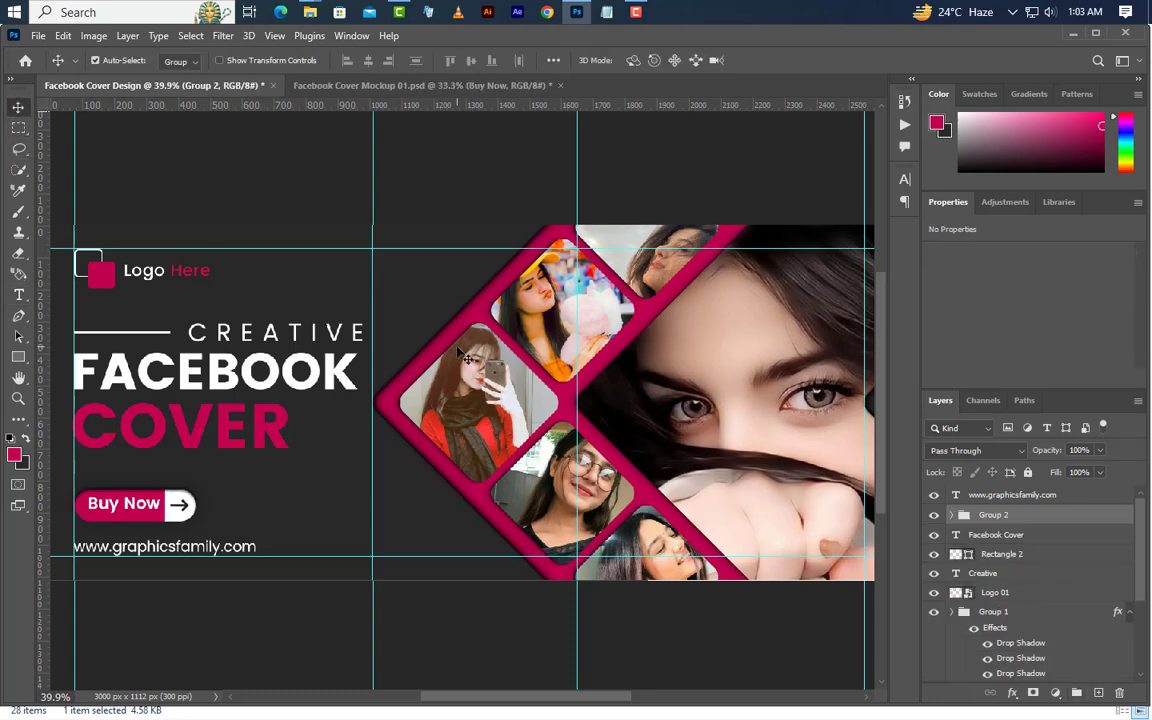
{"action": "key", "text": "Down"}
{"action": "key", "text": "Down"}
{"action": "key", "text": "Down"}
{"action": "key", "text": "Down"}
{"action": "key", "text": "Down"}
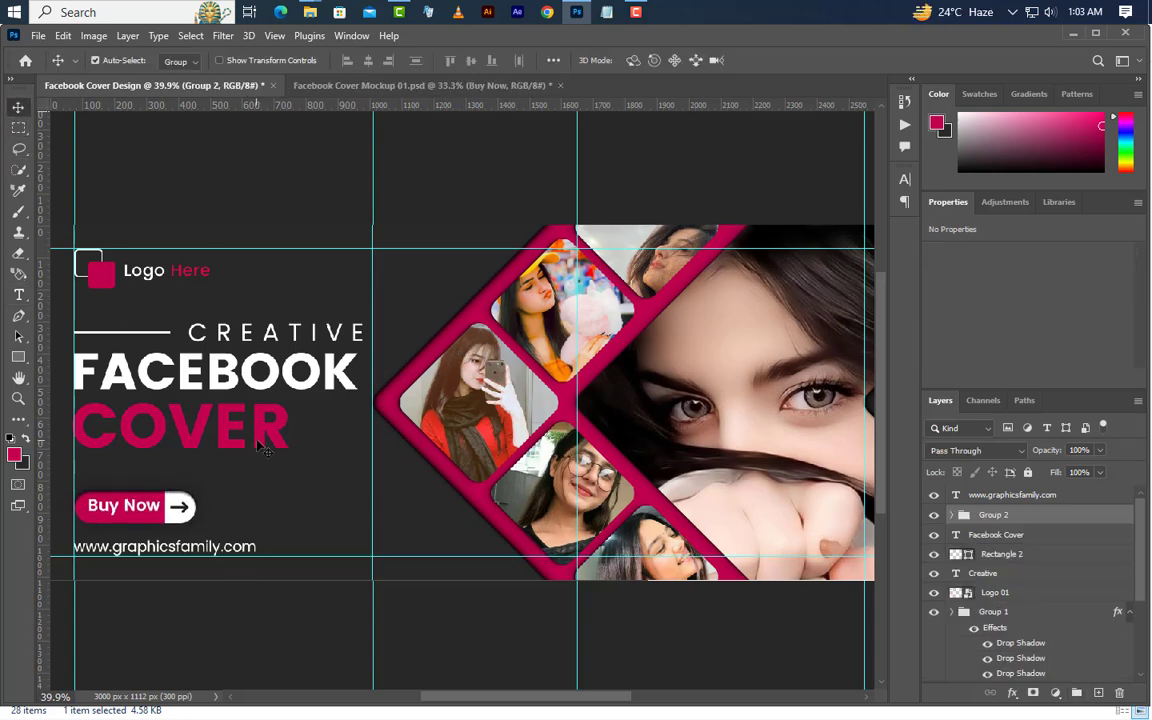
Nudge the Facebook Cover title, the Creative text and the thin white line together slightly down
{"action": "left_click", "coordinate": [995, 534]}
{"action": "left_click", "coordinate": [1001, 554], "text": "shift"}
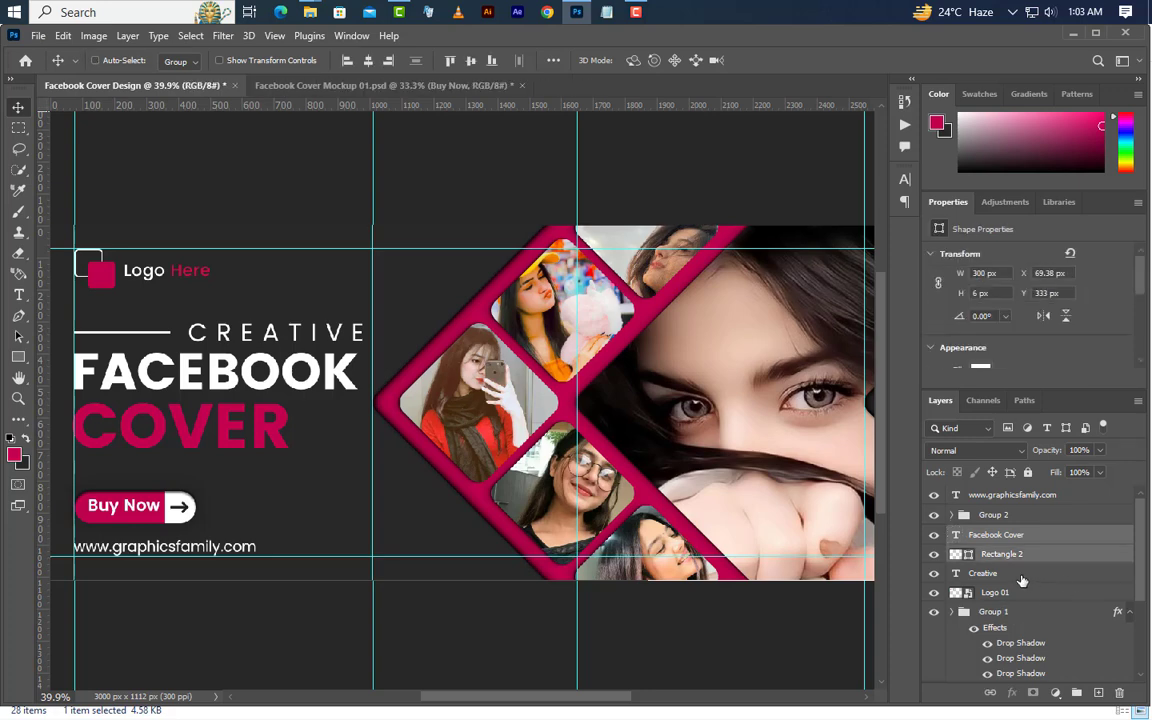
{"action": "left_click", "coordinate": [1021, 580], "text": "shift"}
{"action": "key", "text": "shift+Down"}
{"action": "key", "text": "Down"}
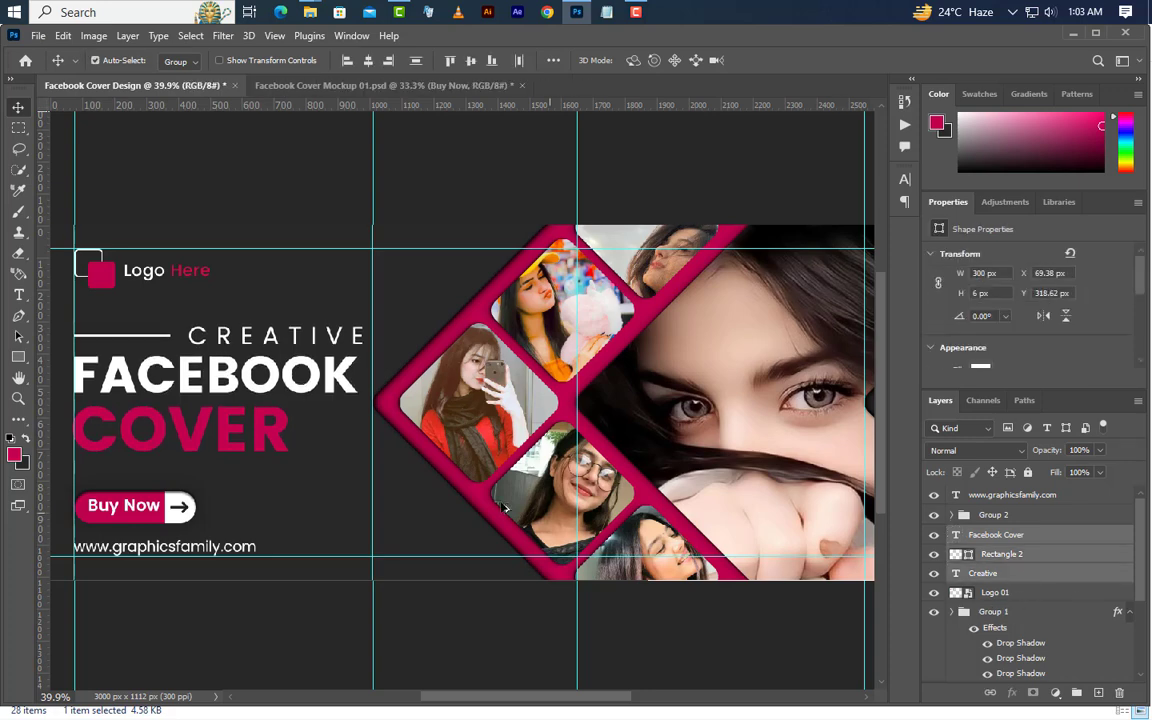
Switch to File Explorer and place the Instagram, Twitter and Youtube PNG icons from the icon folder into the Facebook cover design
{"action": "scroll", "coordinate": [505, 508], "scroll_direction": "down", "scroll_amount": 2}
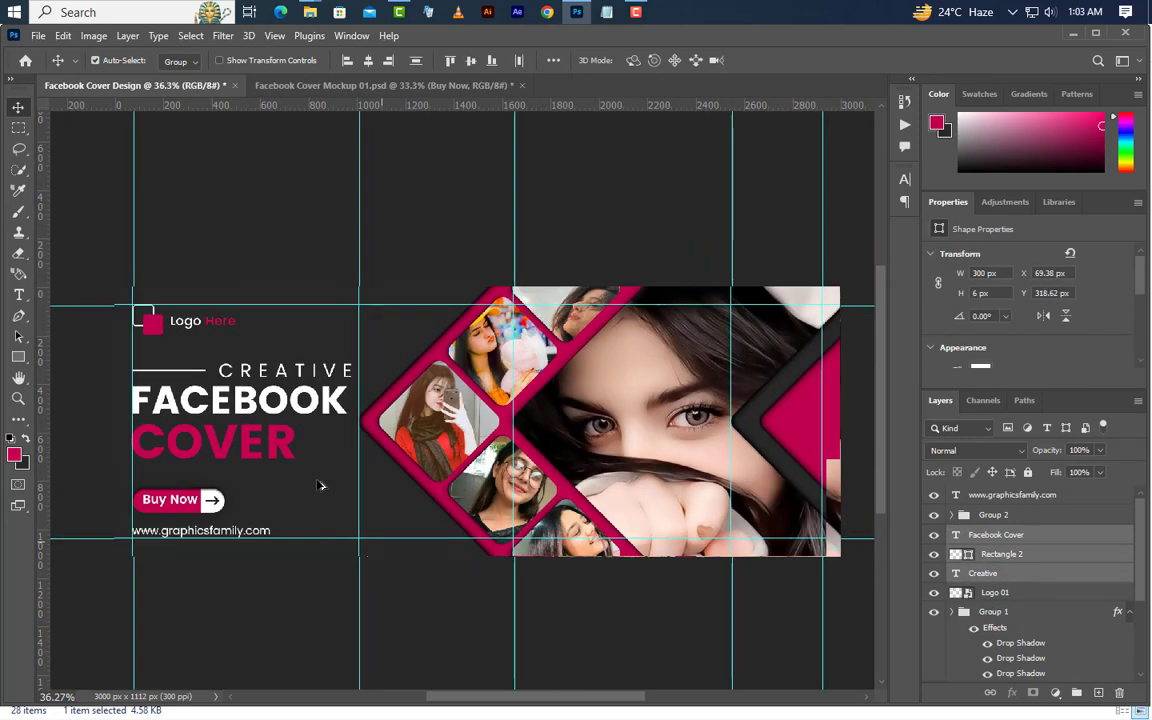
{"action": "left_click", "coordinate": [578, 13]}
{"action": "left_click", "coordinate": [281, 262]}
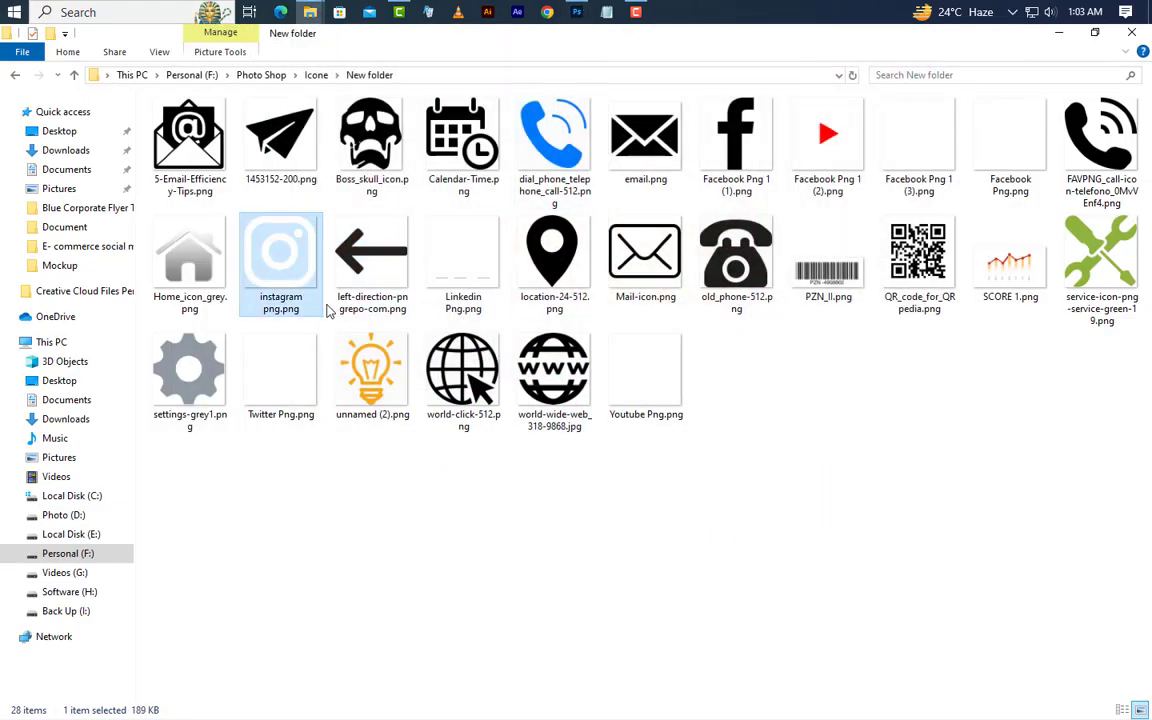
{"action": "left_click", "coordinate": [281, 380], "text": "ctrl"}
{"action": "left_click", "coordinate": [636, 420], "text": "ctrl"}
{"action": "left_click_drag", "start_coordinate": [260, 238], "coordinate": [540, 437]}
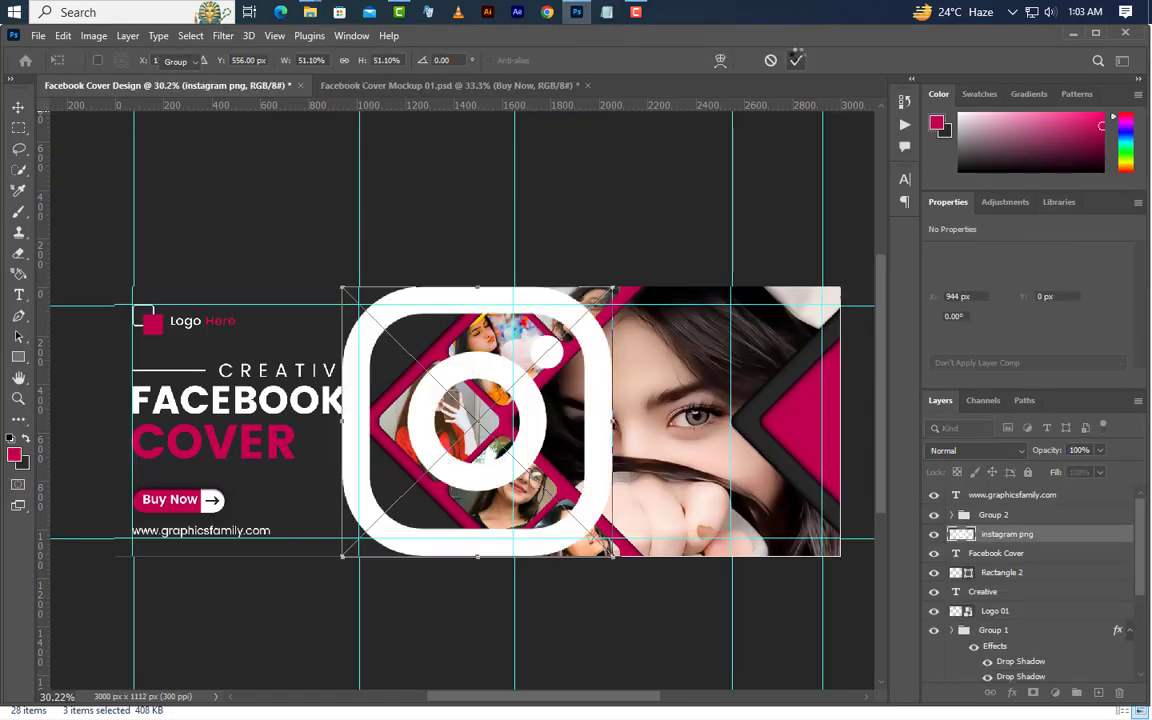
{"action": "key", "text": "Return"}
{"action": "key", "text": "Return"}
{"action": "key", "text": "Return"}
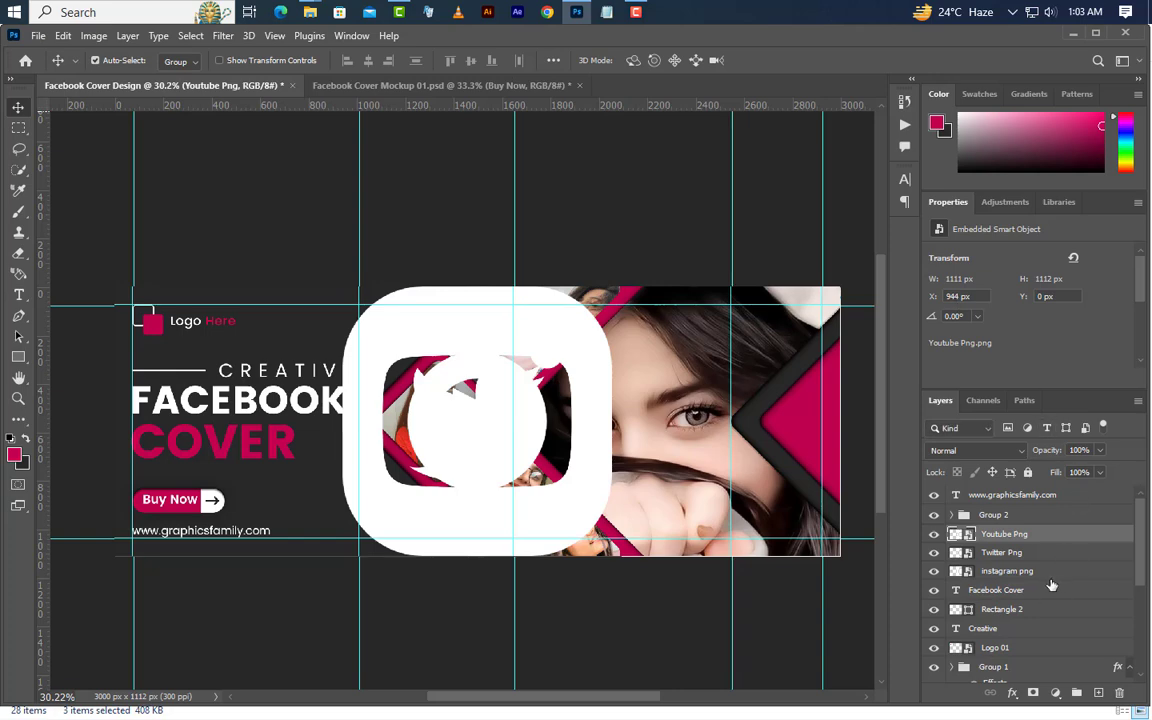
Group the three social media icon layers and name the group "Icon"
{"action": "left_click", "coordinate": [1040, 571], "text": "shift"}
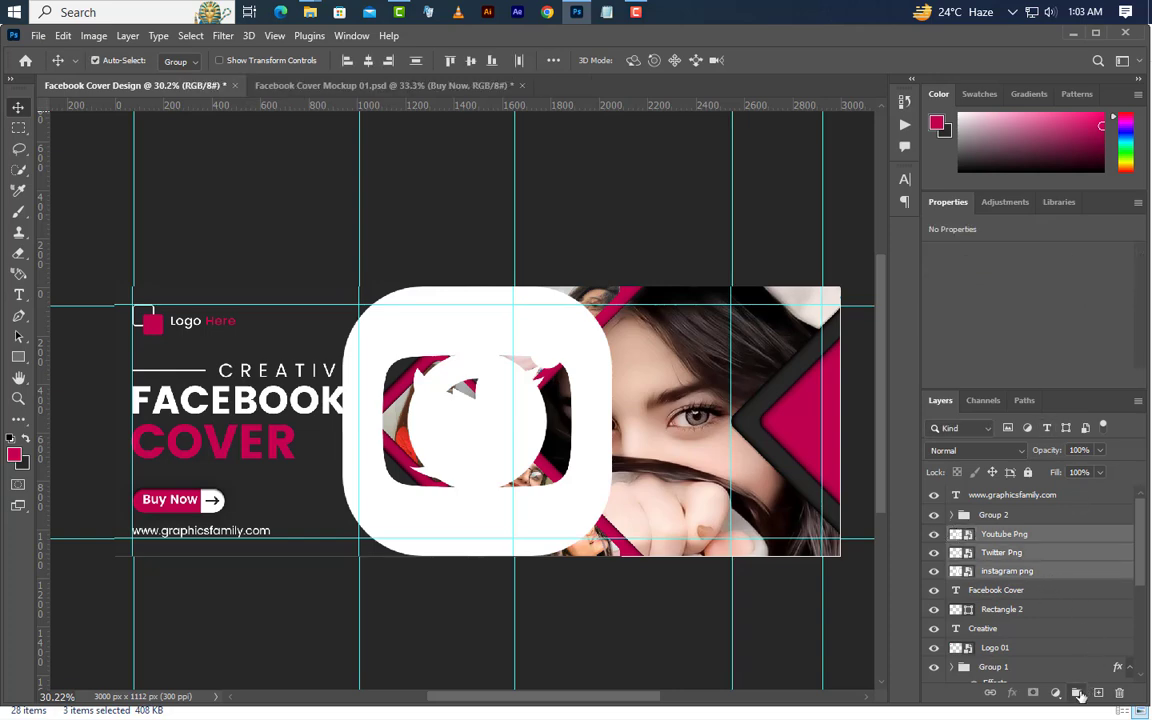
{"action": "left_click", "coordinate": [1078, 694]}
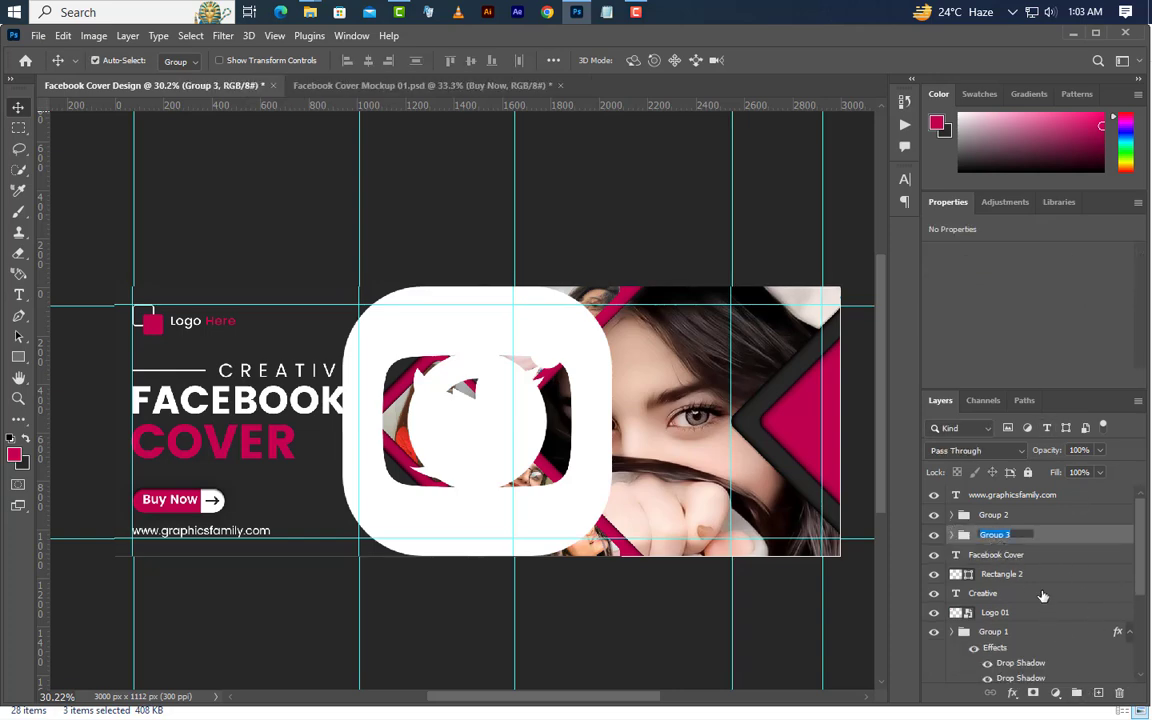
{"action": "type", "text": "Icon"}
{"action": "key", "text": "Return"}
Add a Color Overlay effect with colour ffffff to the Icon group
{"action": "right_click", "coordinate": [1041, 541]}
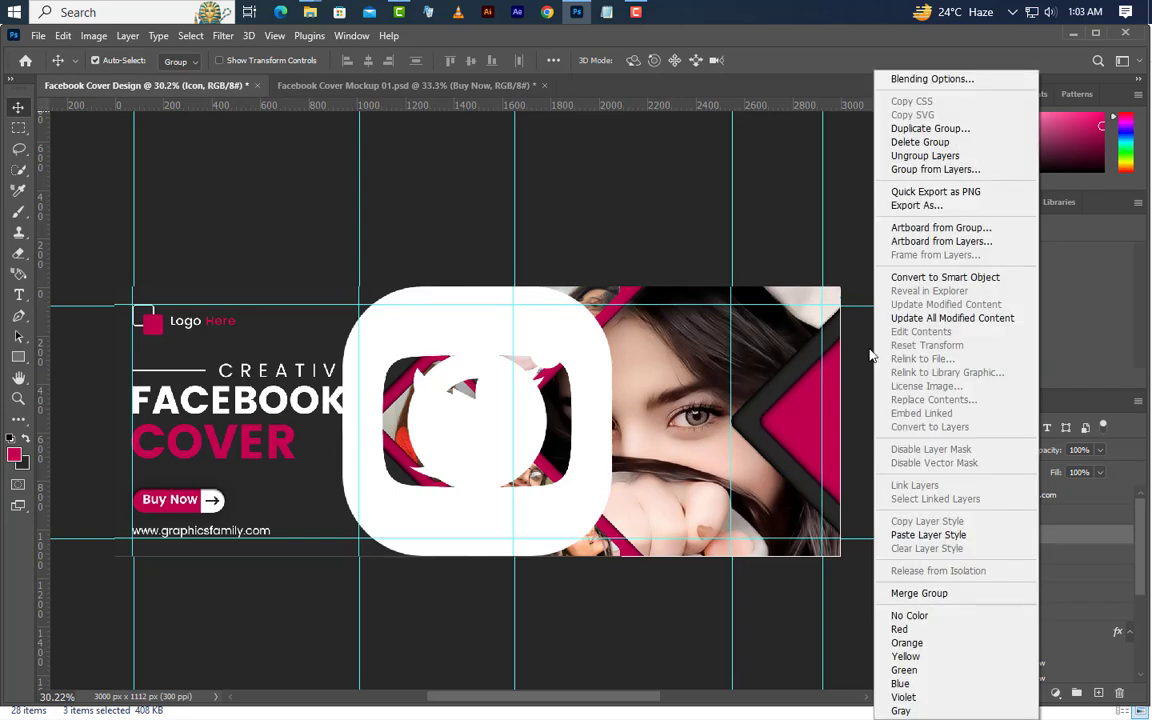
{"action": "left_click", "coordinate": [931, 81]}
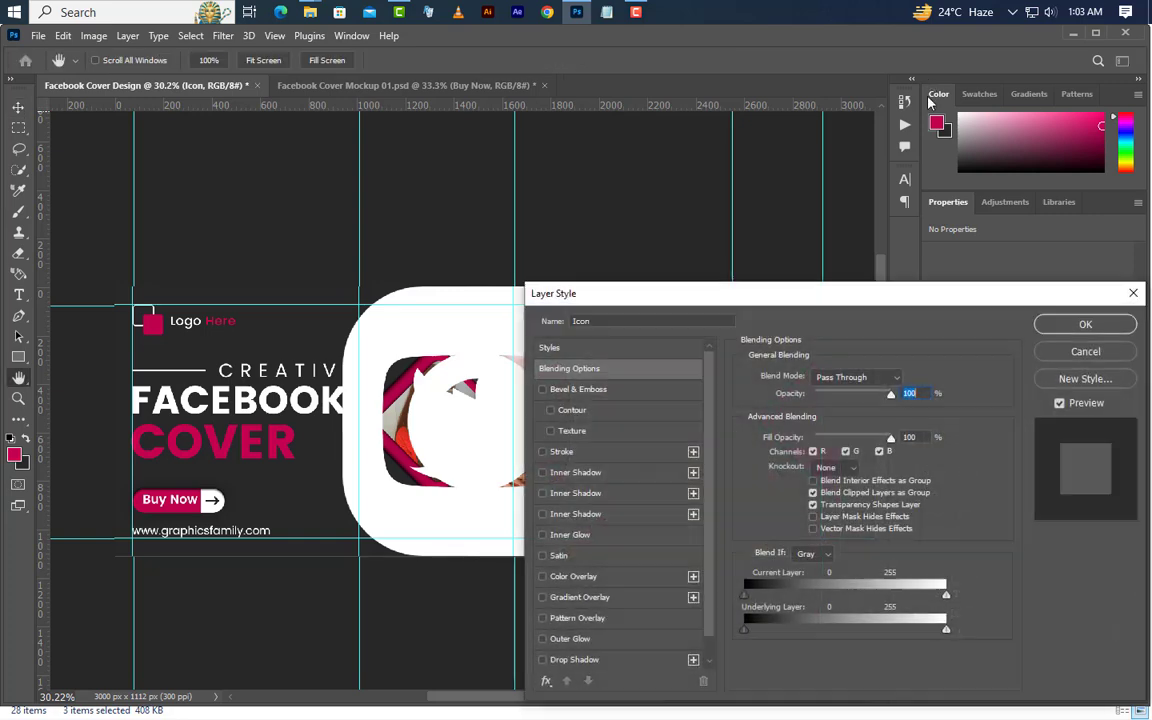
{"action": "left_click", "coordinate": [575, 576]}
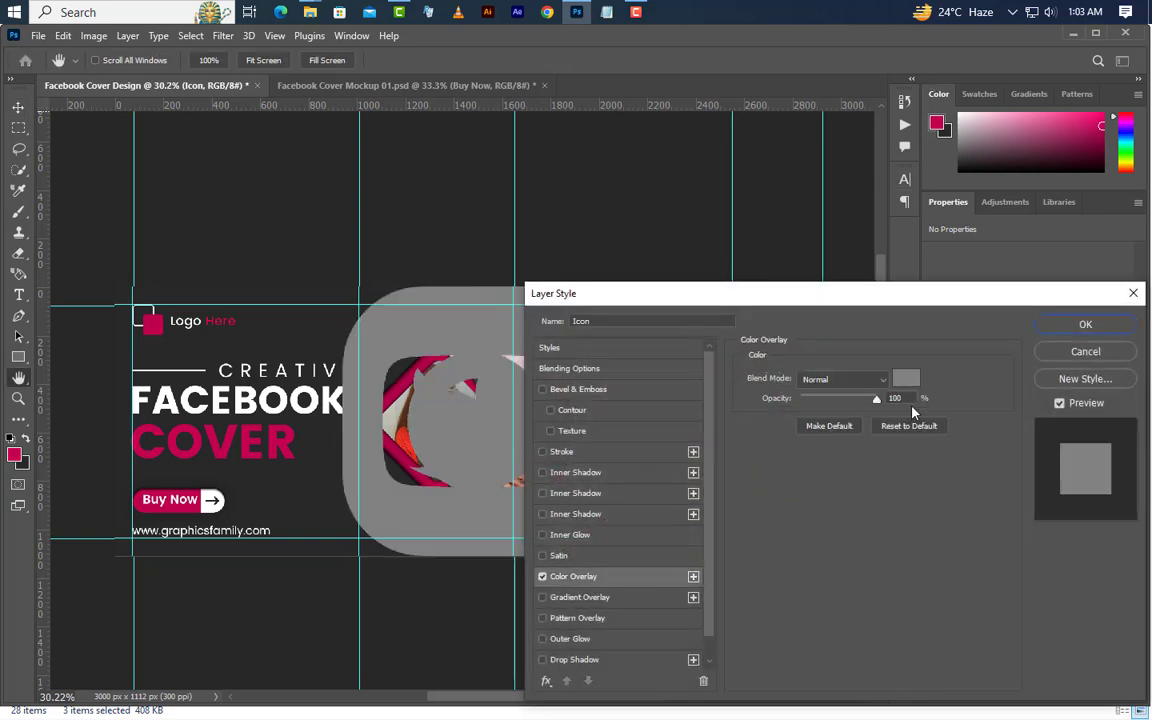
{"action": "left_click", "coordinate": [905, 378]}
{"action": "type", "text": "ffffff"}
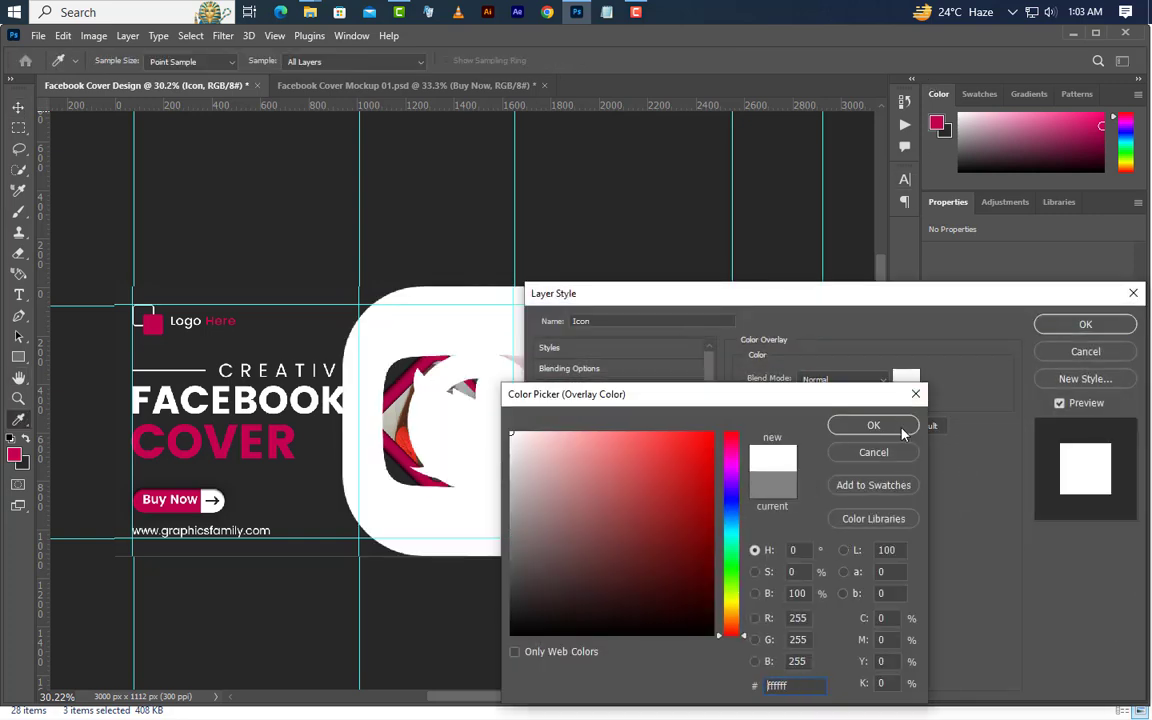
{"action": "left_click", "coordinate": [873, 425]}
{"action": "left_click", "coordinate": [1085, 327]}
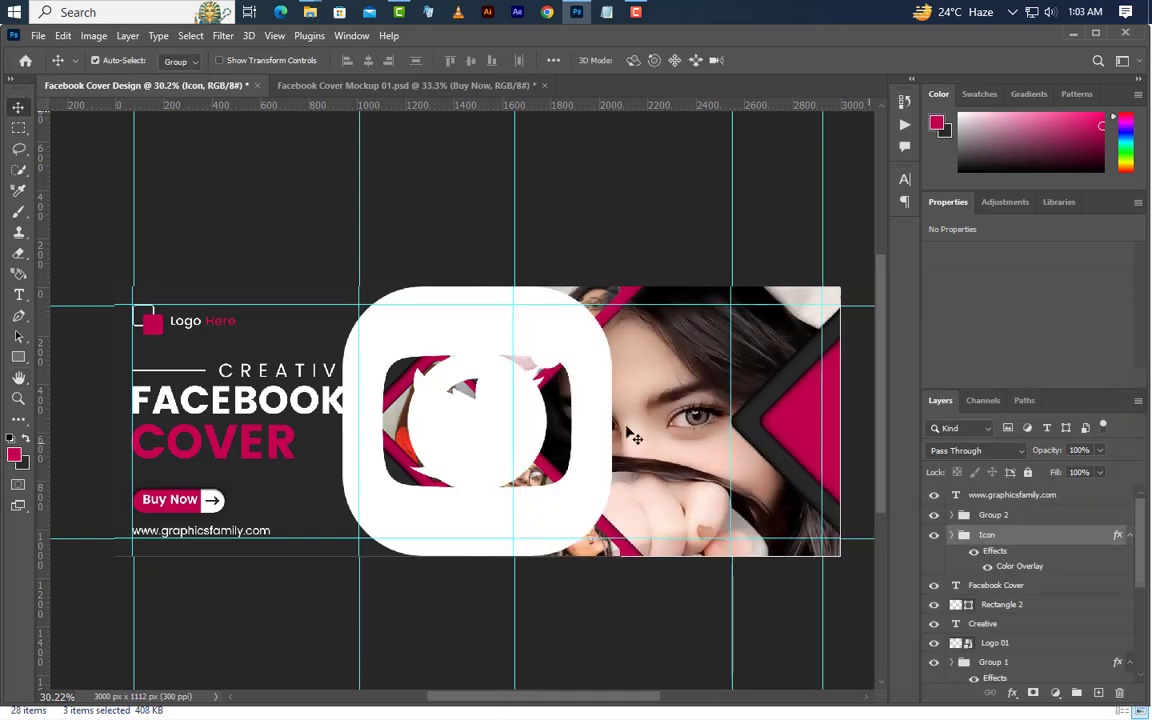
Scale the Icon group down to about 77 px wide and place it on the magenta triangle at the cover's right edge
{"action": "left_click", "coordinate": [64, 37]}
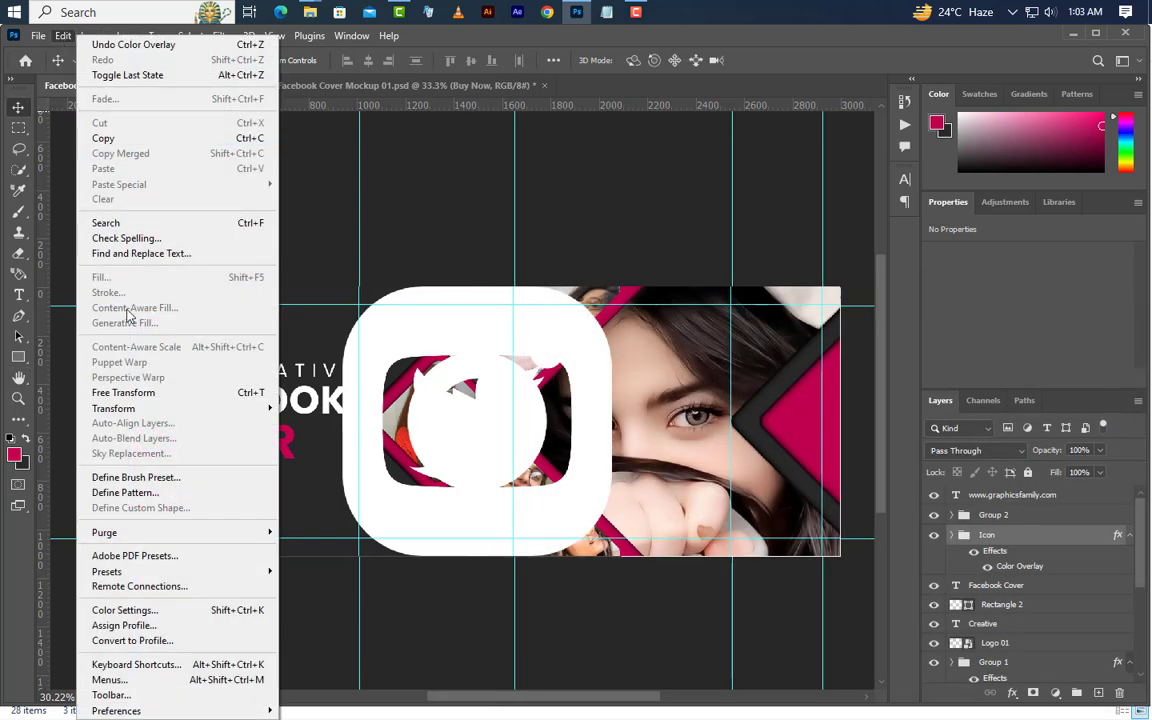
{"action": "left_click", "coordinate": [125, 392]}
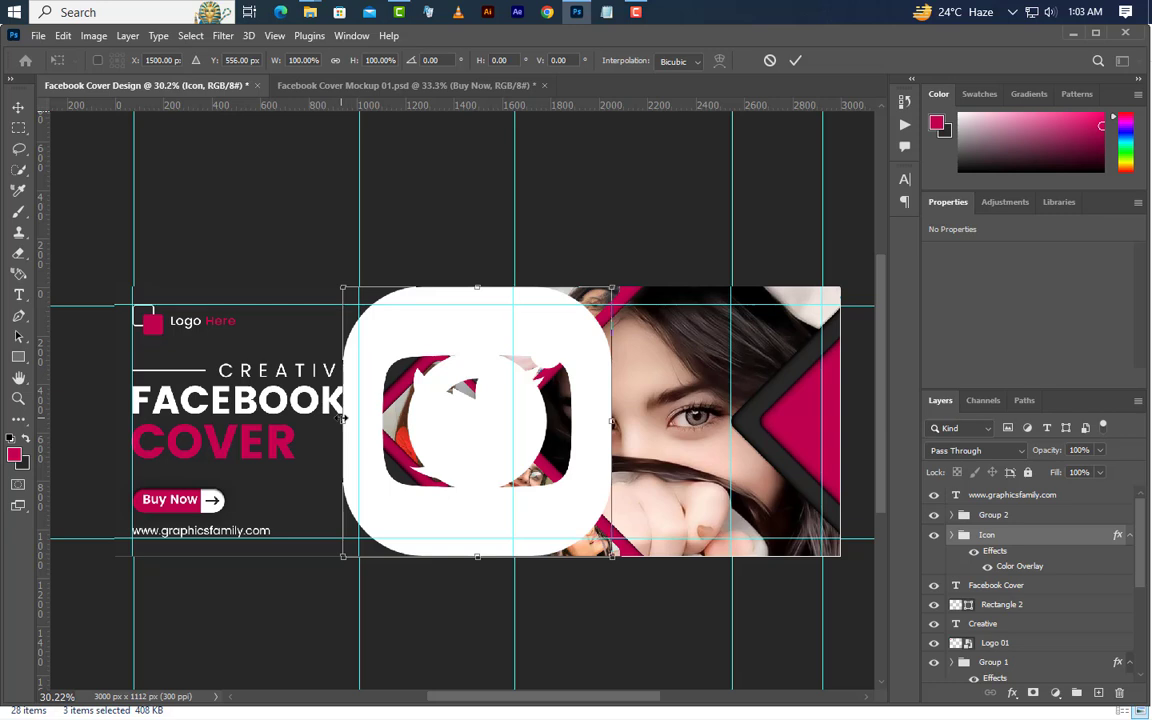
{"action": "left_click_drag", "start_coordinate": [343, 421], "coordinate": [806, 398]}
{"action": "left_click", "coordinate": [797, 63]}
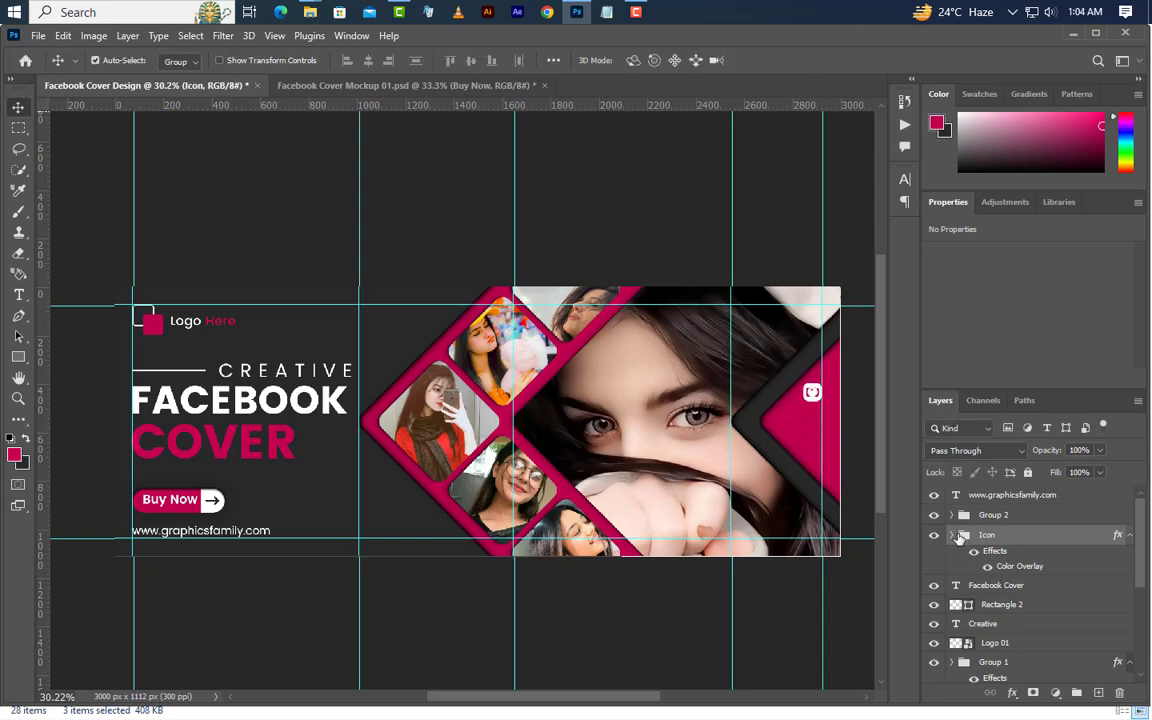
Expand the Icon group and move the Twitter icon straight down below the Instagram icon, to about Y 511 px
{"action": "left_click", "coordinate": [955, 537]}
{"action": "left_click", "coordinate": [980, 603]}
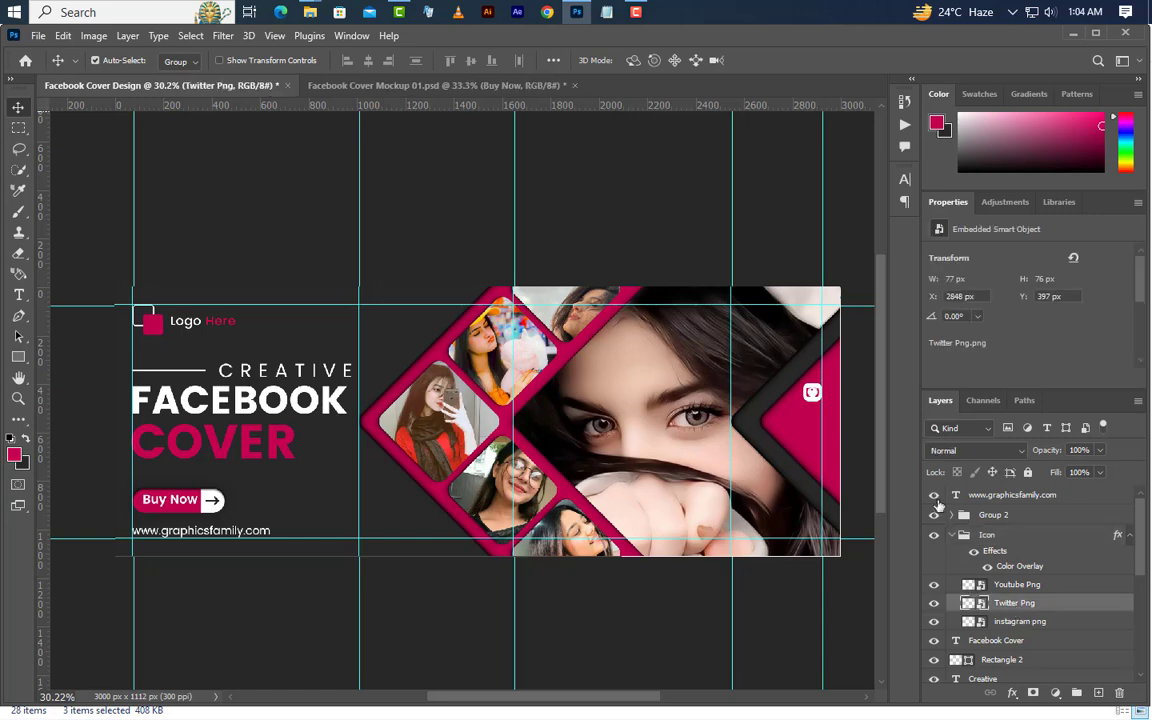
{"action": "key", "text": "Down"}
{"action": "key", "text": "Down"}
{"action": "key", "text": "Down"}
{"action": "key", "text": "Down"}
{"action": "key", "text": "Down"}
{"action": "key", "text": "Down"}
{"action": "key", "text": "Down"}
{"action": "key", "text": "Down"}
{"action": "key", "text": "Down"}
{"action": "key", "text": "Down"}
{"action": "key", "text": "Down"}
{"action": "key", "text": "Down"}
{"action": "key", "text": "Down"}
{"action": "key", "text": "Down"}
{"action": "key", "text": "Down"}
{"action": "key", "text": "Down"}
{"action": "key", "text": "Down"}
{"action": "key", "text": "Down"}
Move the Youtube icon straight down below the Twitter icon, to about Y 620 px, and collapse the Icon group
{"action": "left_click", "coordinate": [1018, 588]}
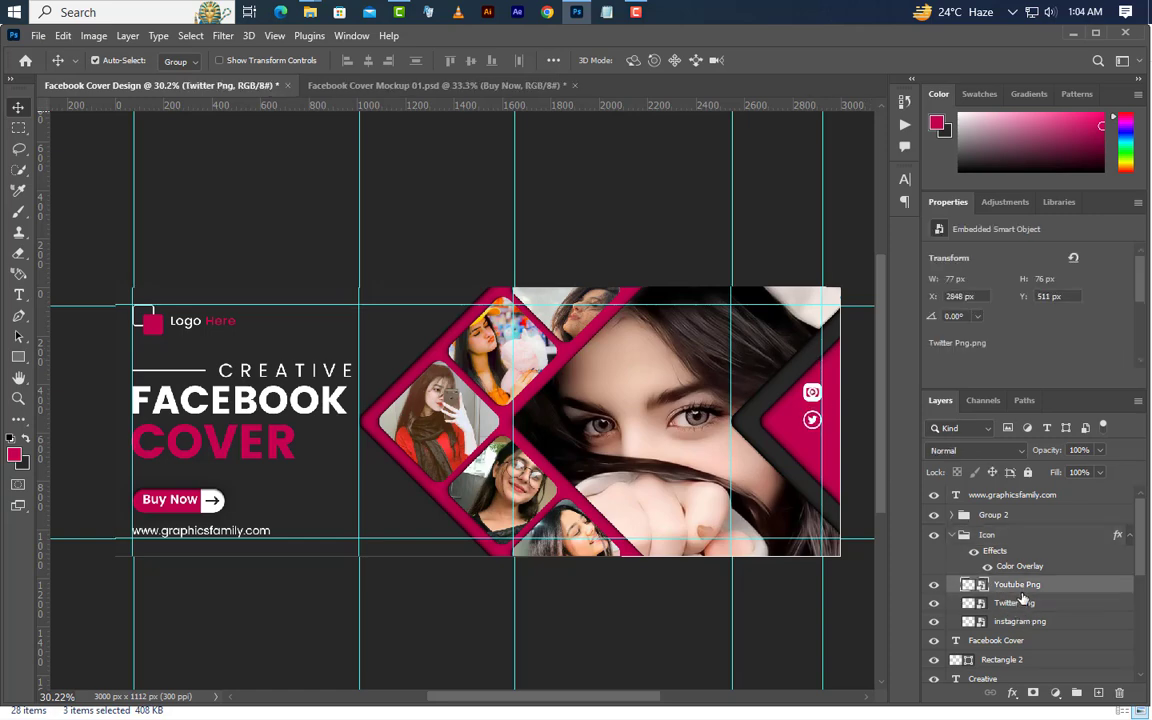
{"action": "key", "text": "shift+Down"}
{"action": "key", "text": "shift+Down"}
{"action": "key", "text": "shift+Down"}
{"action": "key", "text": "shift+Down"}
{"action": "key", "text": "shift+Down"}
{"action": "key", "text": "shift+Down"}
{"action": "key", "text": "shift+Down"}
{"action": "key", "text": "shift+Down"}
{"action": "key", "text": "shift+Down"}
{"action": "key", "text": "shift+Down"}
{"action": "key", "text": "shift+Down"}
{"action": "key", "text": "shift+Down"}
{"action": "key", "text": "shift+Down"}
{"action": "key", "text": "shift+Down"}
{"action": "key", "text": "shift+Down"}
{"action": "key", "text": "shift+Down"}
{"action": "key", "text": "shift+Down"}
{"action": "key", "text": "shift+Down"}
{"action": "key", "text": "shift+Down"}
{"action": "key", "text": "shift+Down"}
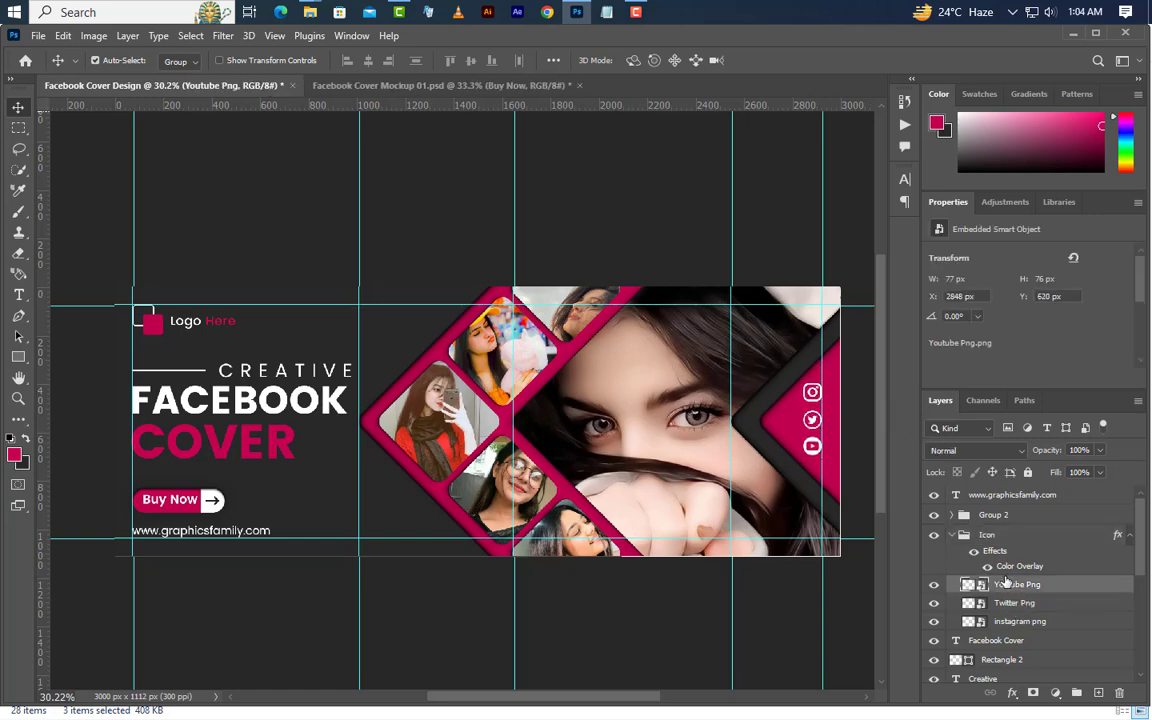
{"action": "left_click", "coordinate": [962, 536]}
{"action": "left_click", "coordinate": [955, 536]}
Change the Icon group's Color Overlay colour to black (000000)
{"action": "scroll", "coordinate": [1013, 535], "scroll_direction": "down", "scroll_amount": 2}
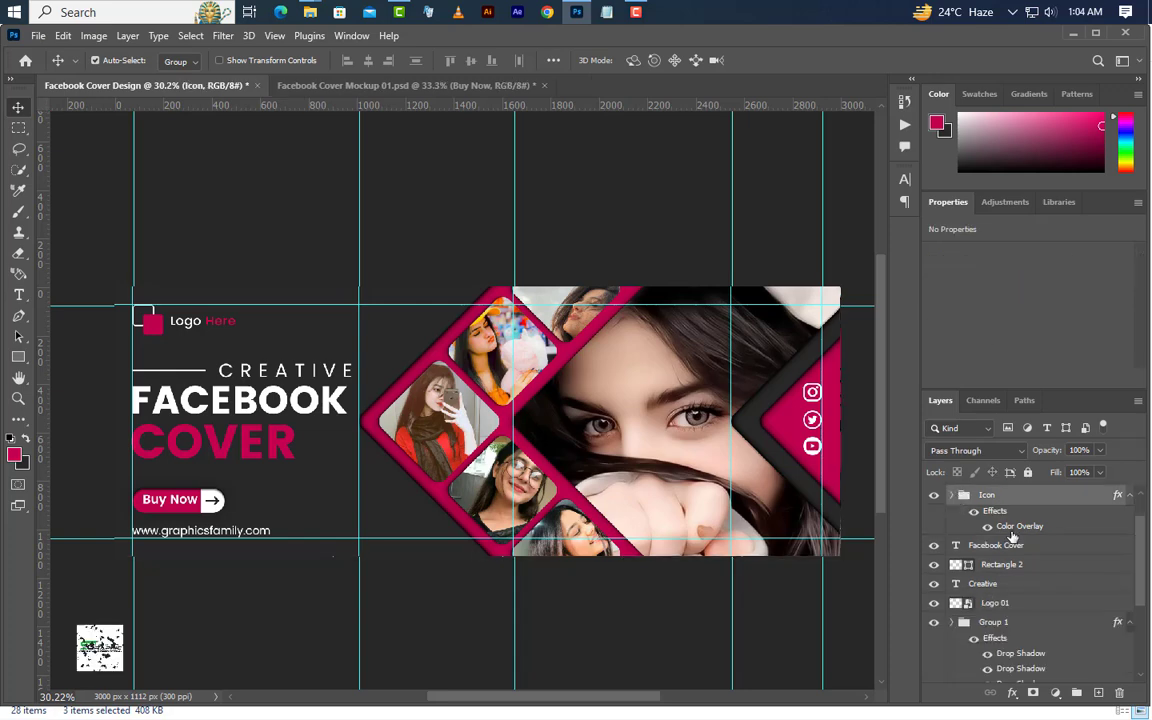
{"action": "double_click", "coordinate": [1018, 527]}
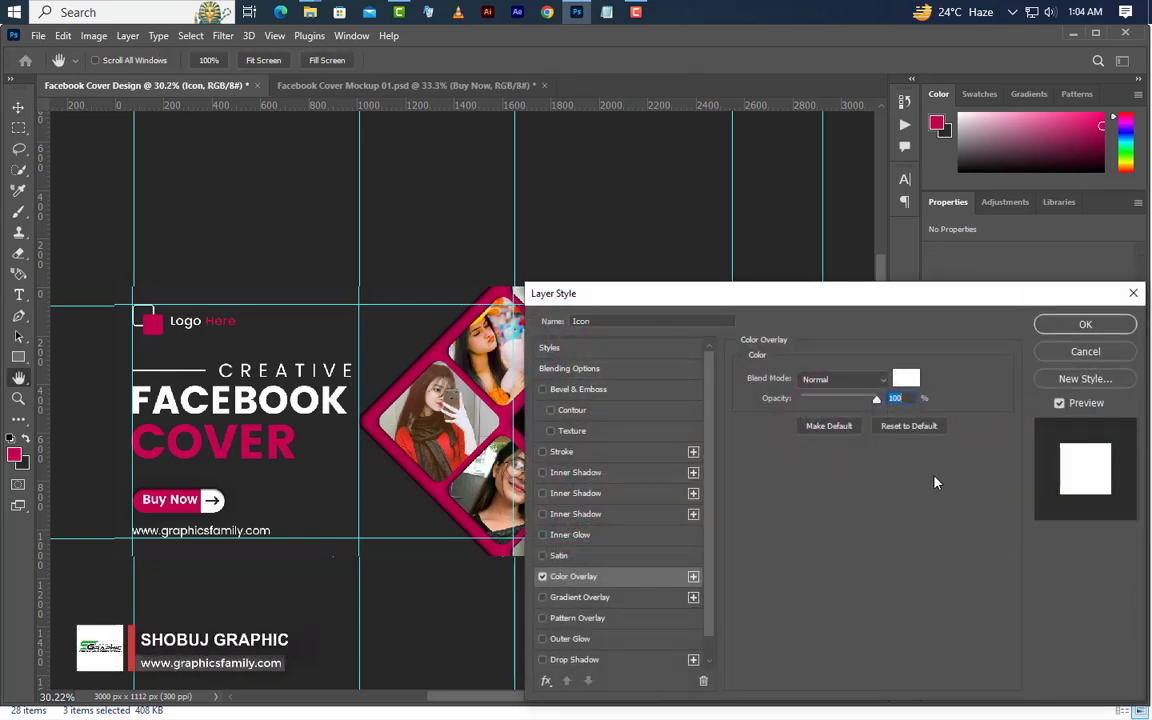
{"action": "left_click", "coordinate": [903, 386]}
{"action": "type", "text": "000000"}
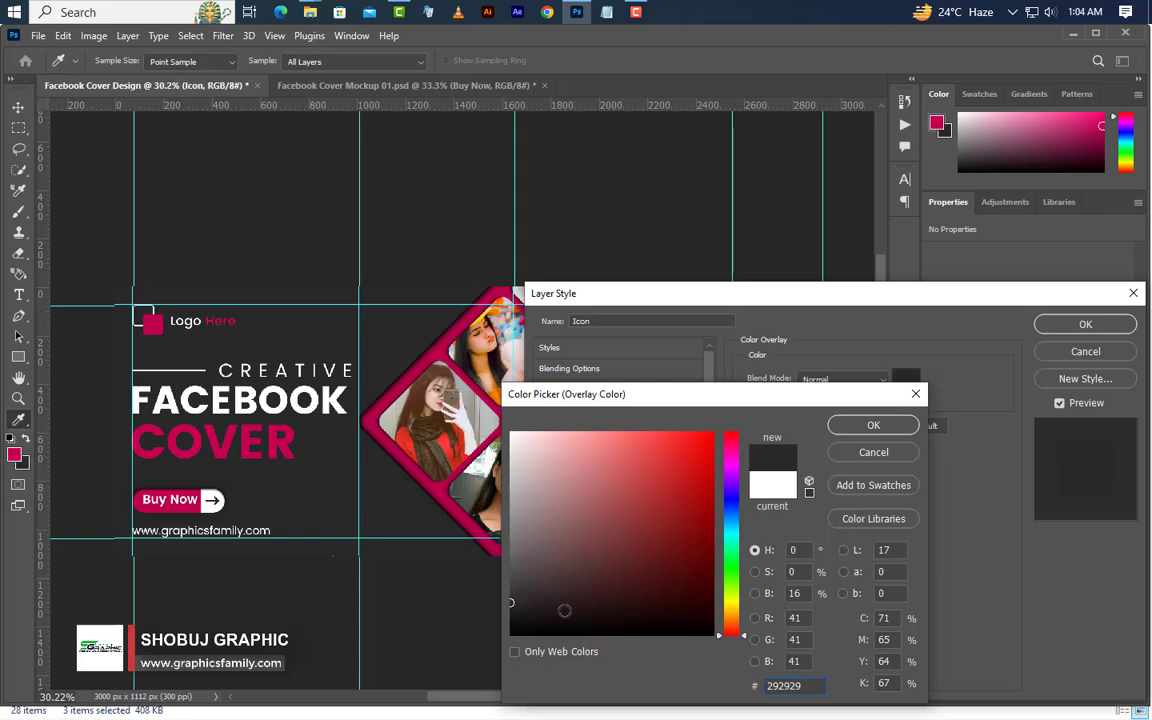
{"action": "left_click", "coordinate": [846, 428]}
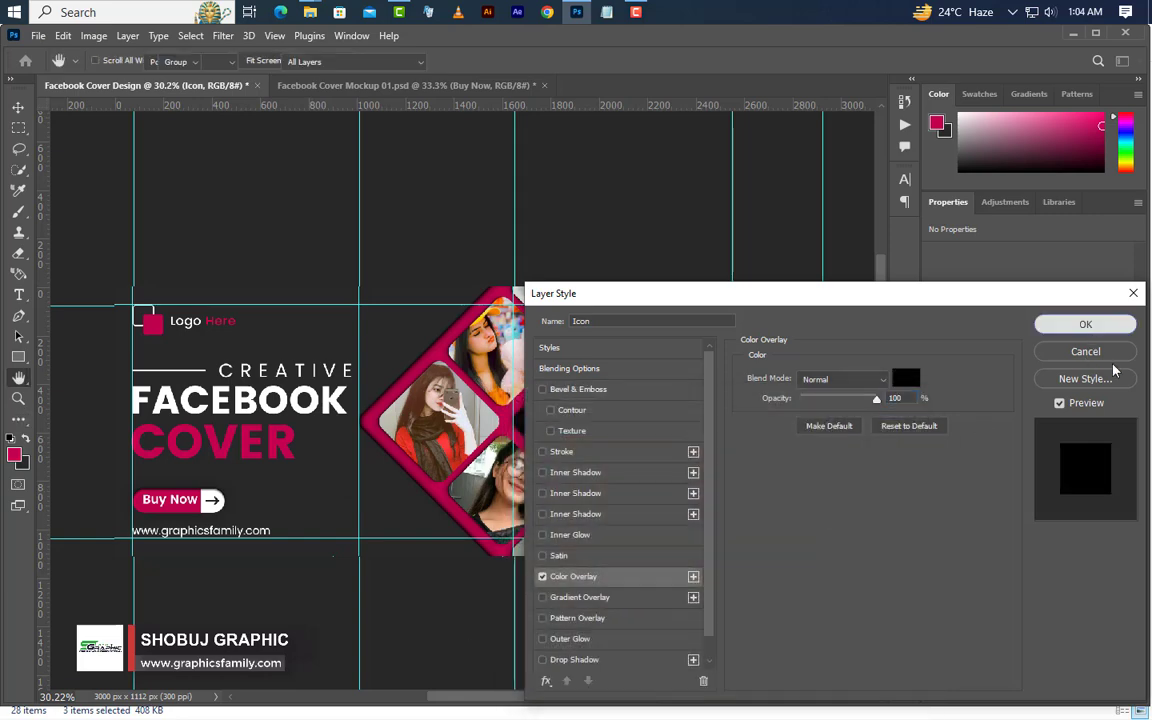
{"action": "left_click", "coordinate": [1085, 324]}
Scale the Icon group down to about 84% and nudge it slightly up on the magenta triangle
{"action": "left_click", "coordinate": [63, 35]}
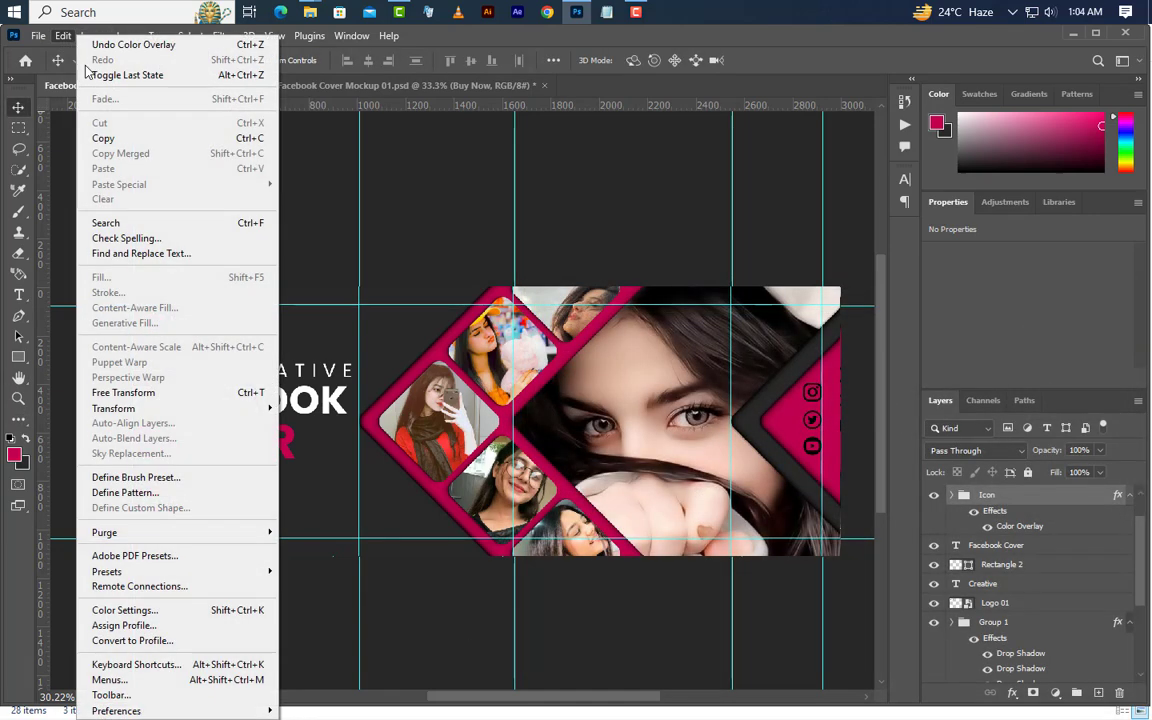
{"action": "left_click", "coordinate": [120, 391]}
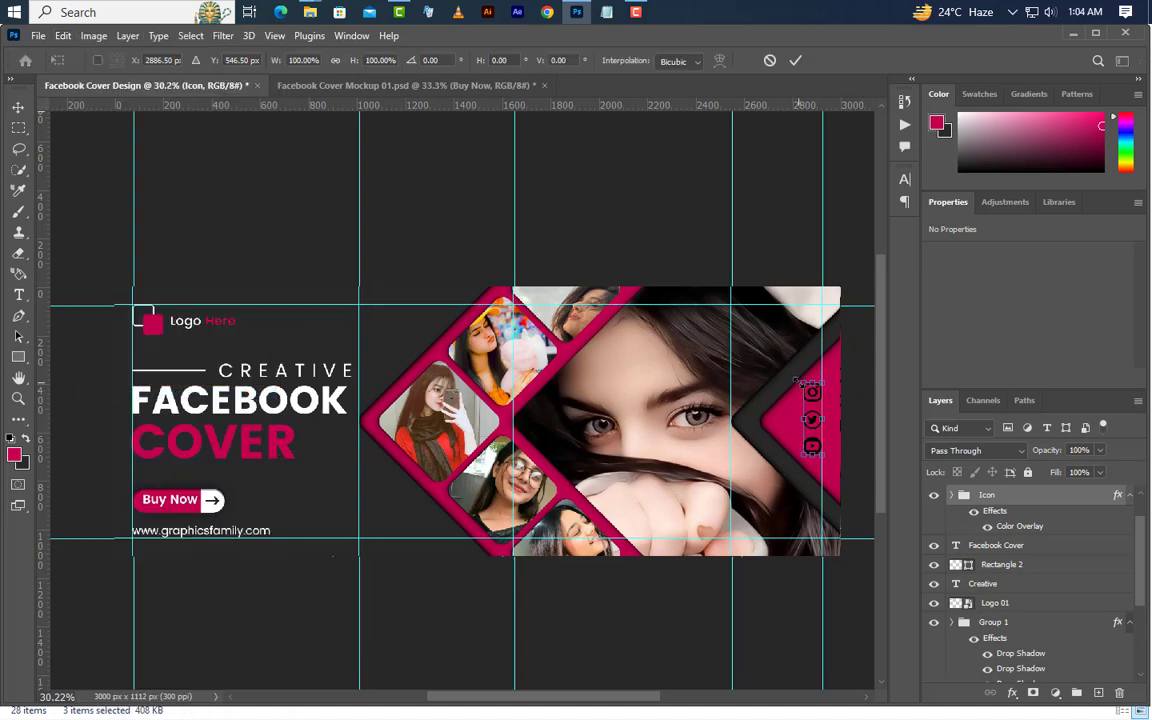
{"action": "left_click_drag", "start_coordinate": [794, 379], "coordinate": [806, 392]}
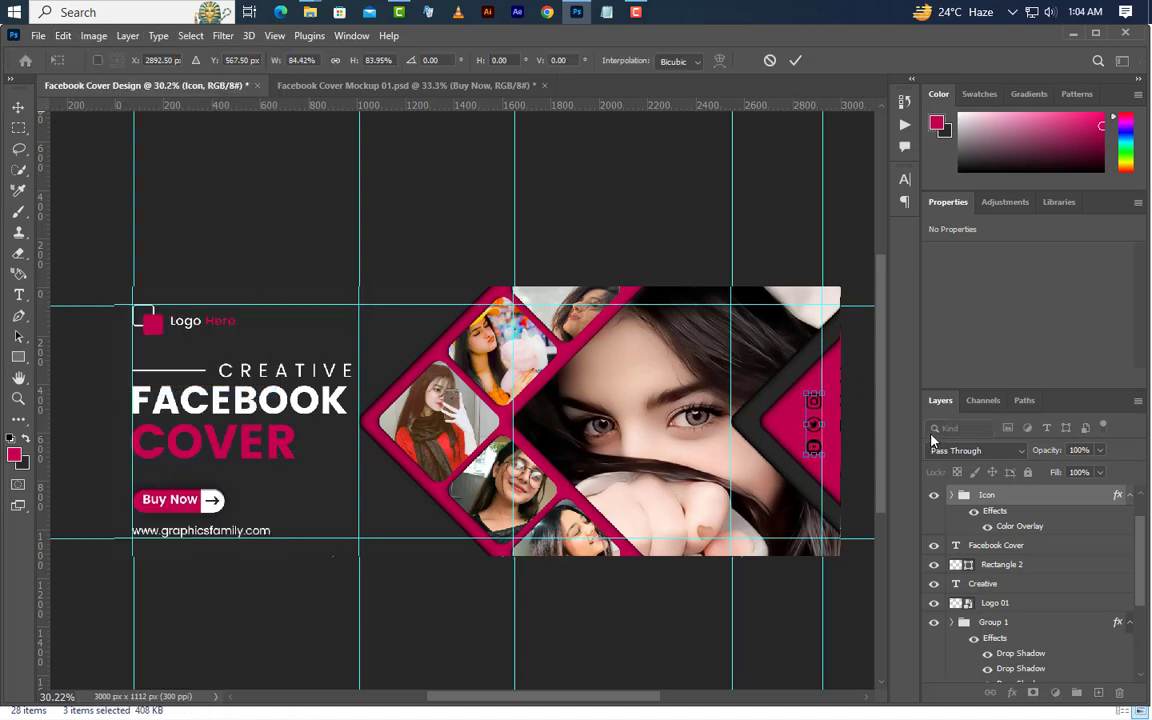
{"action": "key", "text": "Up"}
{"action": "key", "text": "Up"}
{"action": "key", "text": "Up"}
{"action": "key", "text": "Up"}
{"action": "left_click", "coordinate": [796, 60]}
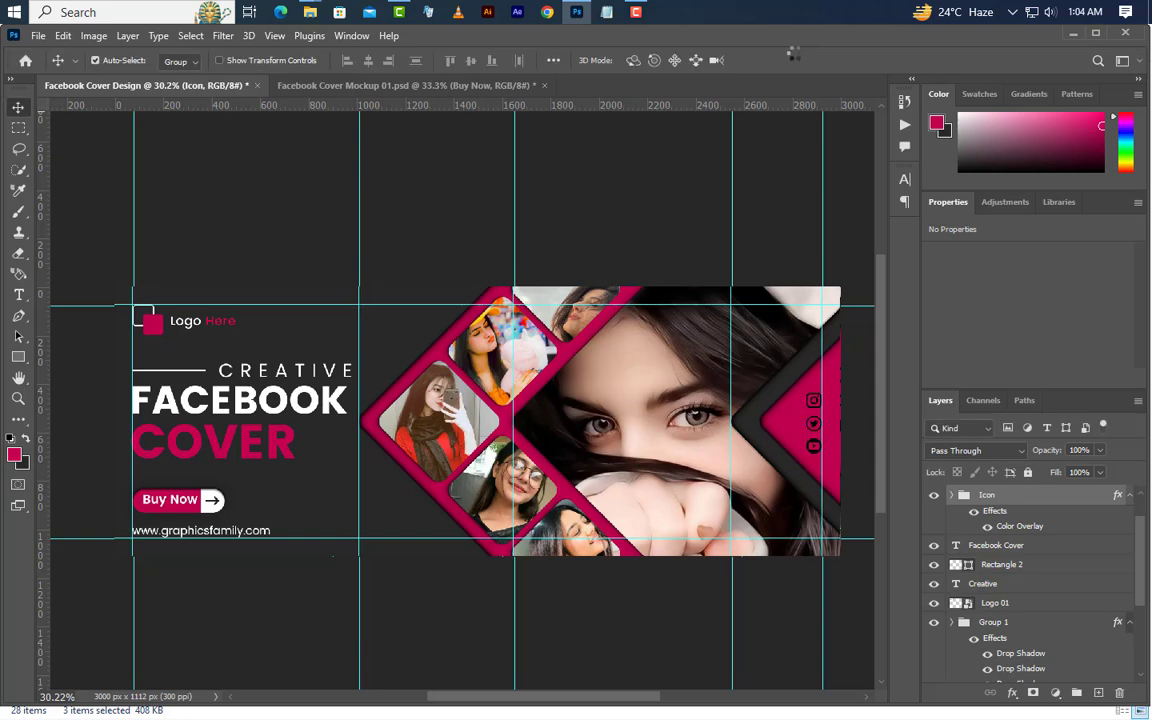
Clear all guides from the Facebook cover document
{"action": "left_click", "coordinate": [273, 37]}
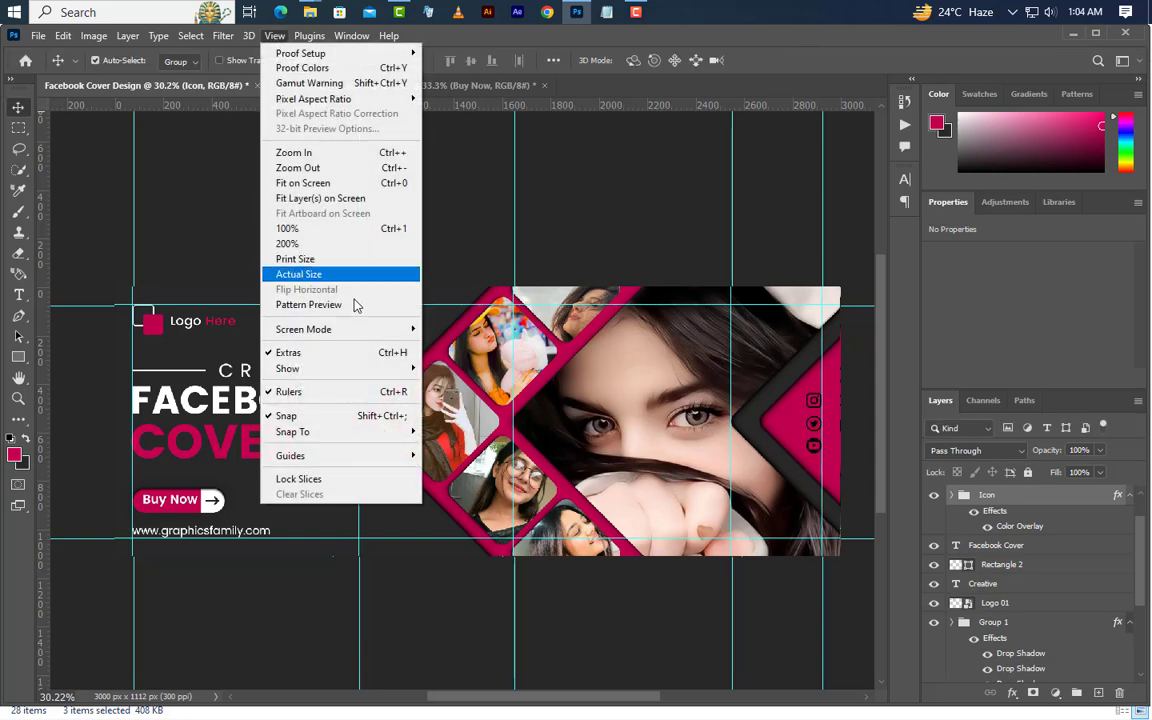
{"action": "mouse_move", "coordinate": [305, 455]}
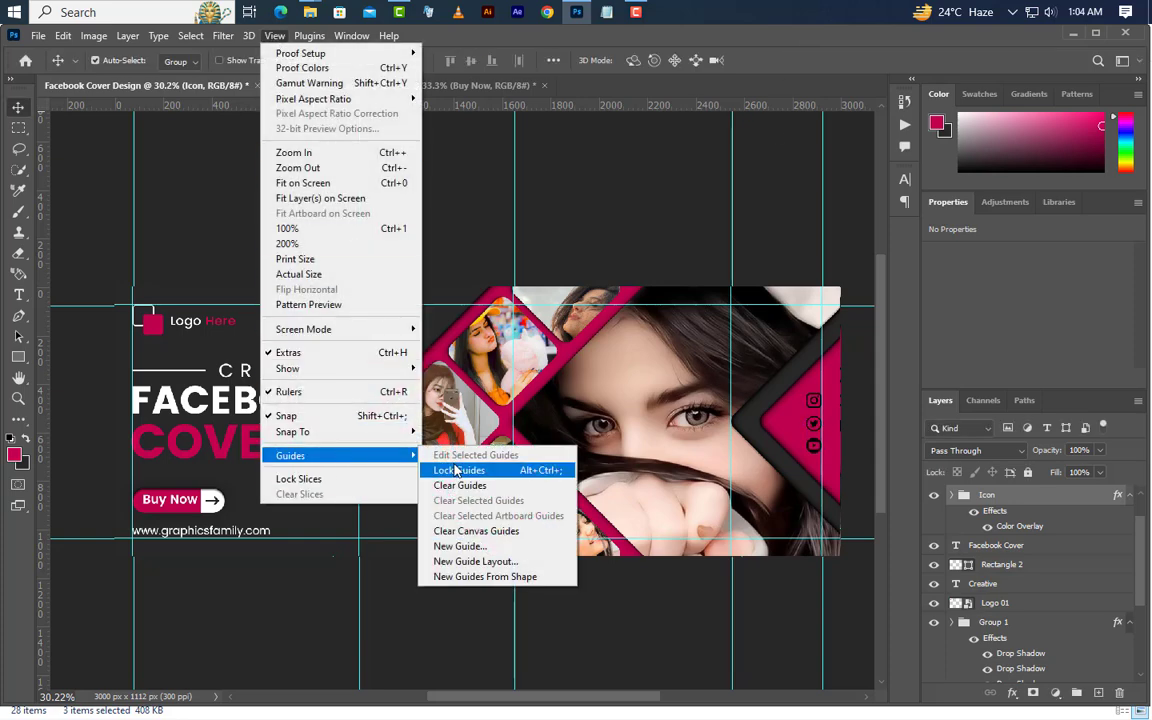
{"action": "left_click", "coordinate": [459, 485]}
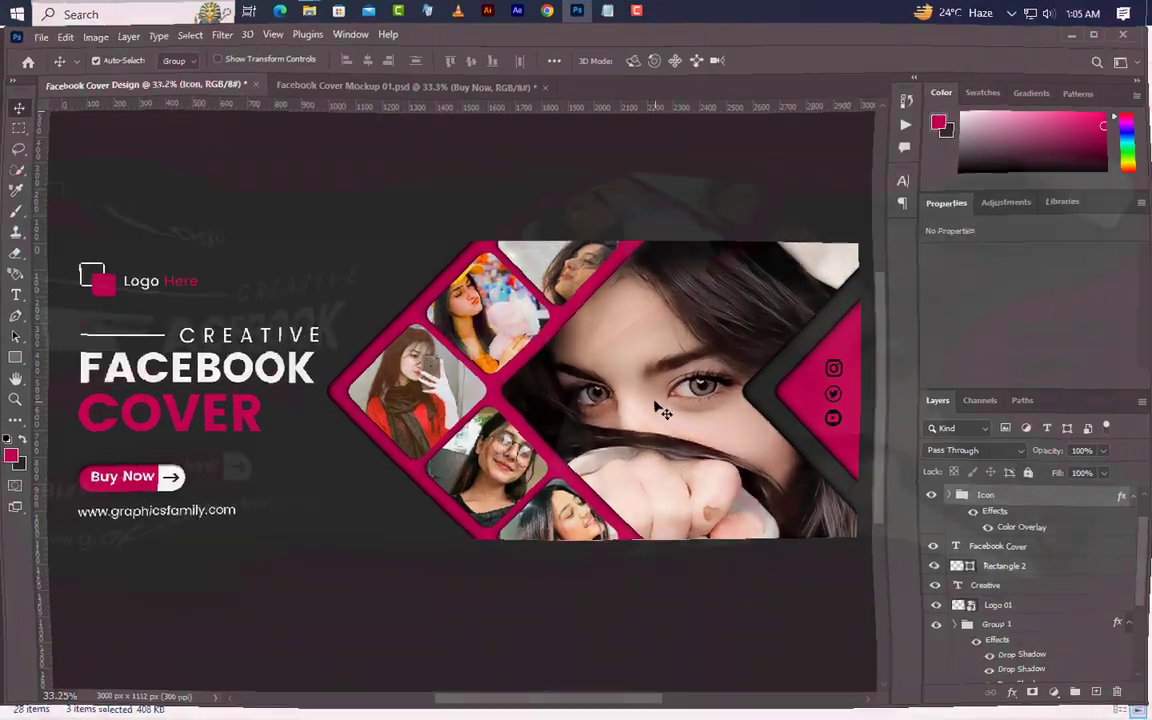